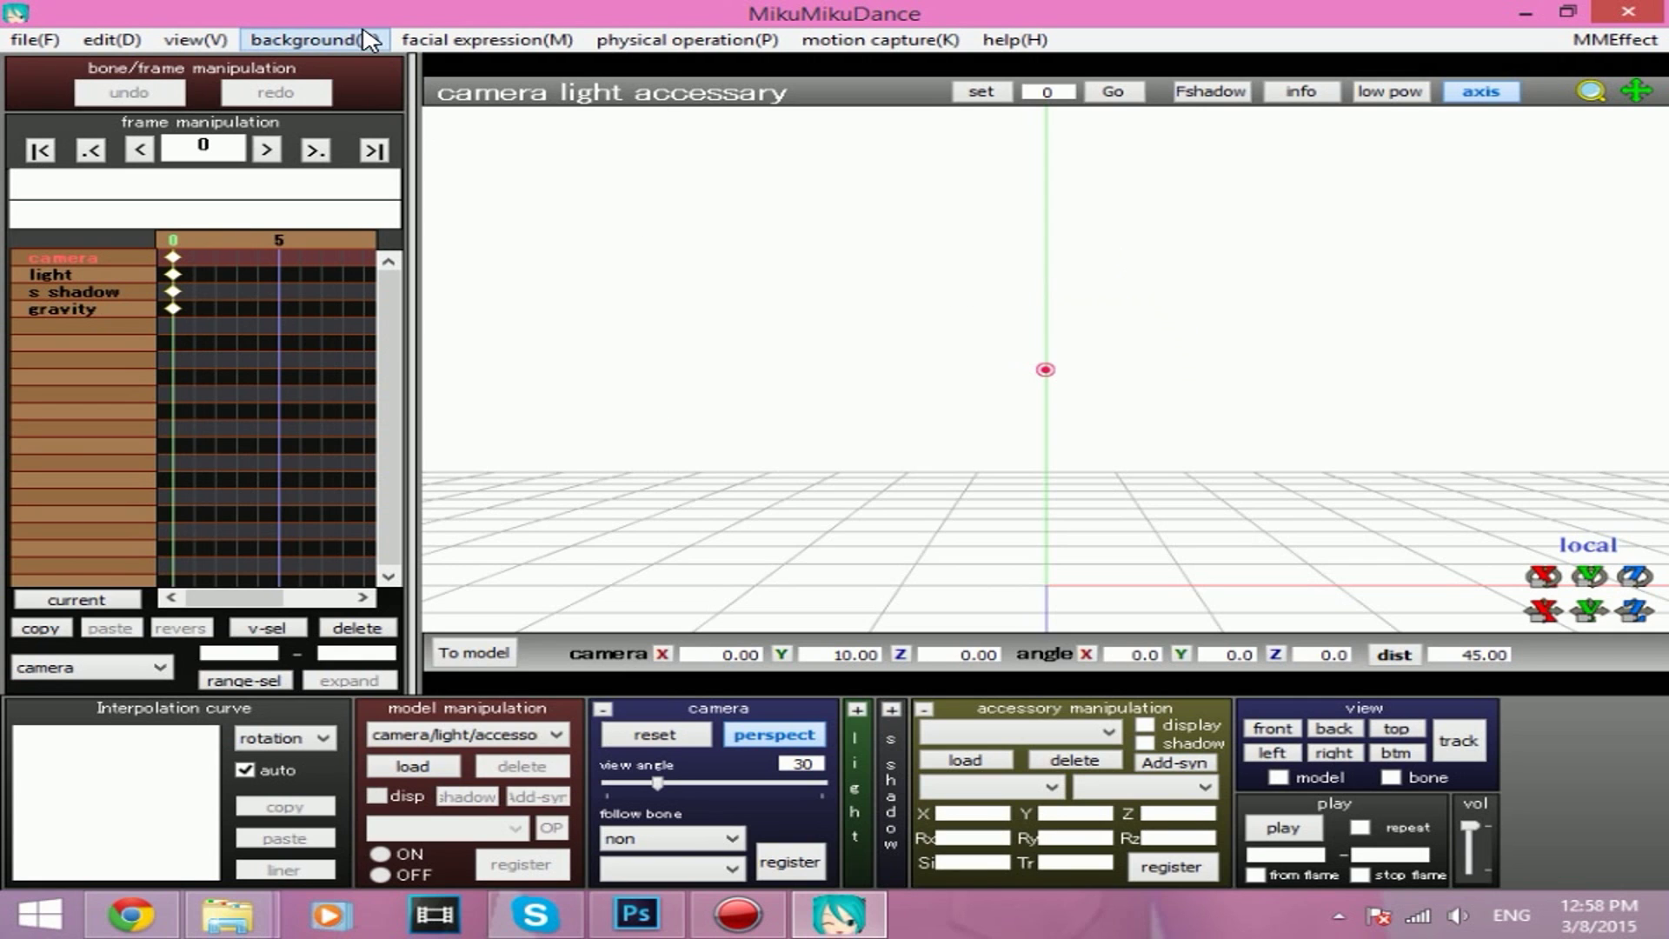
Try to load movement.avi from the Gaming folder as the background AVI video.
{"action": "left_click", "coordinate": [314, 40]}
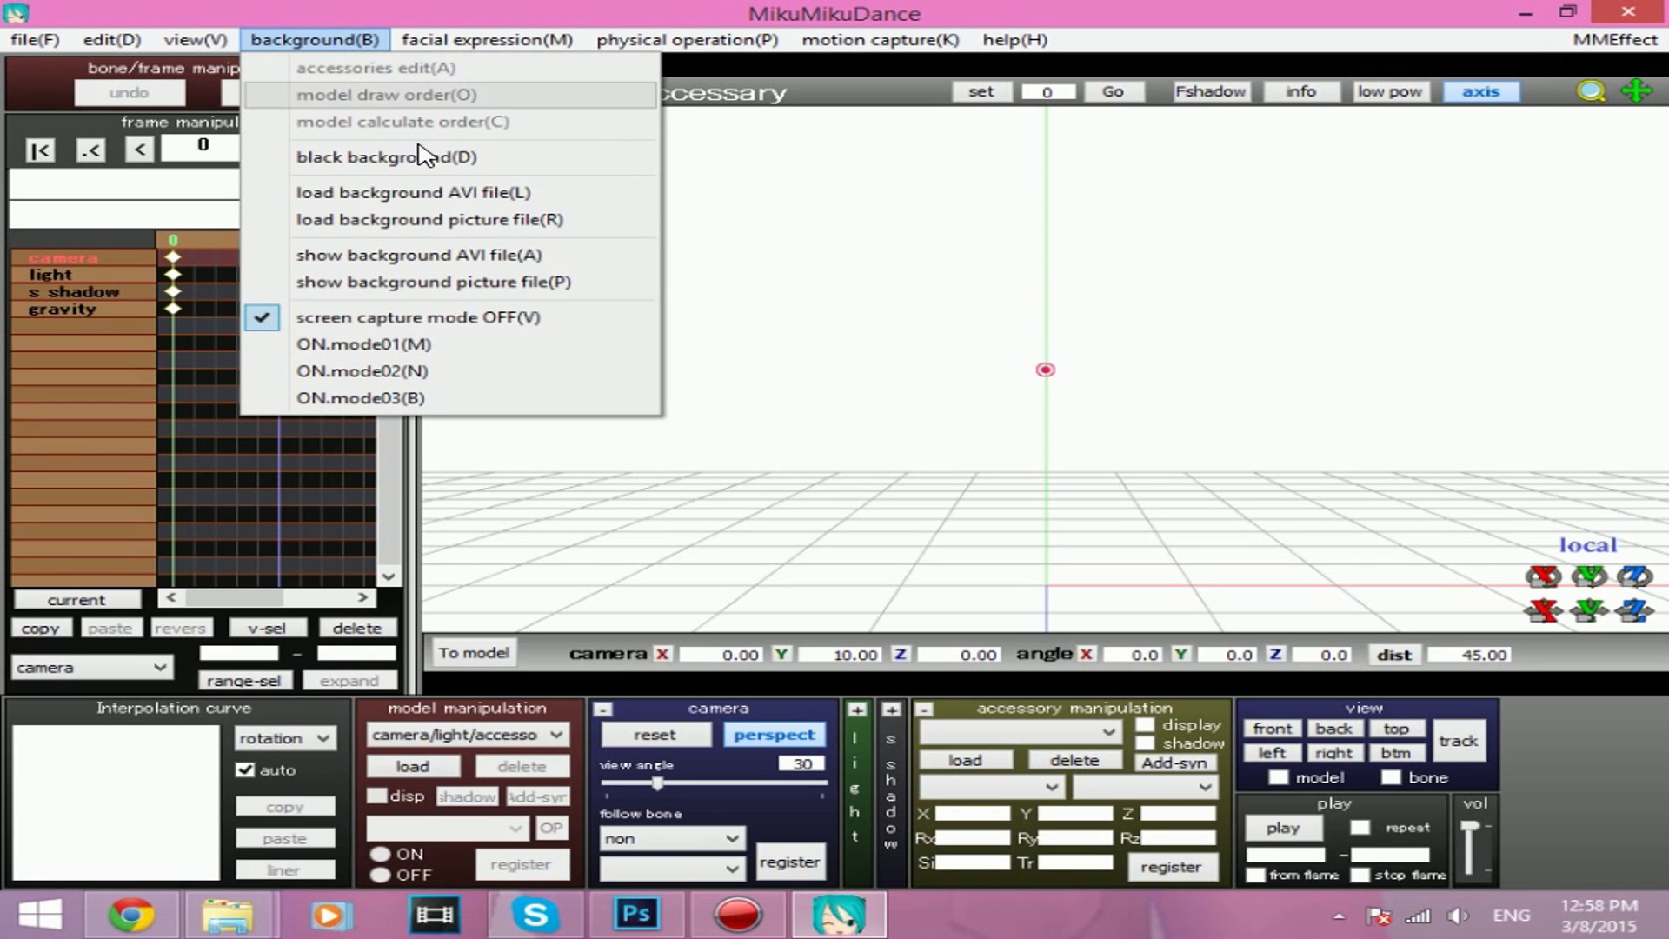
{"action": "left_click", "coordinate": [434, 189]}
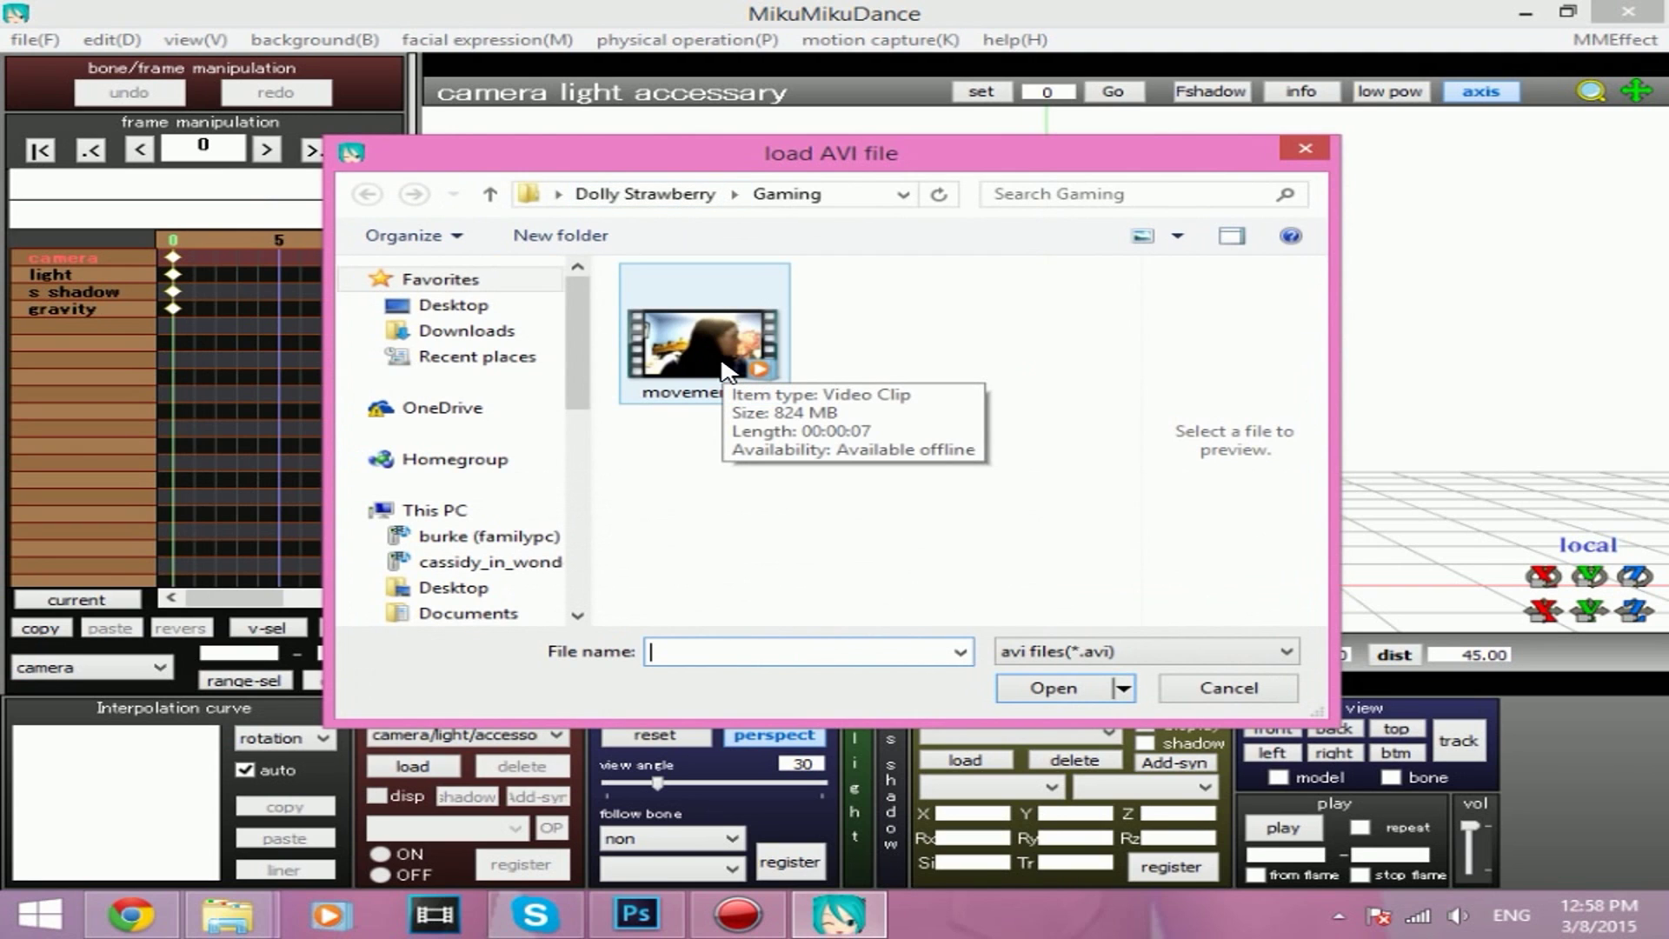
{"action": "double_click", "coordinate": [724, 370]}
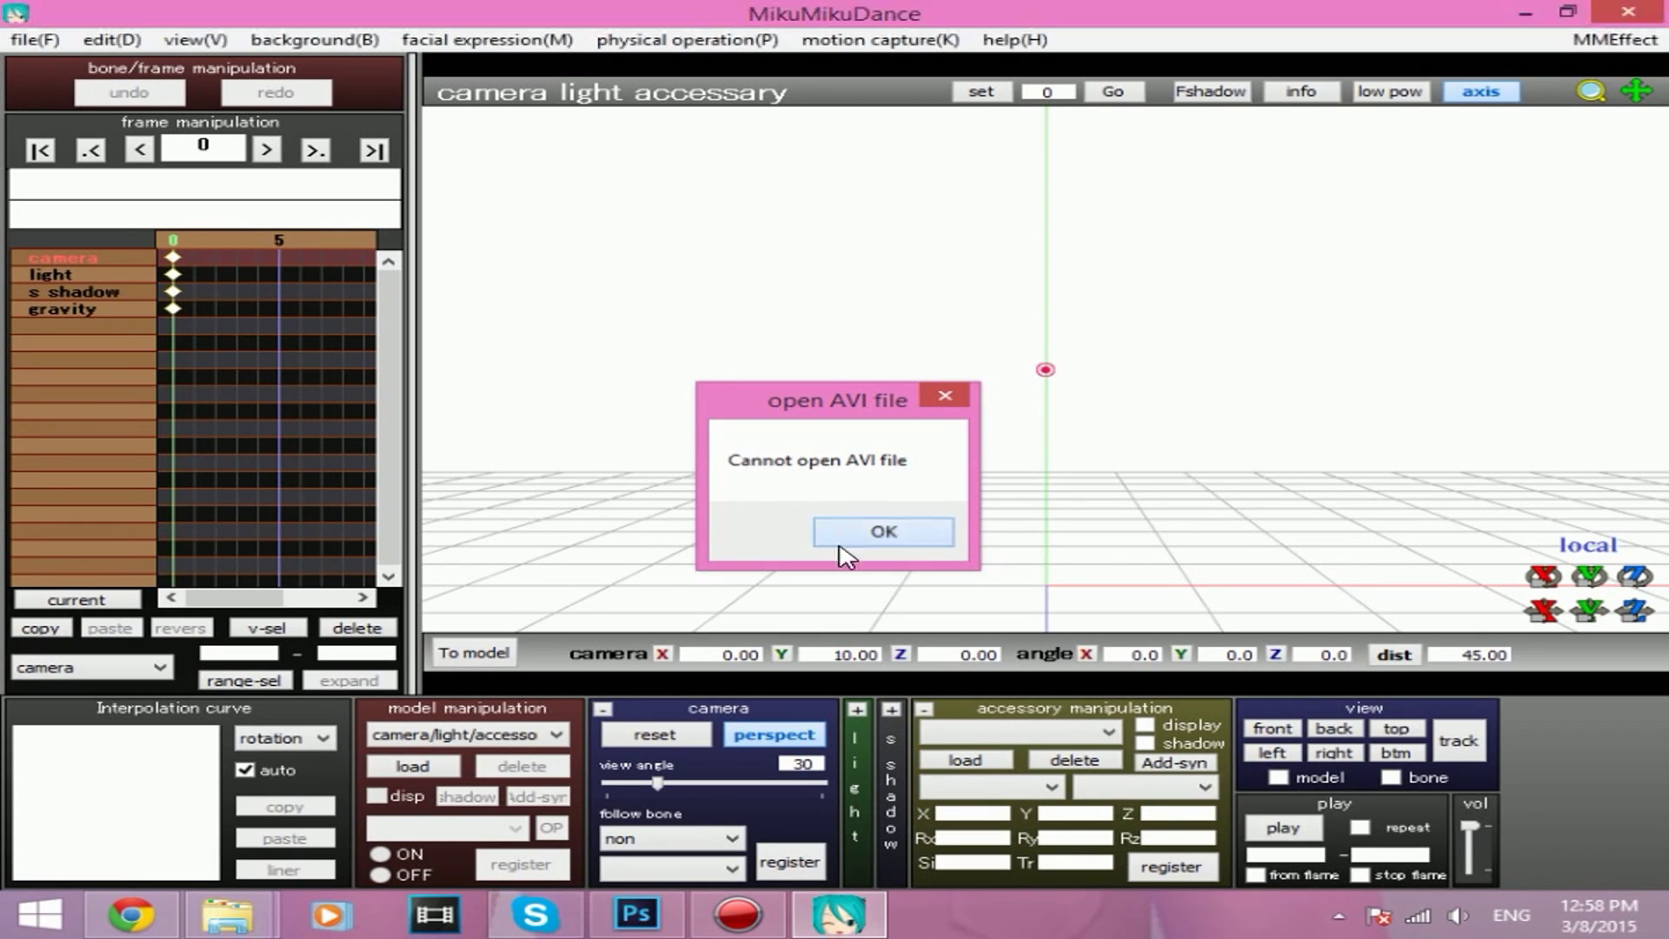
{"action": "left_click", "coordinate": [880, 531]}
Open Prism Video File Converter from the Shtuff folder for non-commercial use and add the movement video to its conversion list.
{"action": "mouse_move", "coordinate": [229, 914]}
{"action": "left_click", "coordinate": [620, 765]}
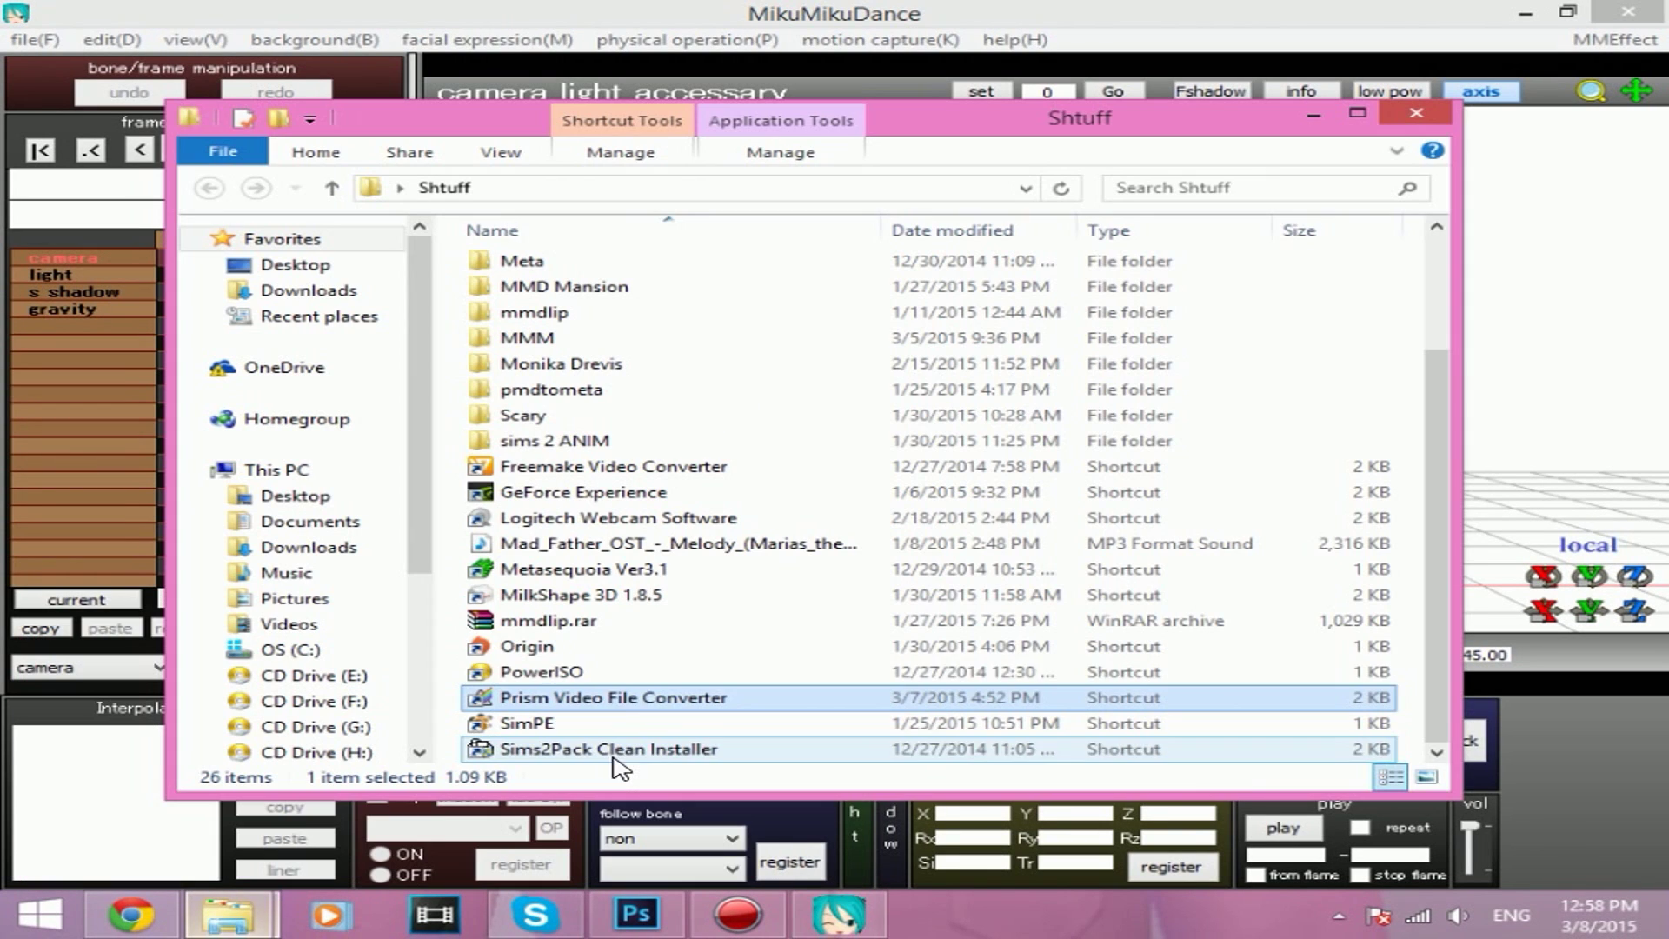
{"action": "double_click", "coordinate": [574, 699]}
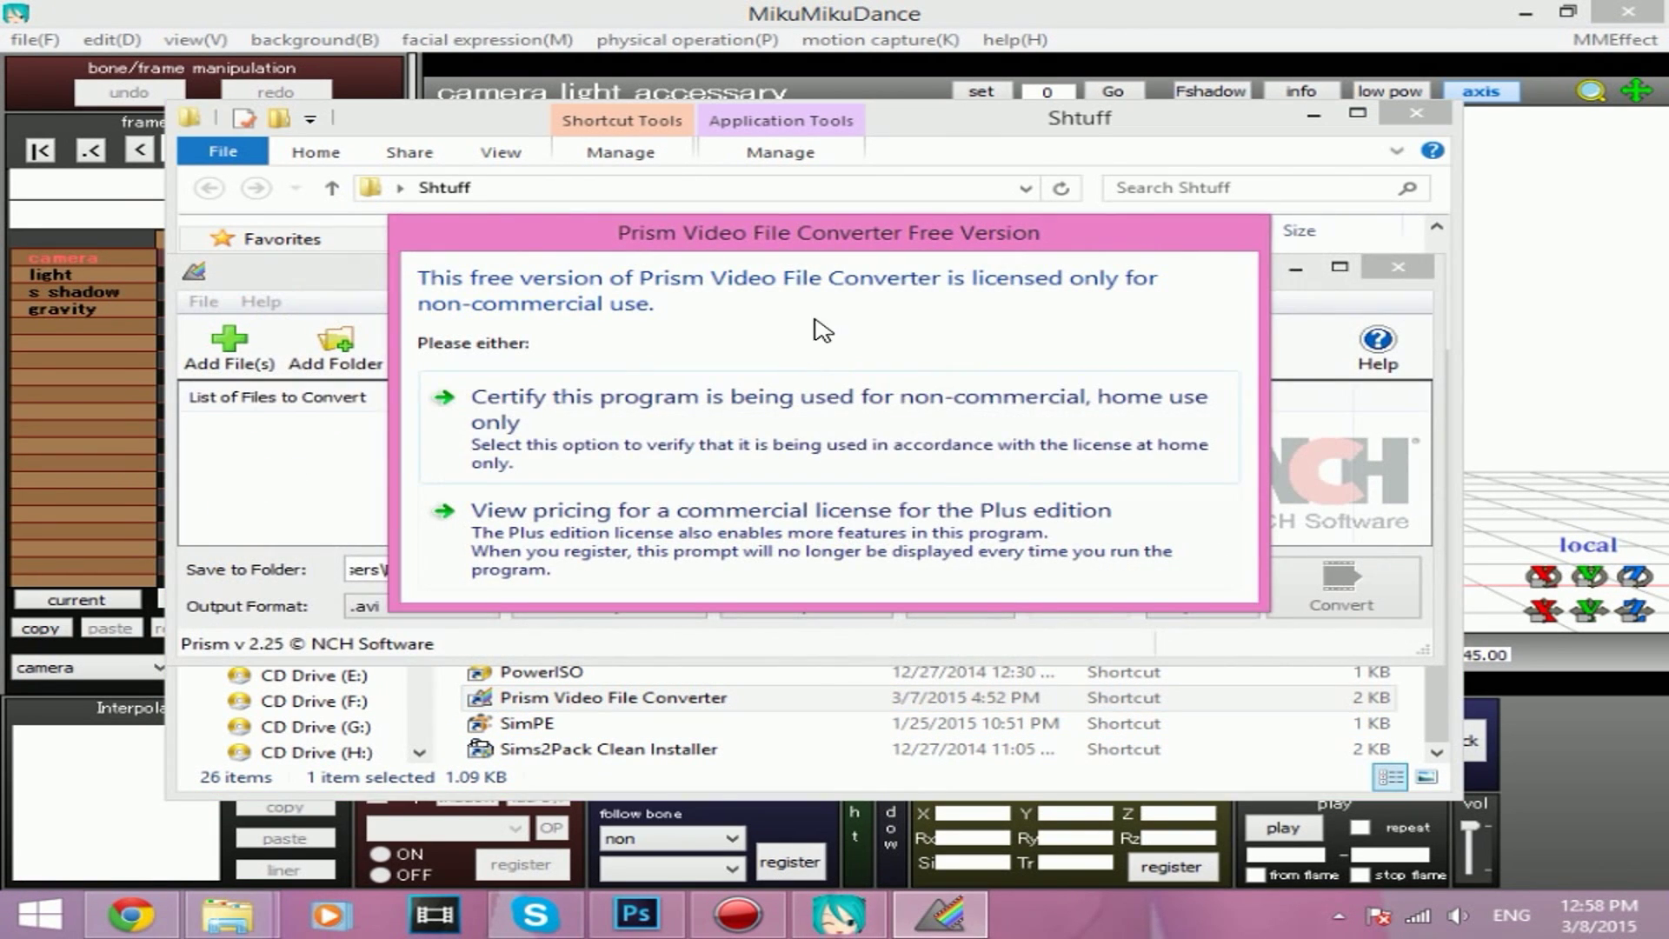
{"action": "left_click", "coordinate": [744, 311]}
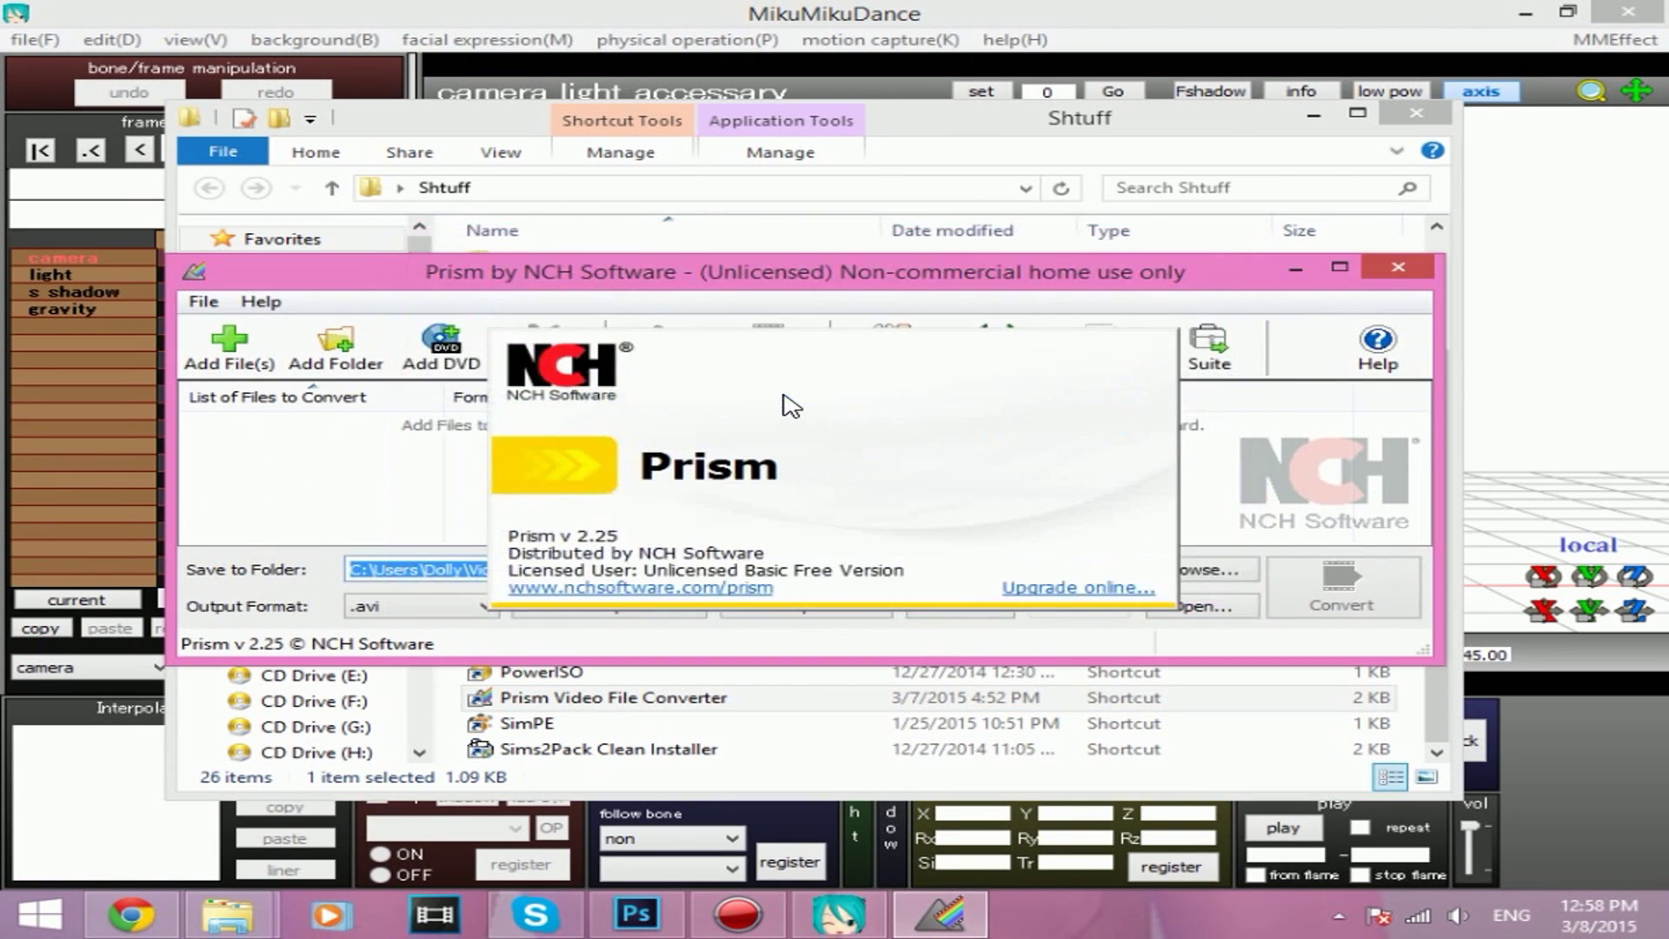
{"action": "left_click", "coordinate": [324, 461]}
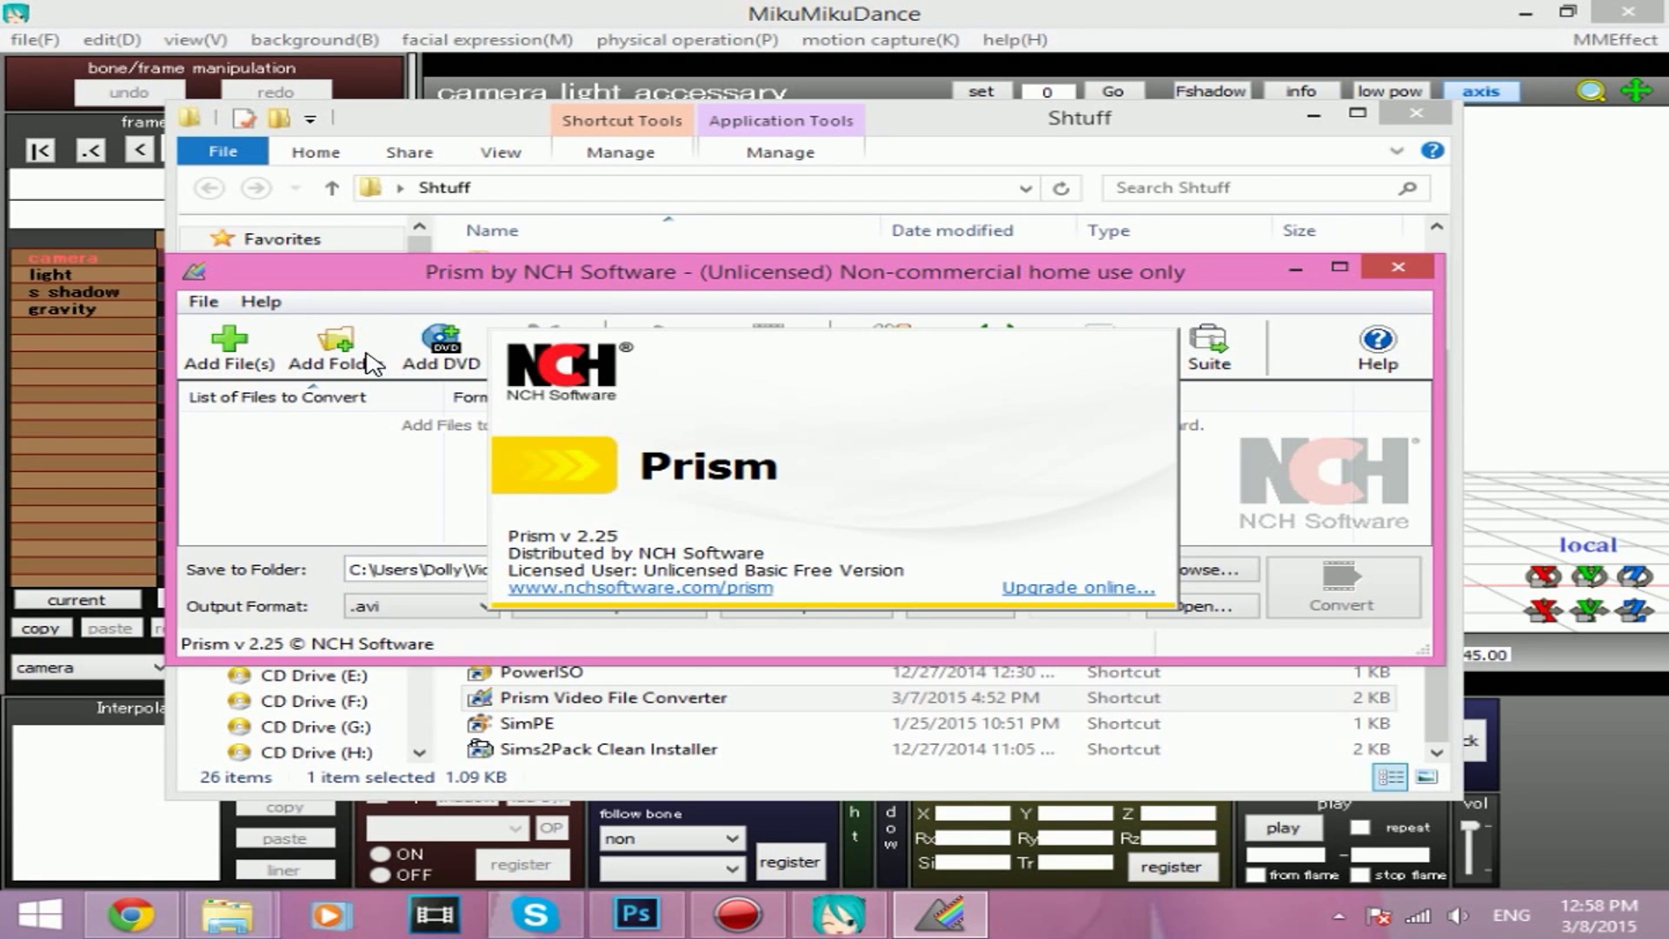
{"action": "left_click", "coordinate": [230, 356]}
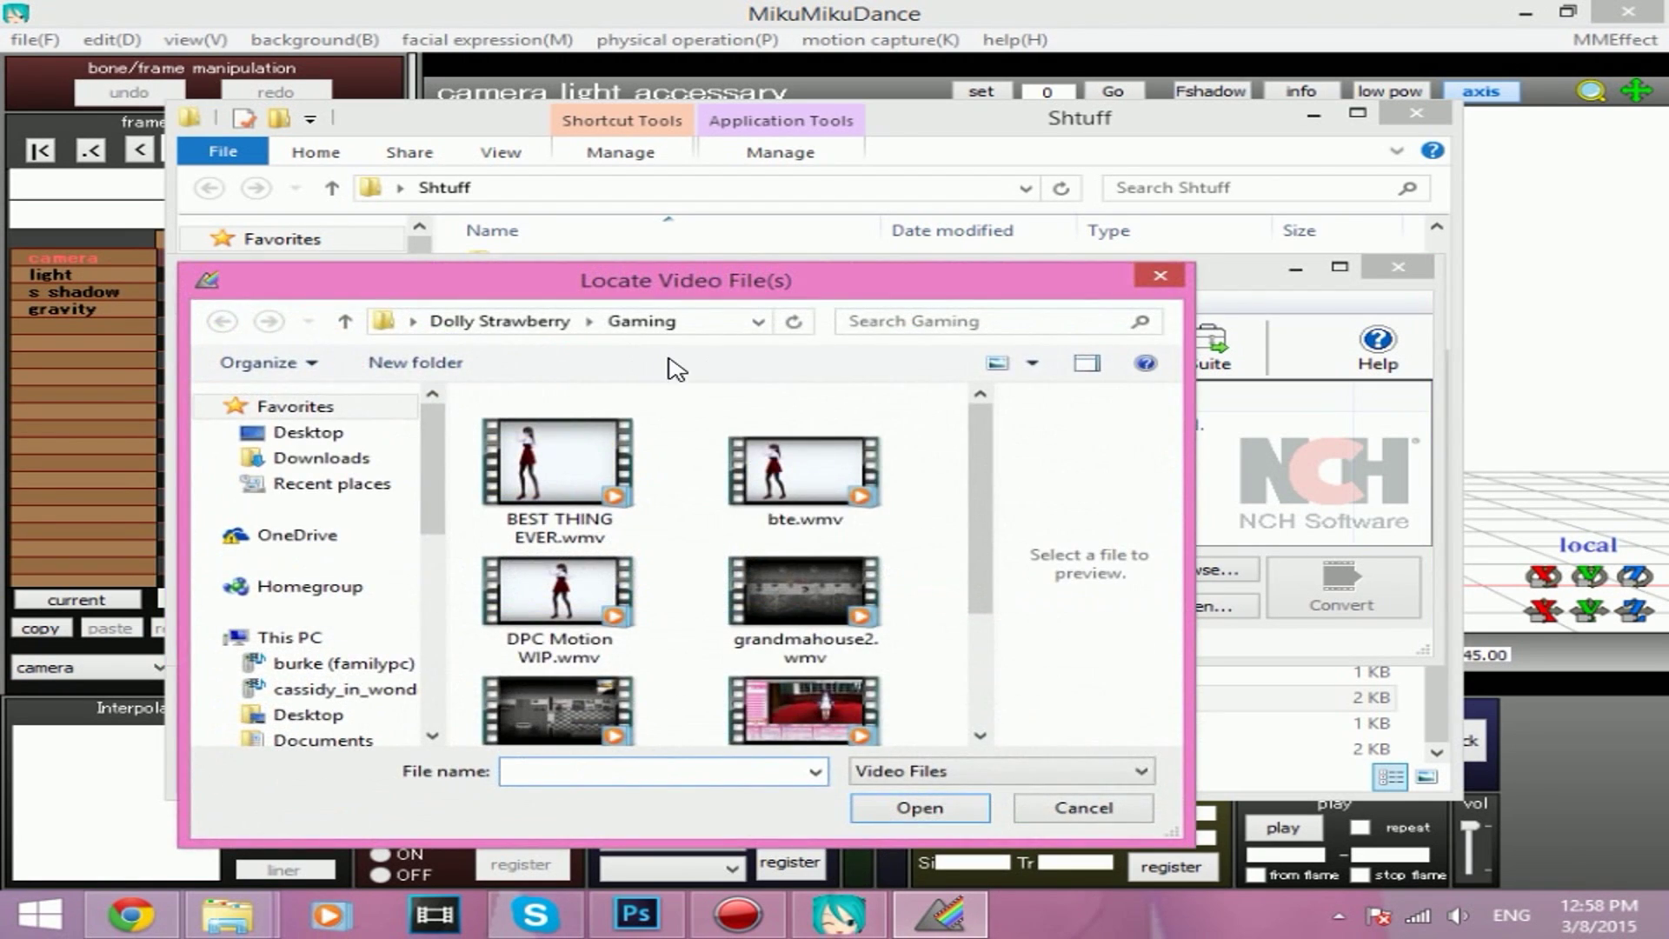
{"action": "scroll", "coordinate": [991, 487], "scroll_direction": "down", "scroll_amount": 3}
{"action": "double_click", "coordinate": [574, 687]}
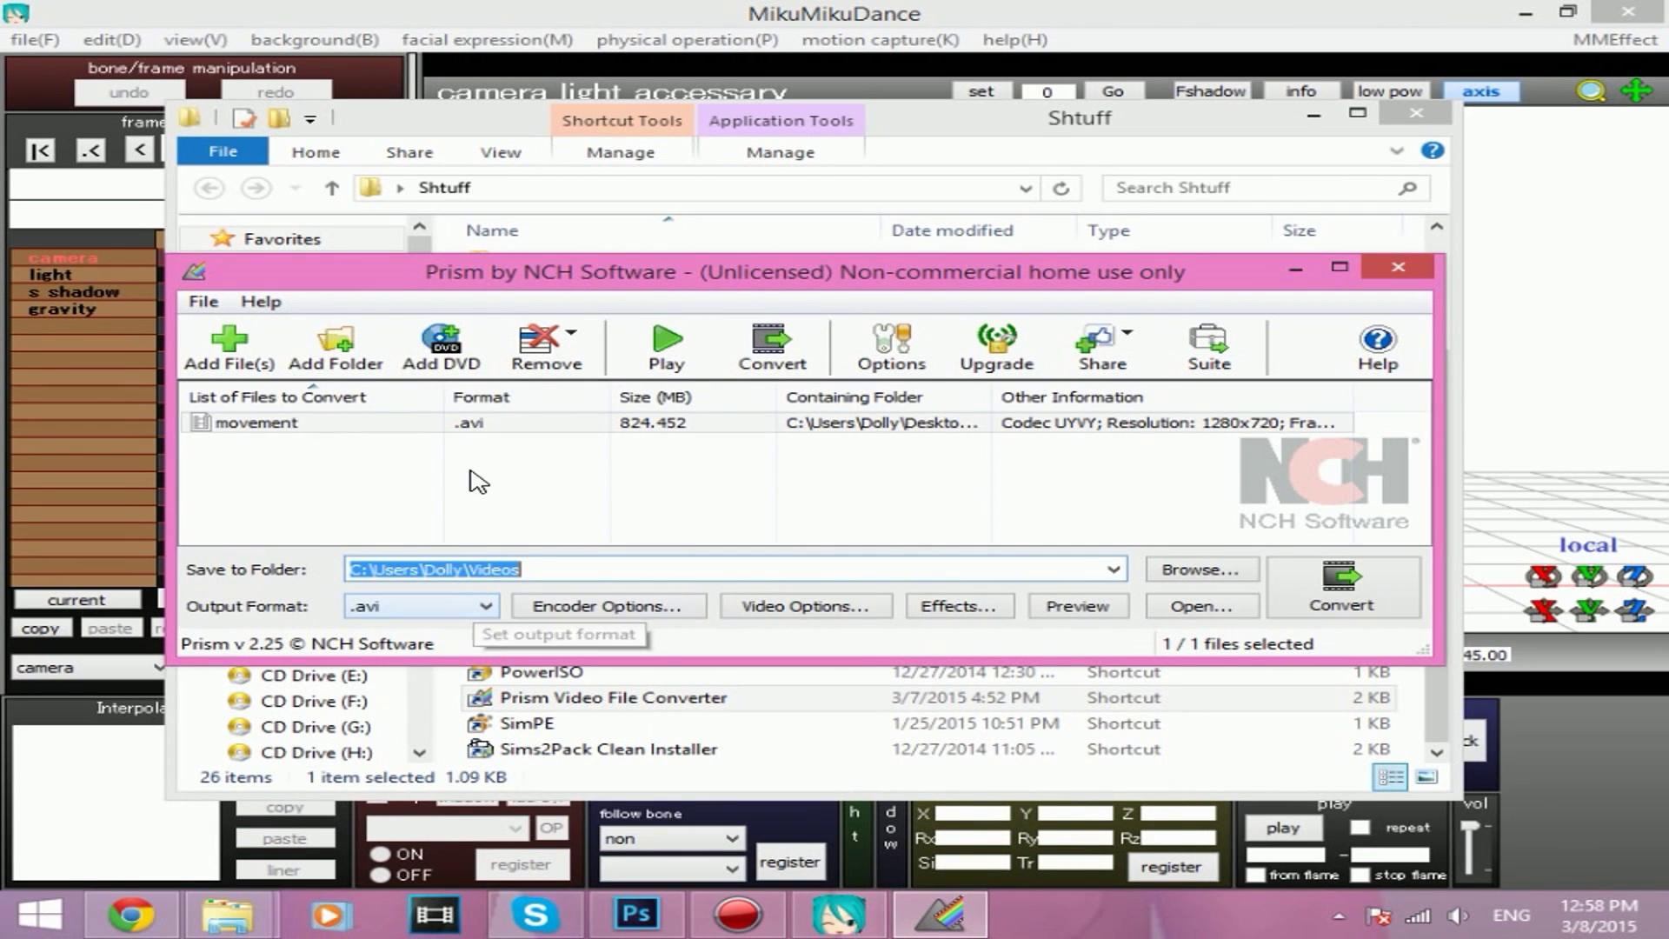
Choose .avi as the output format and accept Microsoft Video 1 as the video compressor in the encoding settings.
{"action": "left_click", "coordinate": [456, 609]}
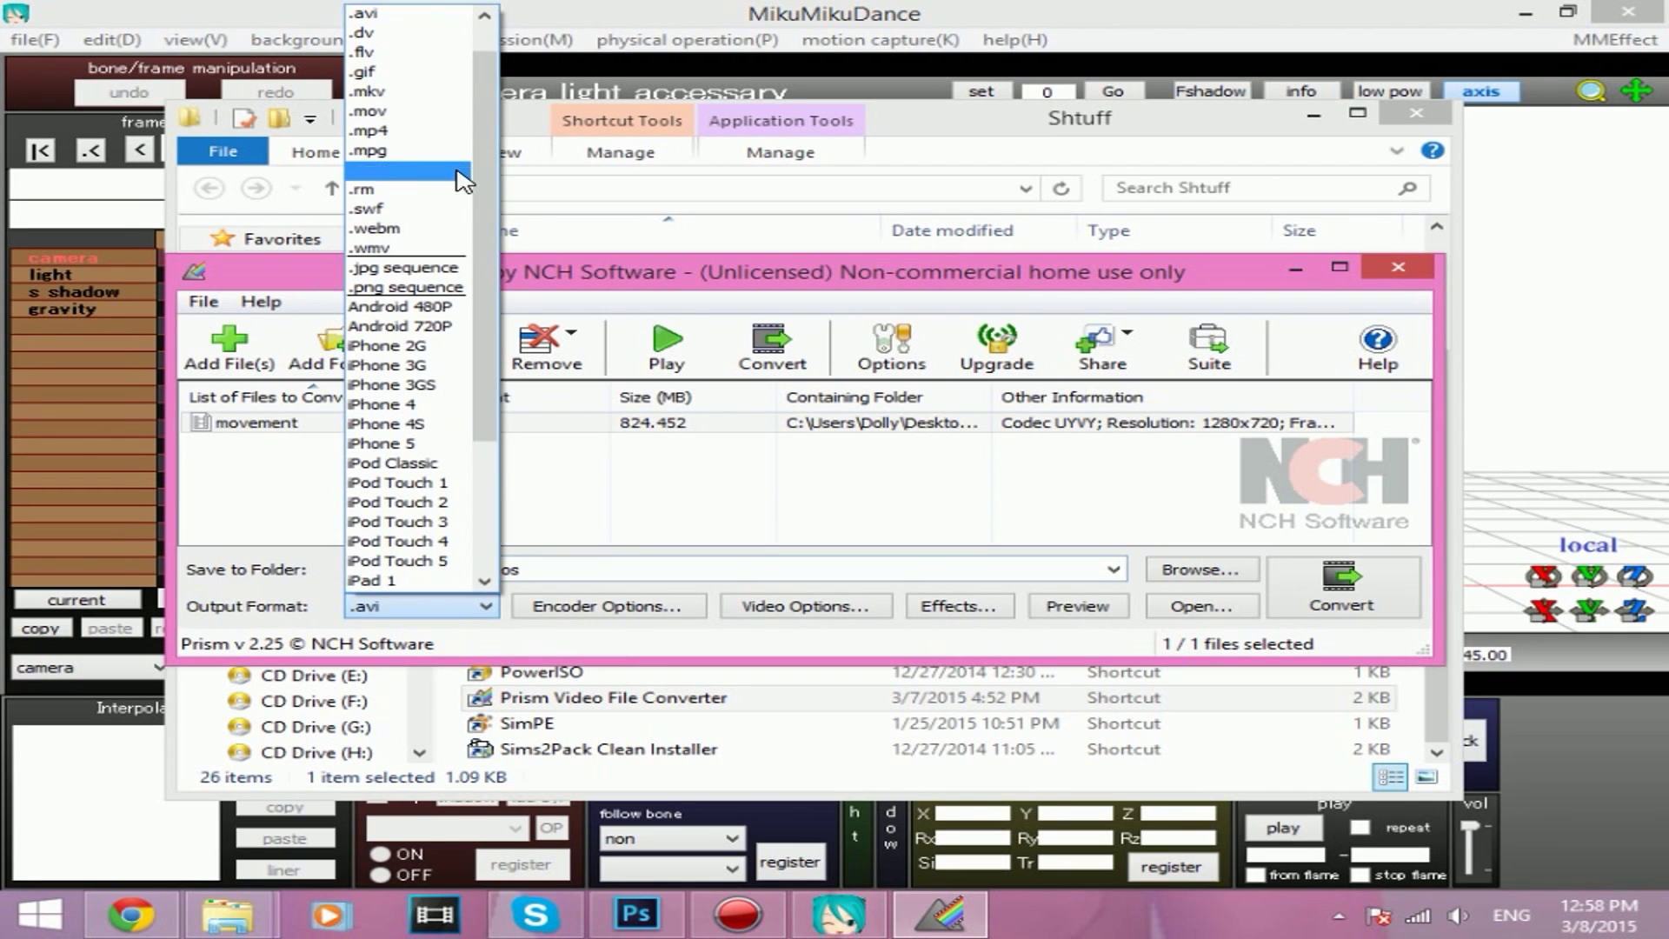
{"action": "left_click", "coordinate": [456, 28]}
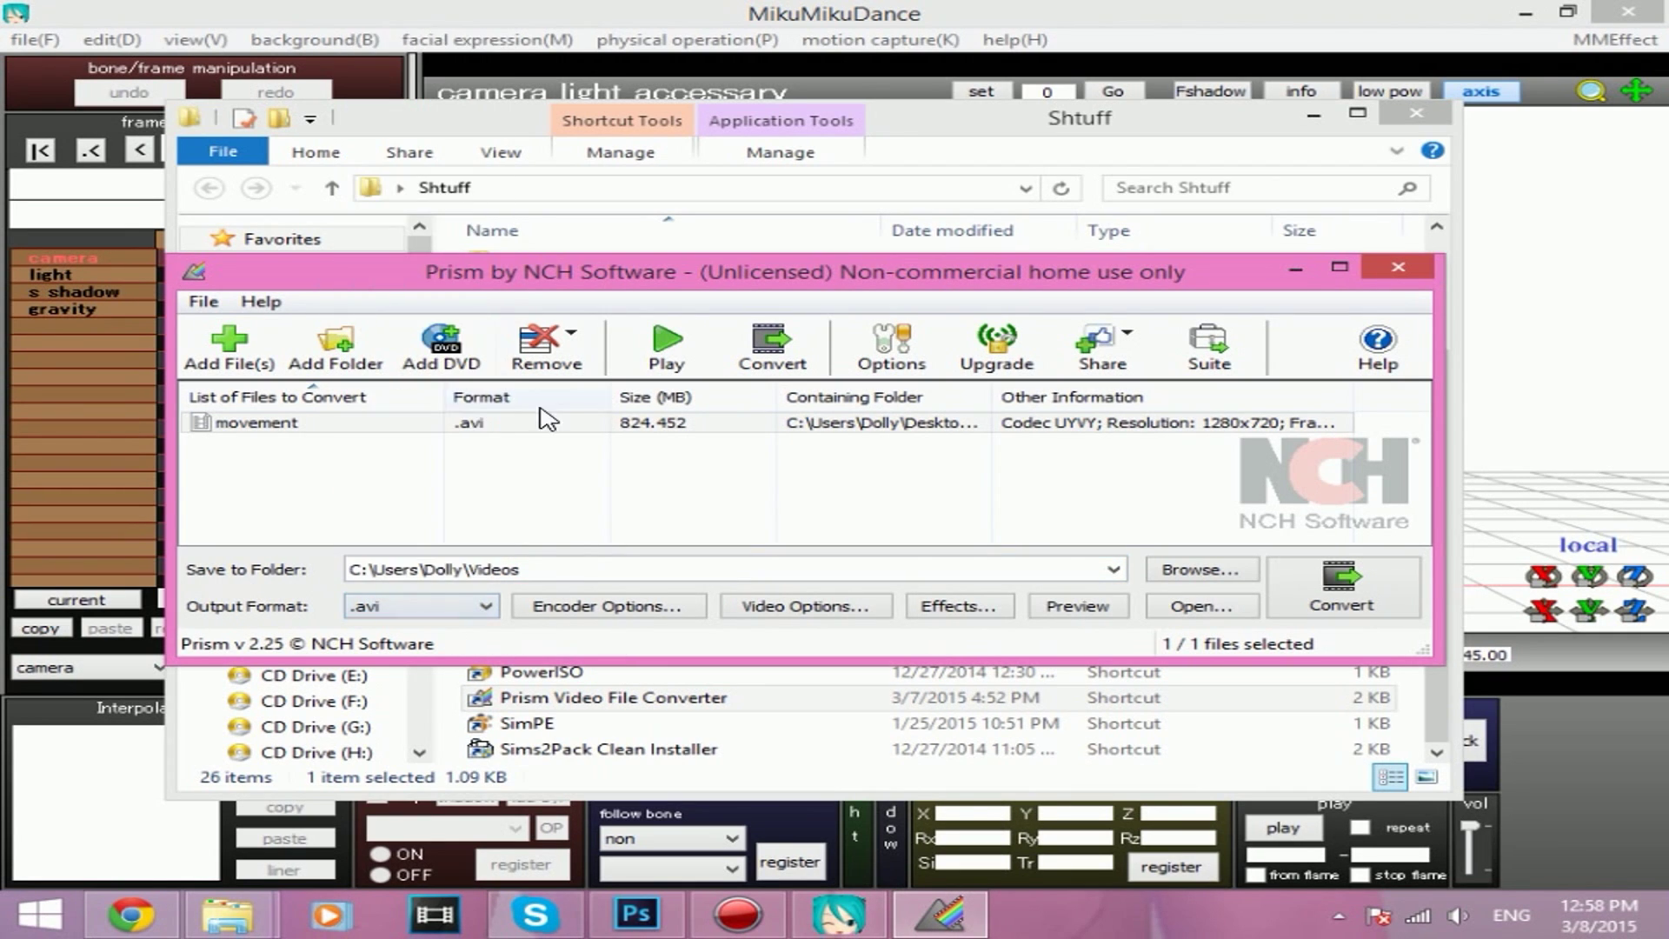
{"action": "left_click", "coordinate": [593, 608]}
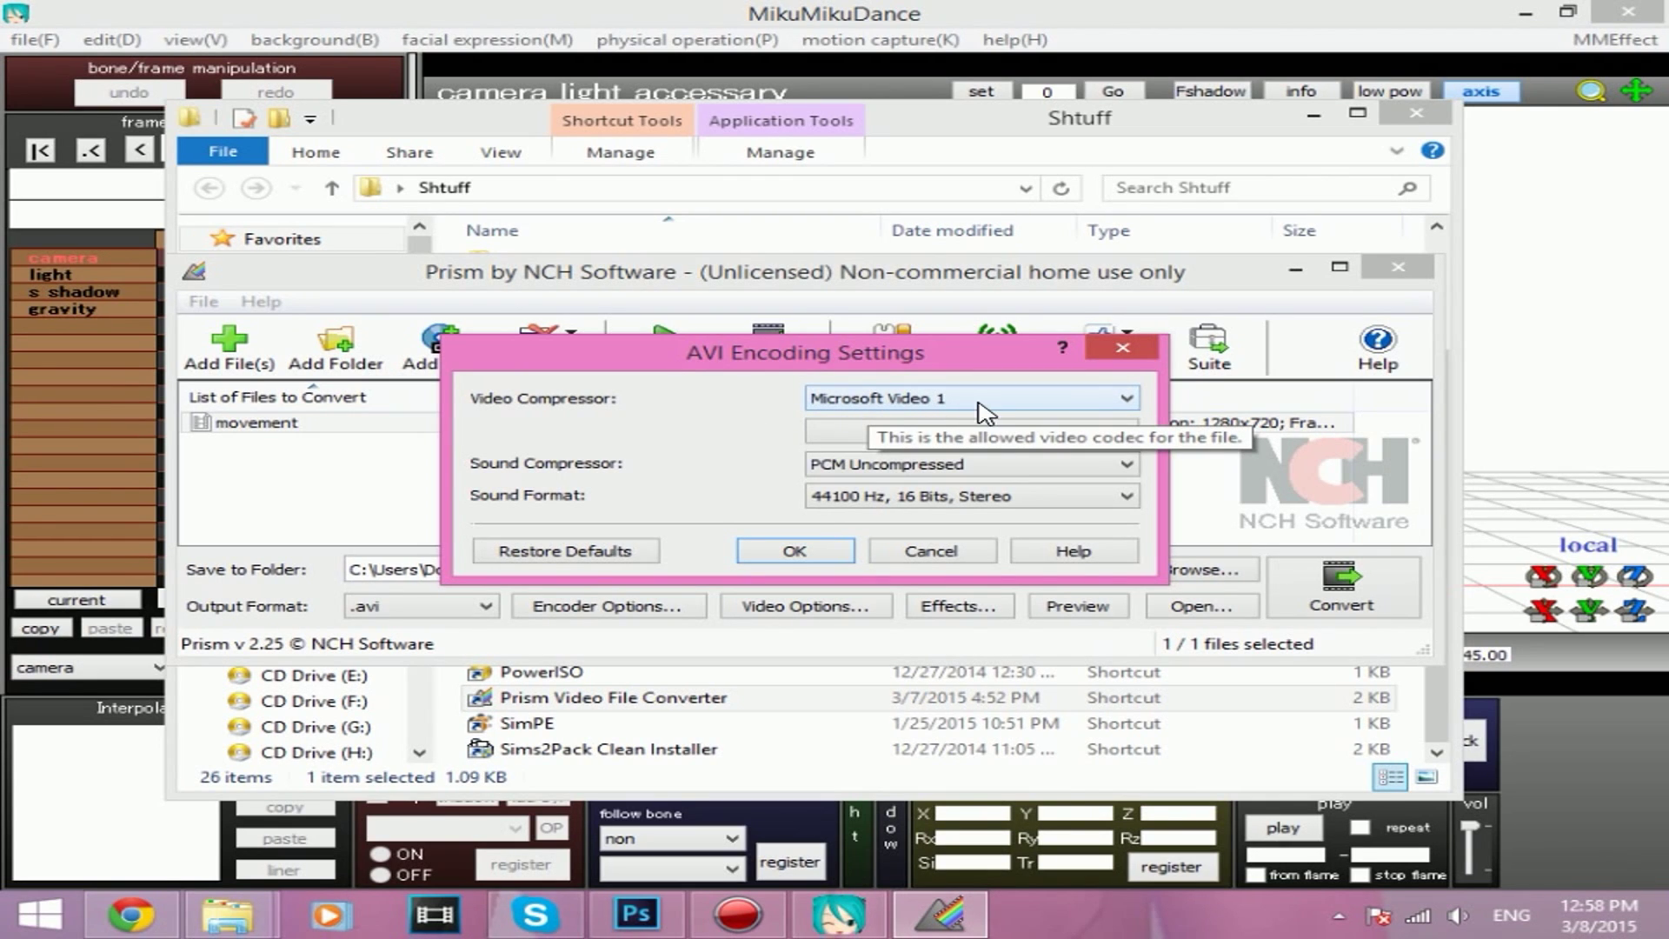
{"action": "left_click", "coordinate": [793, 551]}
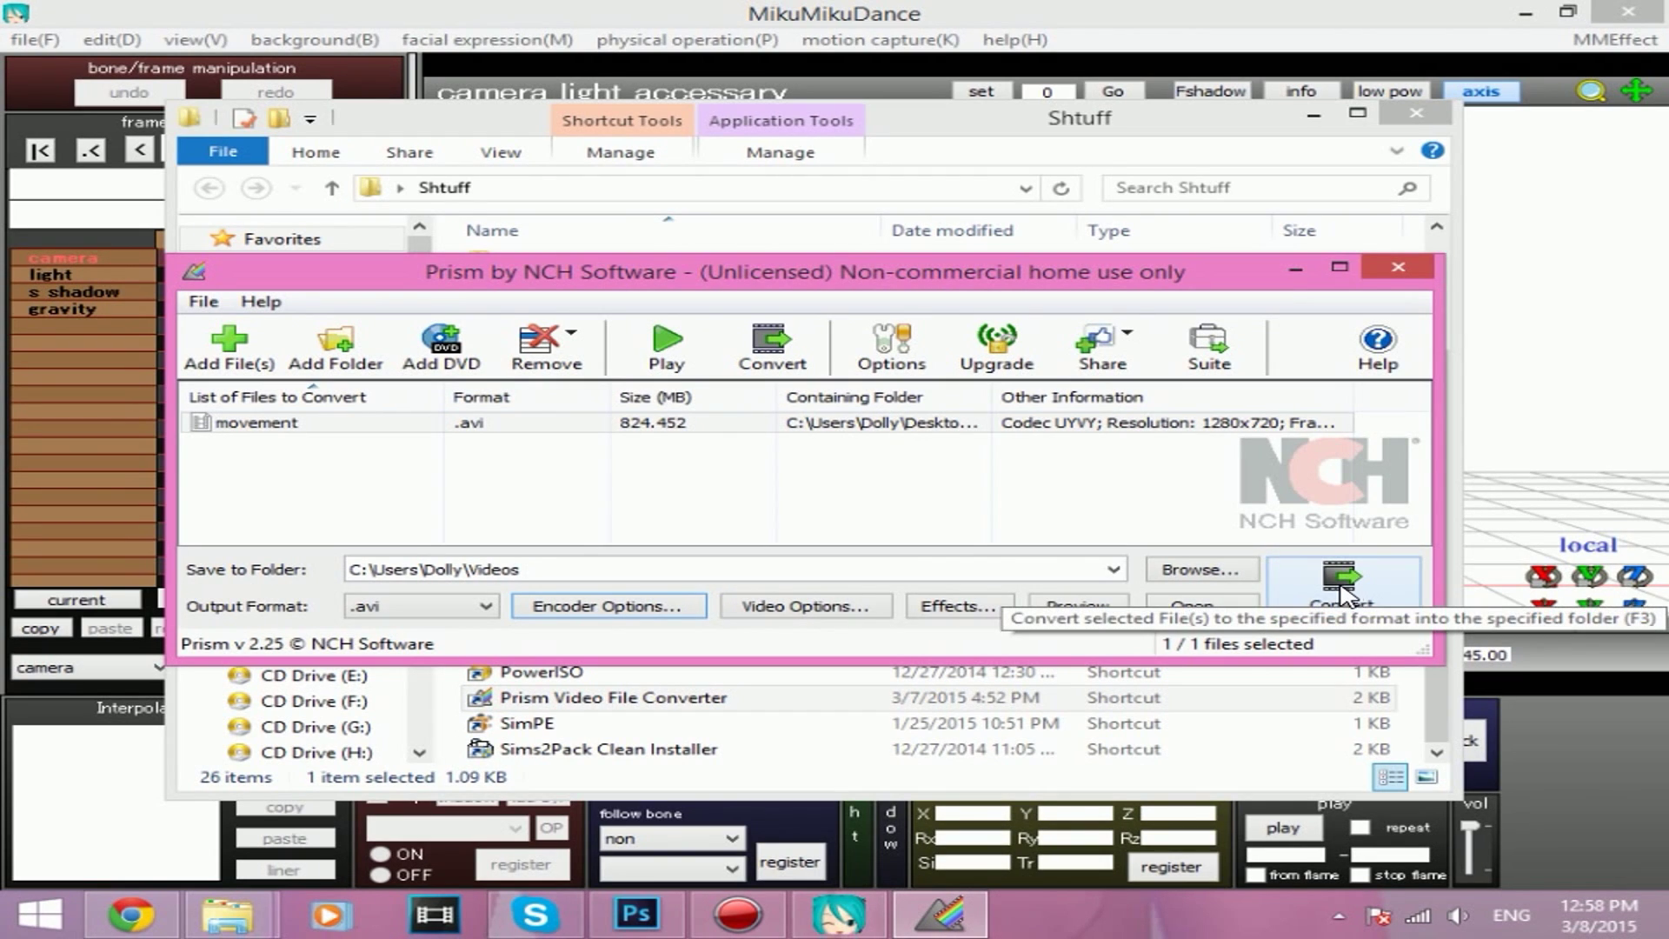
Check the output folder in Prism, then return to MikuMikuDance without converting the video.
{"action": "left_click_drag", "start_coordinate": [735, 566], "coordinate": [323, 561]}
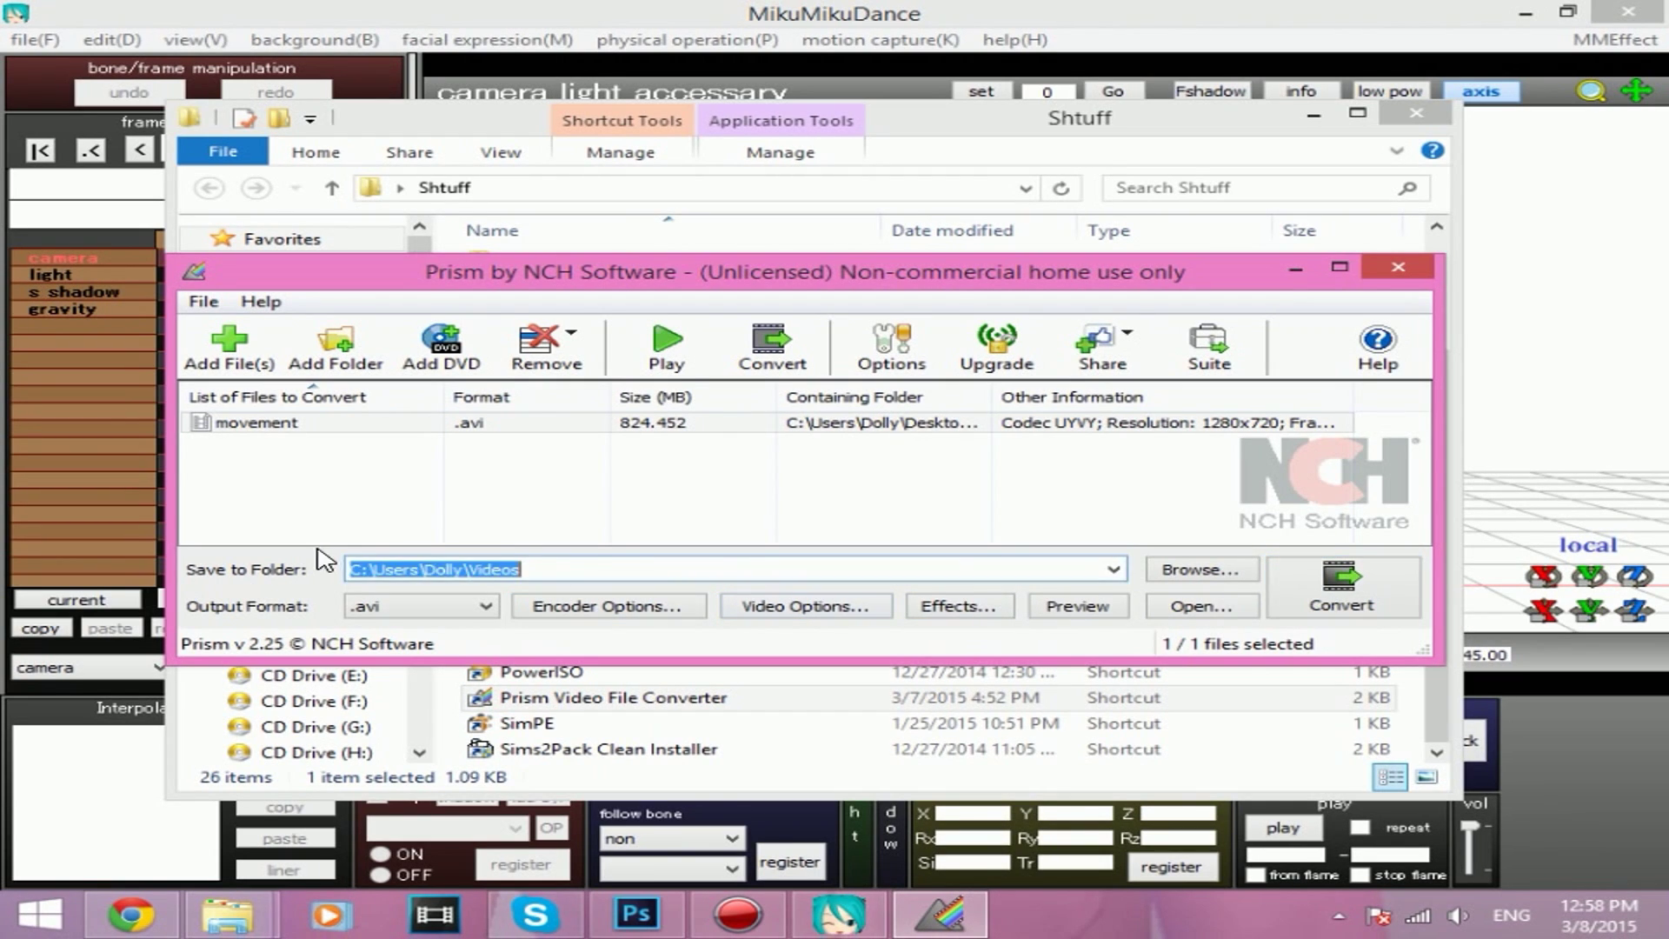
{"action": "left_click", "coordinate": [595, 564]}
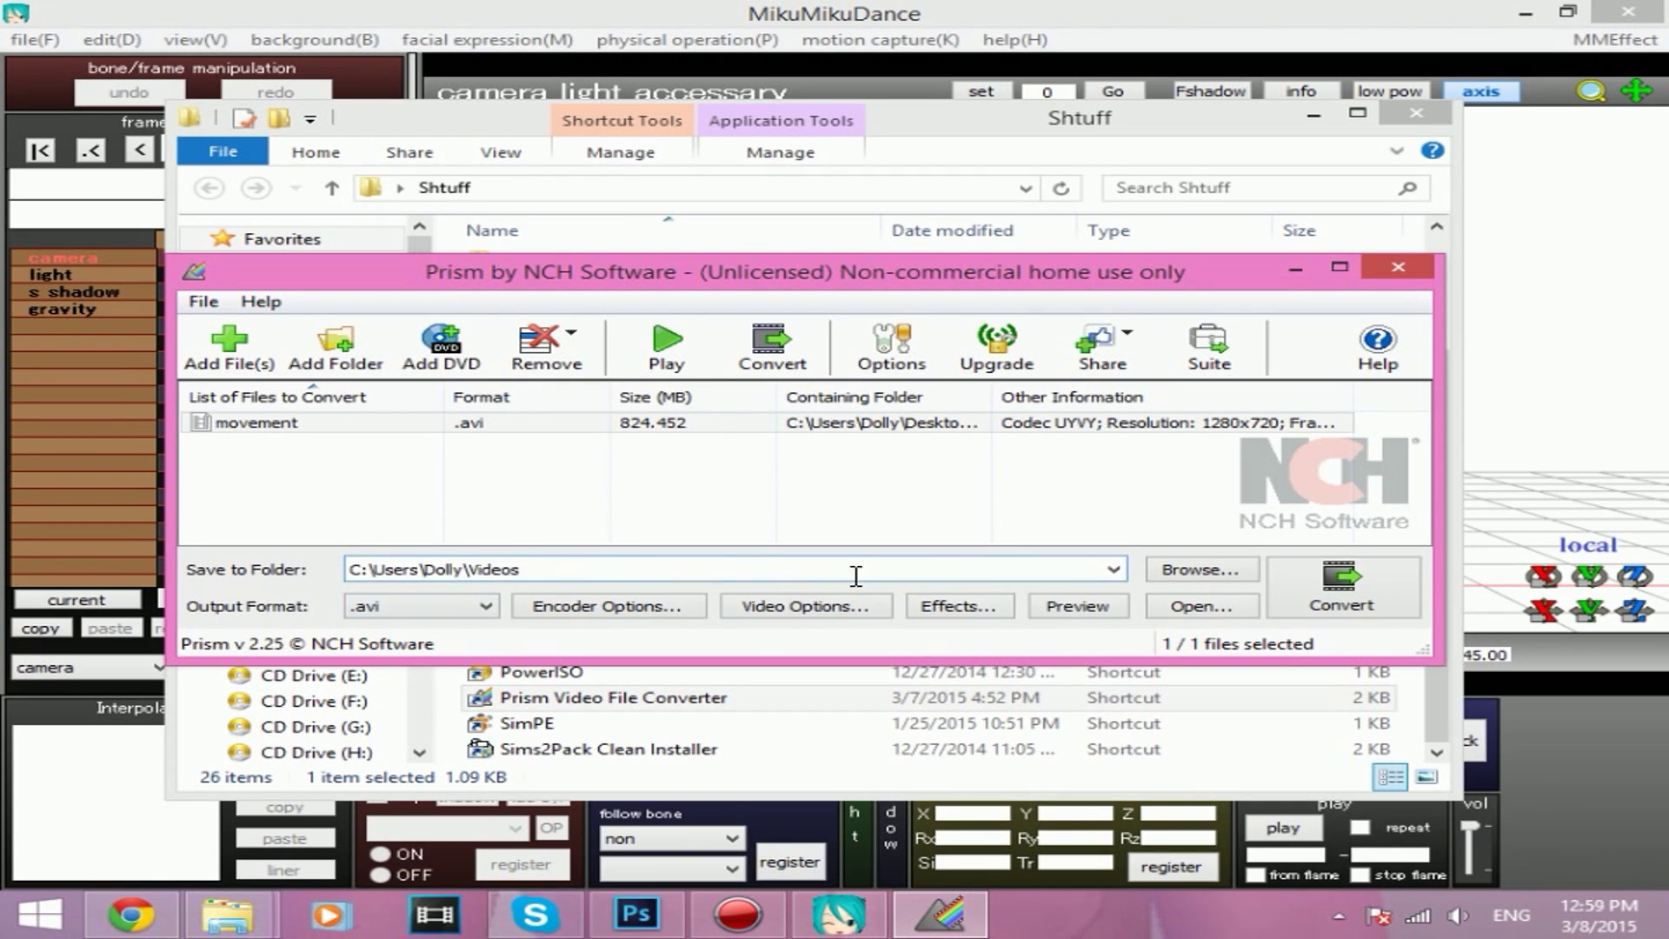
{"action": "left_click", "coordinate": [1413, 280]}
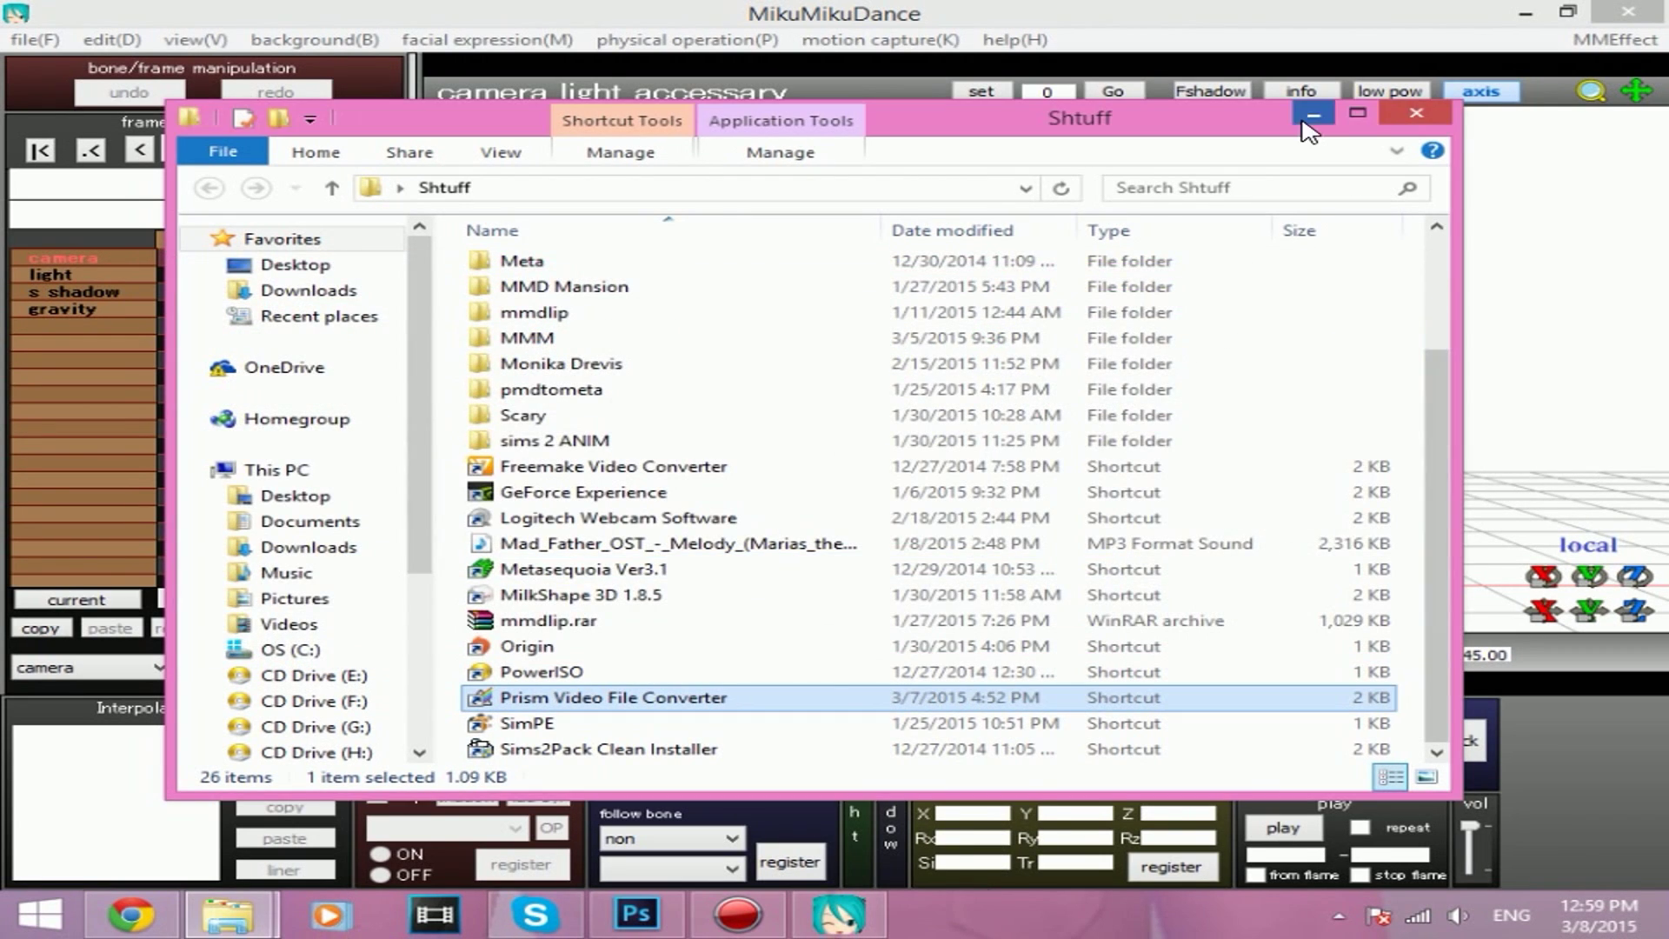
{"action": "left_click", "coordinate": [1313, 114]}
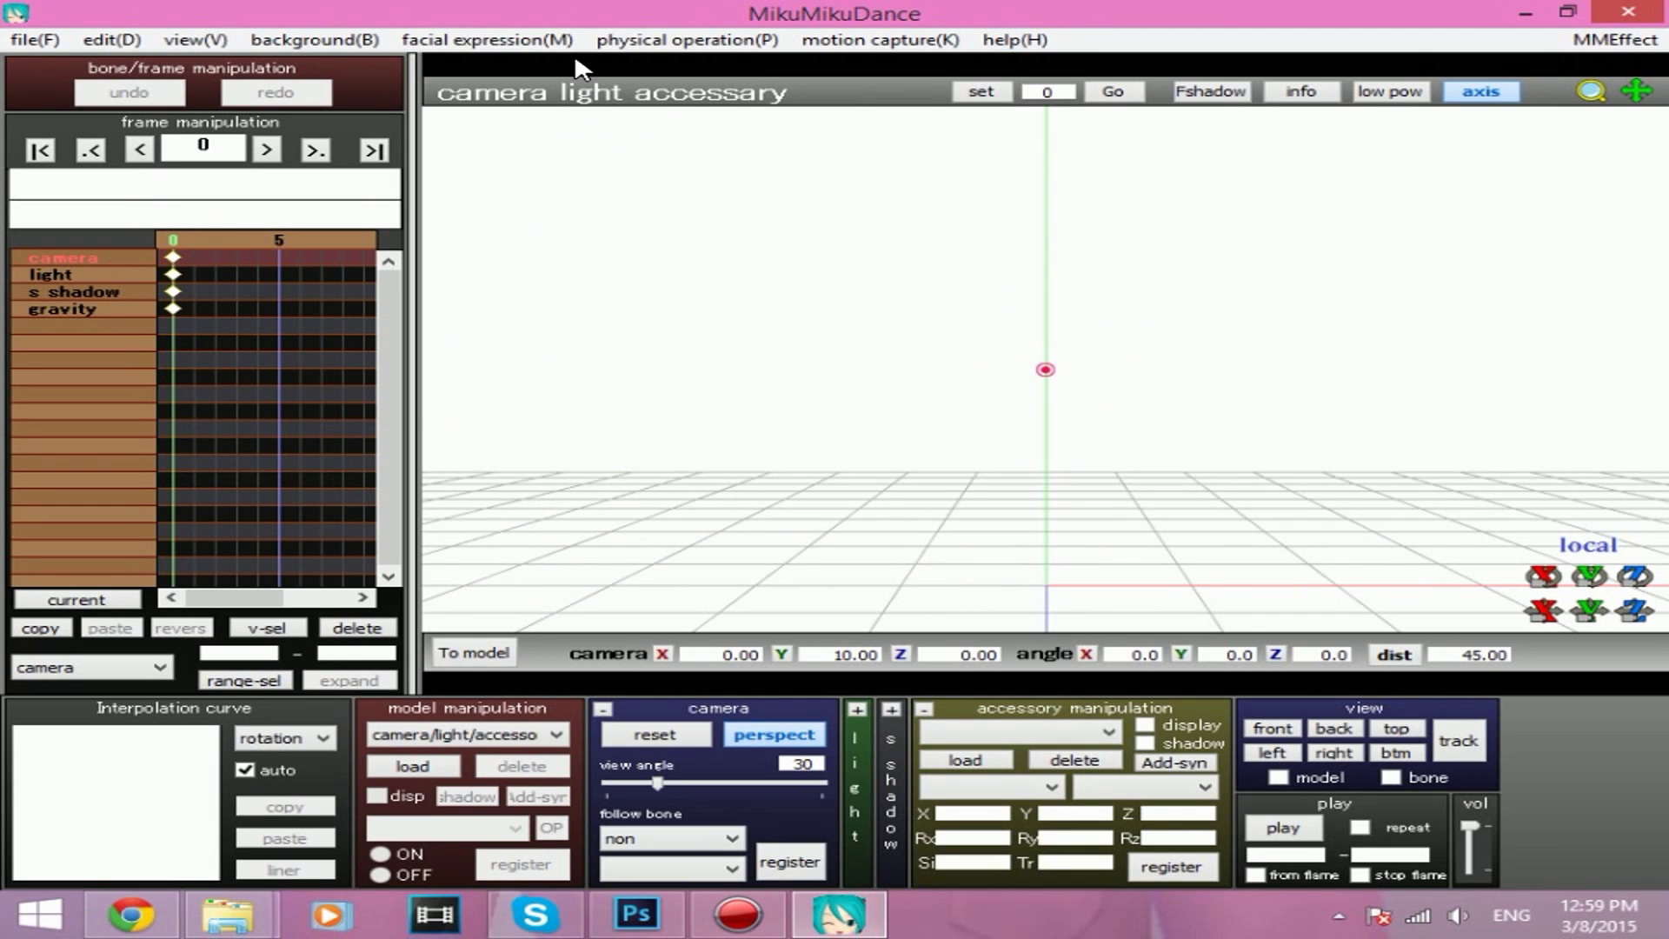
Load the AVI video from the Videos folder as the background.
{"action": "left_click", "coordinate": [315, 39]}
{"action": "left_click", "coordinate": [469, 193]}
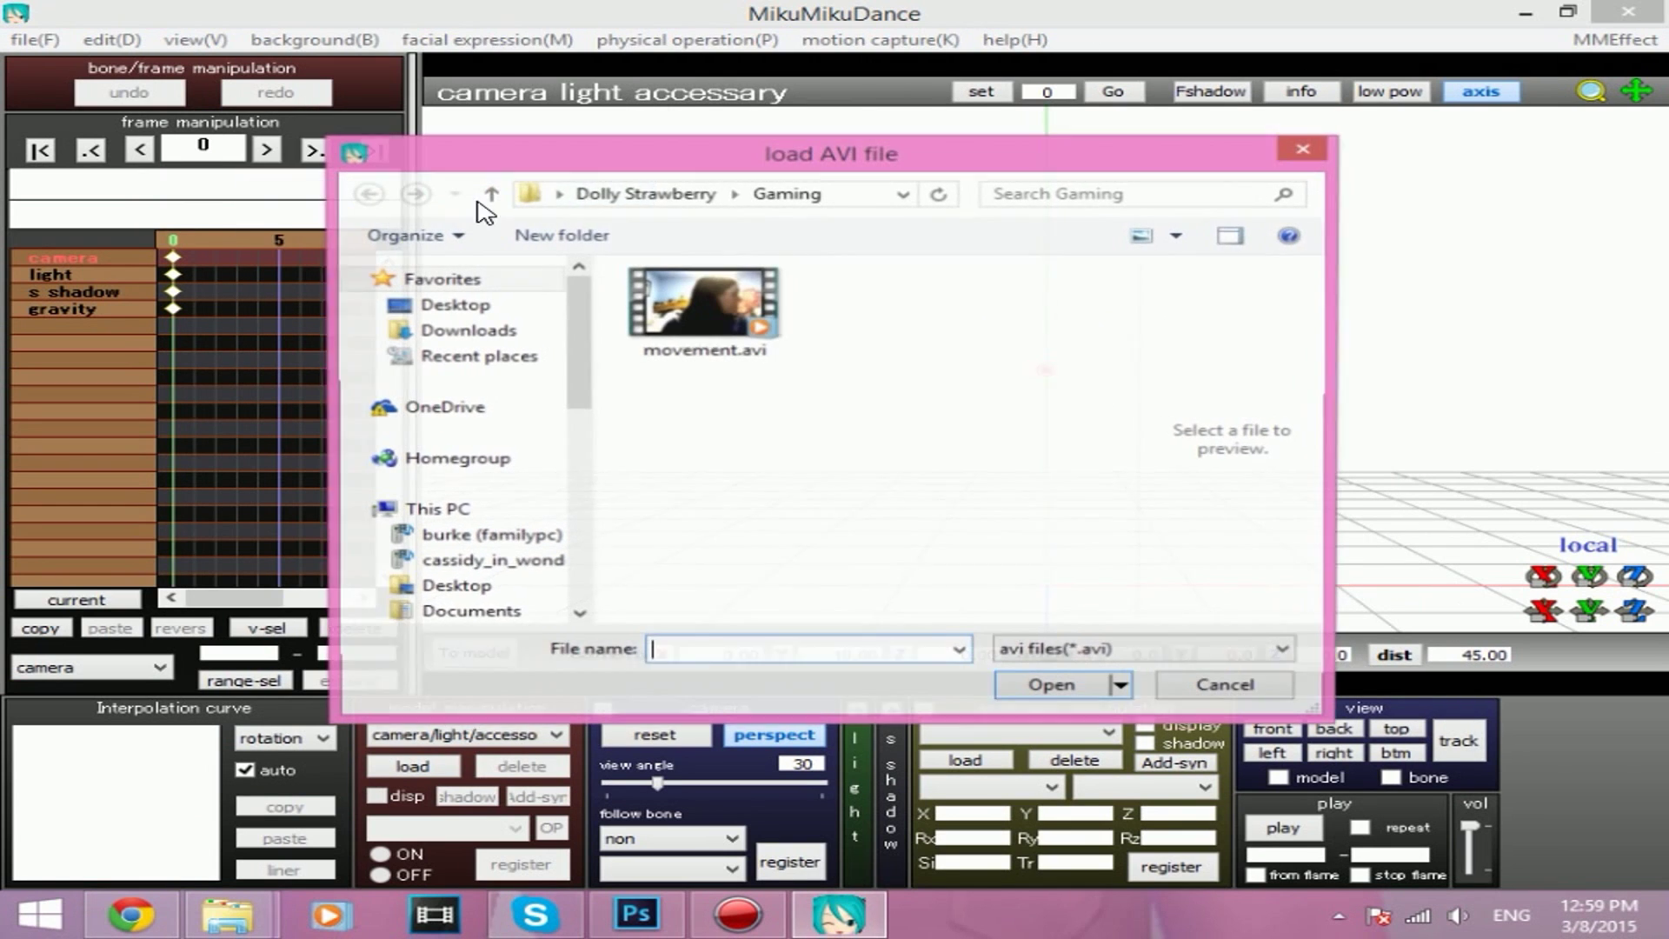
{"action": "left_click_drag", "start_coordinate": [584, 386], "coordinate": [591, 452]}
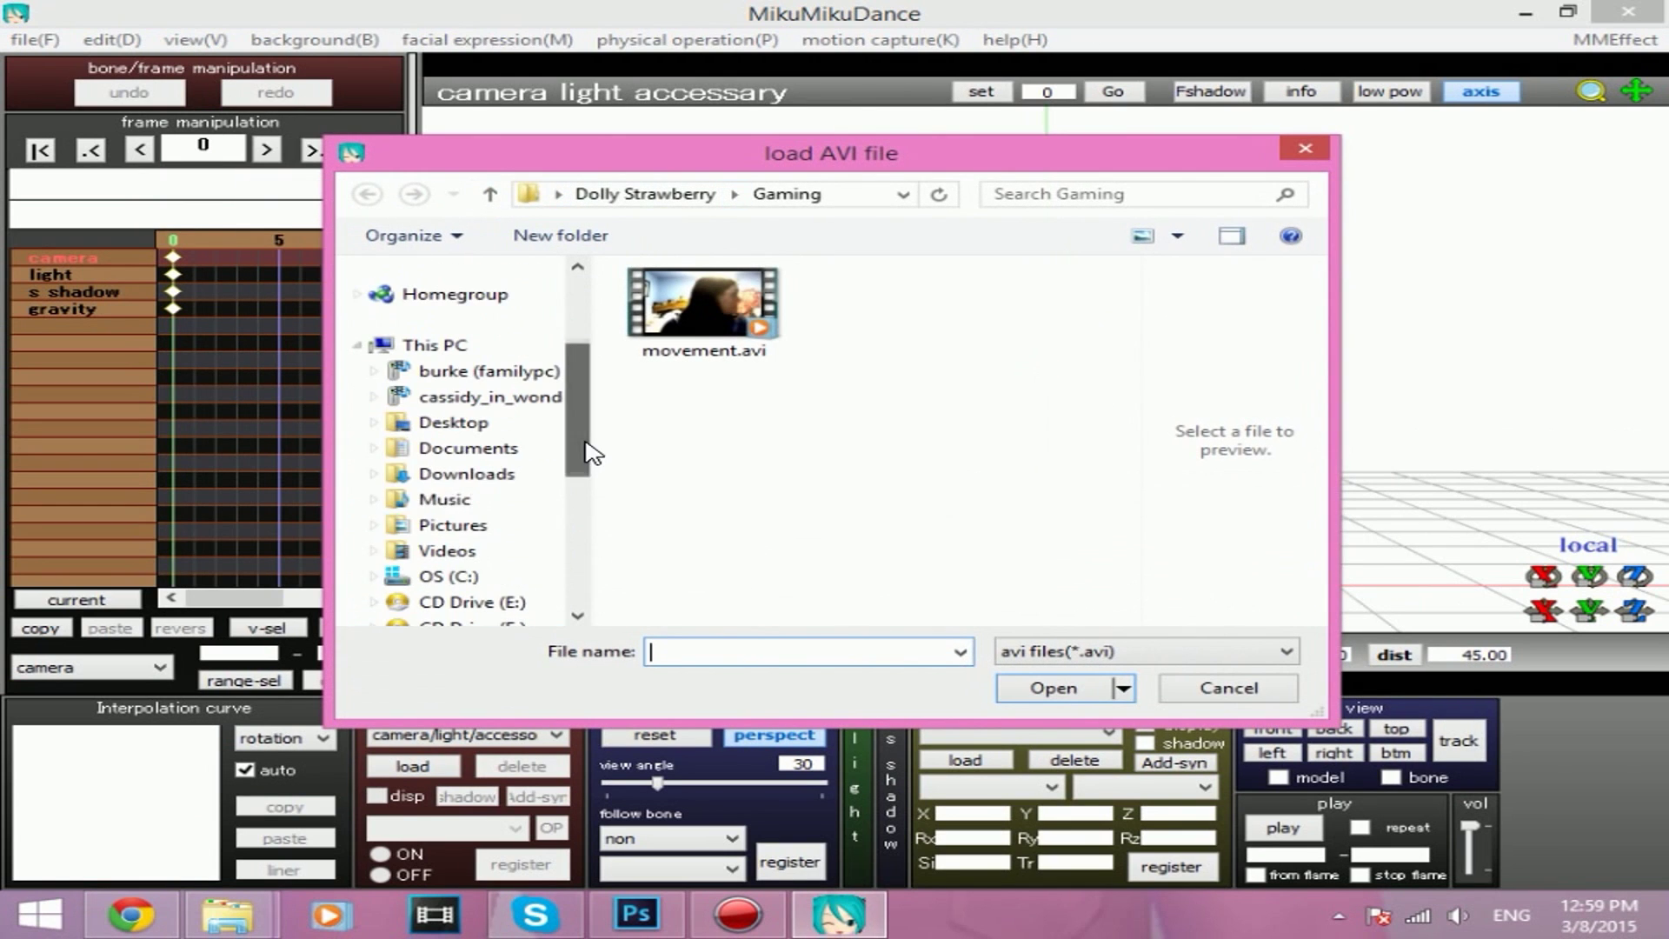
{"action": "left_click", "coordinate": [447, 550]}
{"action": "double_click", "coordinate": [1056, 329]}
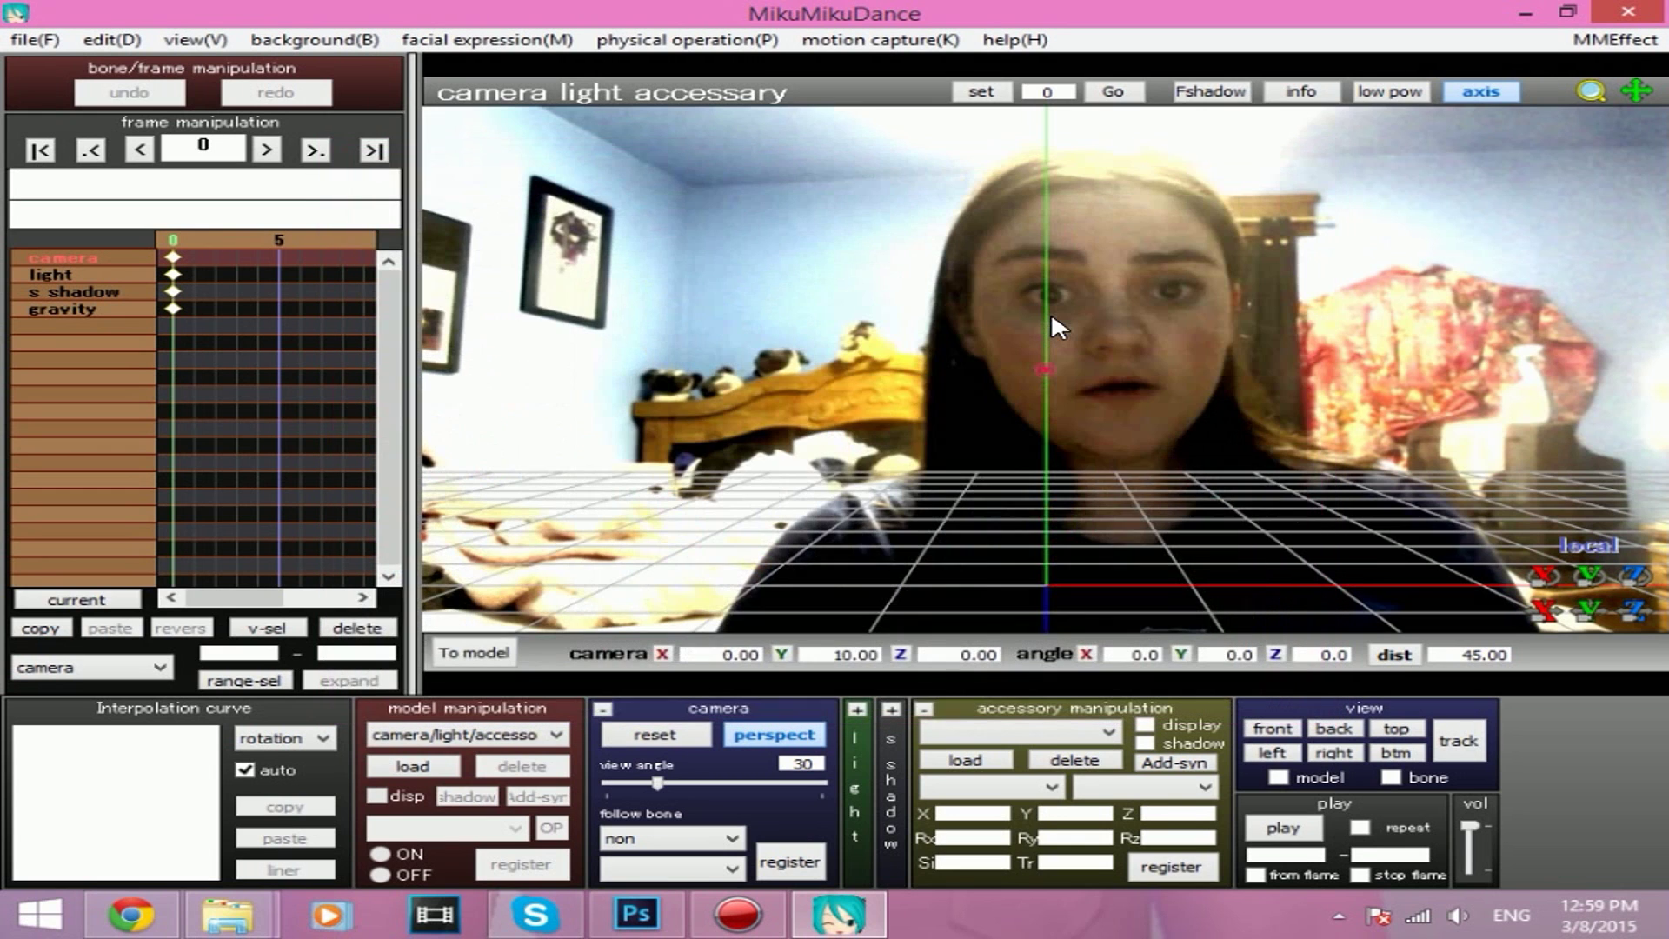
Scale the background video down and shift it slightly upward so it fits inside the viewport.
{"action": "mouse_move", "coordinate": [1636, 91]}
{"action": "left_mouse_down"}
{"action": "mouse_move", "coordinate": [1590, 94]}
{"action": "mouse_move", "coordinate": [1641, 111]}
{"action": "left_mouse_up"}
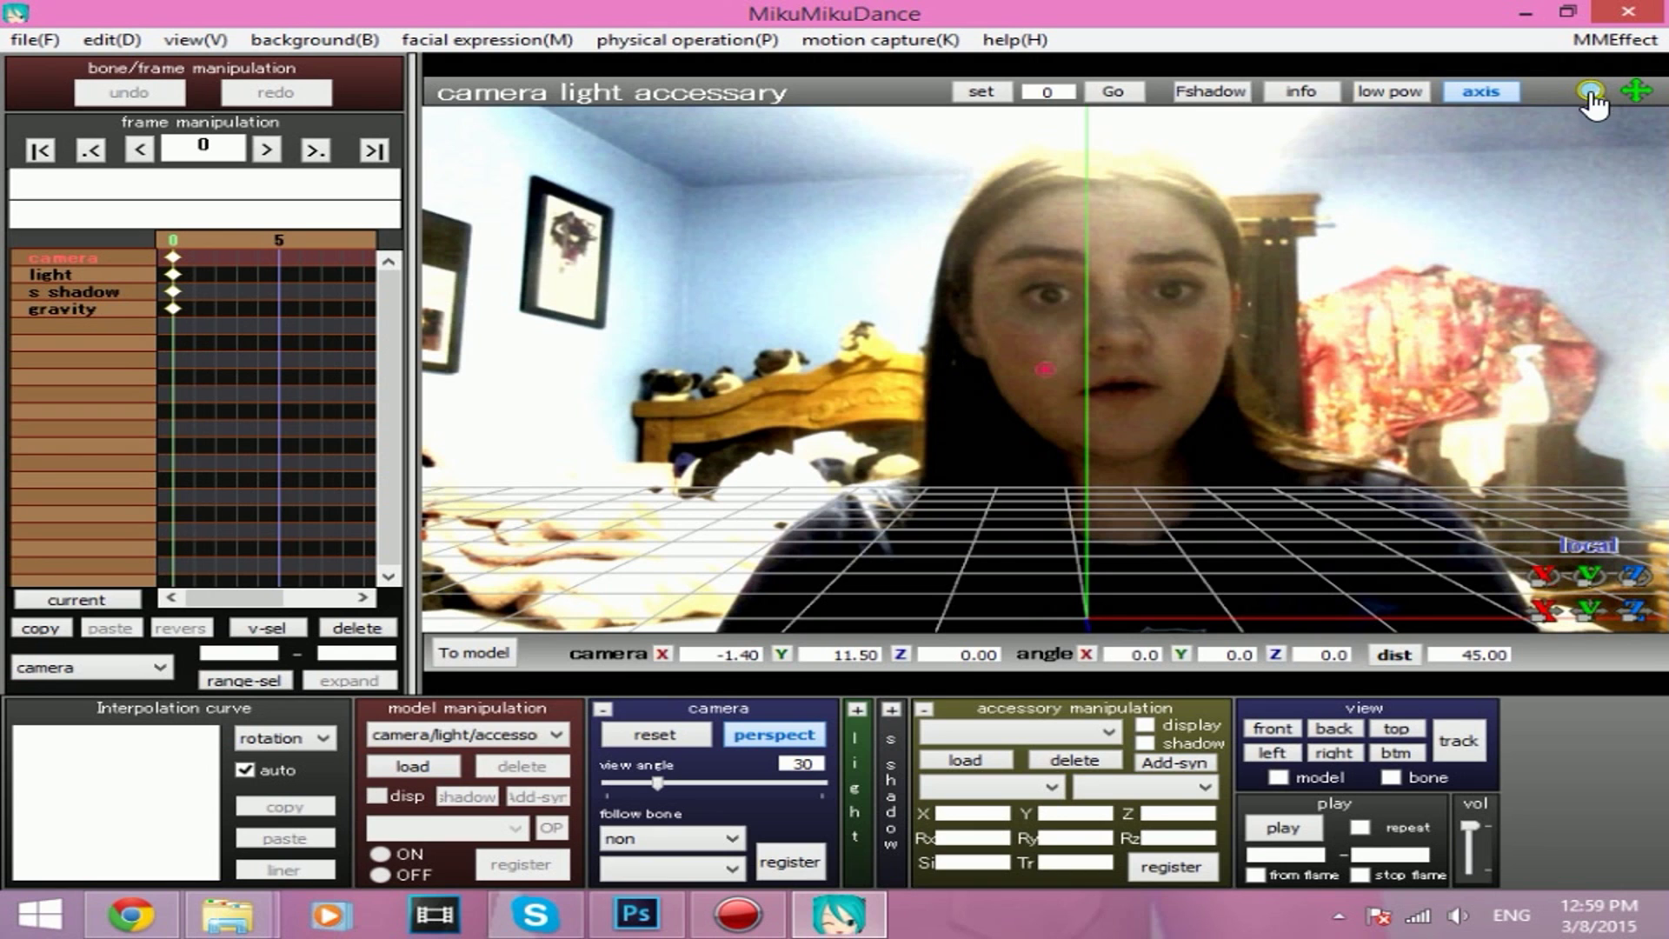
{"action": "left_click_drag", "start_coordinate": [1593, 103], "coordinate": [1593, 143]}
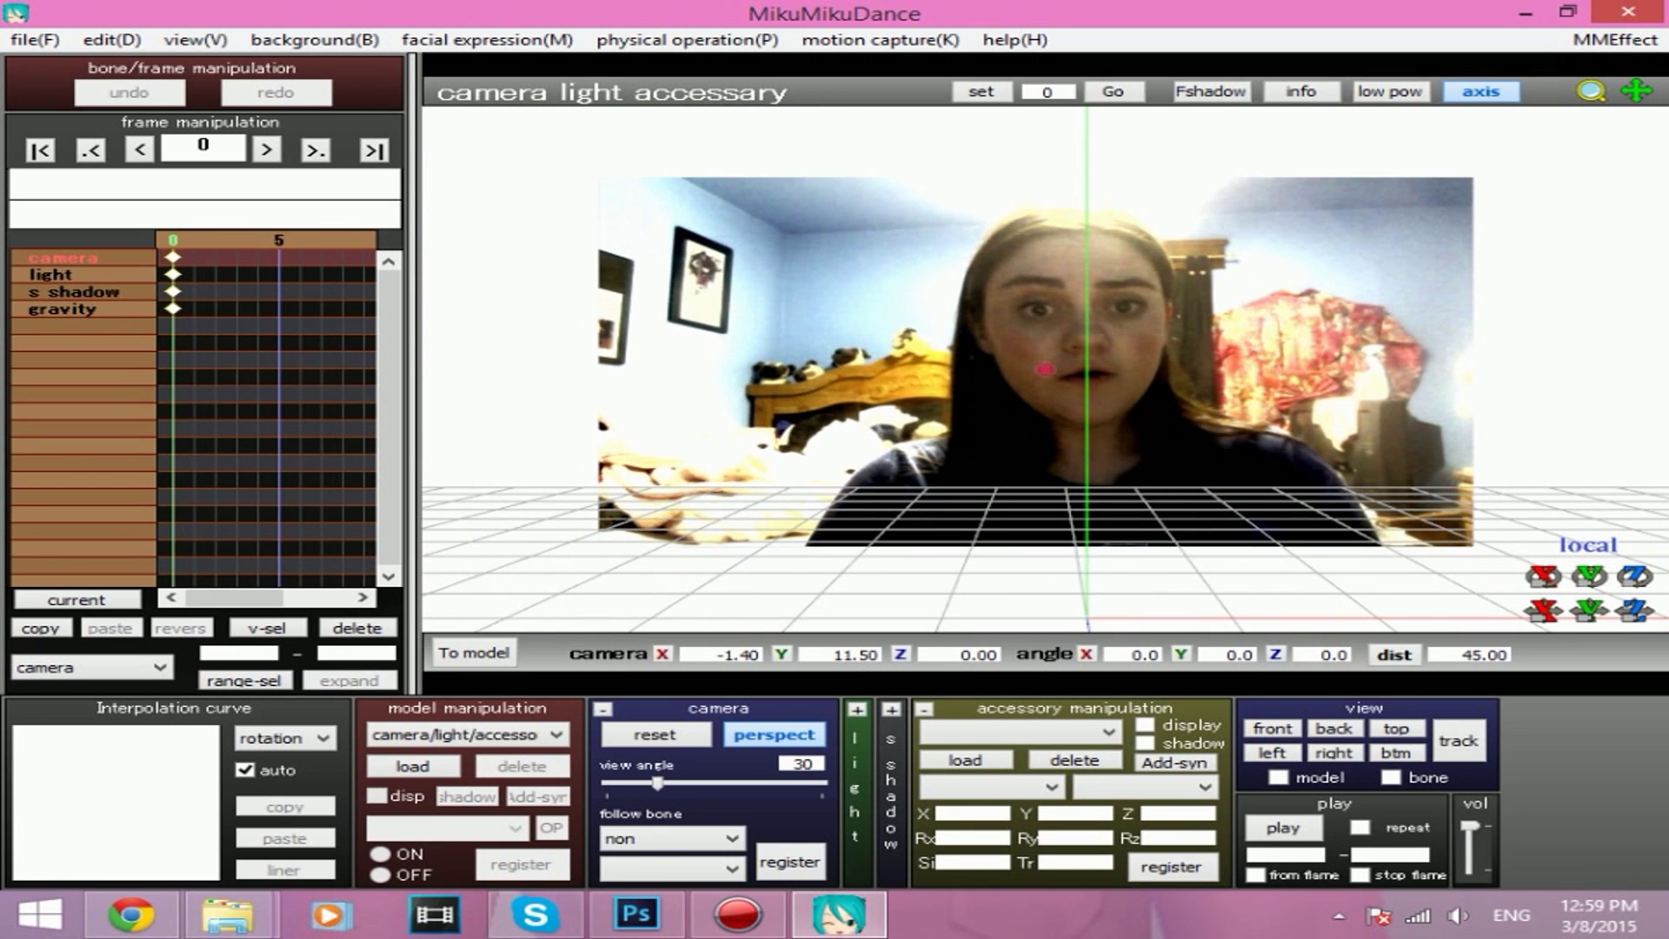
{"action": "left_click_drag", "start_coordinate": [1635, 90], "coordinate": [1644, 97]}
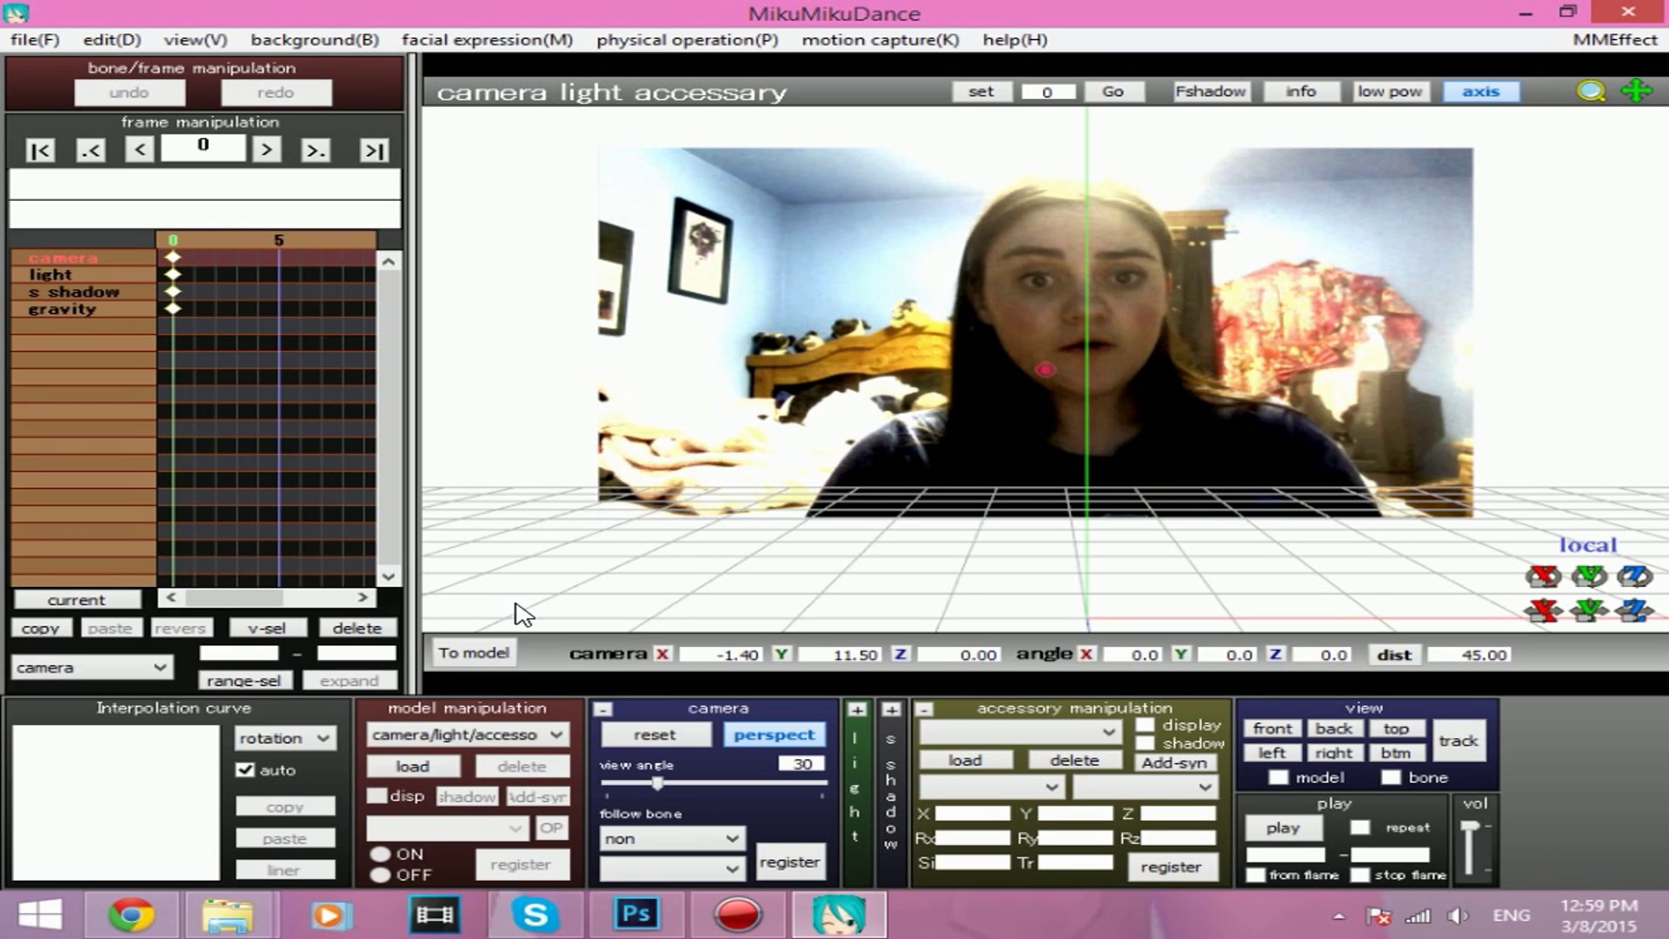
Load the model 1. Aya Drevis.pmx and move its Null_00 bone to about X -12.65 and Z 3.65, beside the filmed face.
{"action": "left_click", "coordinate": [398, 774]}
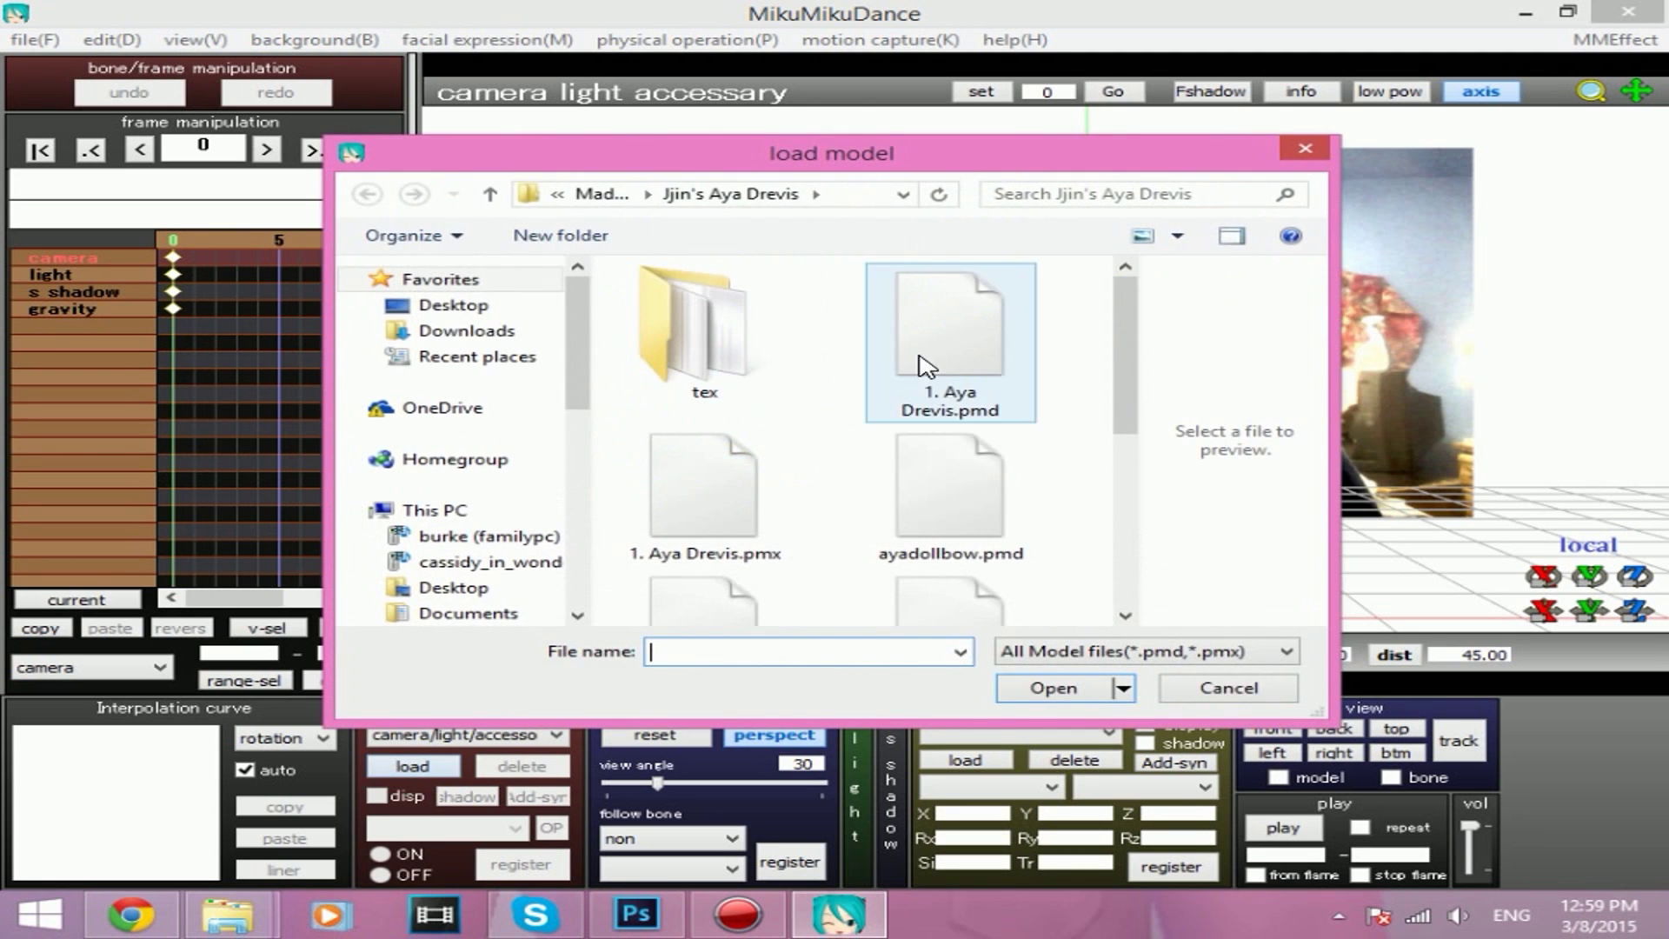
{"action": "double_click", "coordinate": [765, 487]}
{"action": "left_click", "coordinate": [879, 540]}
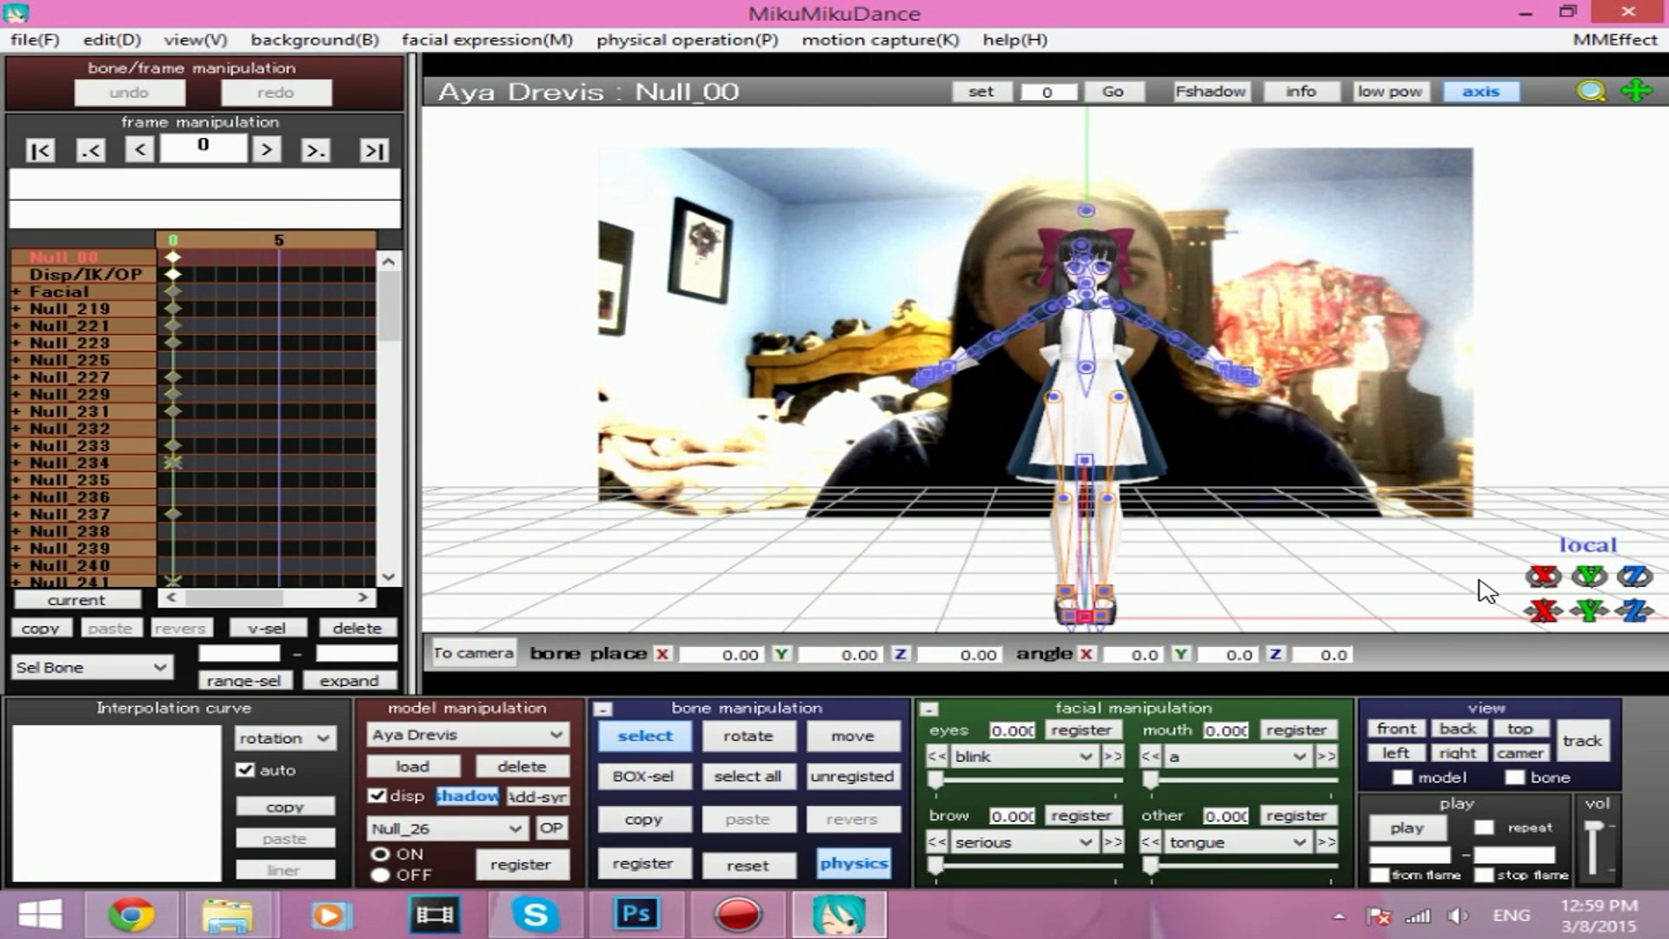
{"action": "left_click_drag", "start_coordinate": [1543, 611], "coordinate": [1543, 891]}
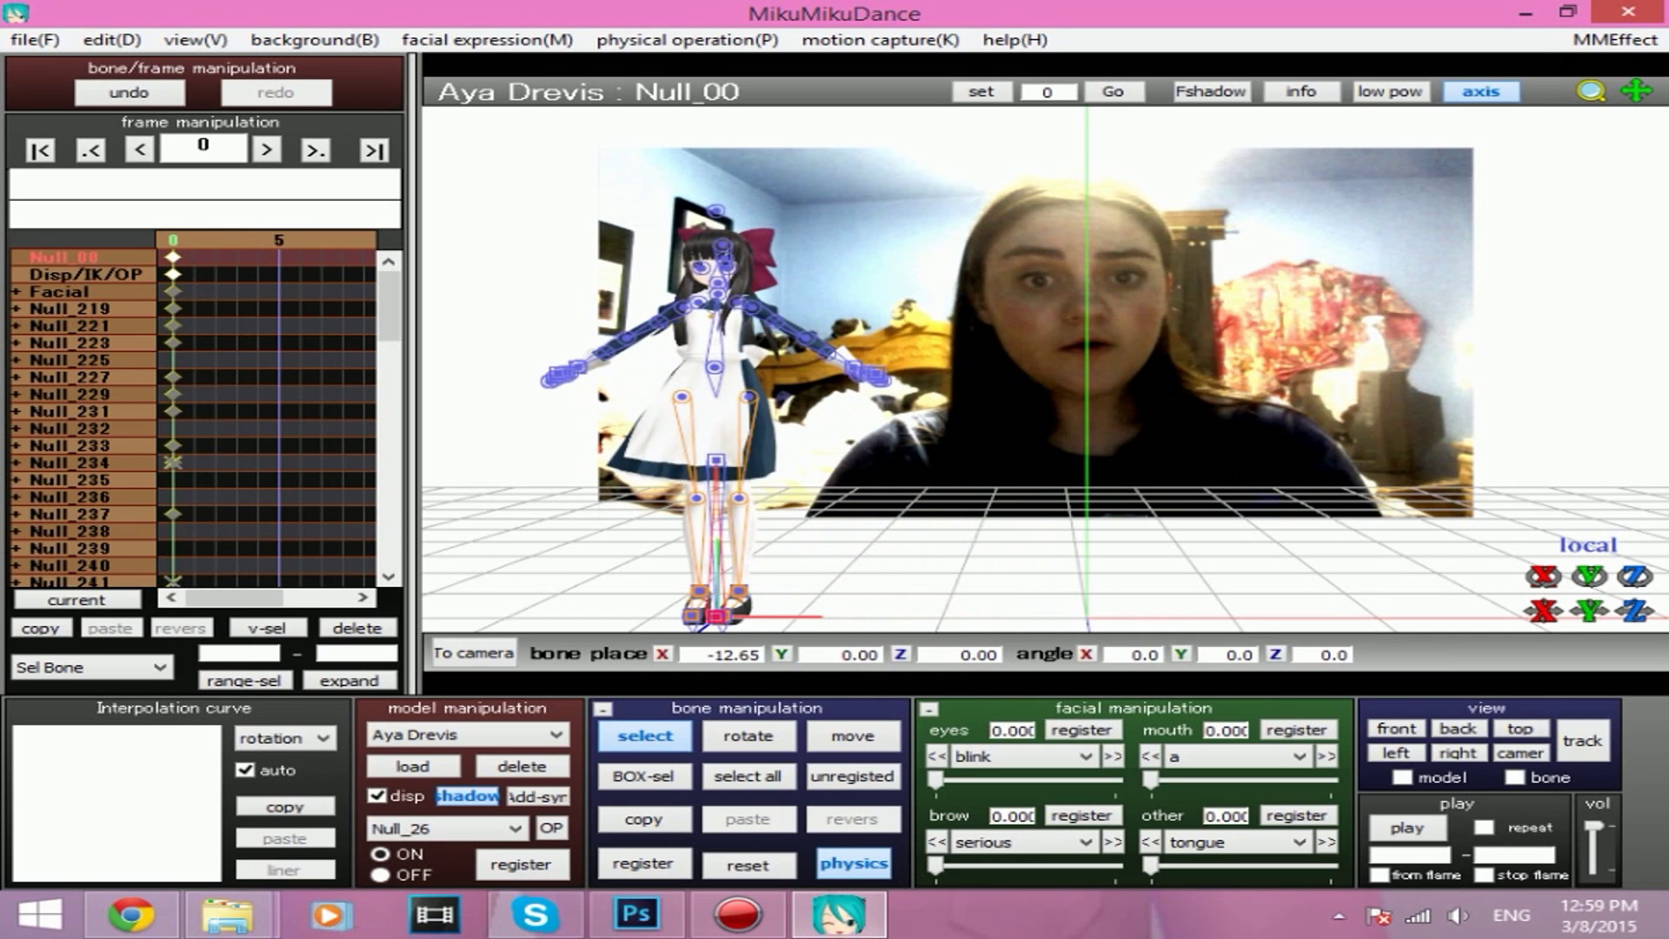
{"action": "left_click_drag", "start_coordinate": [1634, 612], "coordinate": [1634, 523]}
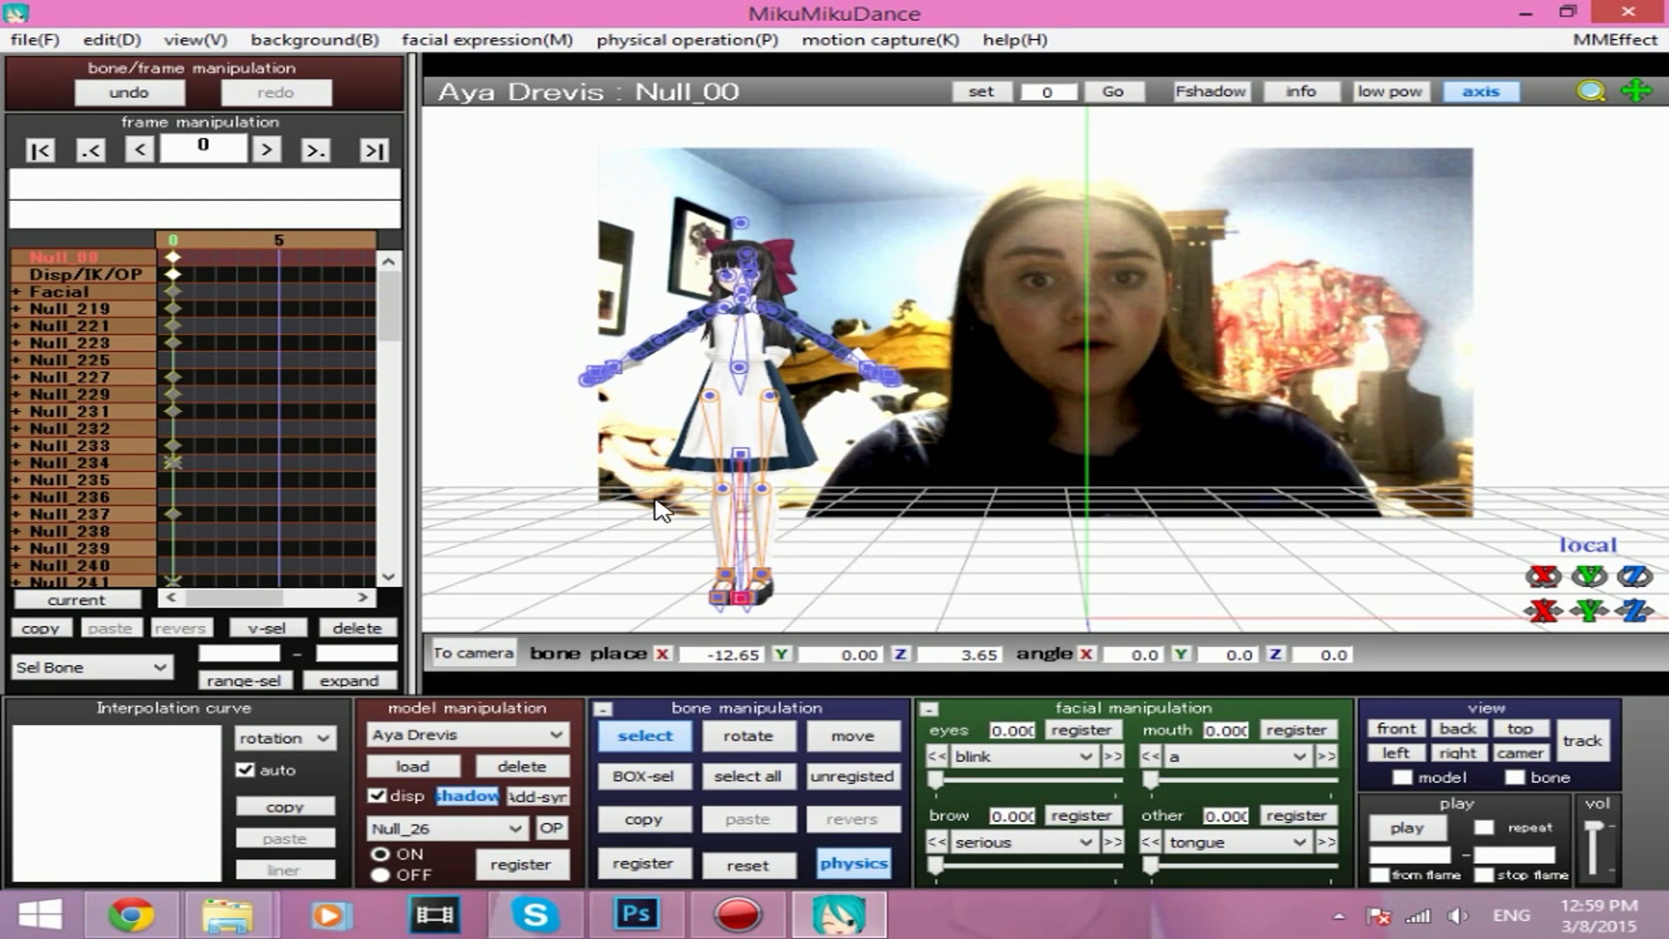
Lower both arms by rotating bone Null_05 to about Z 34.4 and bone Null_10 to about Z -35.5.
{"action": "left_click", "coordinate": [770, 308]}
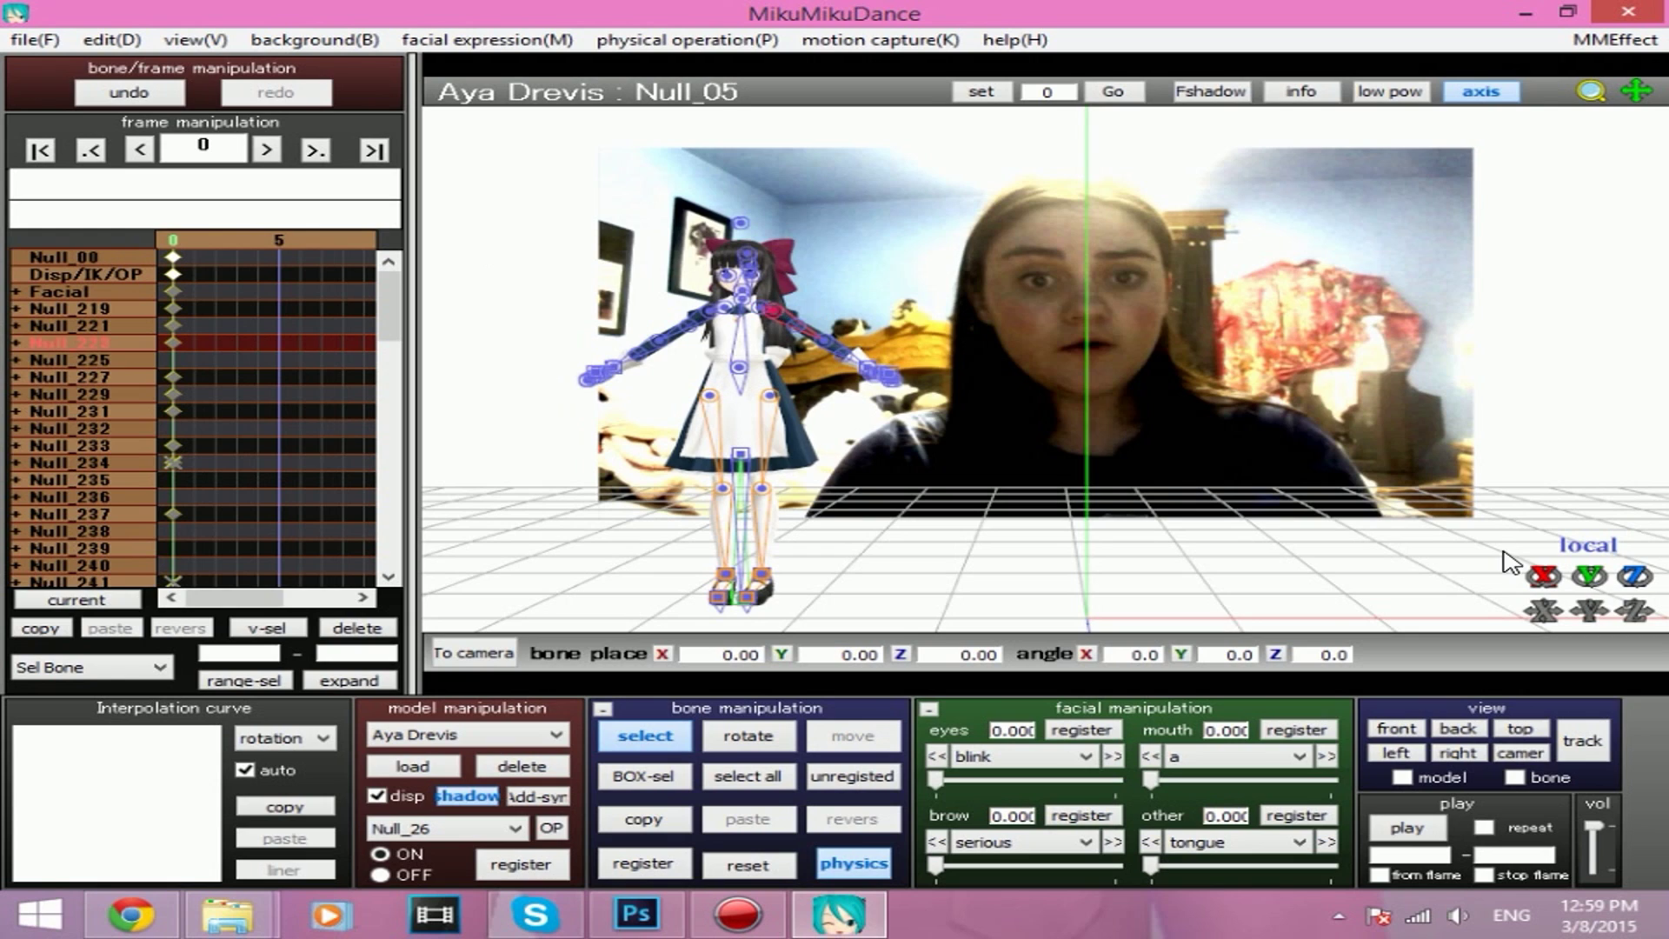
{"action": "left_click_drag", "start_coordinate": [1621, 579], "coordinate": [1065, 394]}
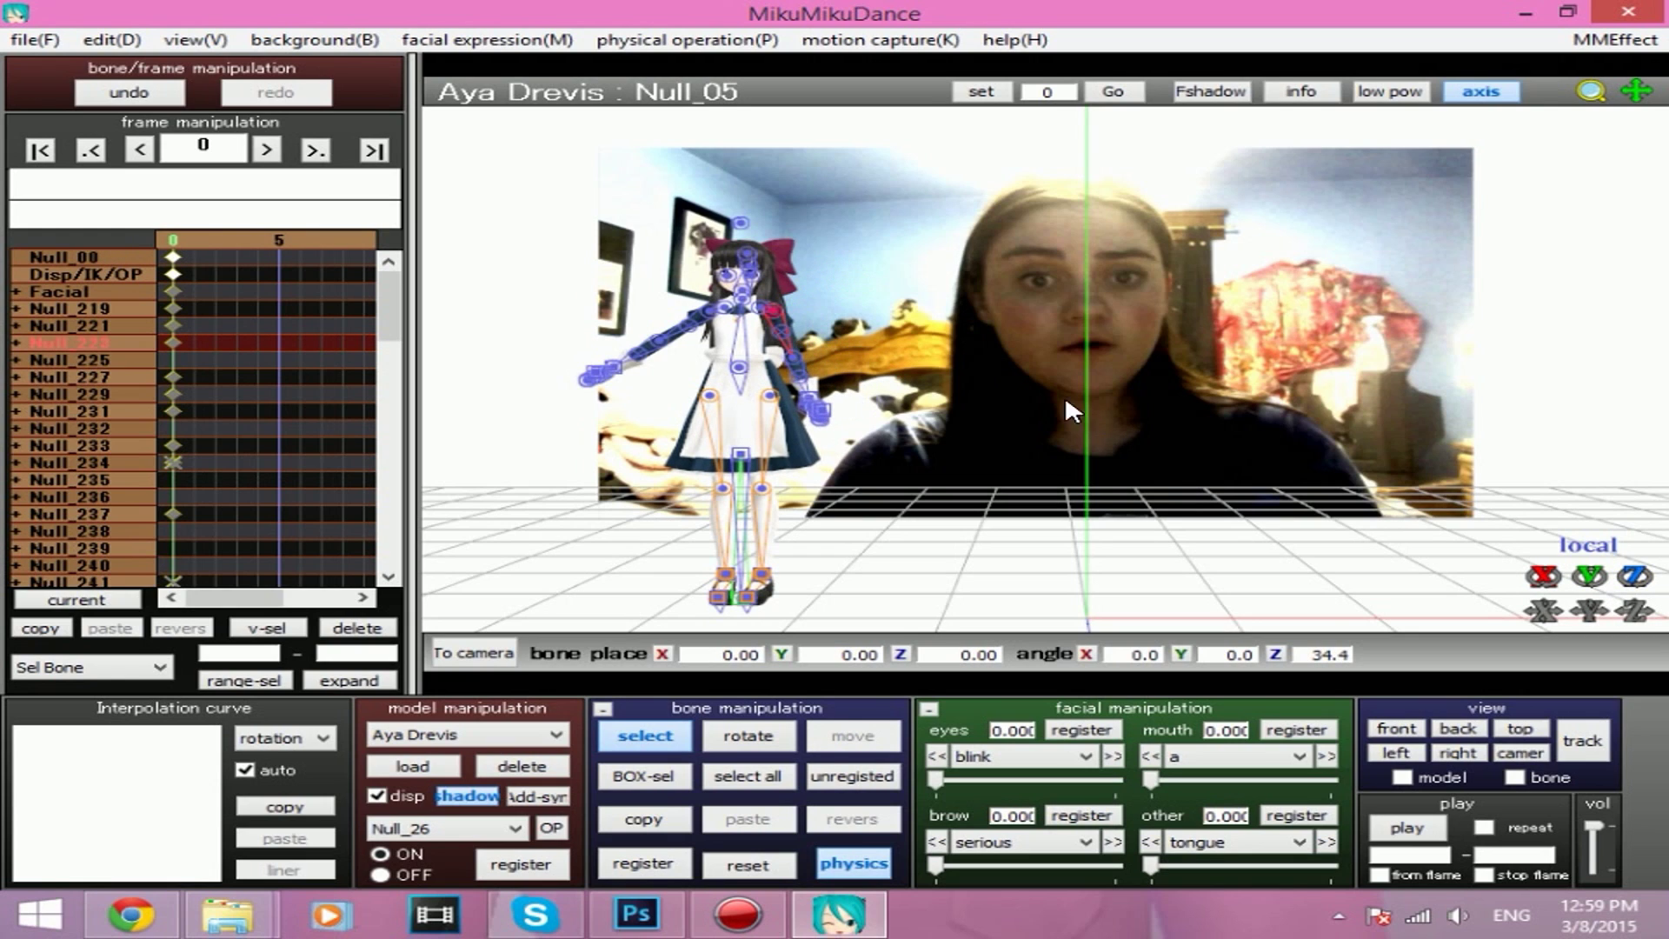
{"action": "left_click", "coordinate": [723, 307]}
{"action": "left_click", "coordinate": [711, 312]}
{"action": "left_click_drag", "start_coordinate": [1633, 577], "coordinate": [1633, 530]}
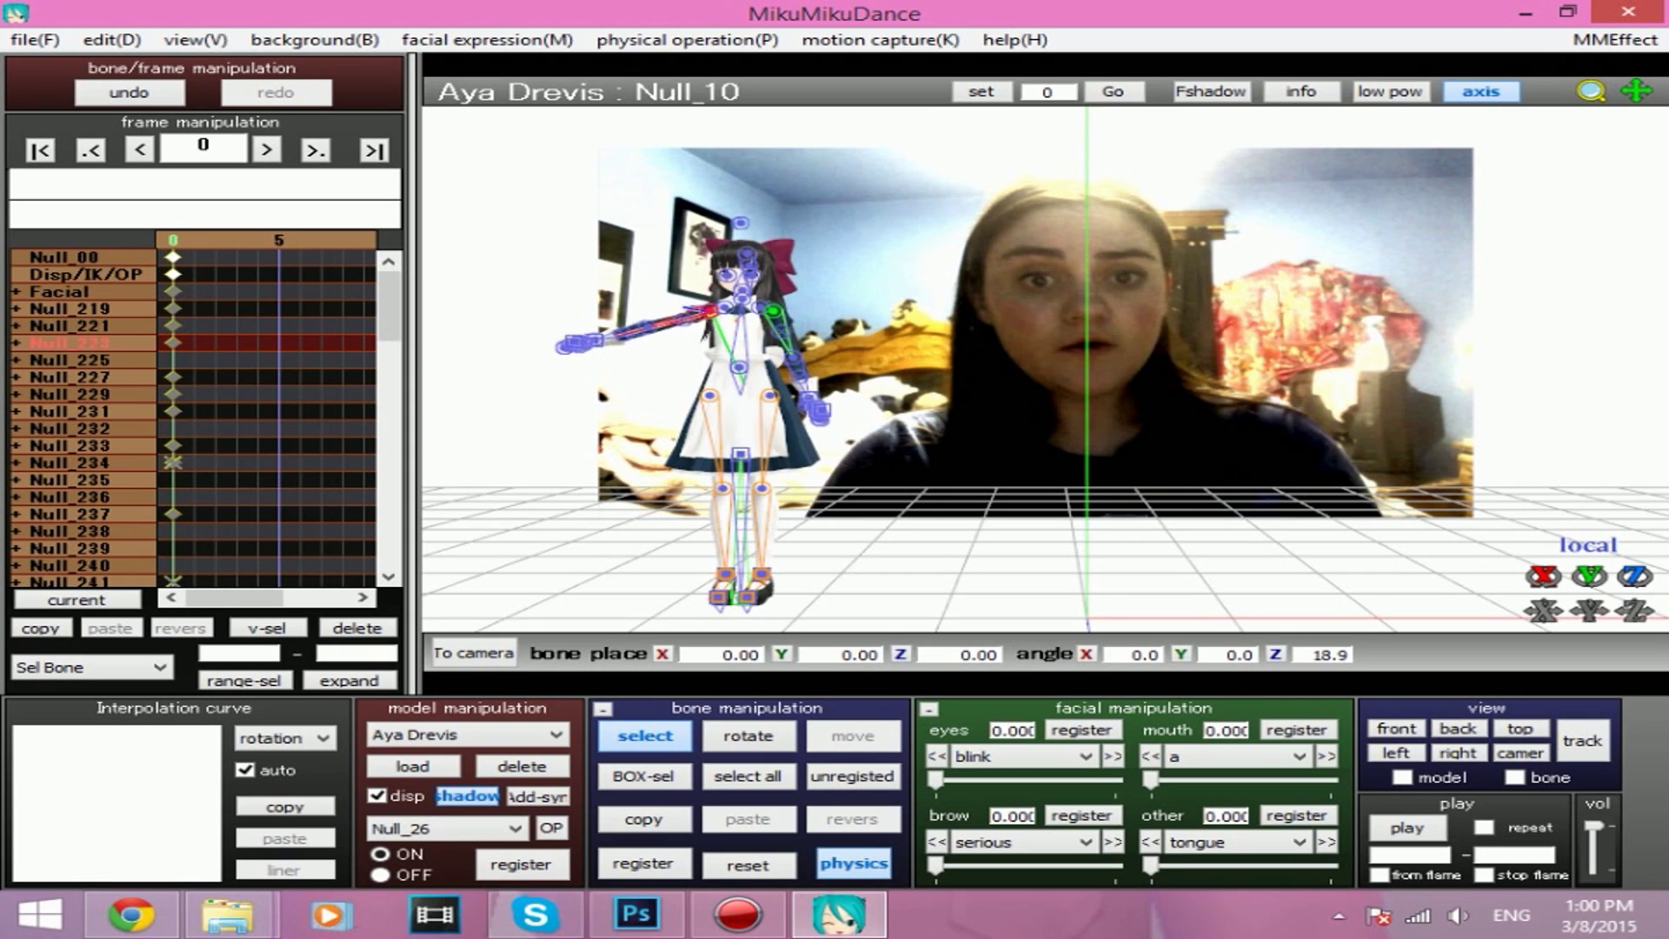
{"action": "left_click_drag", "start_coordinate": [1477, 530], "coordinate": [1055, 520]}
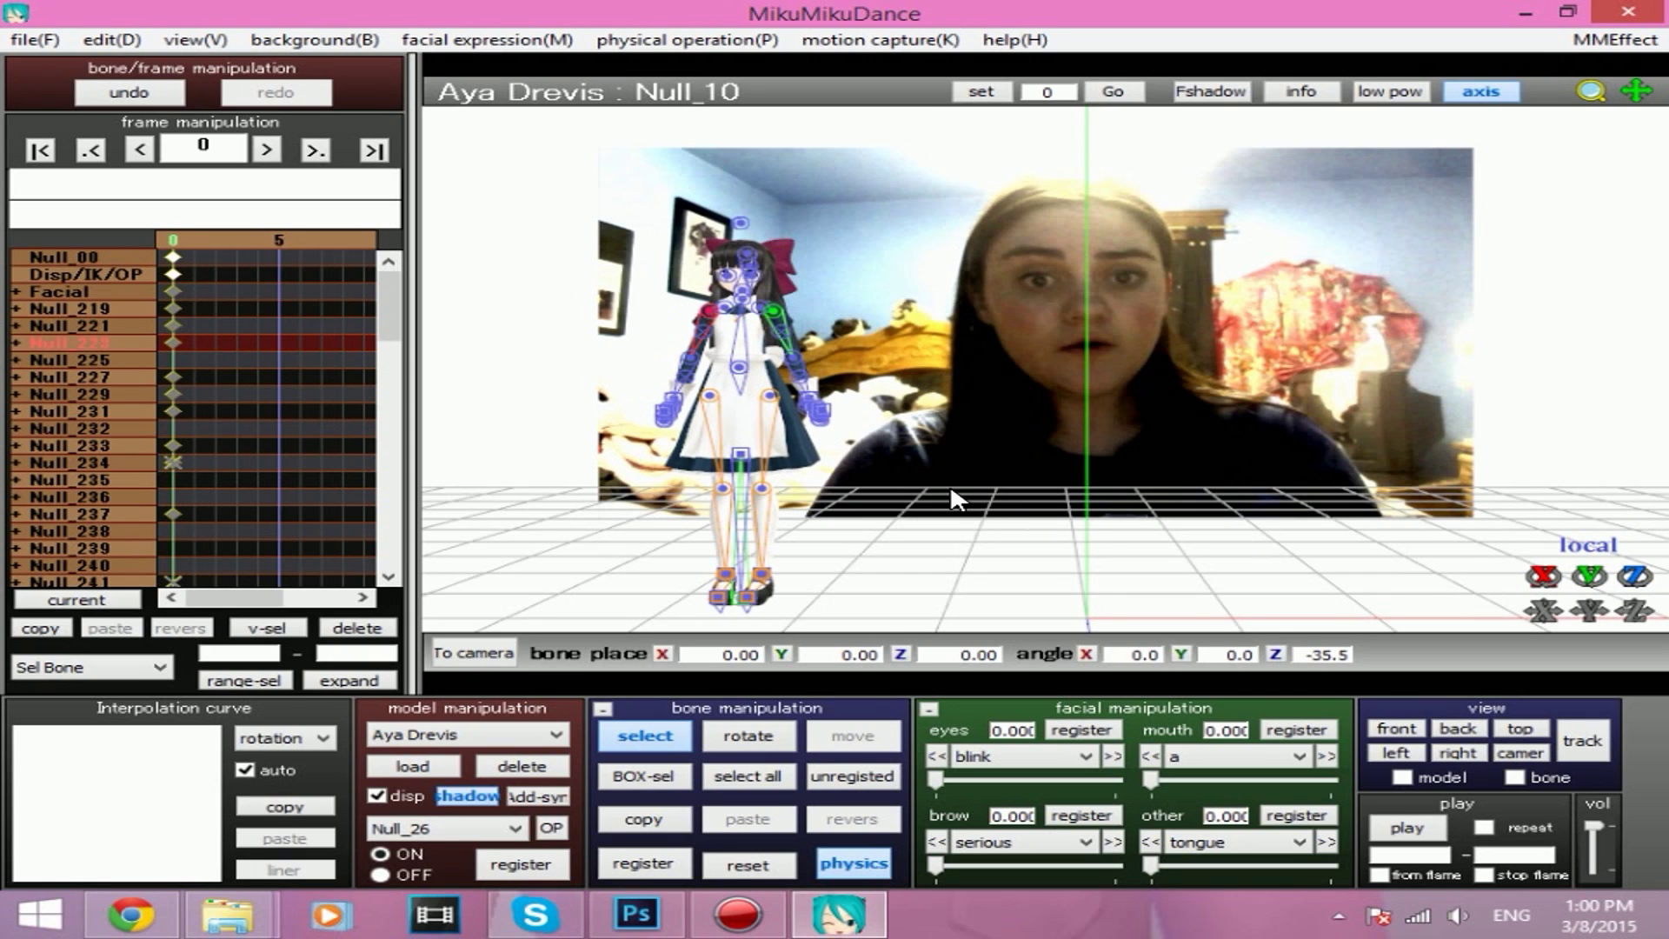
Rotate the elbow bones Null_07 and Null_12 slightly, with Null_12 at about Y 3.2.
{"action": "left_click", "coordinate": [789, 355]}
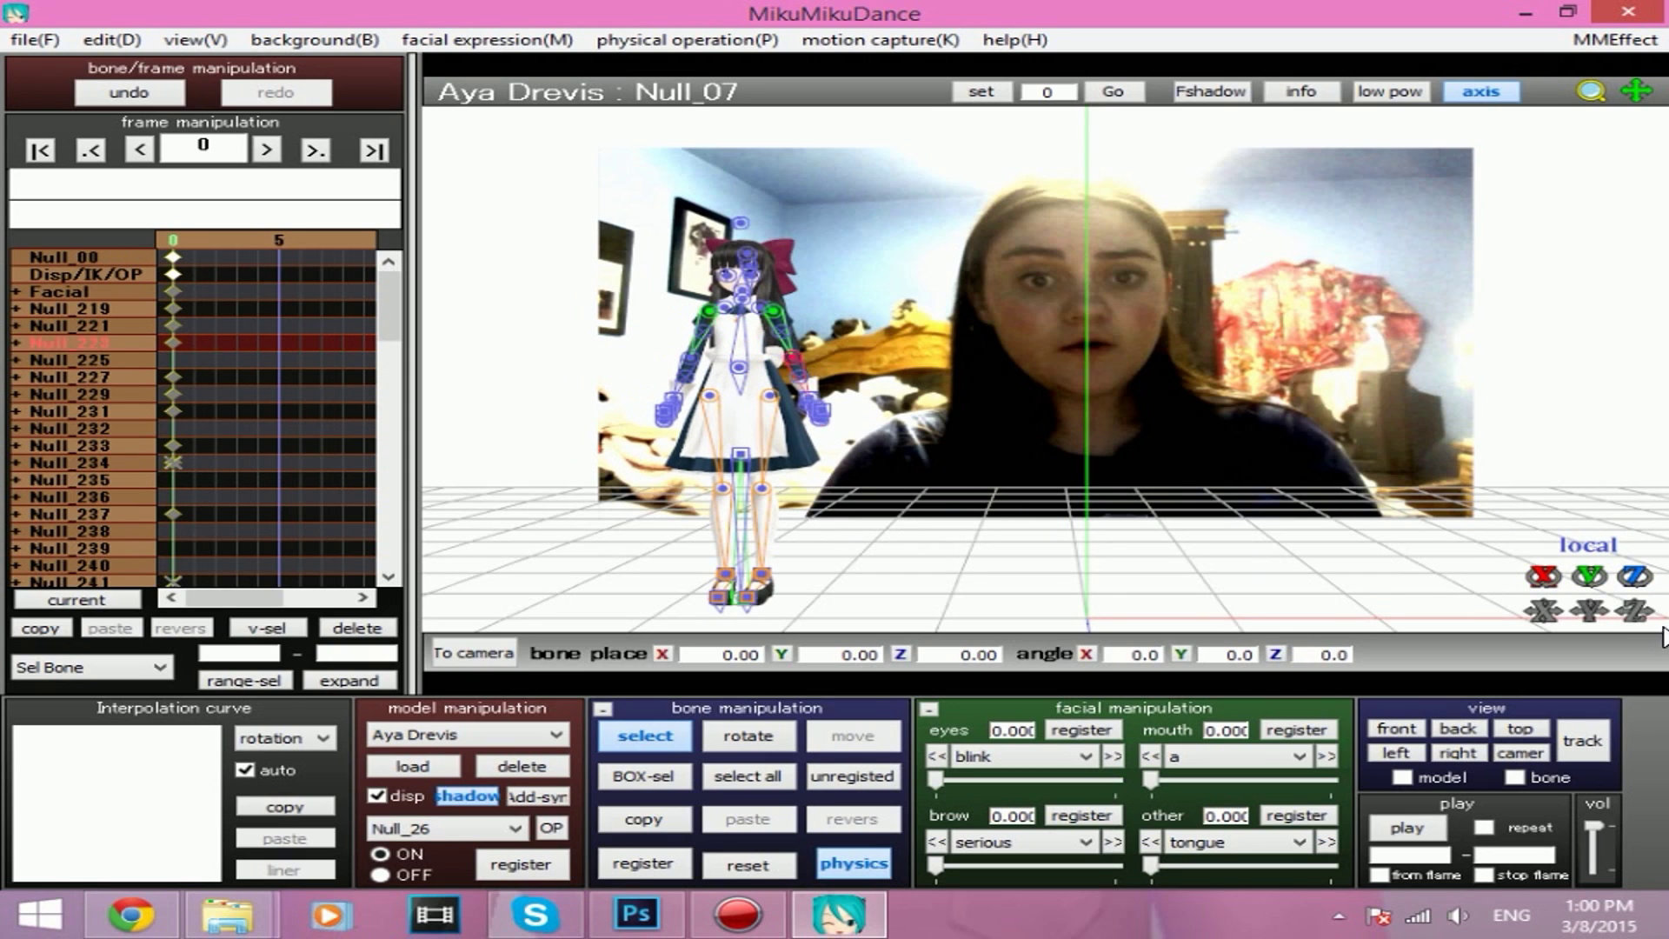
{"action": "left_click", "coordinate": [689, 357]}
{"action": "left_click_drag", "start_coordinate": [1587, 576], "coordinate": [1412, 520]}
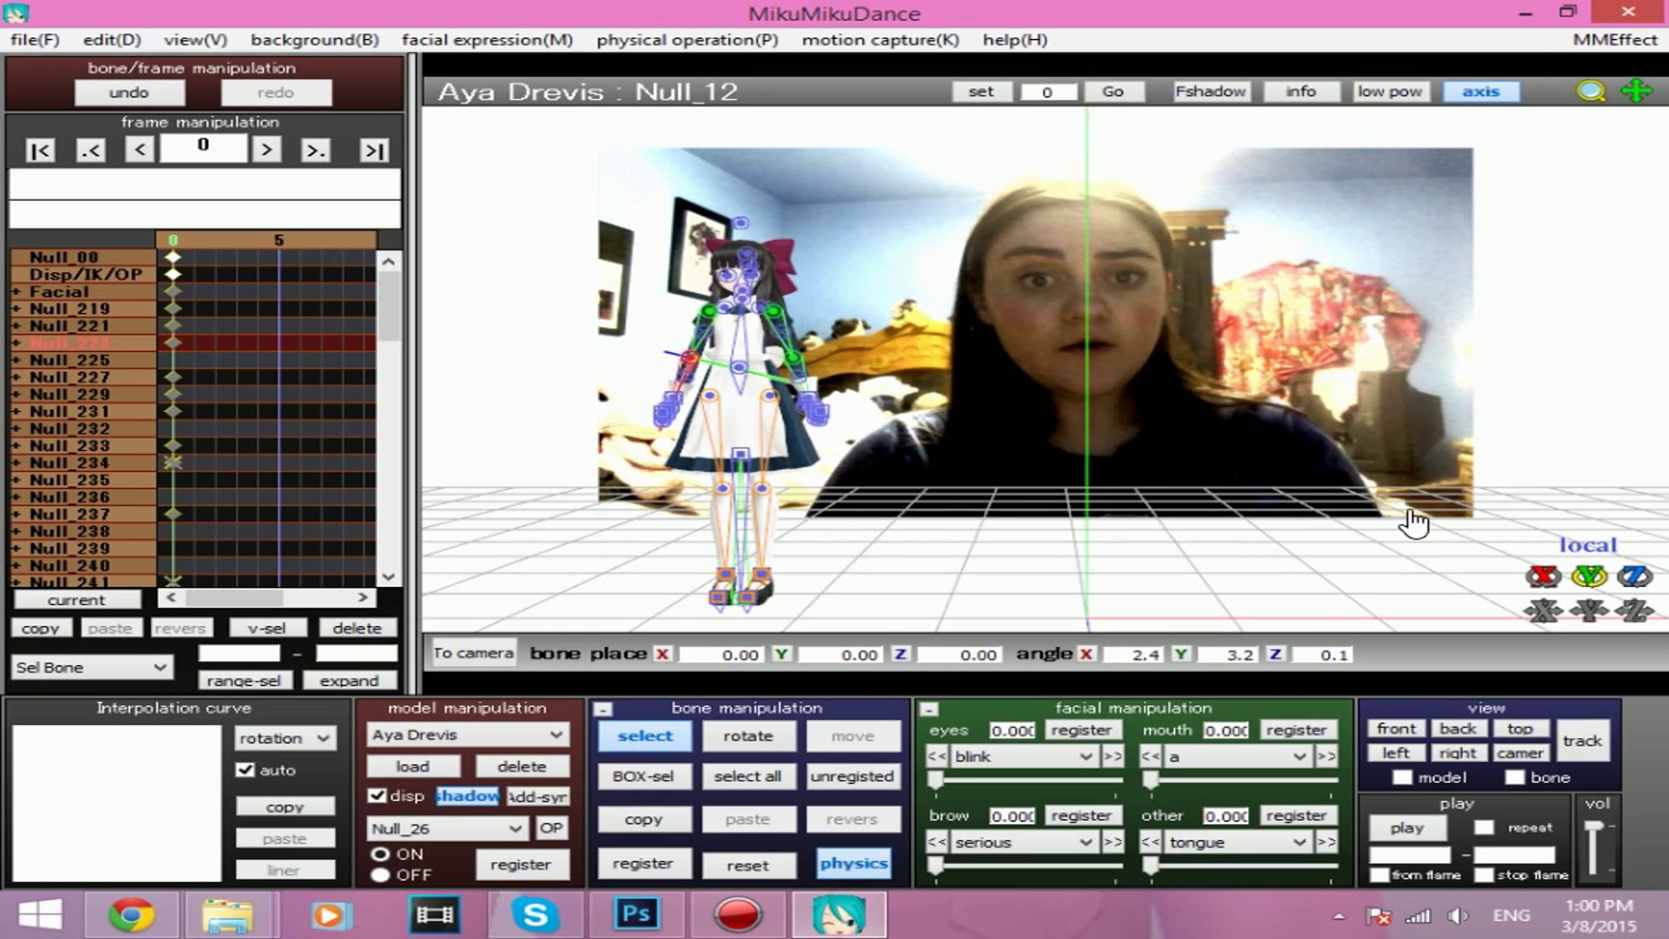
Apply a saved pose to the model's hands and register all its bones at frame 0.
{"action": "left_click", "coordinate": [29, 40]}
{"action": "left_click", "coordinate": [119, 246]}
{"action": "left_click", "coordinate": [744, 336]}
{"action": "key", "text": "r"}
{"action": "double_click", "coordinate": [727, 299]}
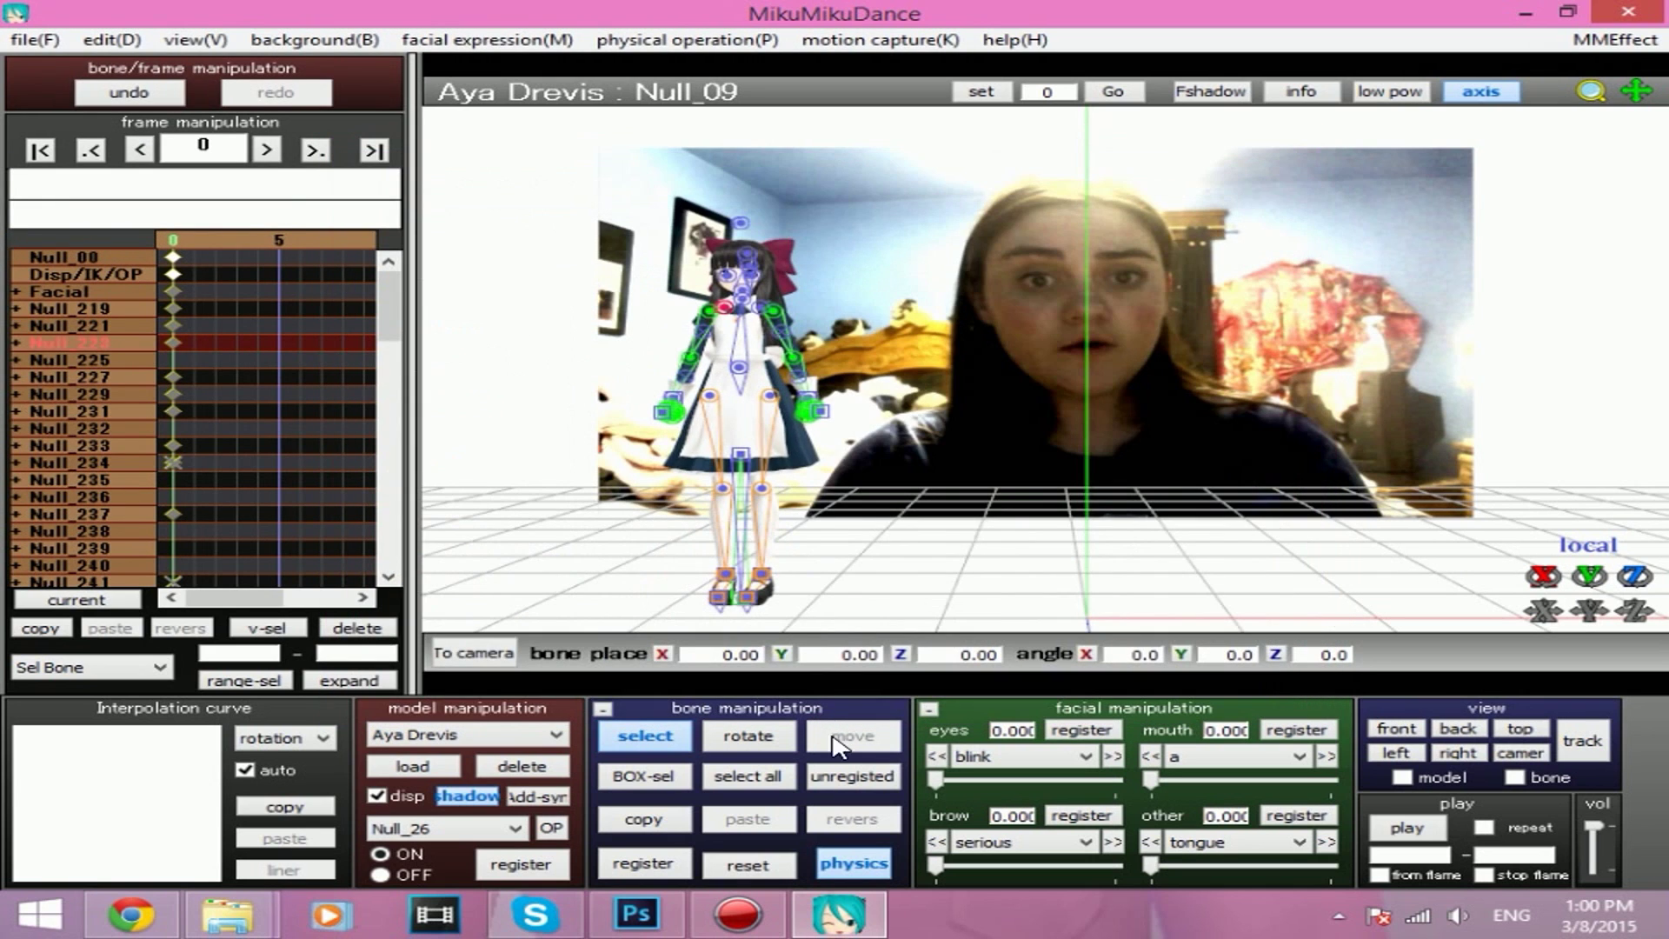
{"action": "left_click", "coordinate": [663, 864]}
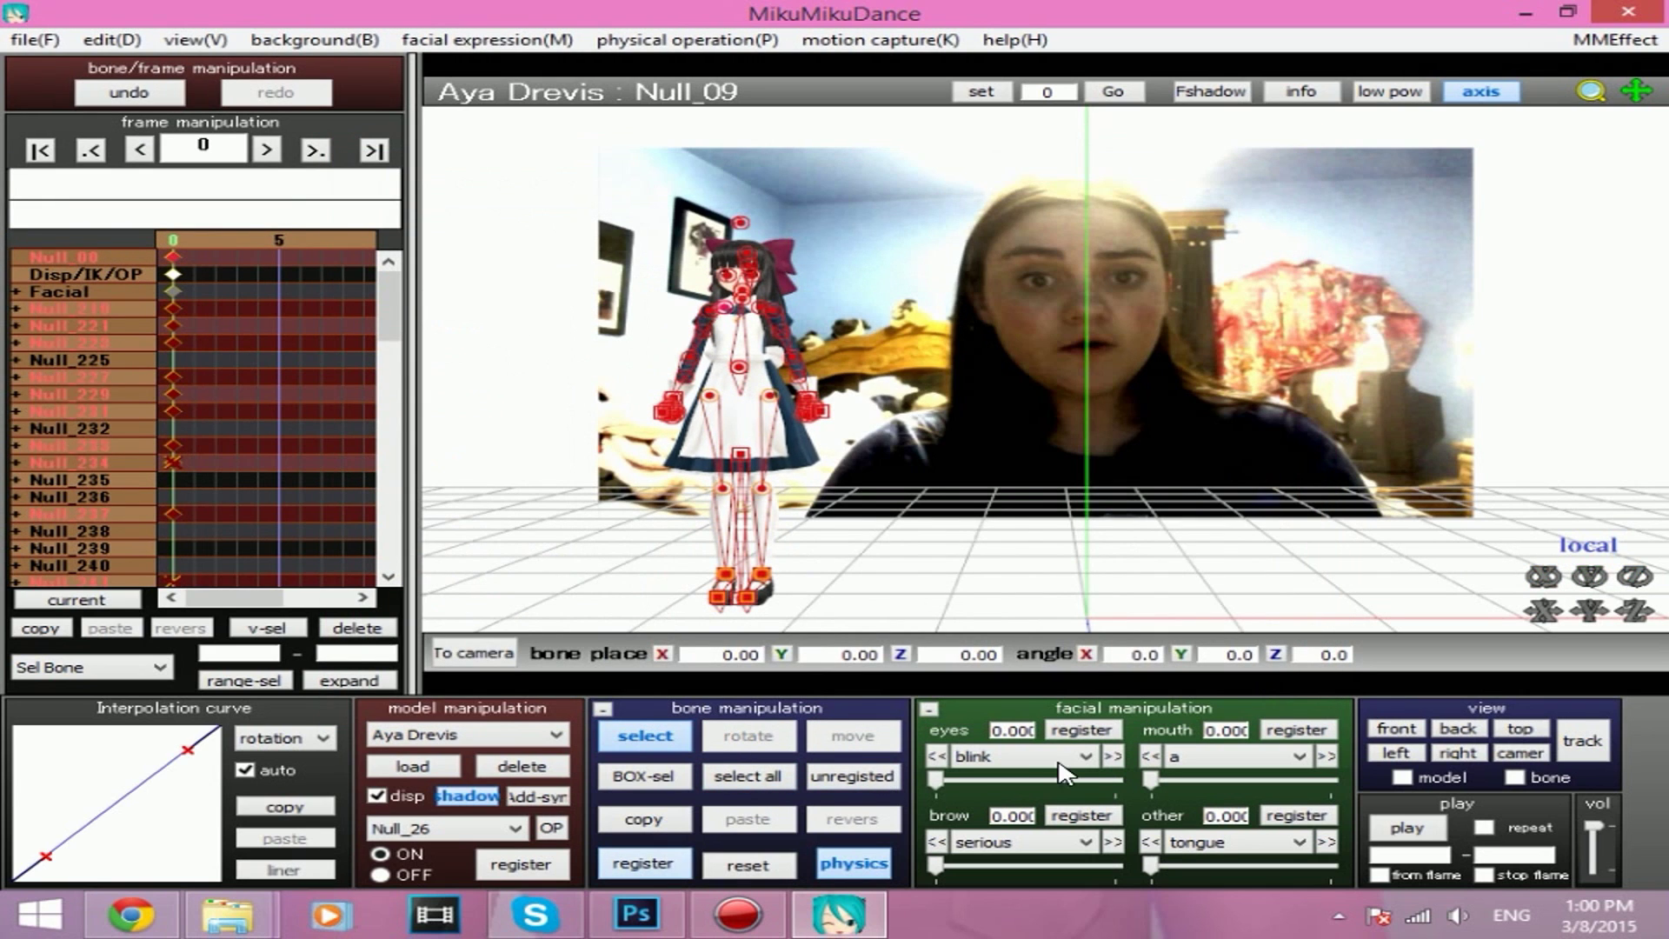
Set the eyes morph pupil to about 0.26 and register it at frame 0.
{"action": "left_click", "coordinate": [1072, 757]}
{"action": "left_click", "coordinate": [995, 689]}
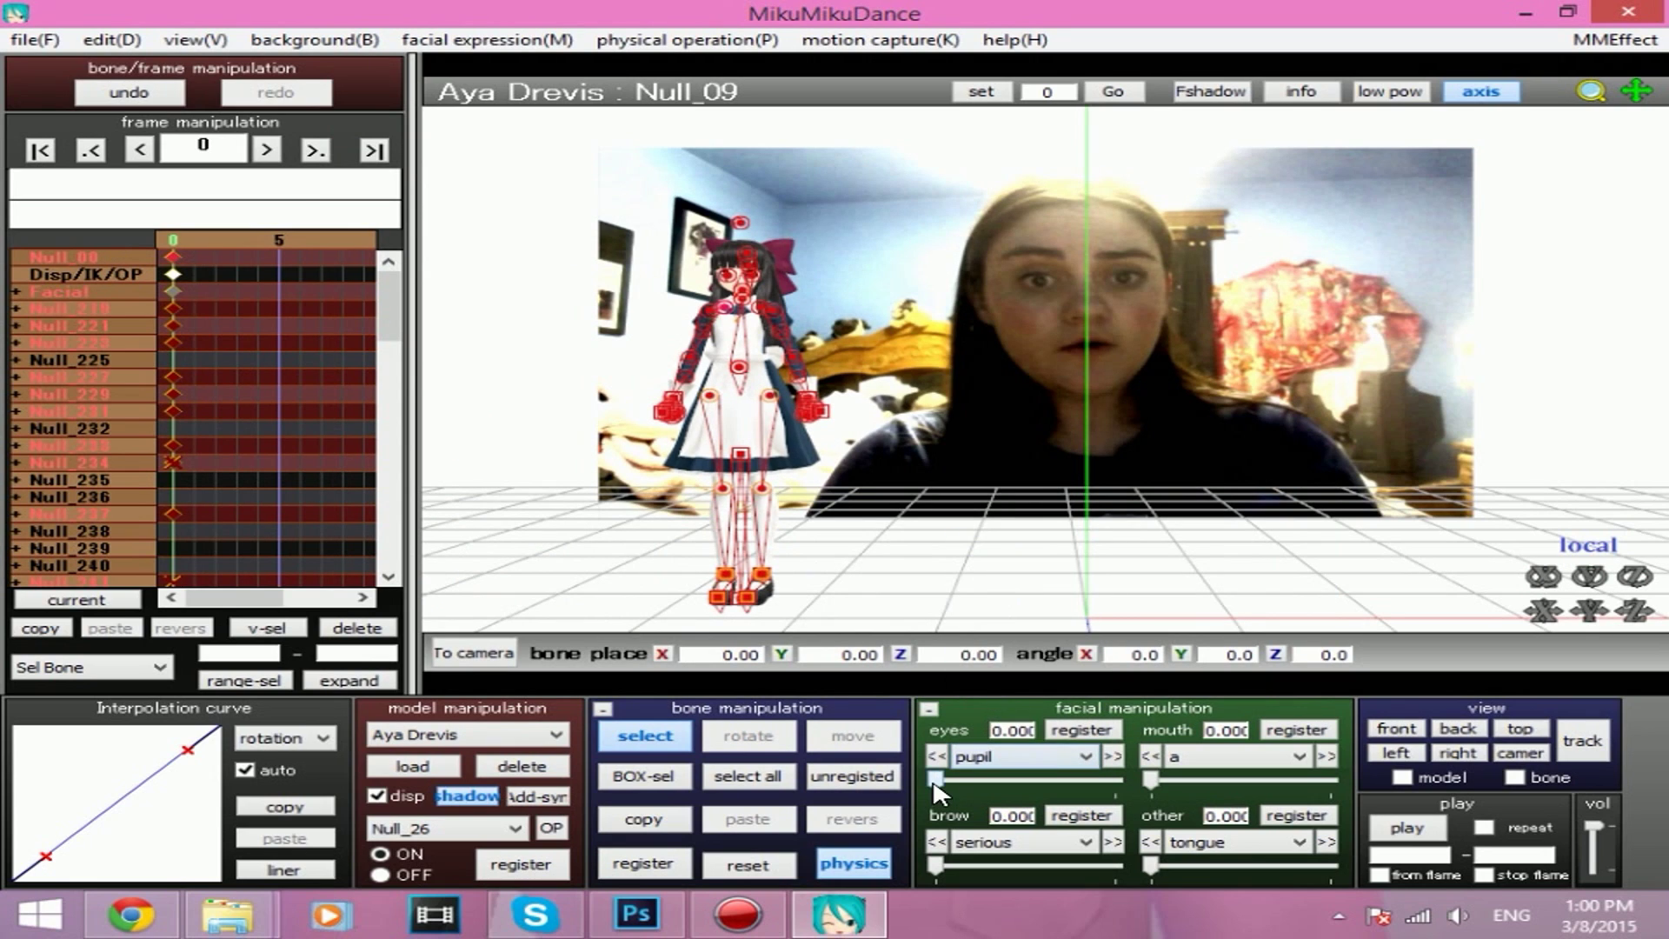
{"action": "left_click_drag", "start_coordinate": [935, 780], "coordinate": [982, 780]}
{"action": "left_click", "coordinate": [1076, 735]}
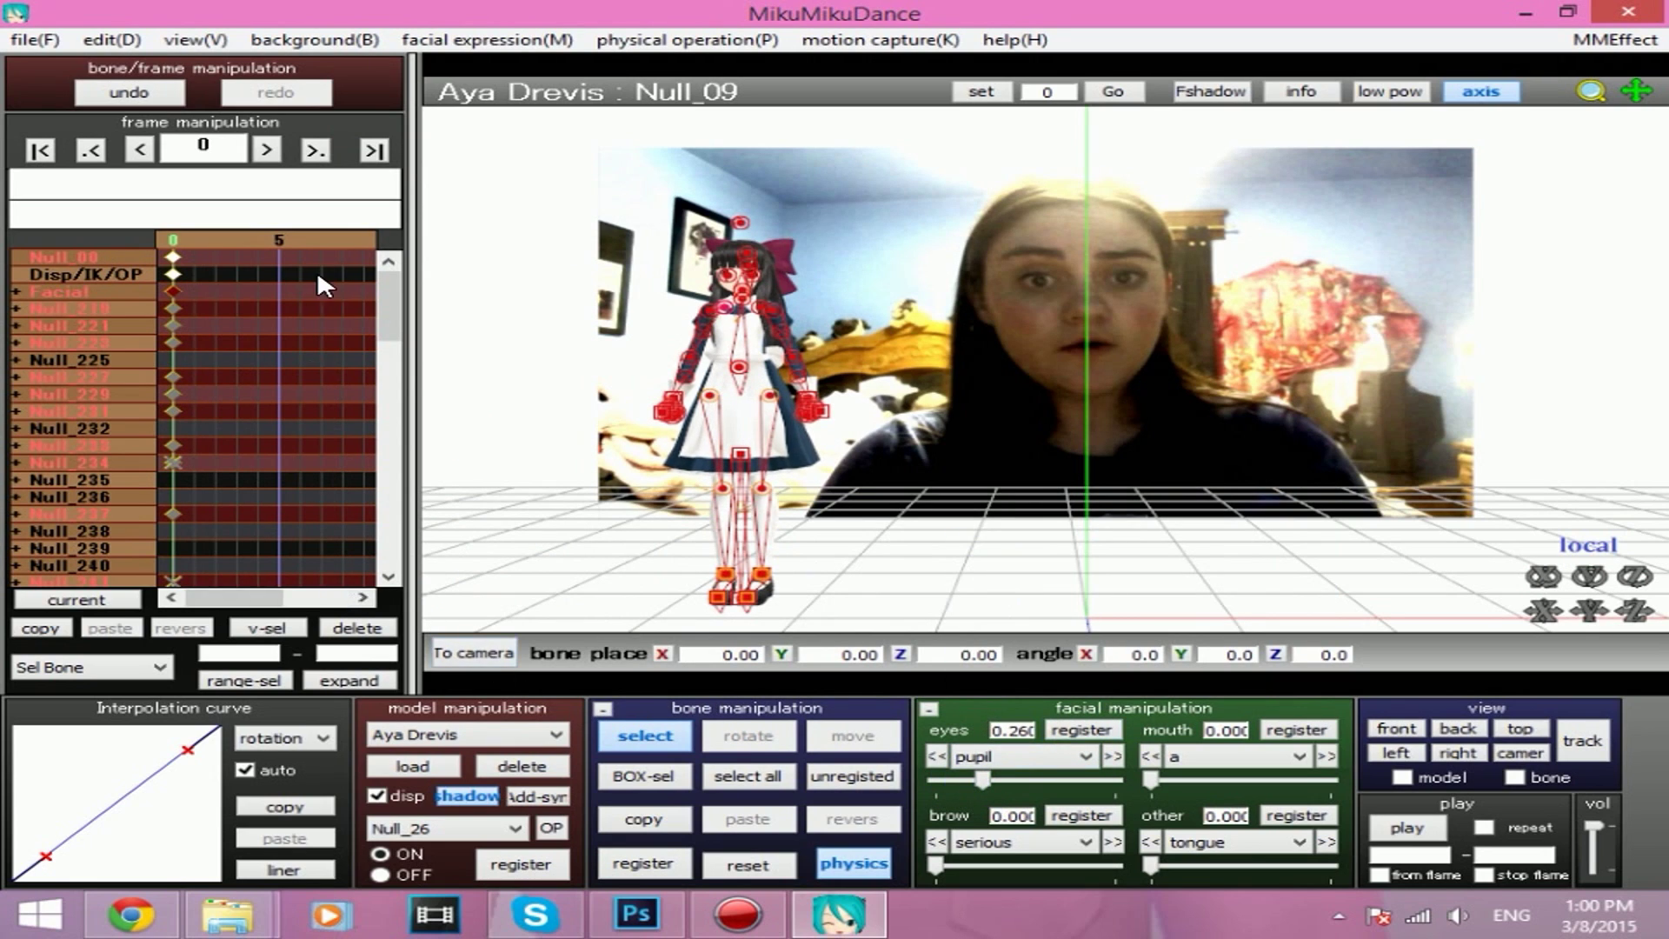
{"action": "left_click", "coordinate": [643, 739]}
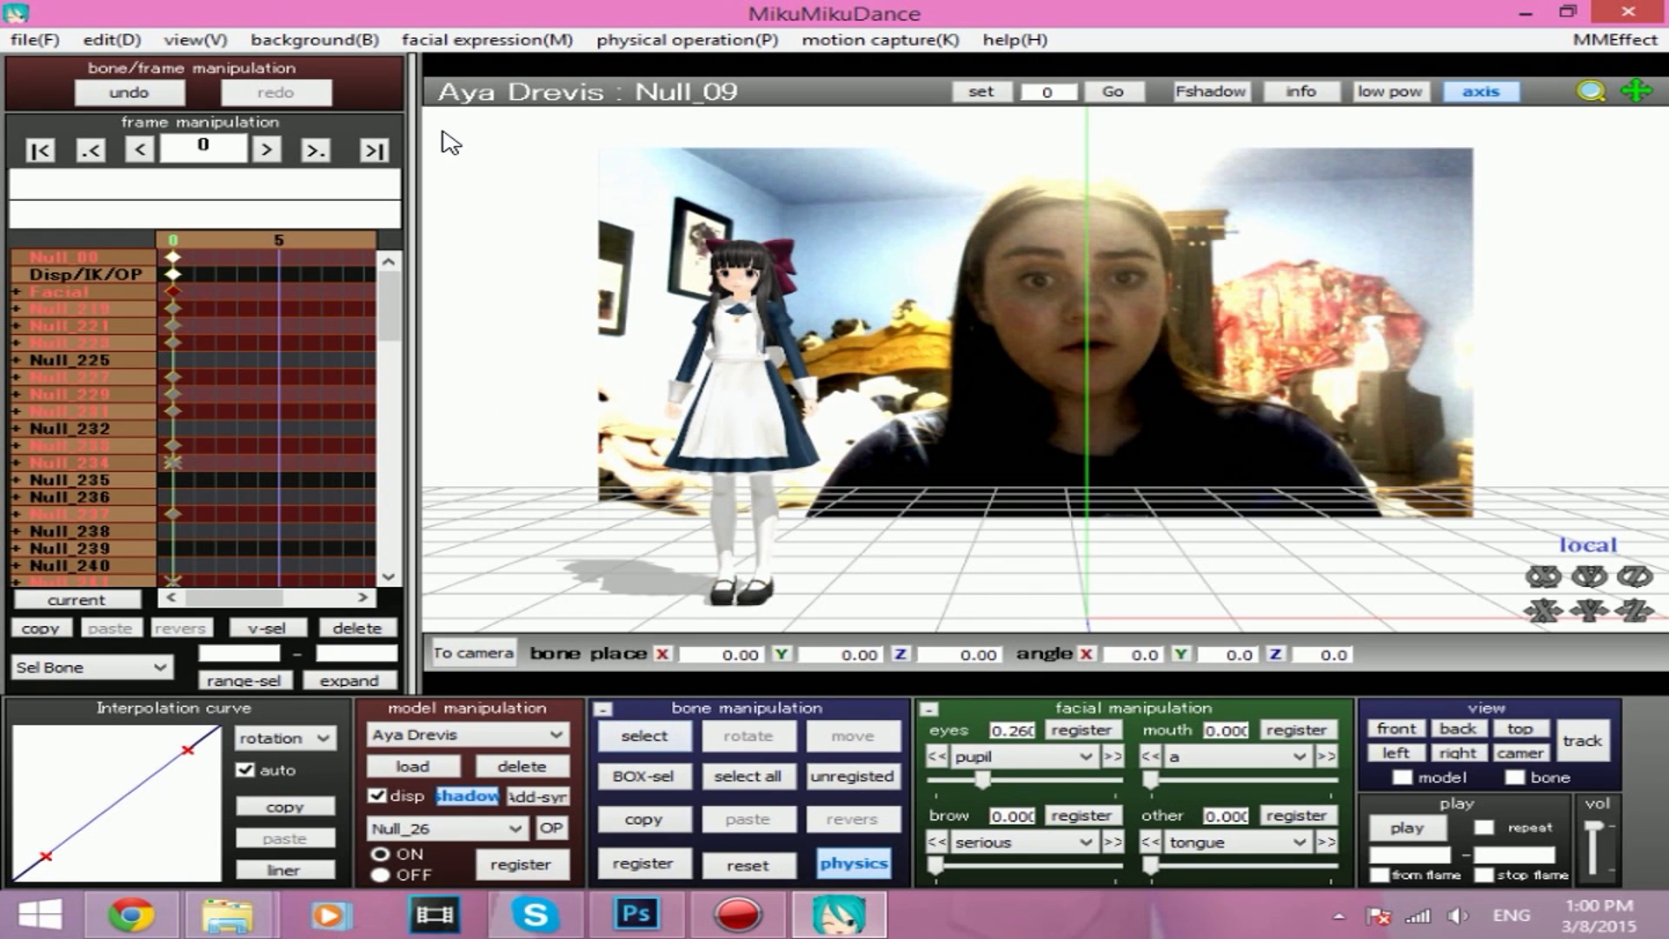
Set the mouth morph regret to about 0.75 and register it at frame 0.
{"action": "left_click", "coordinate": [1247, 769]}
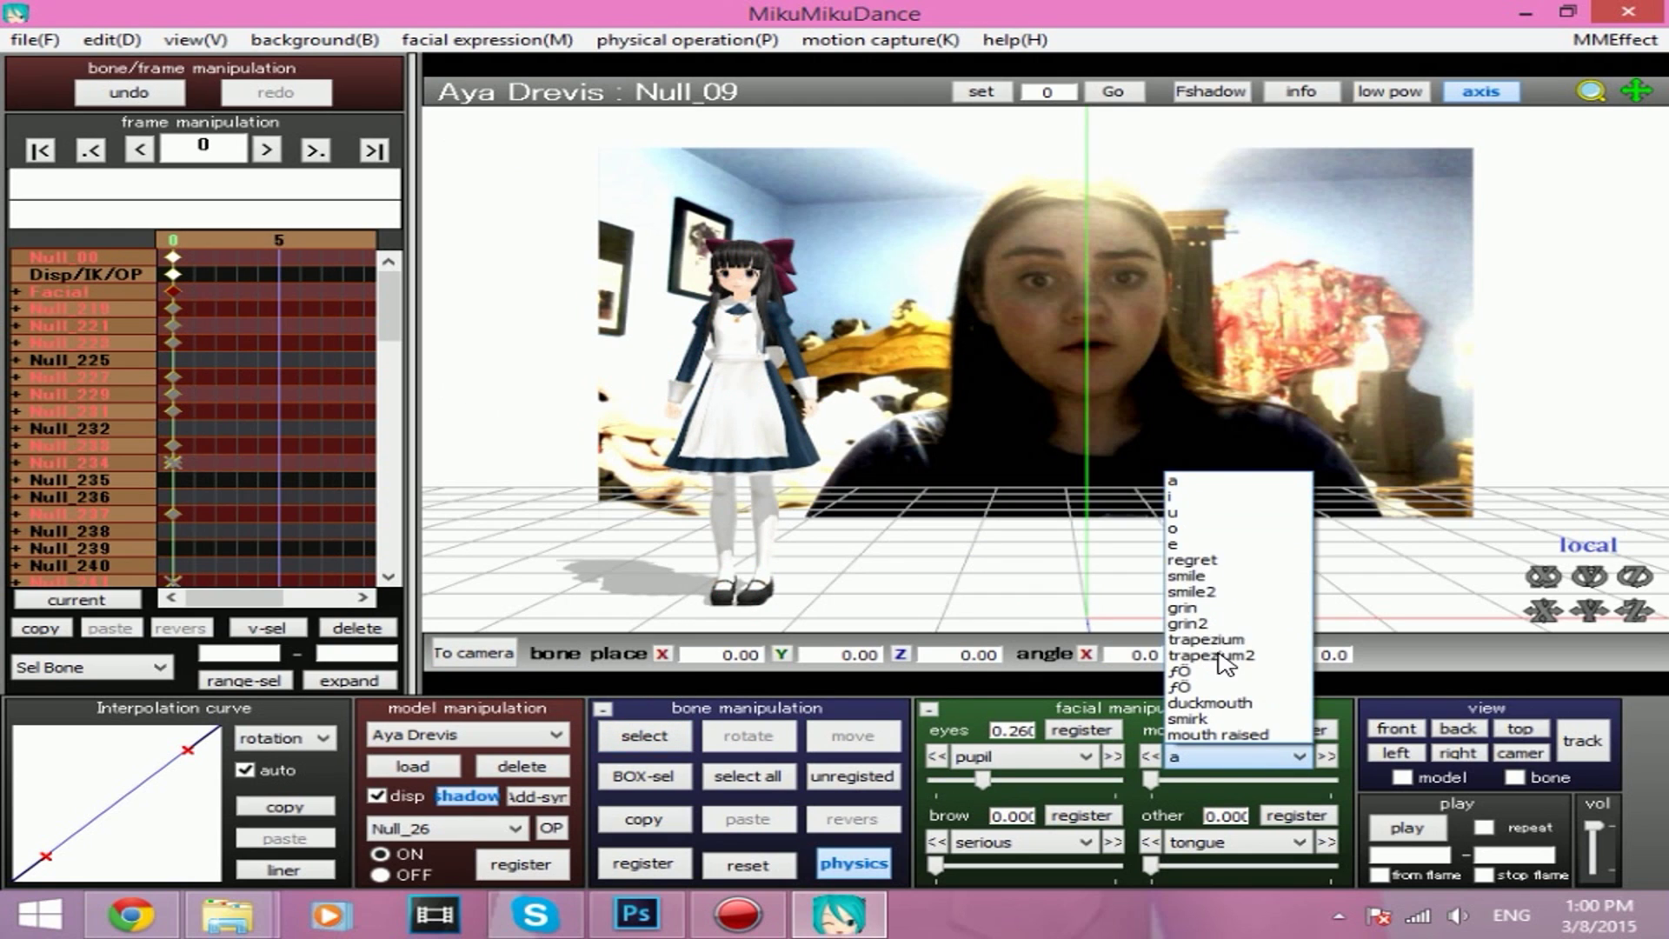
{"action": "left_click", "coordinate": [1205, 561]}
{"action": "left_click_drag", "start_coordinate": [1151, 779], "coordinate": [1262, 782]}
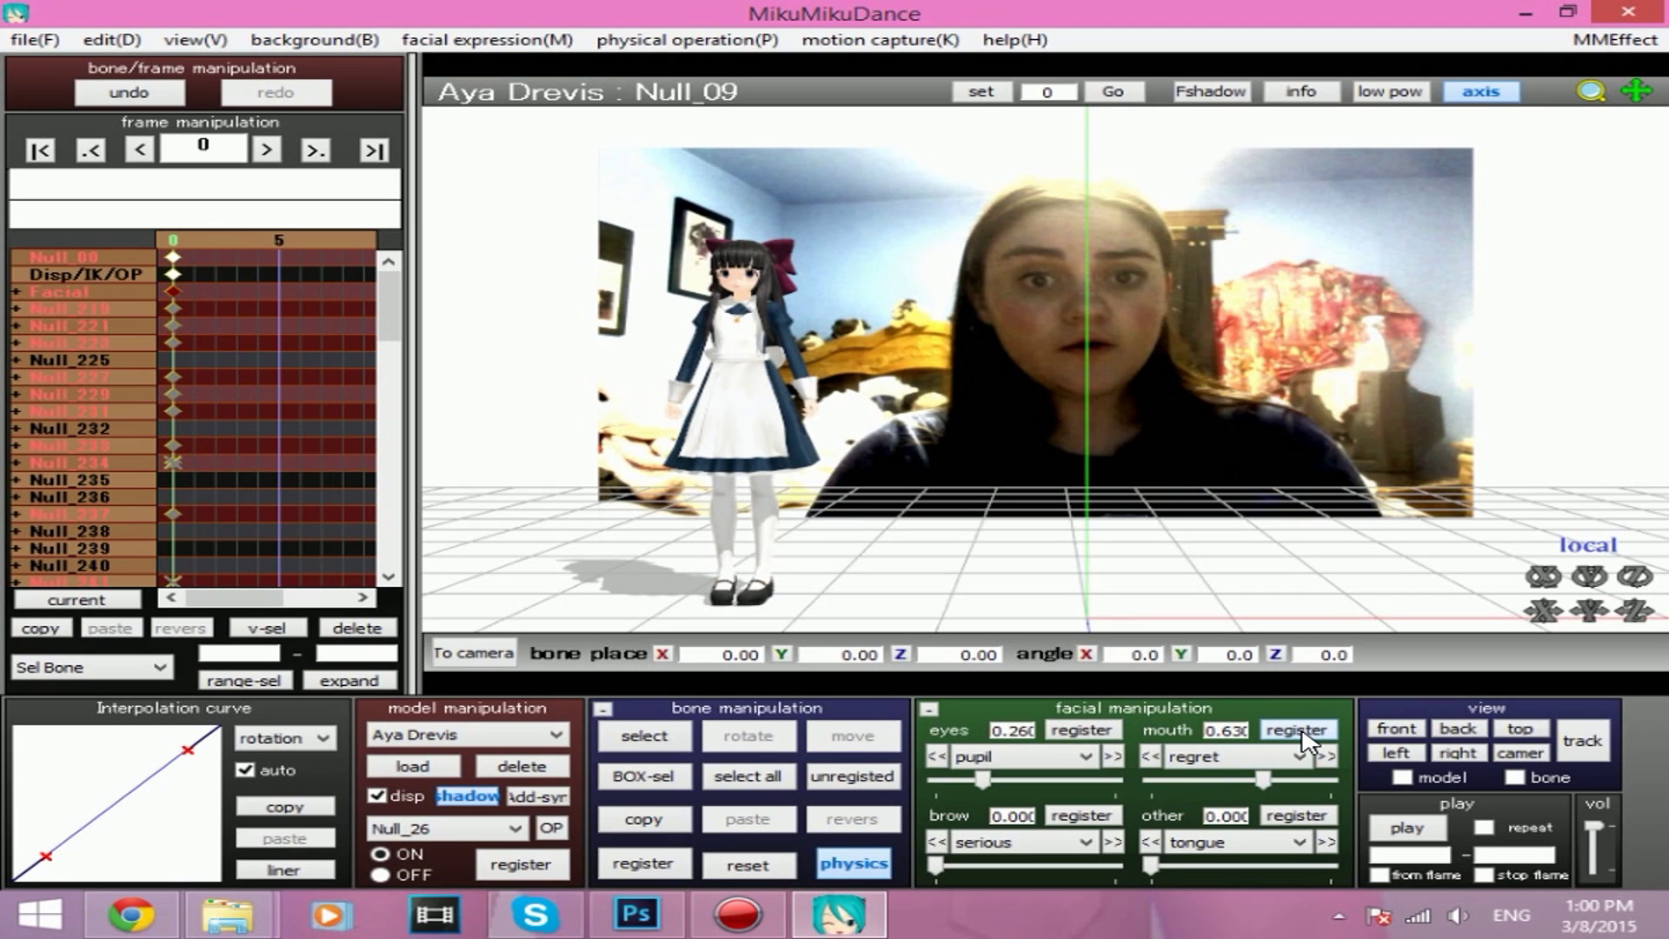
{"action": "left_click_drag", "start_coordinate": [1262, 779], "coordinate": [1284, 781]}
Find the frame just before the filmed head turn and register all the model's bones at frame 15.
{"action": "scroll", "coordinate": [1024, 394], "scroll_direction": "up", "scroll_amount": 5}
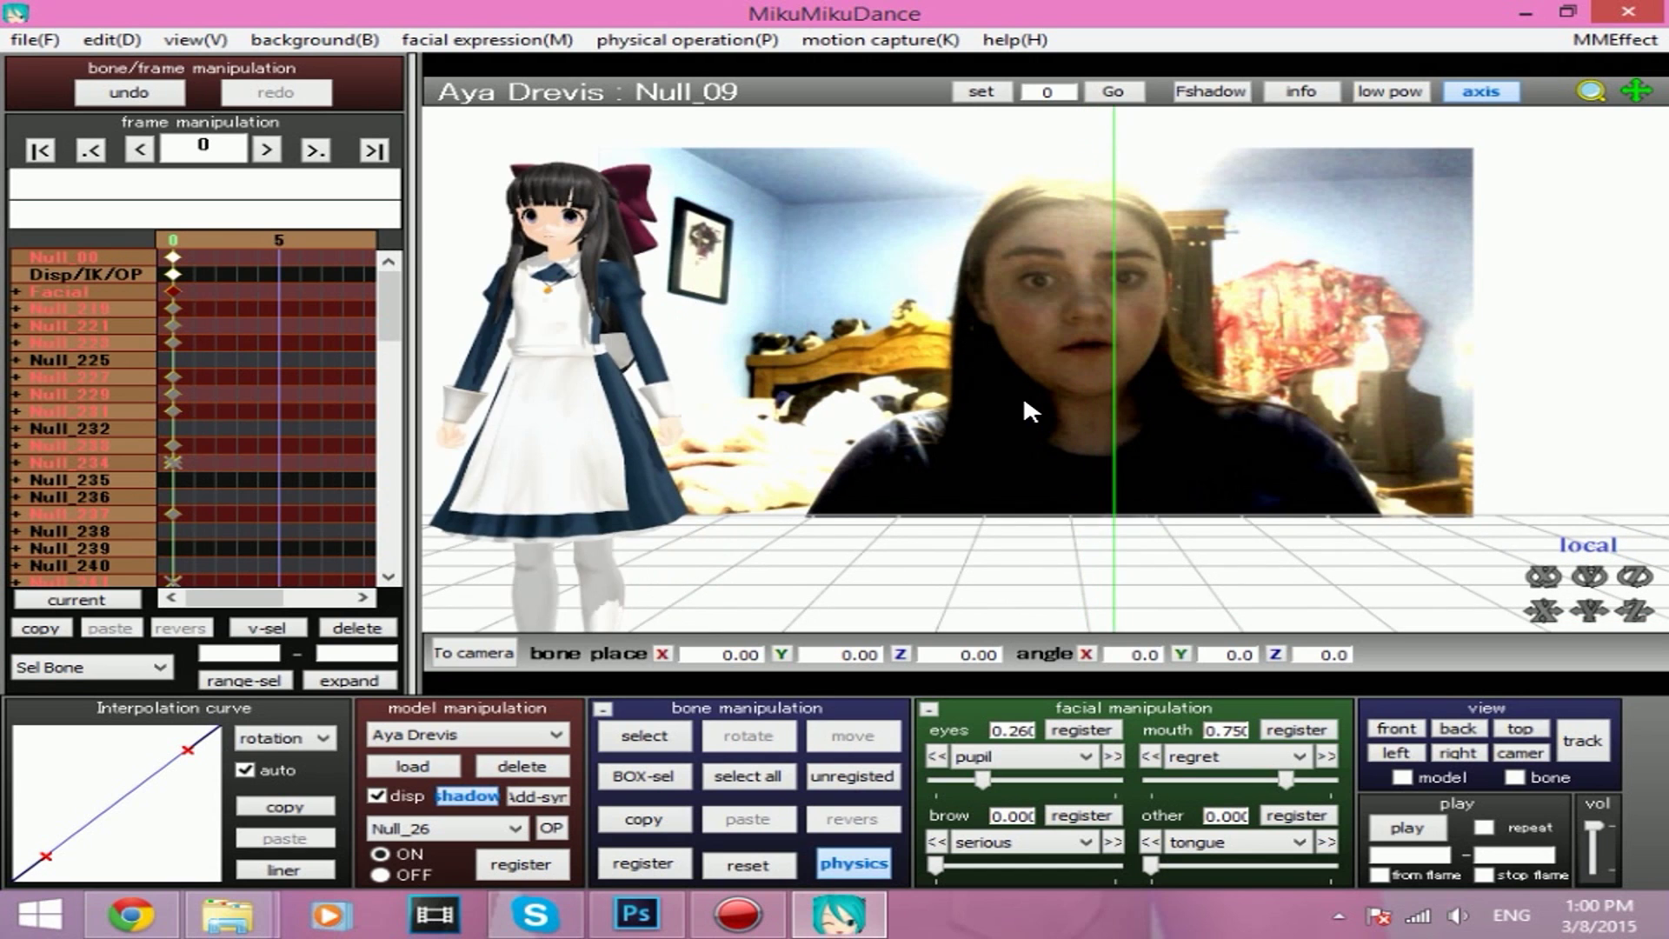
{"action": "left_click_drag", "start_coordinate": [1636, 90], "coordinate": [572, 131]}
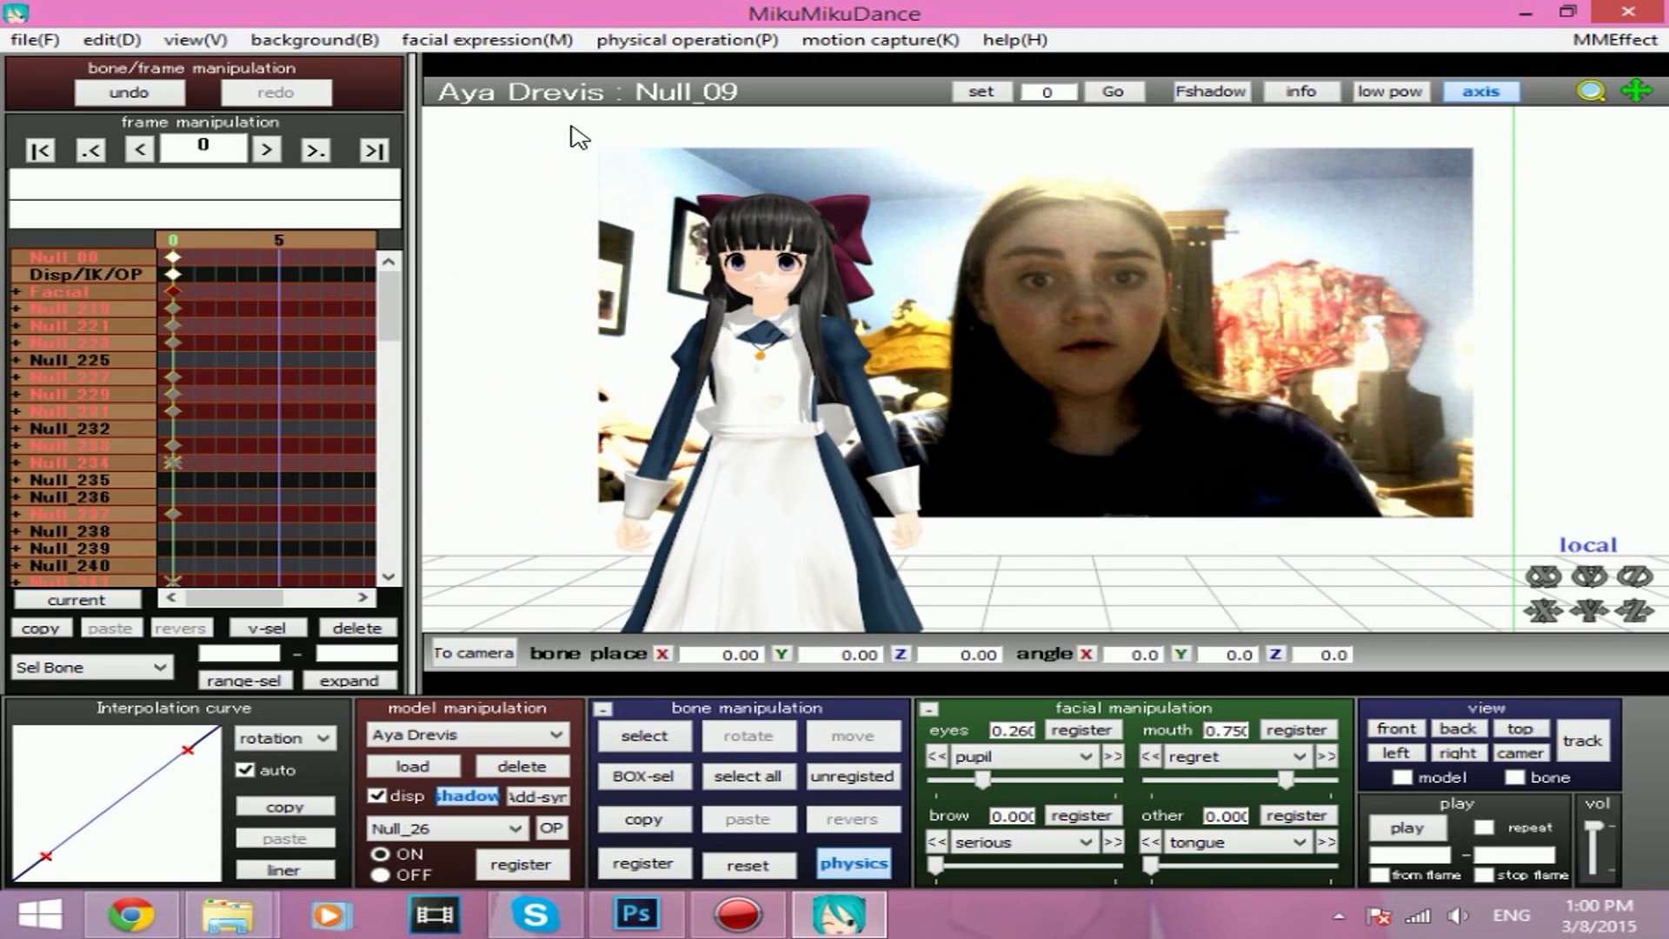
{"action": "left_click", "coordinate": [308, 251]}
{"action": "key", "text": "Right"}
{"action": "key", "text": "Right"}
{"action": "key", "text": "Right"}
{"action": "key", "text": "Right"}
{"action": "key", "text": "Right"}
{"action": "key", "text": "Right"}
{"action": "key", "text": "Right"}
{"action": "key", "text": "Right"}
{"action": "key", "text": "Right"}
{"action": "key", "text": "Right"}
{"action": "key", "text": "Right"}
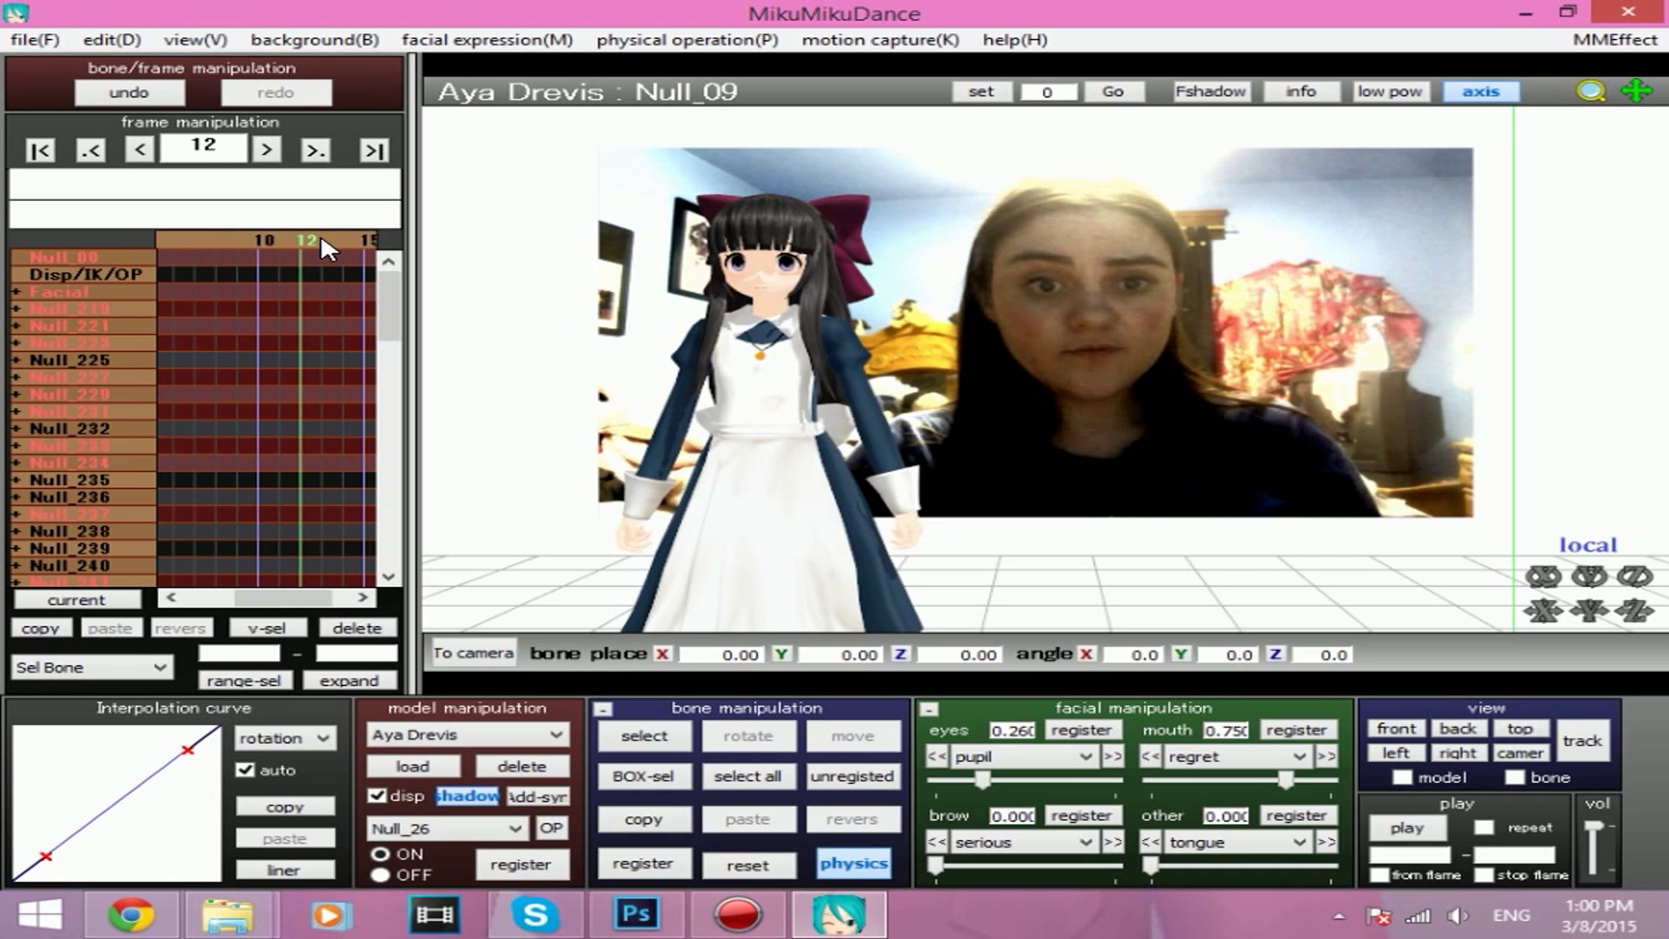
{"action": "key", "text": "Right"}
{"action": "key", "text": "Right"}
{"action": "key", "text": "Right"}
{"action": "key", "text": "Right"}
{"action": "key", "text": "Right"}
{"action": "key", "text": "Right"}
{"action": "key", "text": "Right"}
{"action": "key", "text": "Right"}
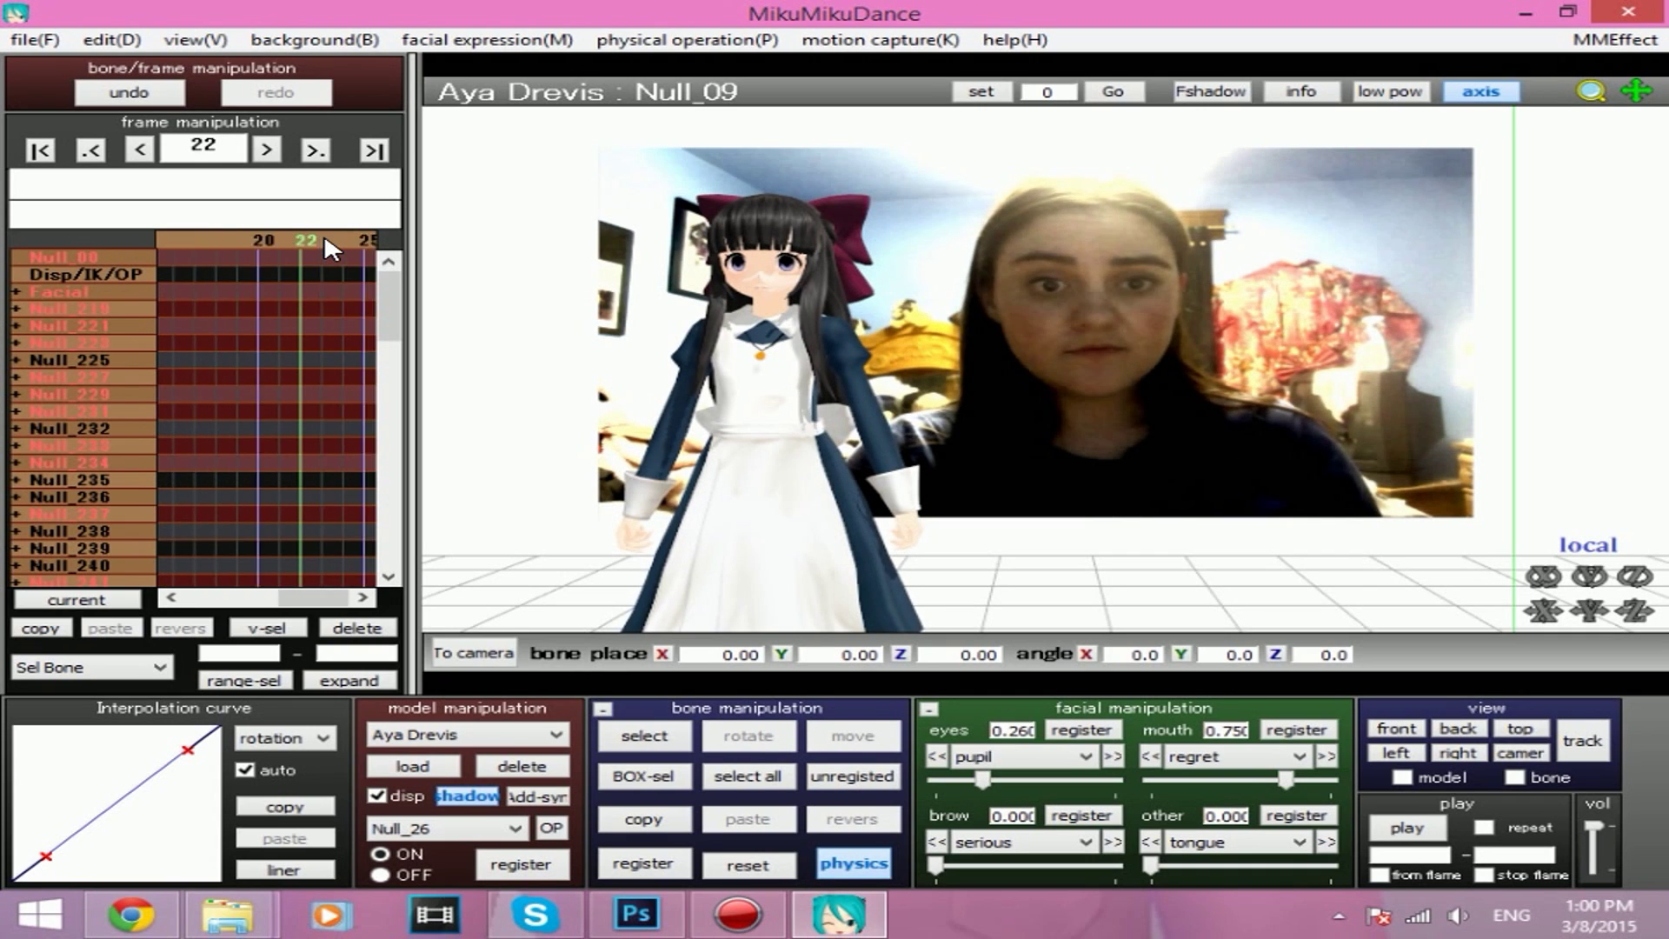
{"action": "key", "text": "Left"}
{"action": "key", "text": "Left"}
{"action": "key", "text": "Left"}
{"action": "key", "text": "Left"}
{"action": "key", "text": "Left"}
{"action": "key", "text": "Left"}
{"action": "key", "text": "Left"}
{"action": "key", "text": "Left"}
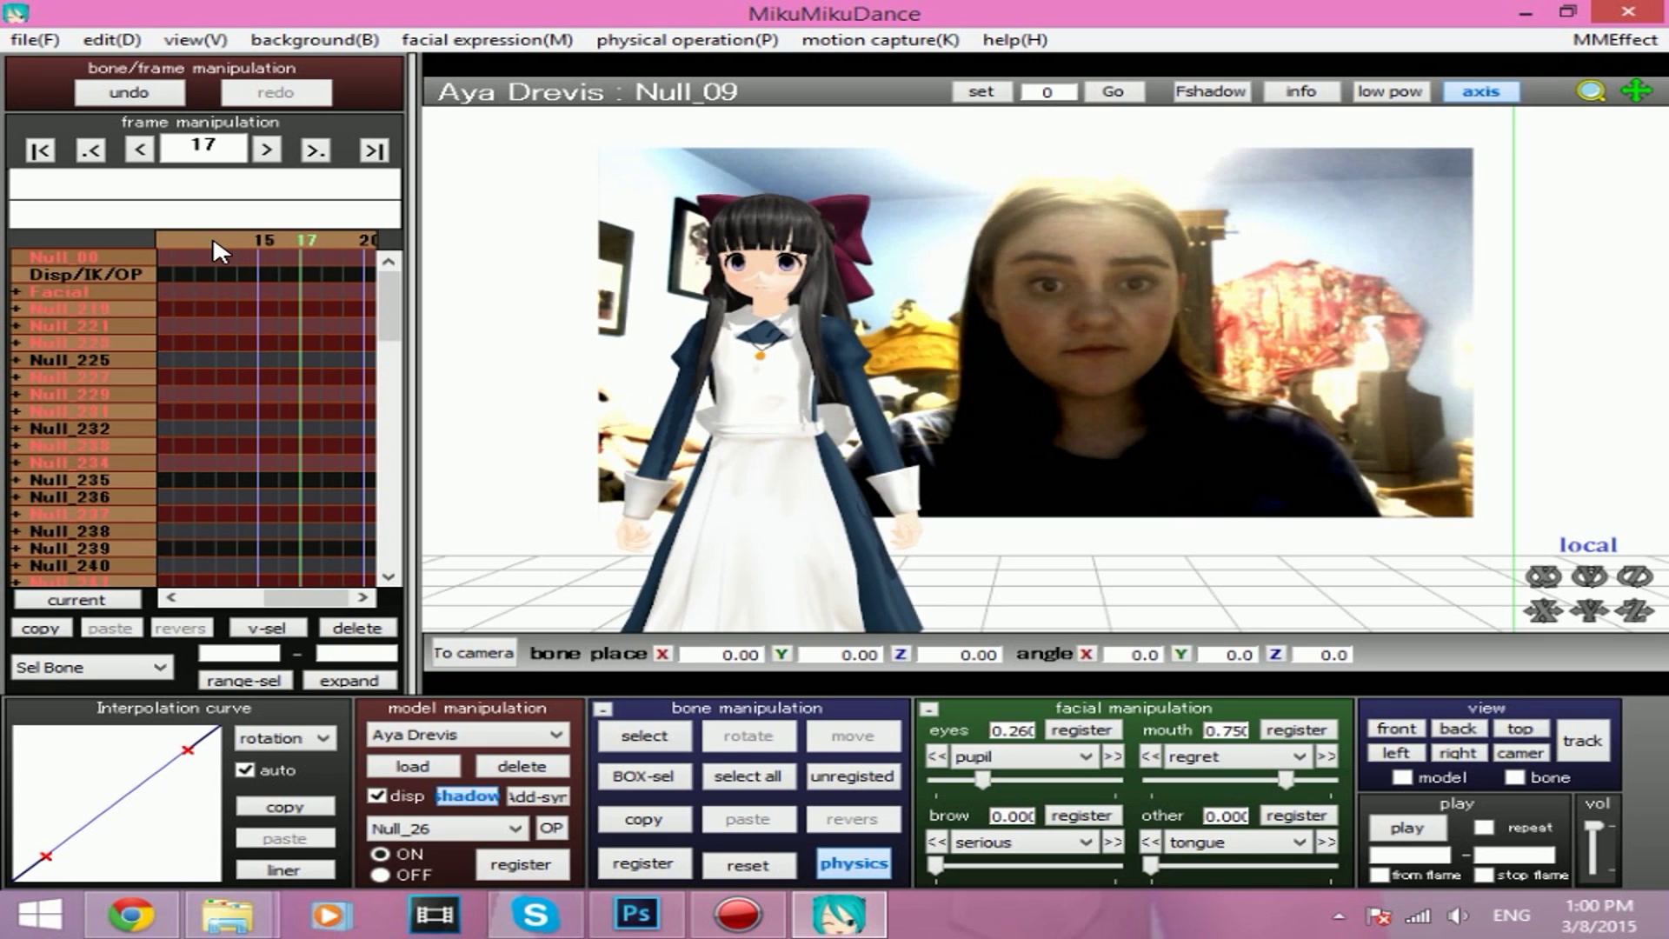
{"action": "key", "text": "Left"}
{"action": "key", "text": "Left"}
{"action": "left_click", "coordinate": [737, 765]}
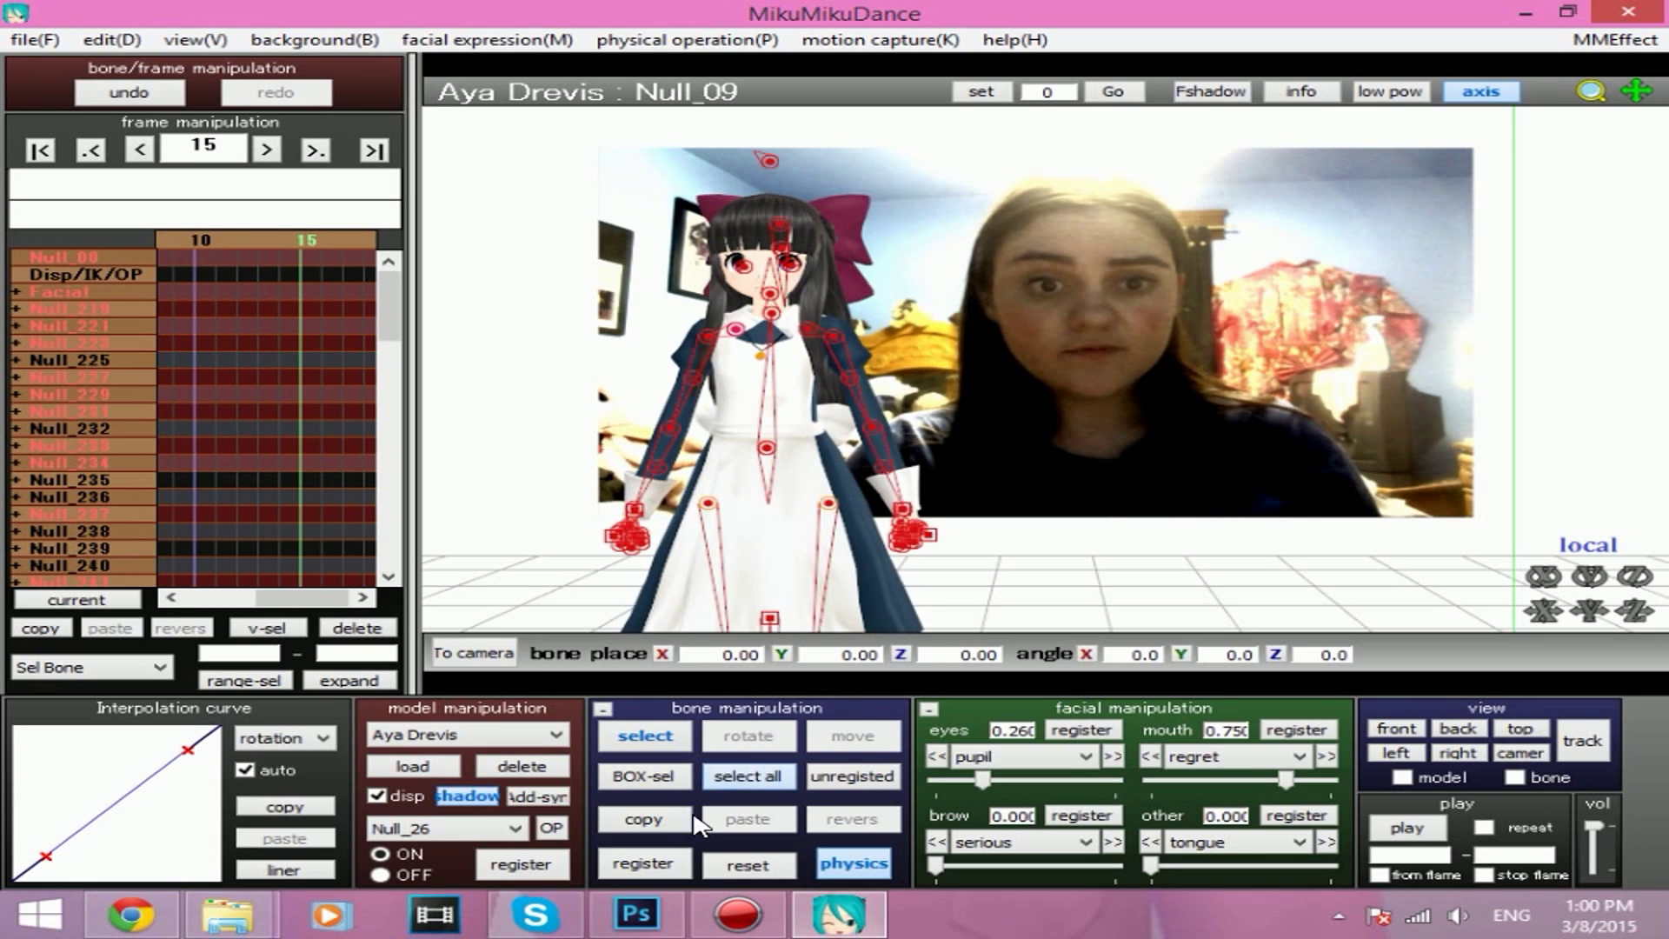
{"action": "left_click", "coordinate": [658, 860]}
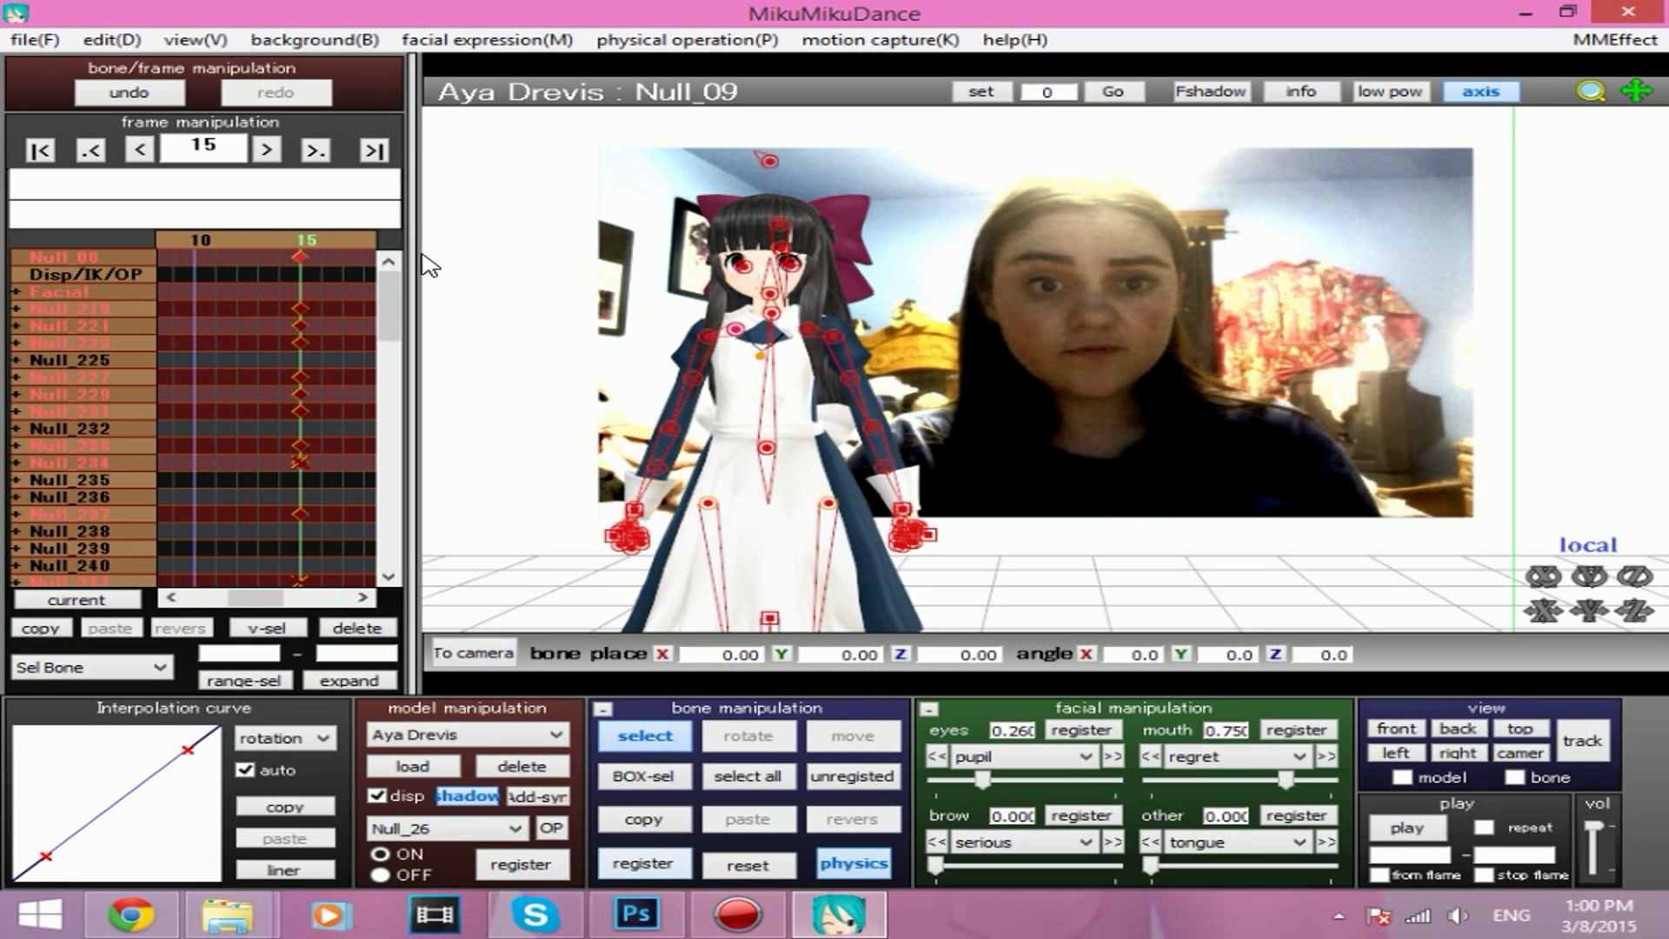
At frame 44, where the filmed head is turned sideways, rotate torso bone Null_03 to about X -3.4, Y 60.7 and Z 0.6.
{"action": "key", "text": "Right"}
{"action": "key", "text": "Right"}
{"action": "key", "text": "Right"}
{"action": "key", "text": "Right"}
{"action": "key", "text": "Right"}
{"action": "key", "text": "Right"}
{"action": "key", "text": "Right"}
{"action": "key", "text": "Right"}
{"action": "key", "text": "Right"}
{"action": "key", "text": "Right"}
{"action": "key", "text": "Right"}
{"action": "key", "text": "Right"}
{"action": "key", "text": "Right"}
{"action": "key", "text": "Right"}
{"action": "key", "text": "Right"}
{"action": "key", "text": "Right"}
{"action": "key", "text": "Right"}
{"action": "key", "text": "Right"}
{"action": "key", "text": "Right"}
{"action": "key", "text": "Right"}
{"action": "key", "text": "Right"}
{"action": "key", "text": "Right"}
{"action": "key", "text": "Right"}
{"action": "key", "text": "Right"}
{"action": "key", "text": "Right"}
{"action": "key", "text": "Right"}
{"action": "key", "text": "Right"}
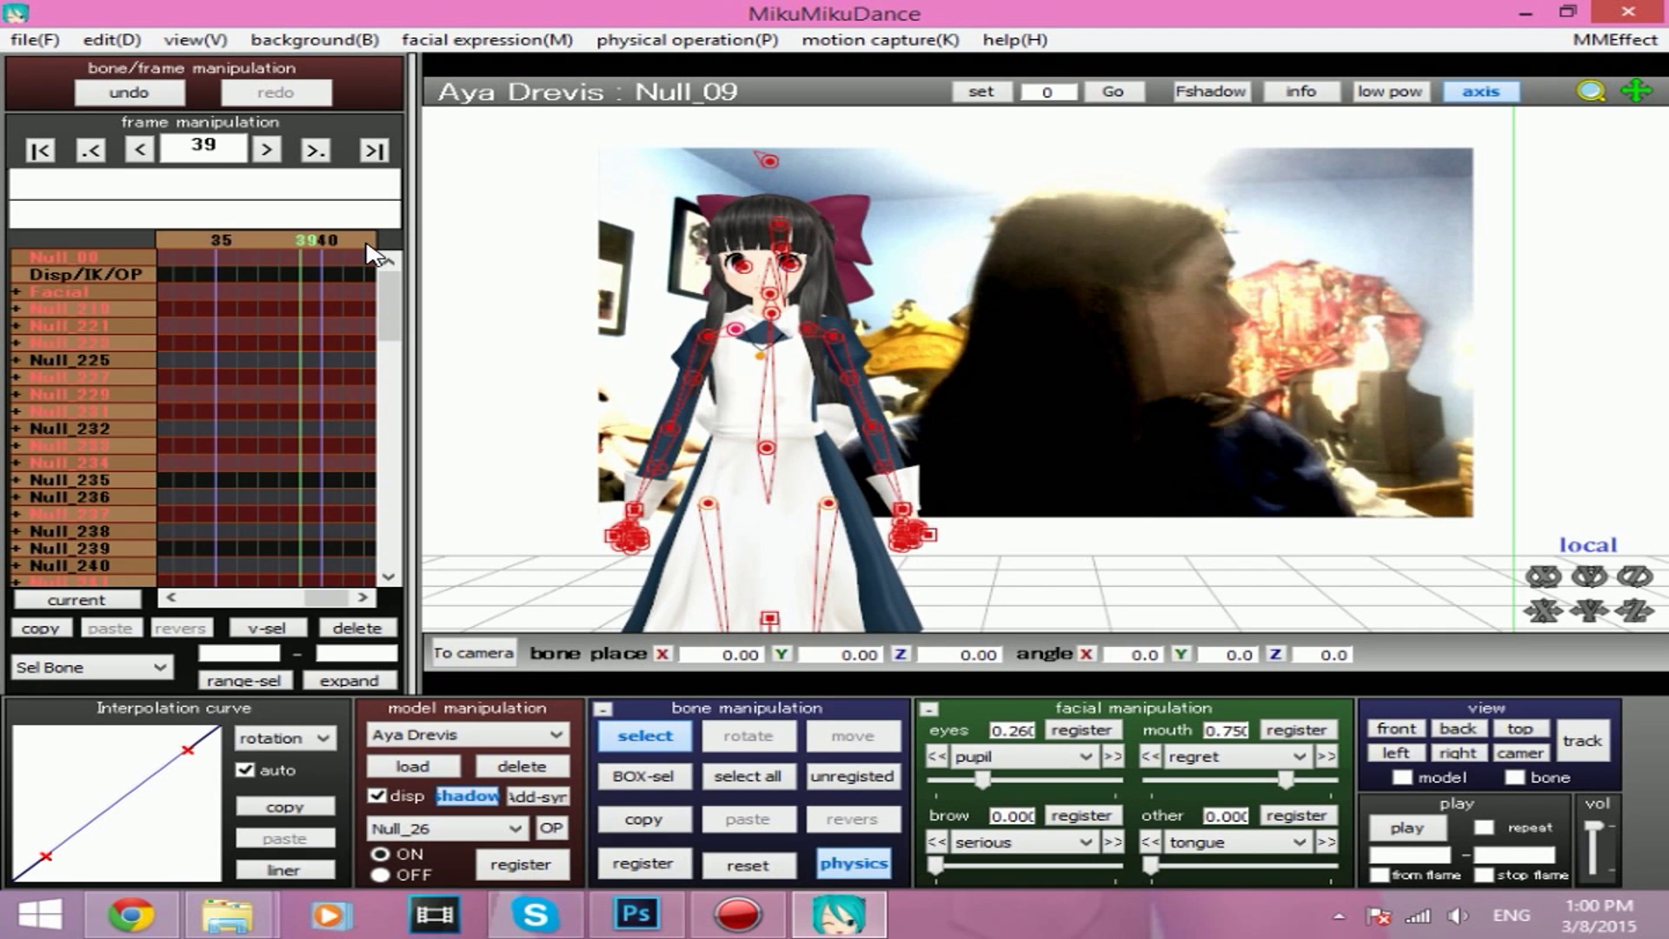
{"action": "key", "text": "Right"}
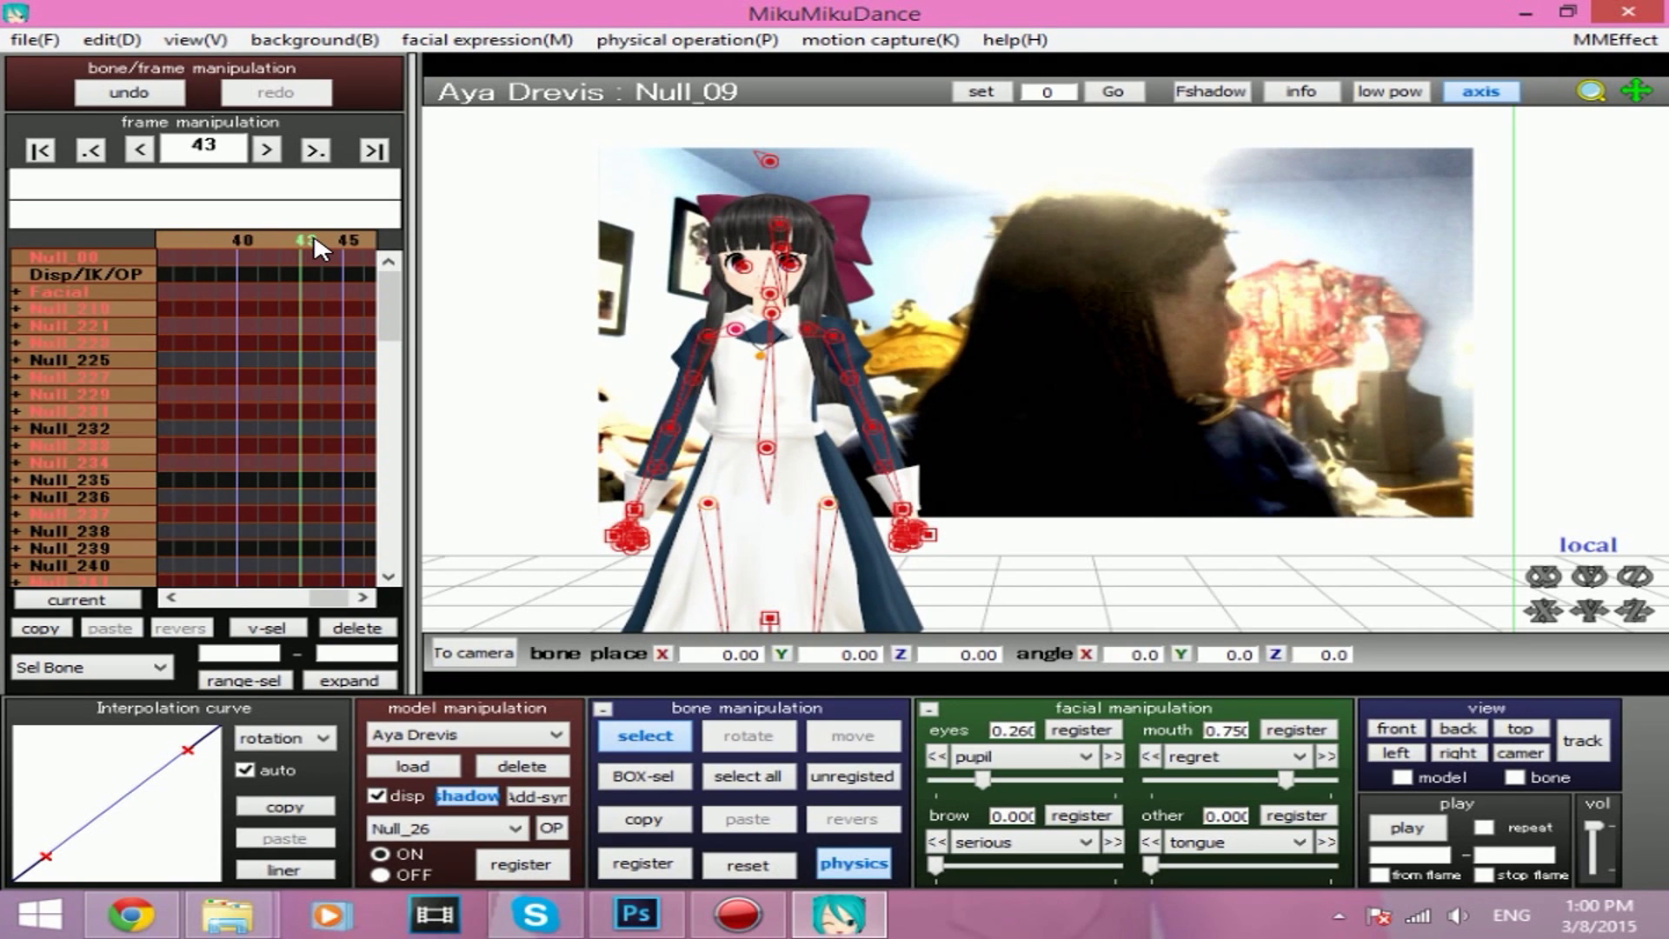
{"action": "key", "text": "Right"}
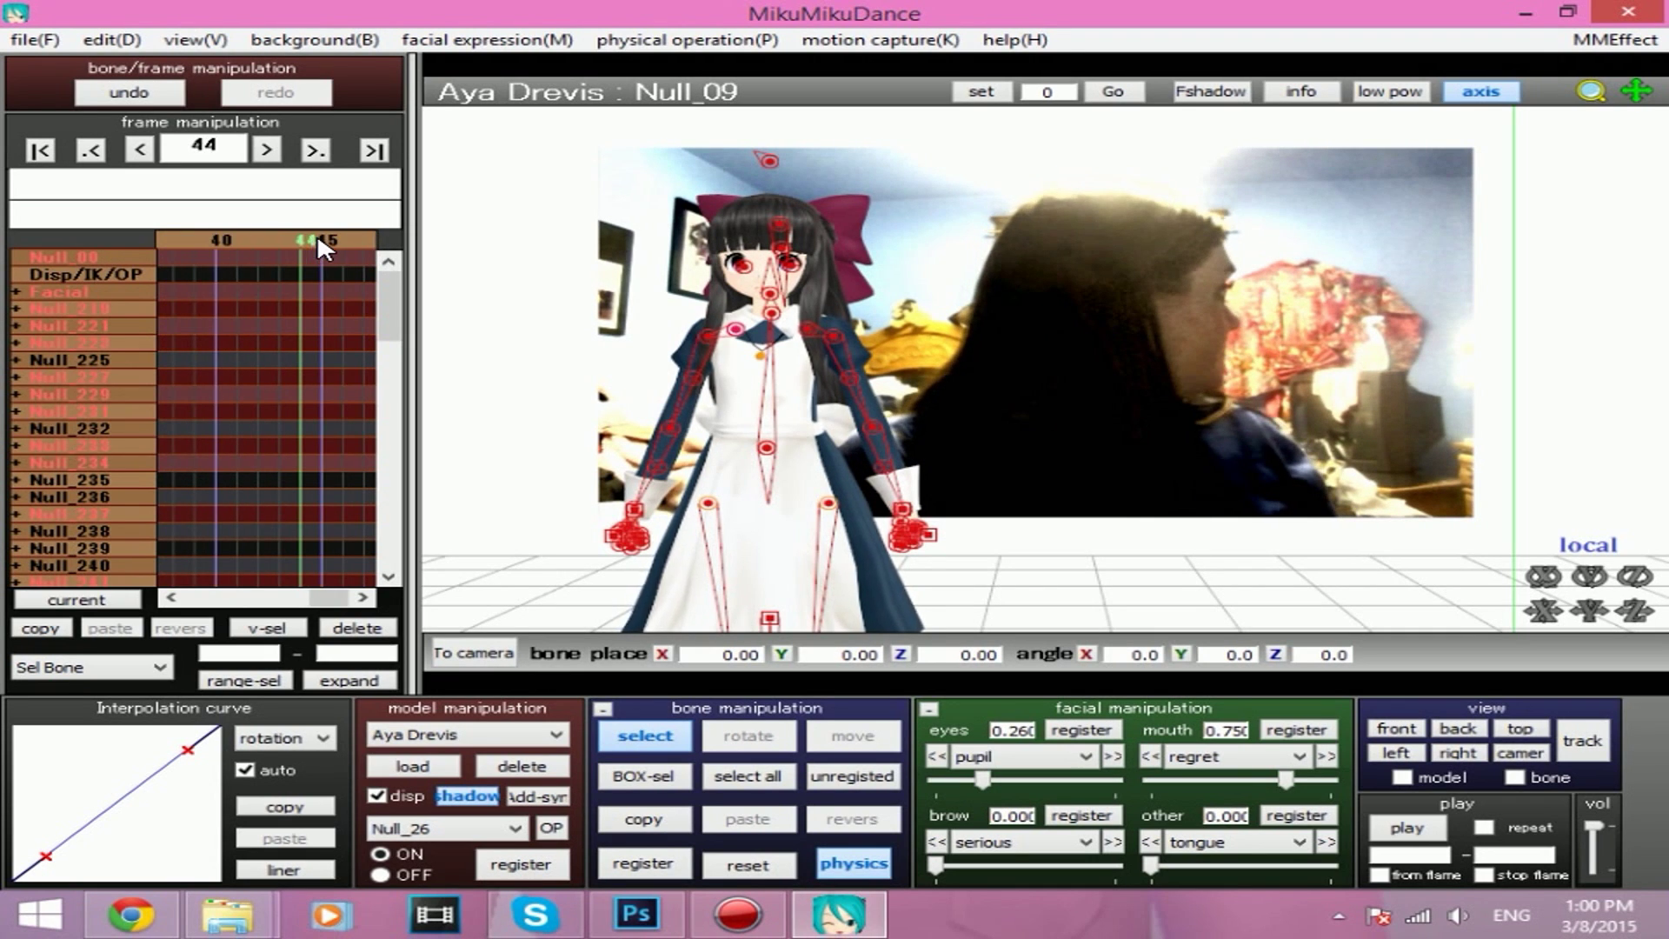
{"action": "key", "text": "Right"}
{"action": "key", "text": "Left"}
{"action": "left_click", "coordinate": [769, 447]}
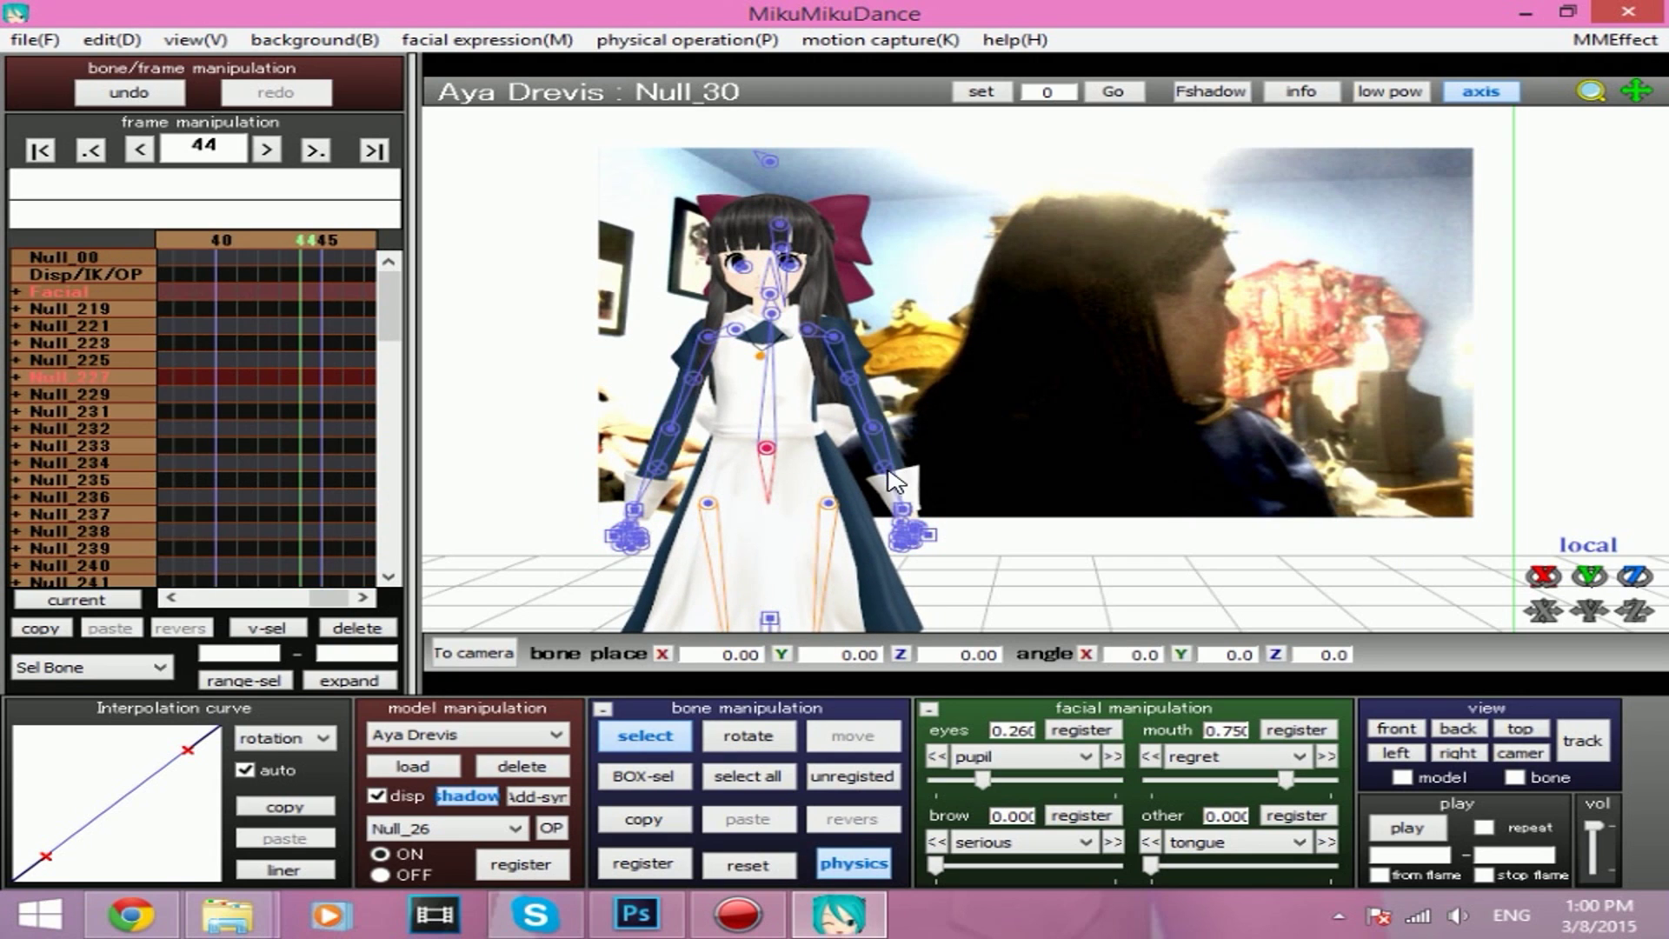
{"action": "left_click_drag", "start_coordinate": [1585, 577], "coordinate": [1585, 474]}
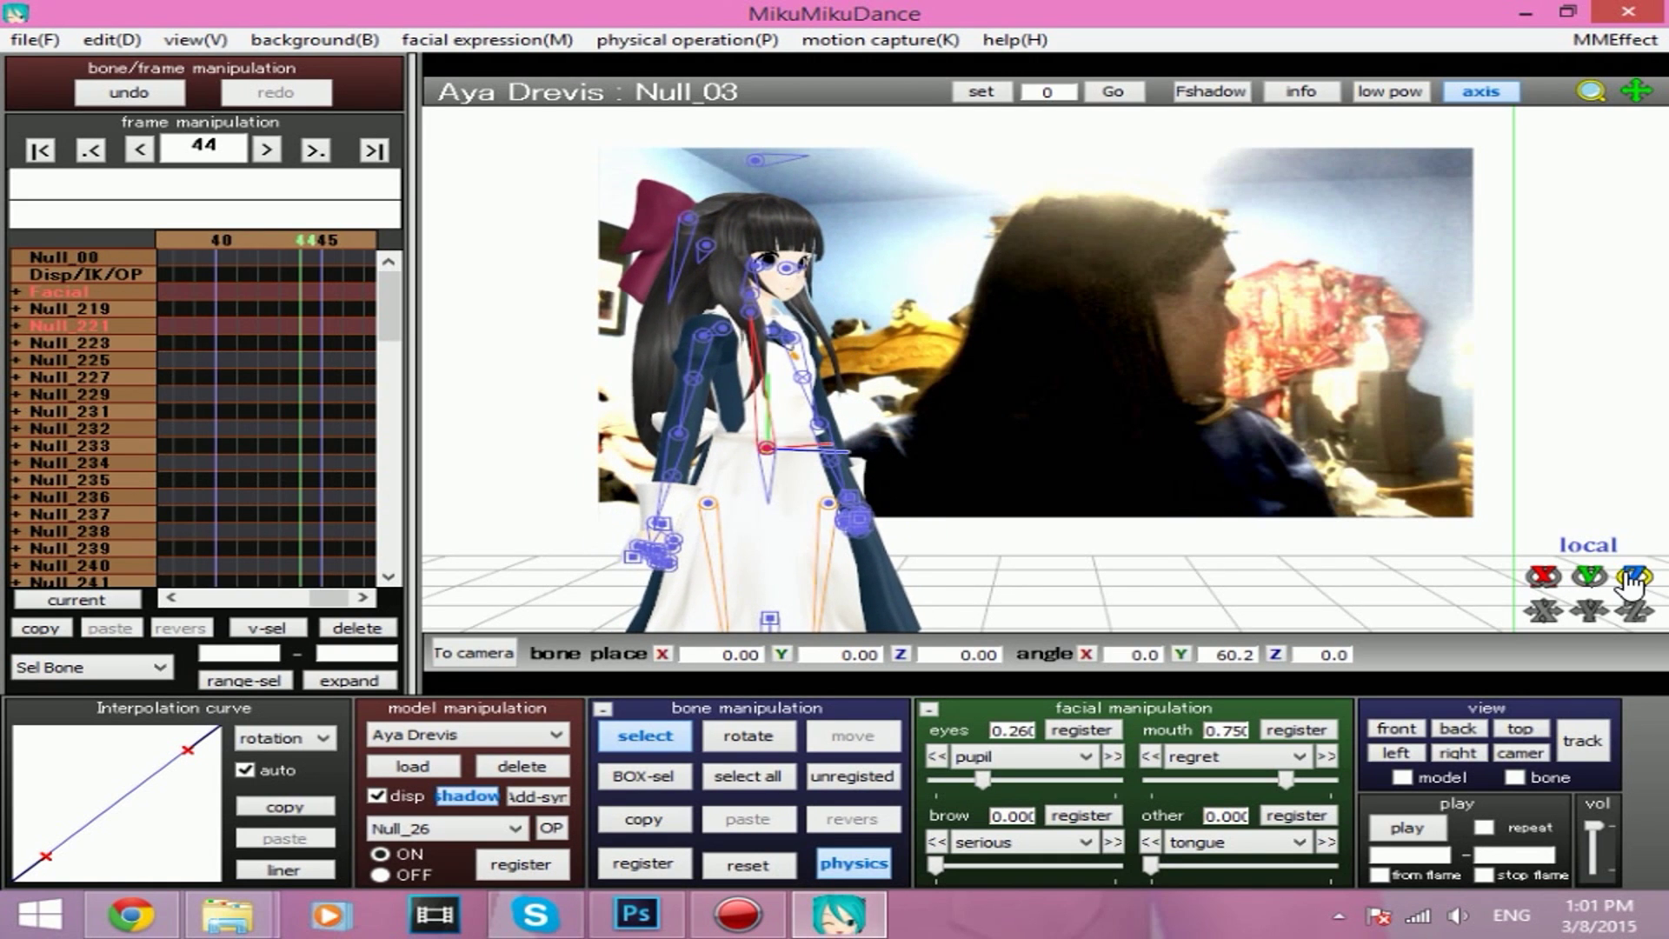
{"action": "left_click_drag", "start_coordinate": [1631, 577], "coordinate": [1472, 559]}
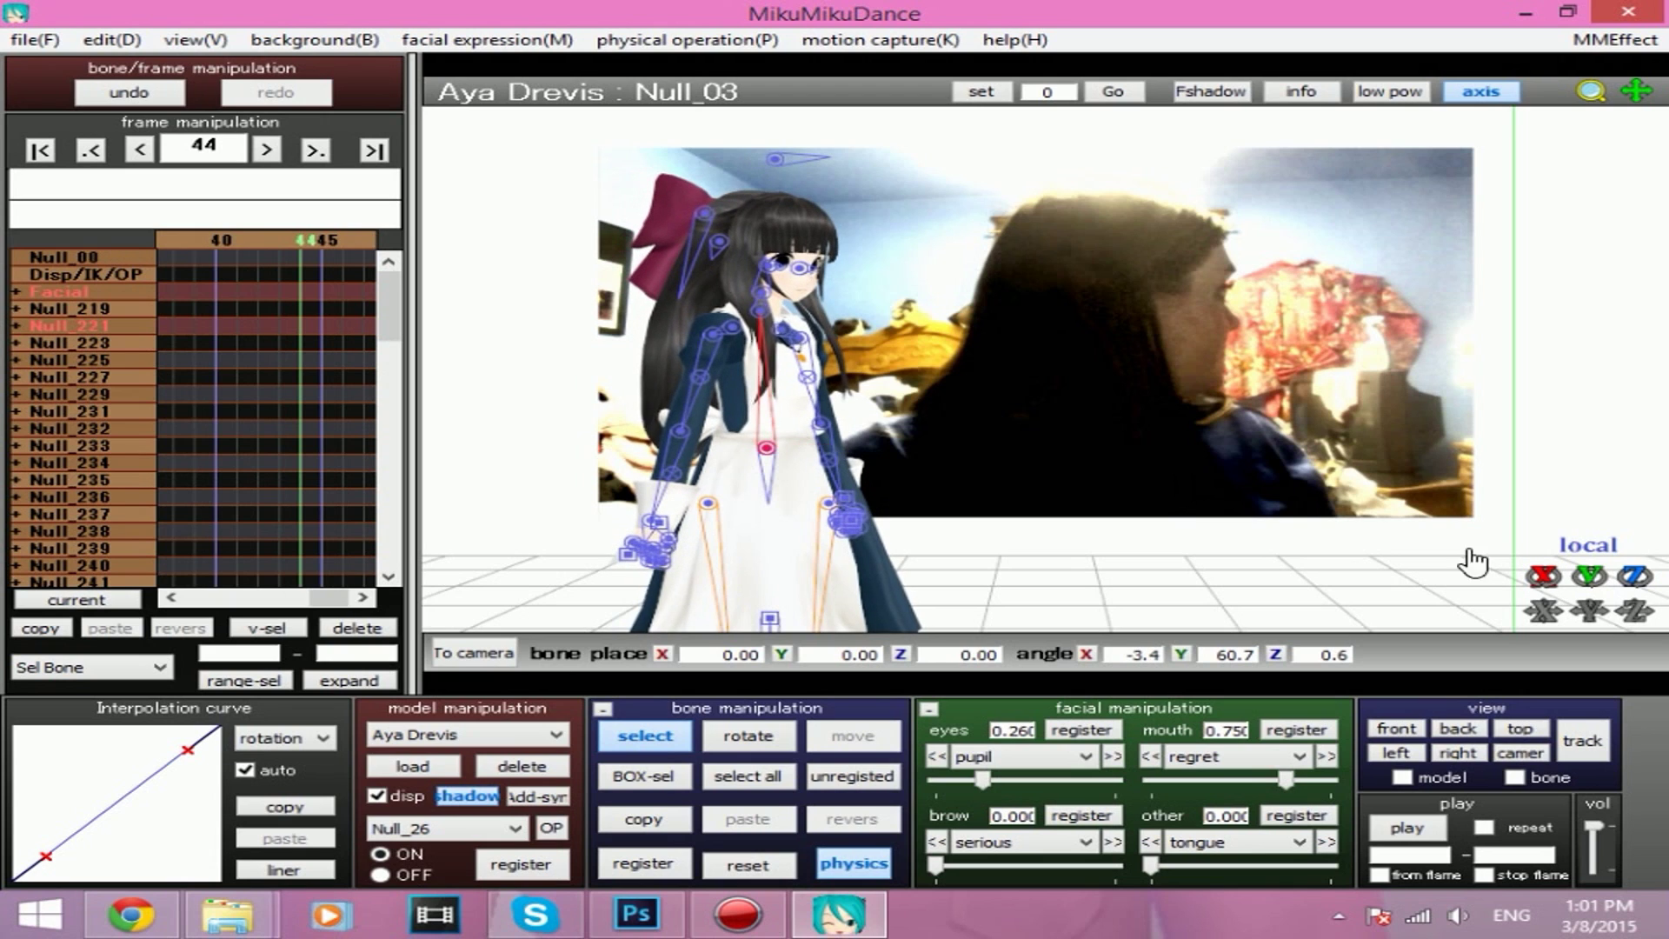
Turn bone Null_41 at the neck to about Y 52.1 and bone Null_73 above the head to about Y 5.7.
{"action": "left_click", "coordinate": [761, 312]}
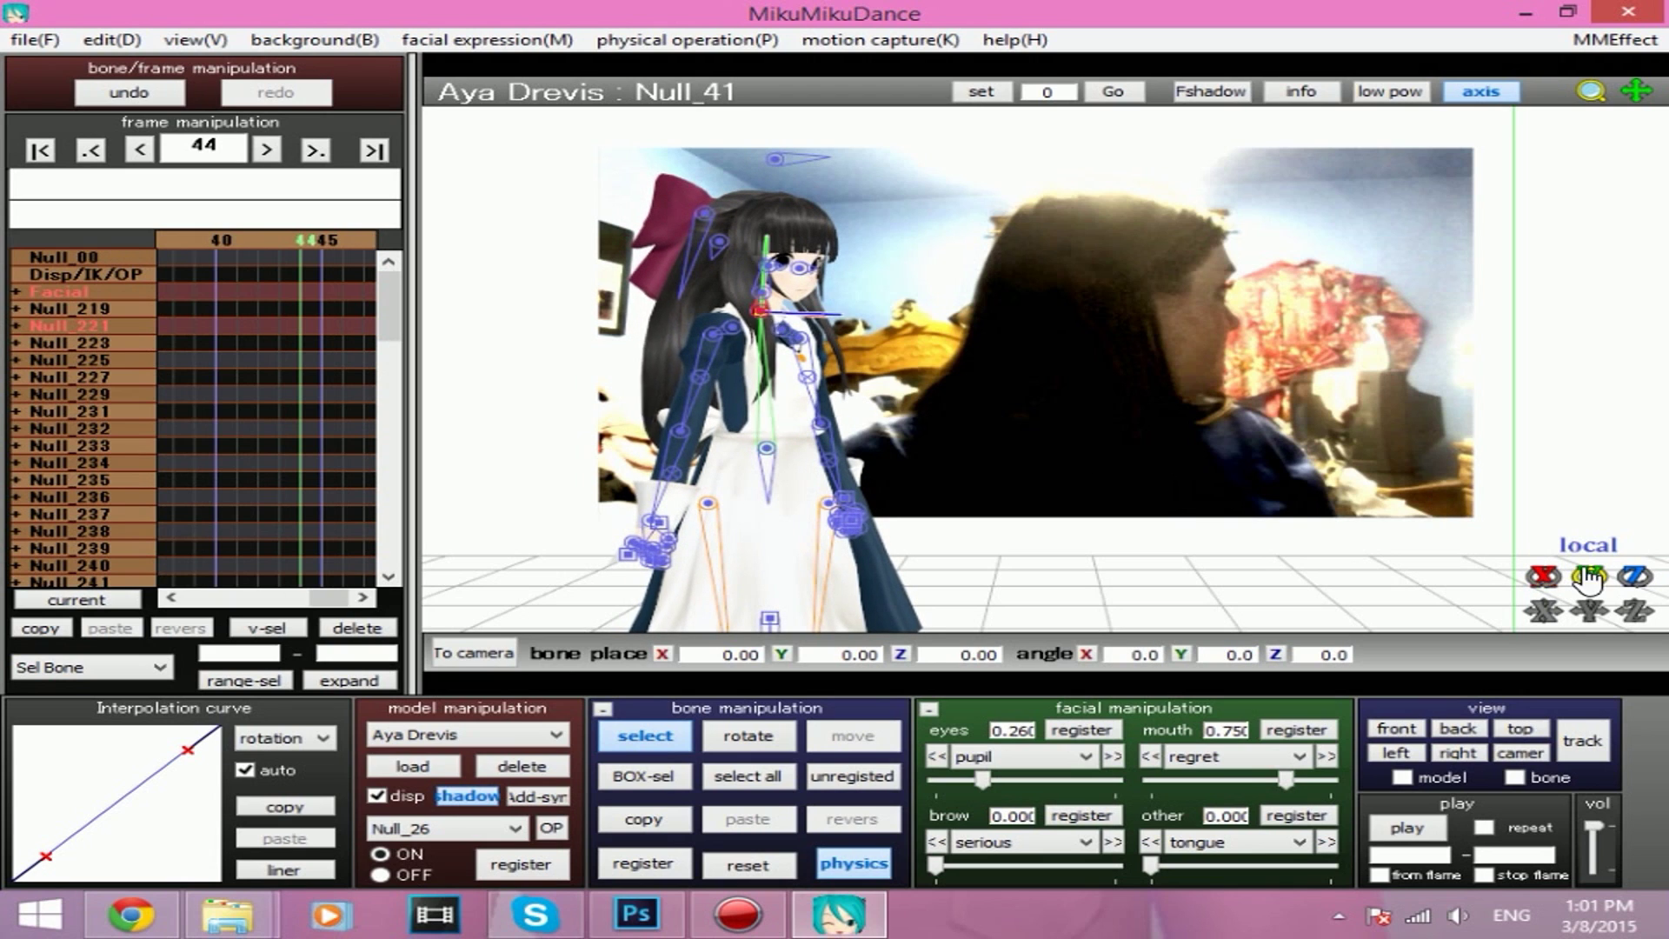
{"action": "left_click_drag", "start_coordinate": [1589, 577], "coordinate": [1589, 486]}
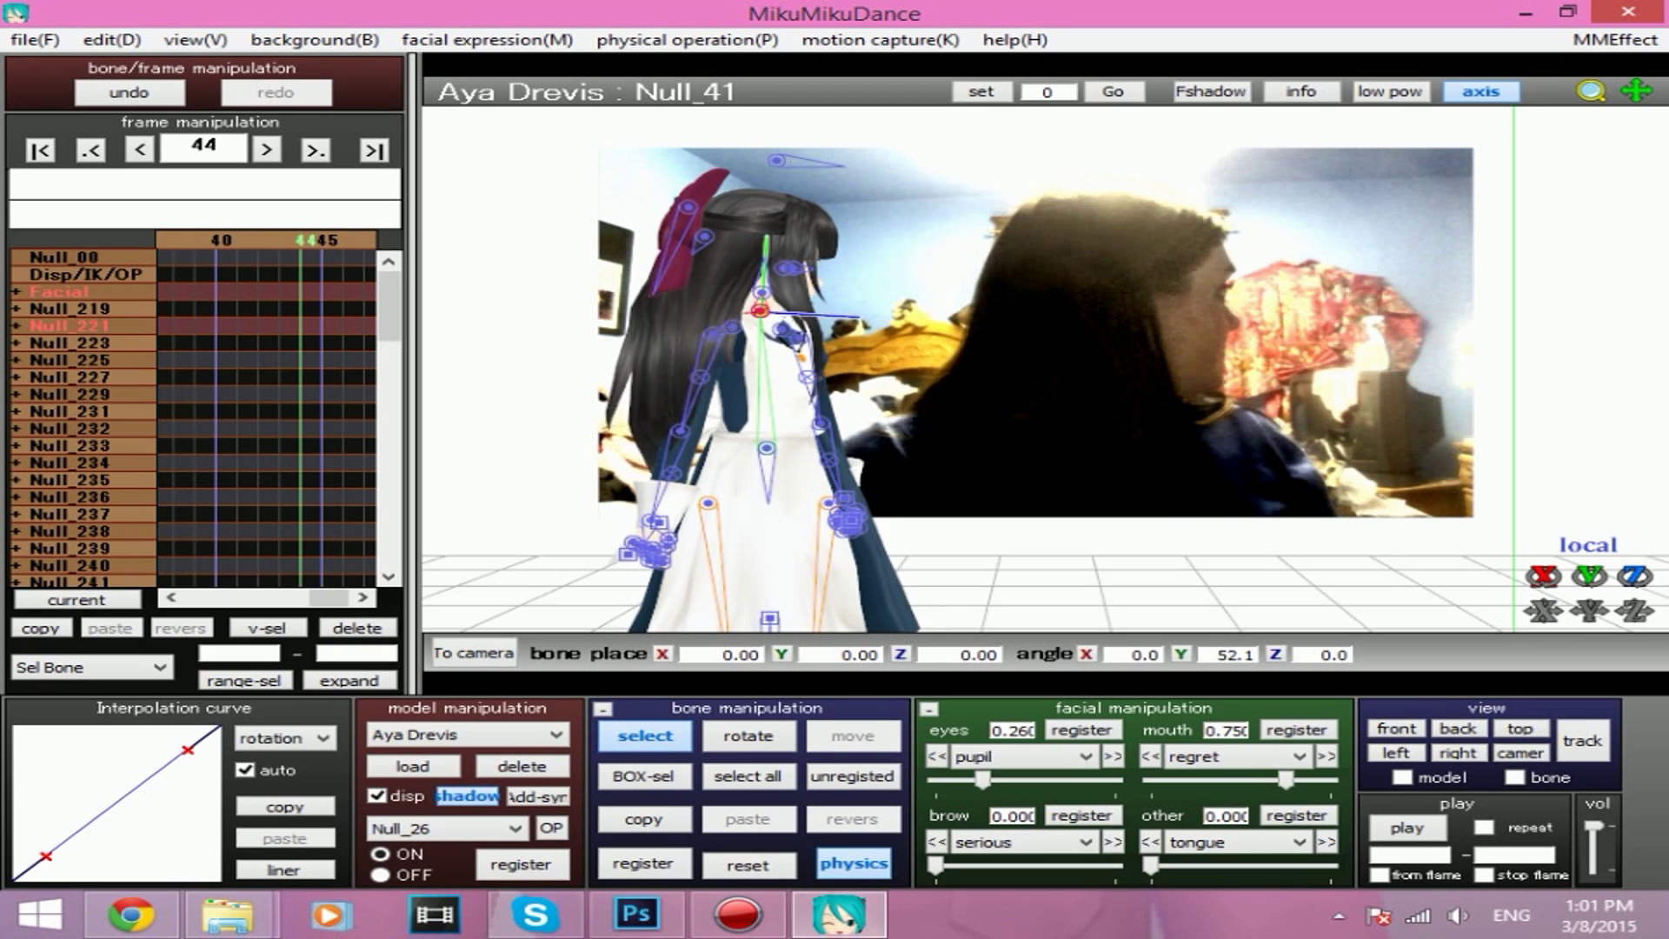
{"action": "left_click", "coordinate": [771, 165]}
{"action": "left_click_drag", "start_coordinate": [1552, 574], "coordinate": [1573, 569]}
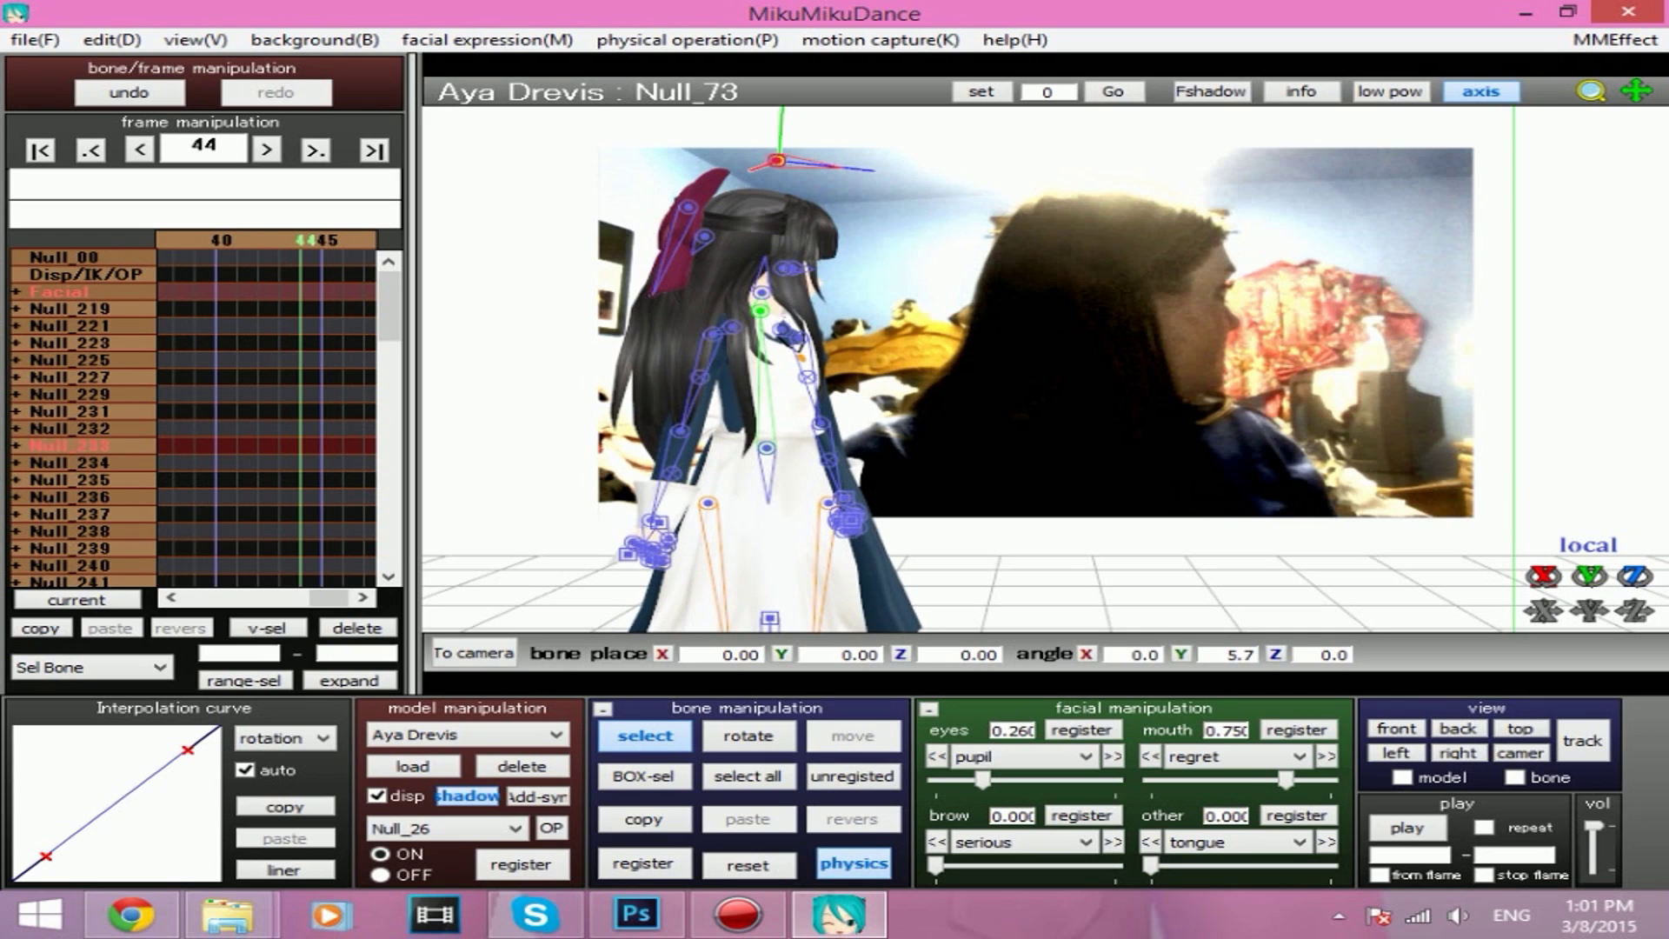
Register the changed, unregistered bones at frame 44 with an S-shaped rotation interpolation curve, and copy the curve.
{"action": "left_click", "coordinate": [856, 817]}
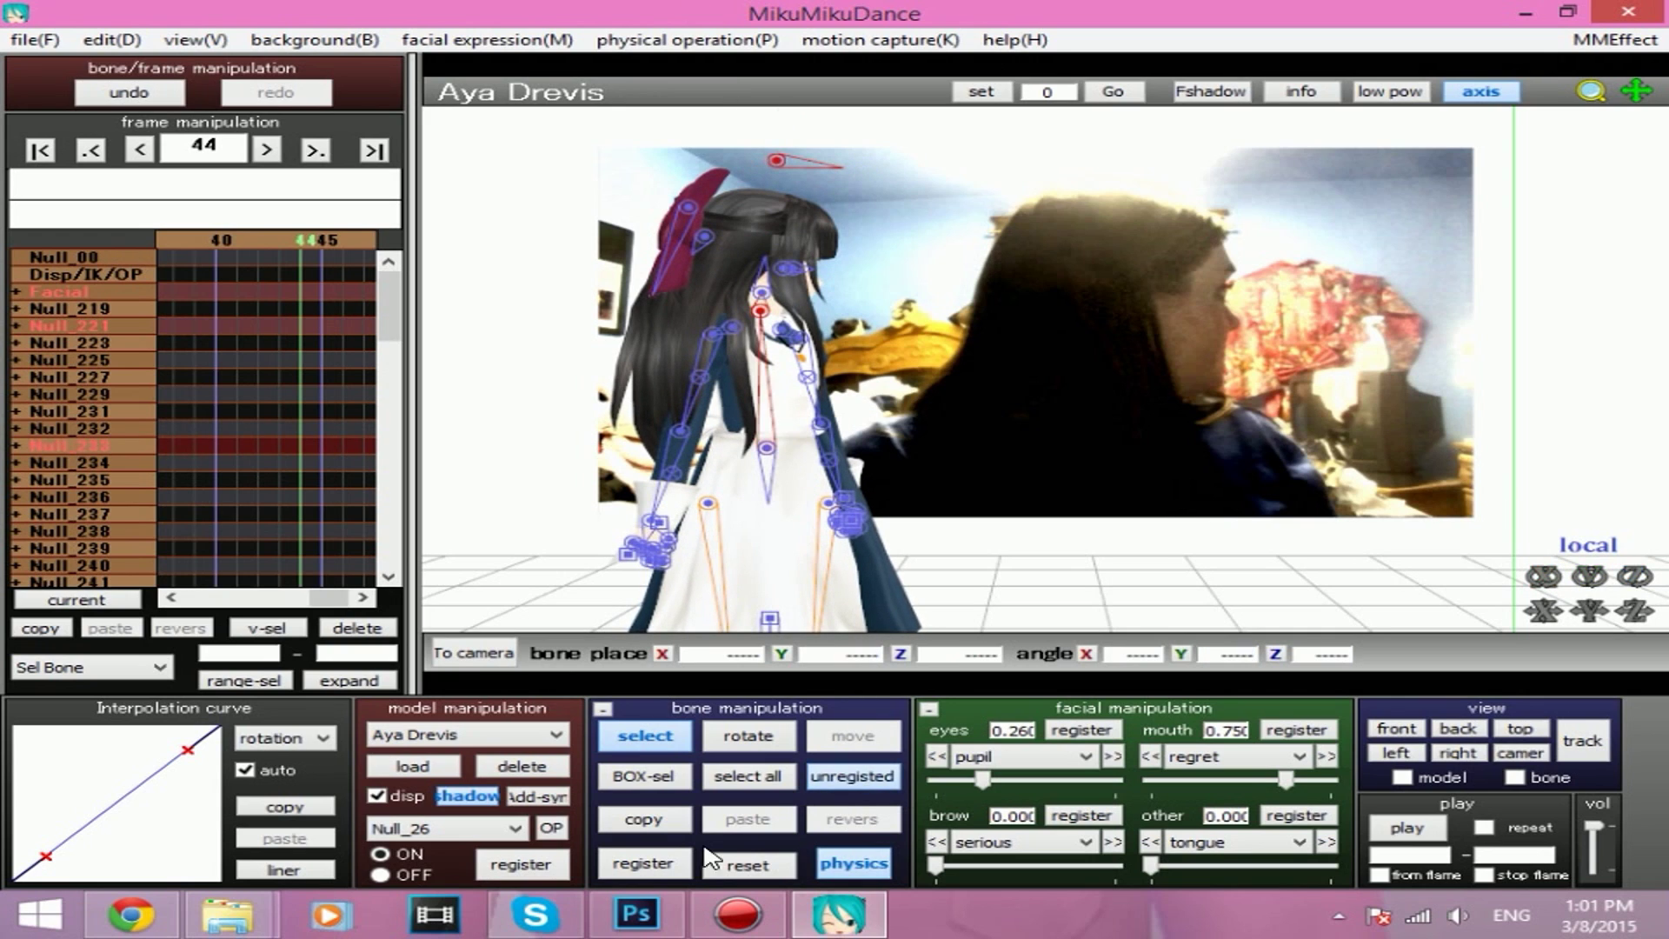
{"action": "left_click", "coordinate": [643, 863]}
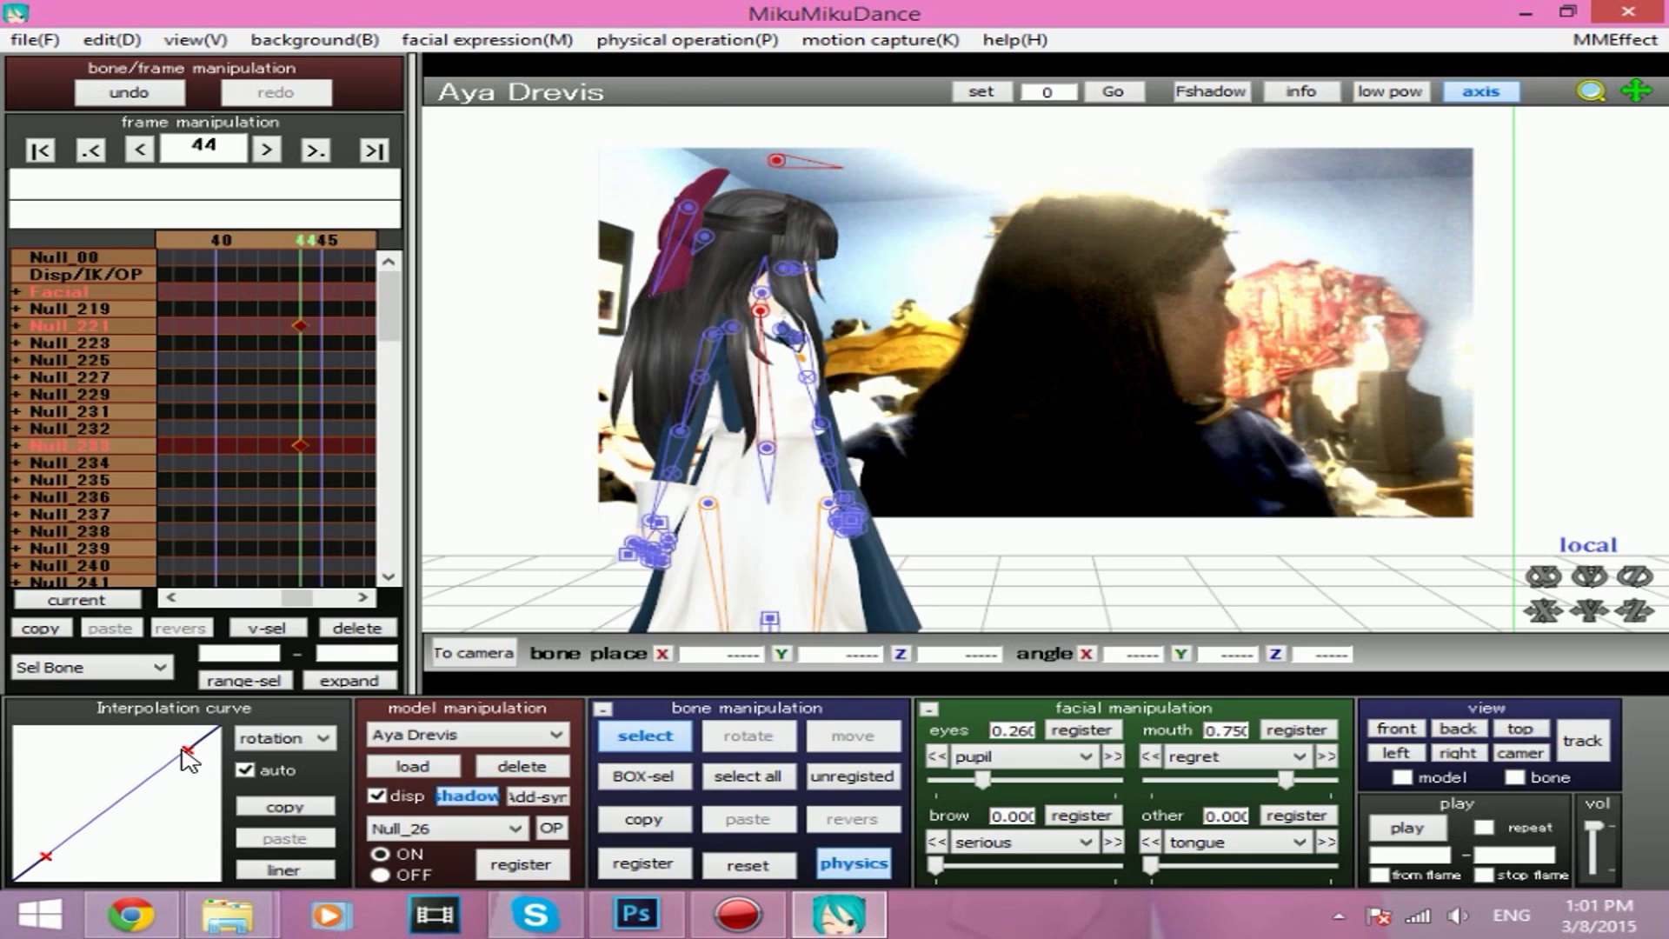
{"action": "left_click_drag", "start_coordinate": [185, 748], "coordinate": [58, 728]}
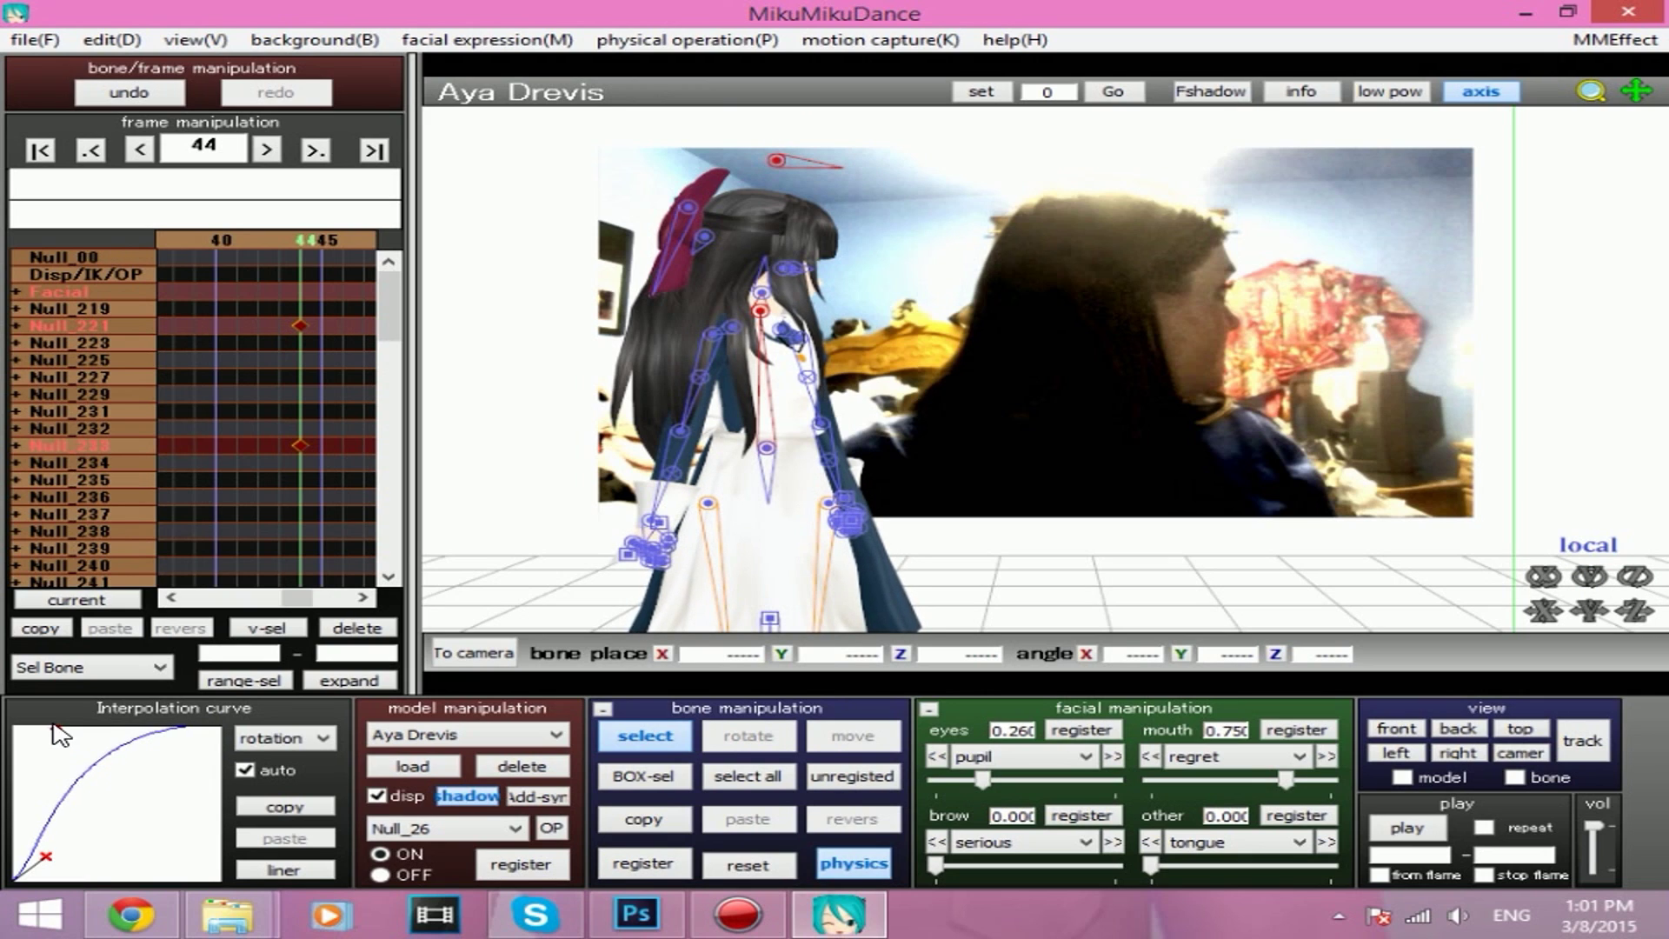
{"action": "left_click_drag", "start_coordinate": [45, 861], "coordinate": [162, 881]}
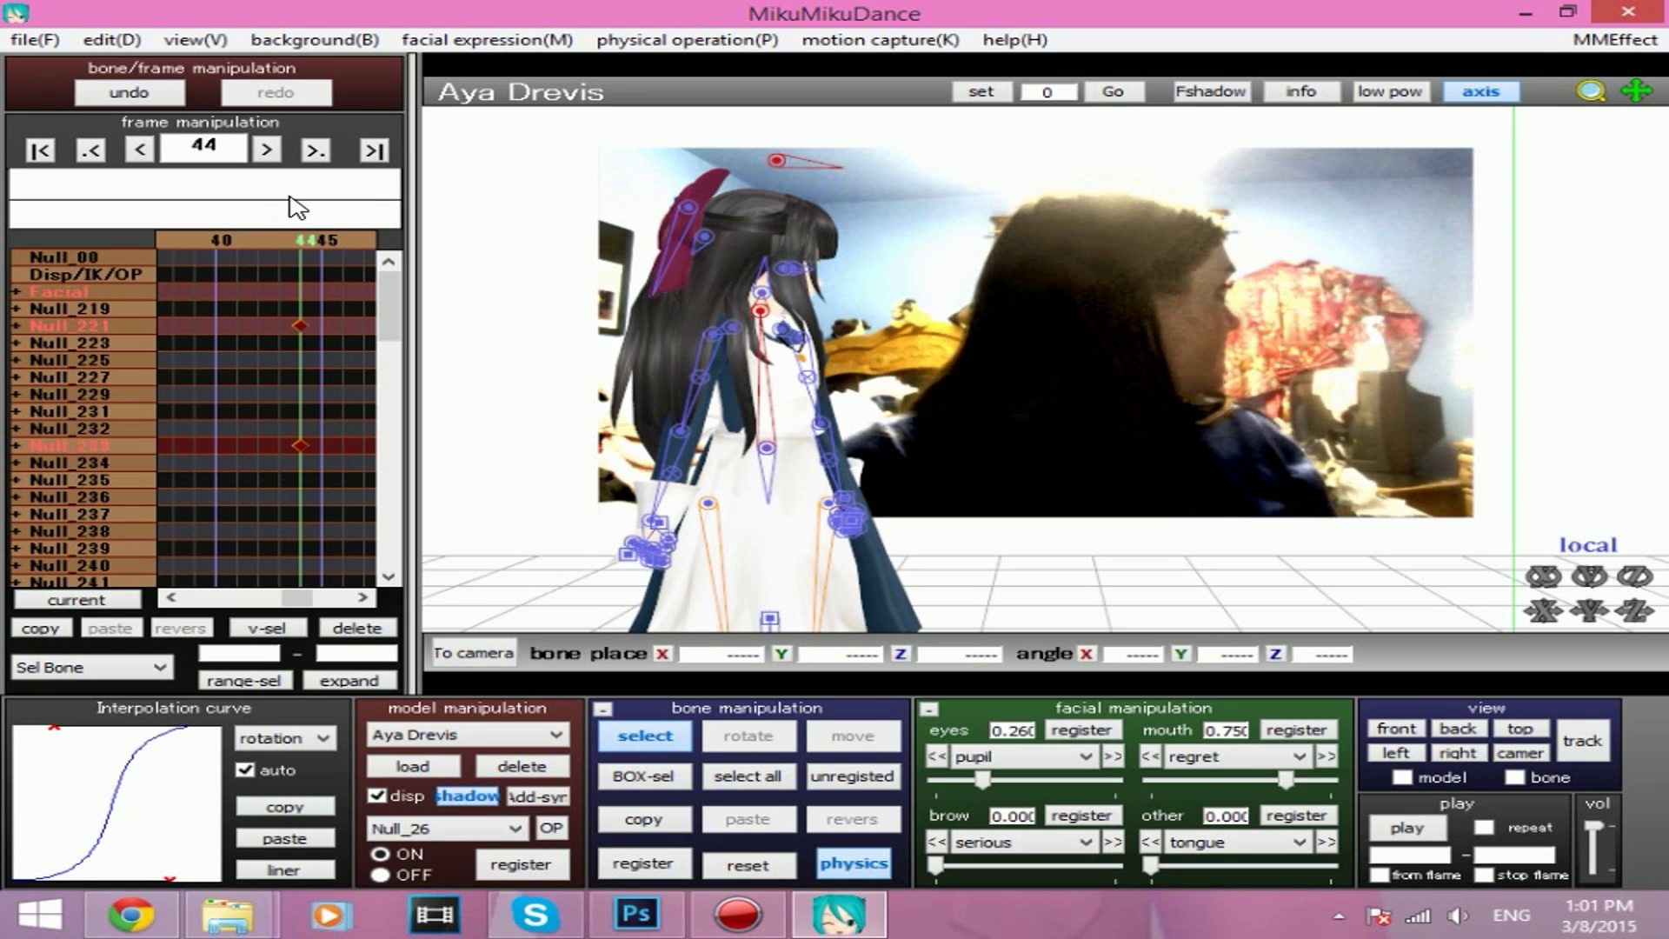
At frame 53, move the center bone Null_02 slightly sideways to about X -0.15.
{"action": "left_click", "coordinate": [352, 236]}
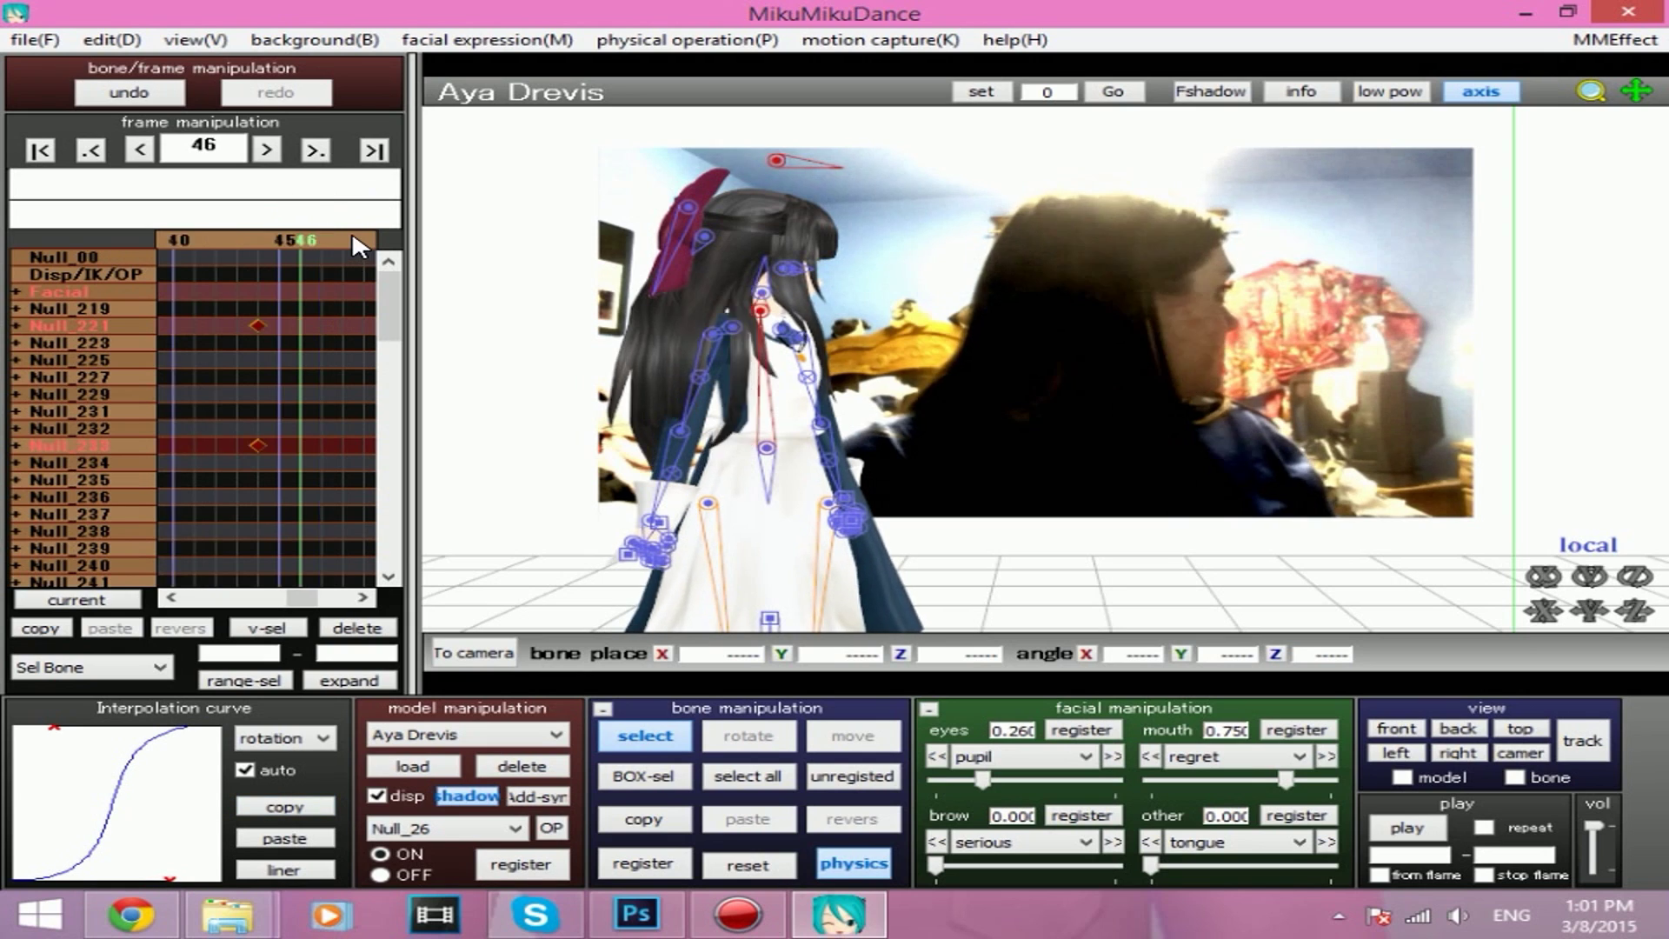
{"action": "left_click", "coordinate": [352, 236]}
{"action": "left_click", "coordinate": [352, 237]}
{"action": "left_click", "coordinate": [352, 236]}
{"action": "left_click", "coordinate": [352, 237]}
{"action": "left_click", "coordinate": [352, 236]}
{"action": "key", "text": "Left"}
{"action": "key", "text": "Left"}
{"action": "key", "text": "Left"}
{"action": "key", "text": "Left"}
{"action": "key", "text": "Left"}
{"action": "key", "text": "Left"}
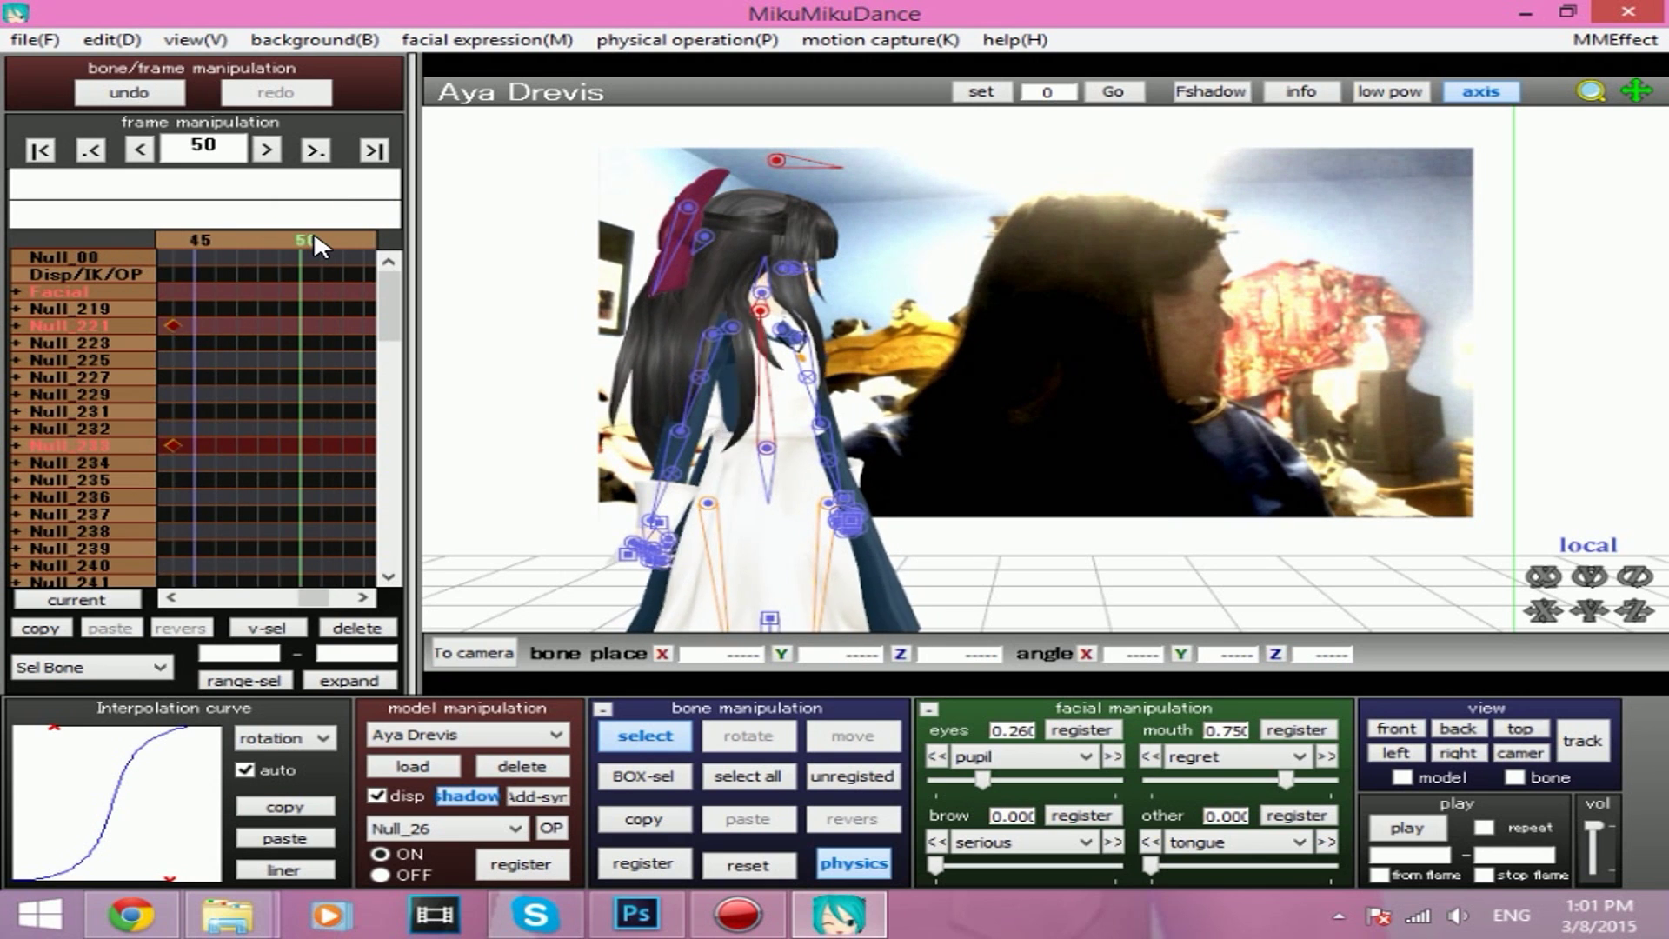
{"action": "key", "text": "Right"}
{"action": "key", "text": "Right"}
{"action": "key", "text": "Right"}
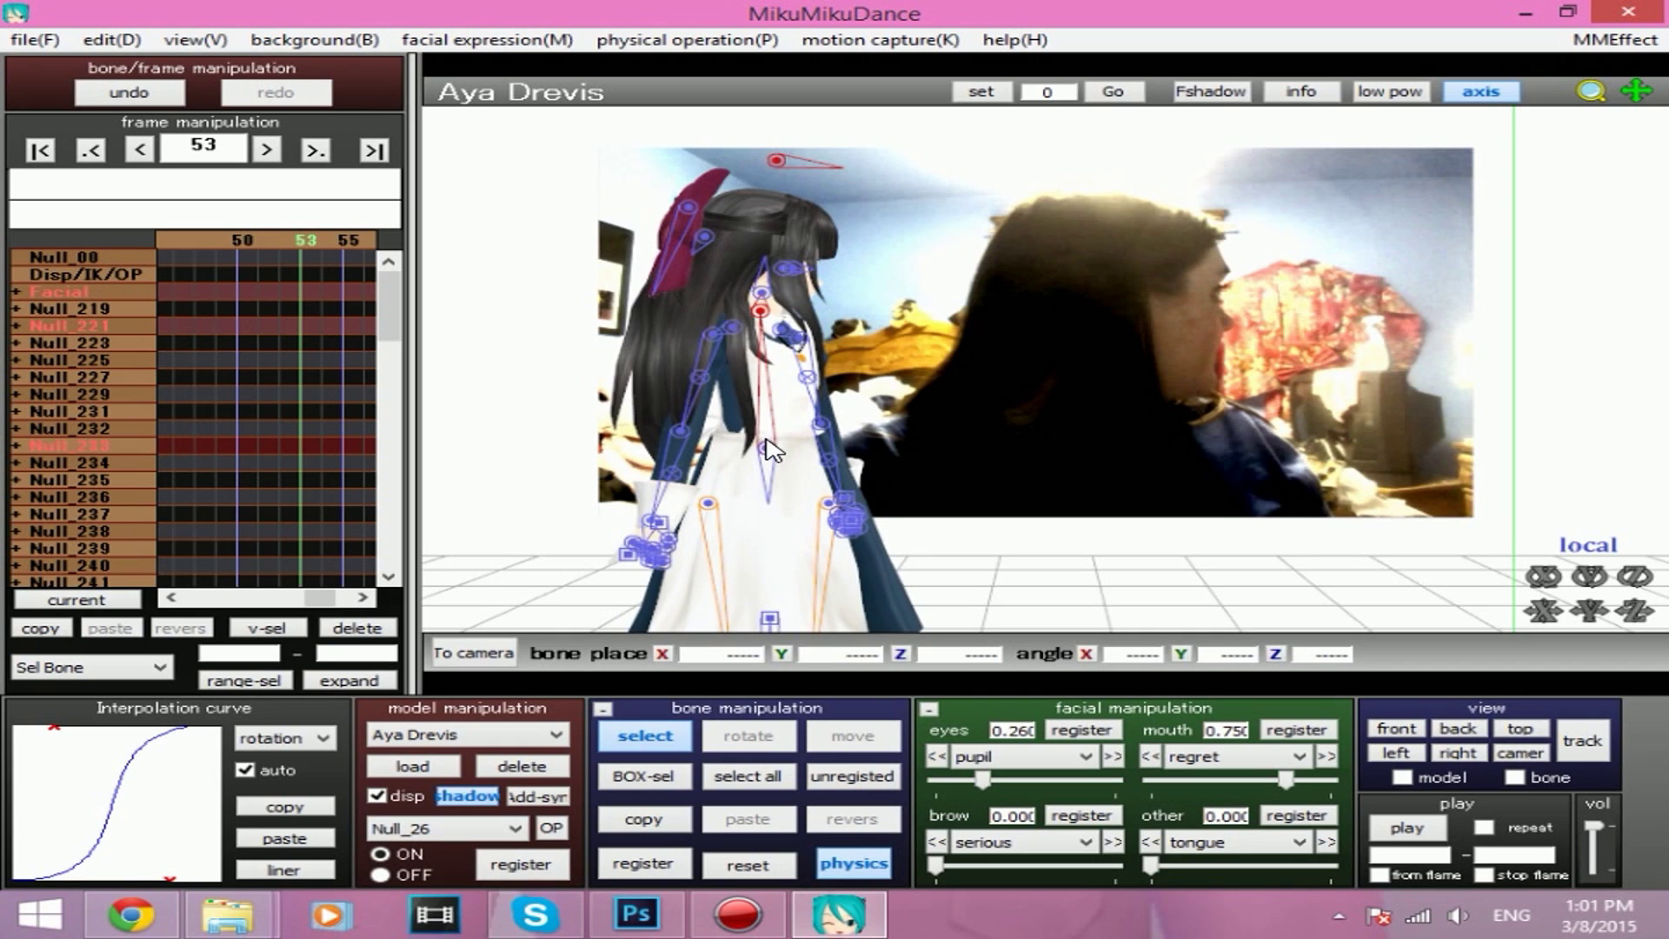
{"action": "left_click", "coordinate": [770, 620]}
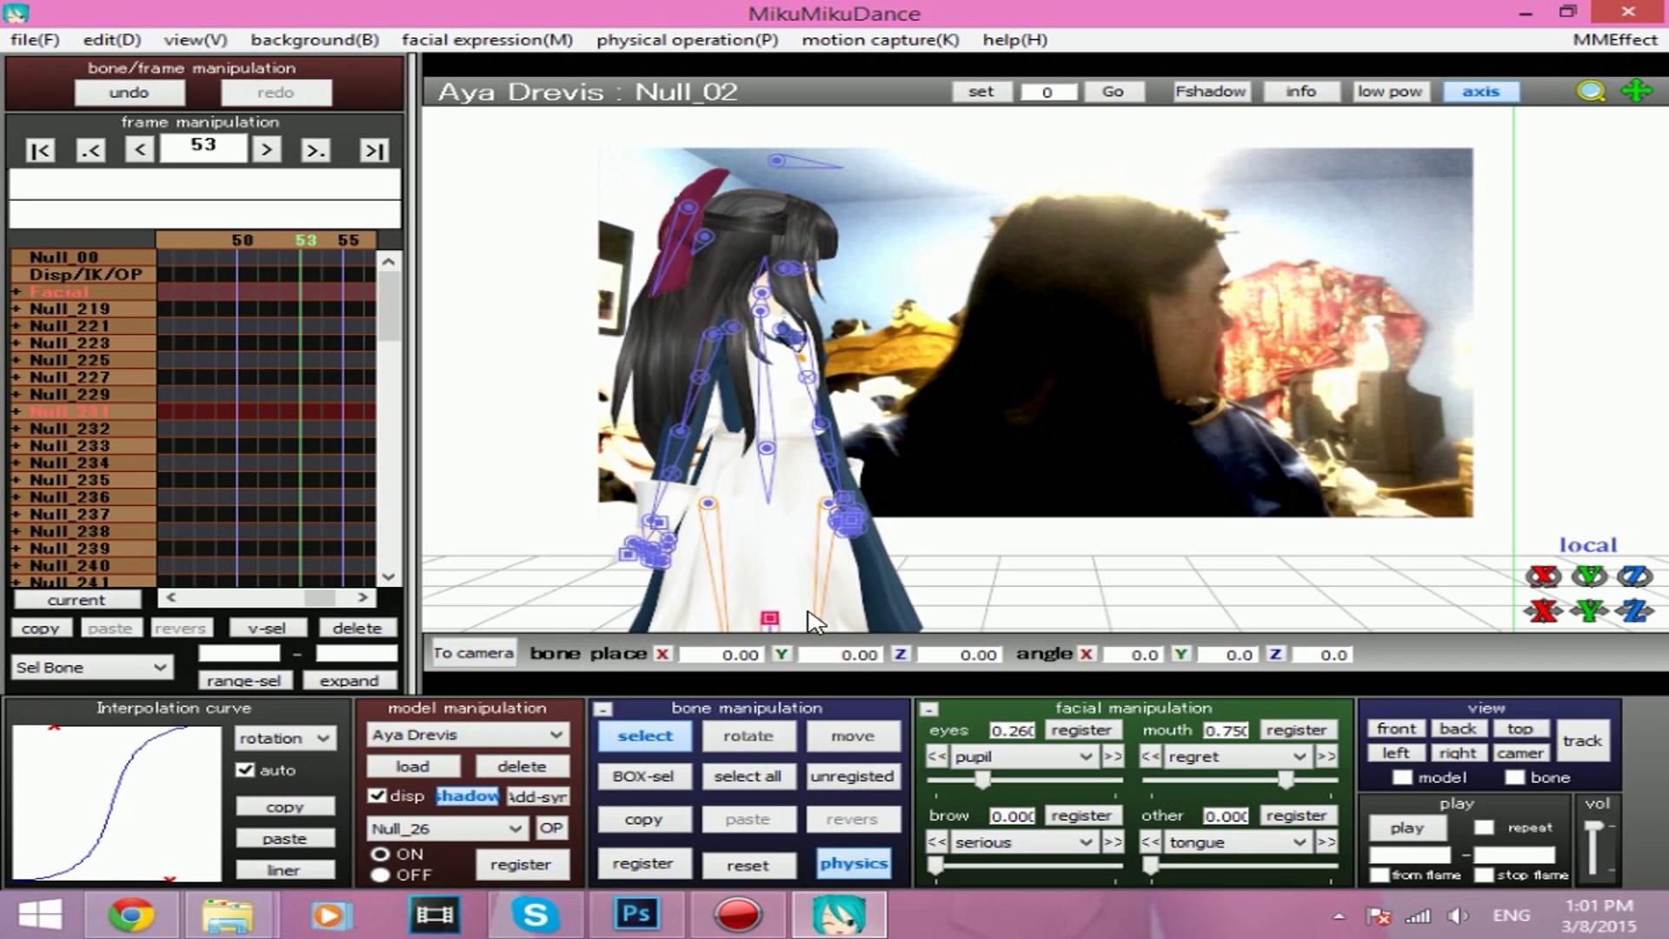
{"action": "left_click", "coordinate": [851, 737]}
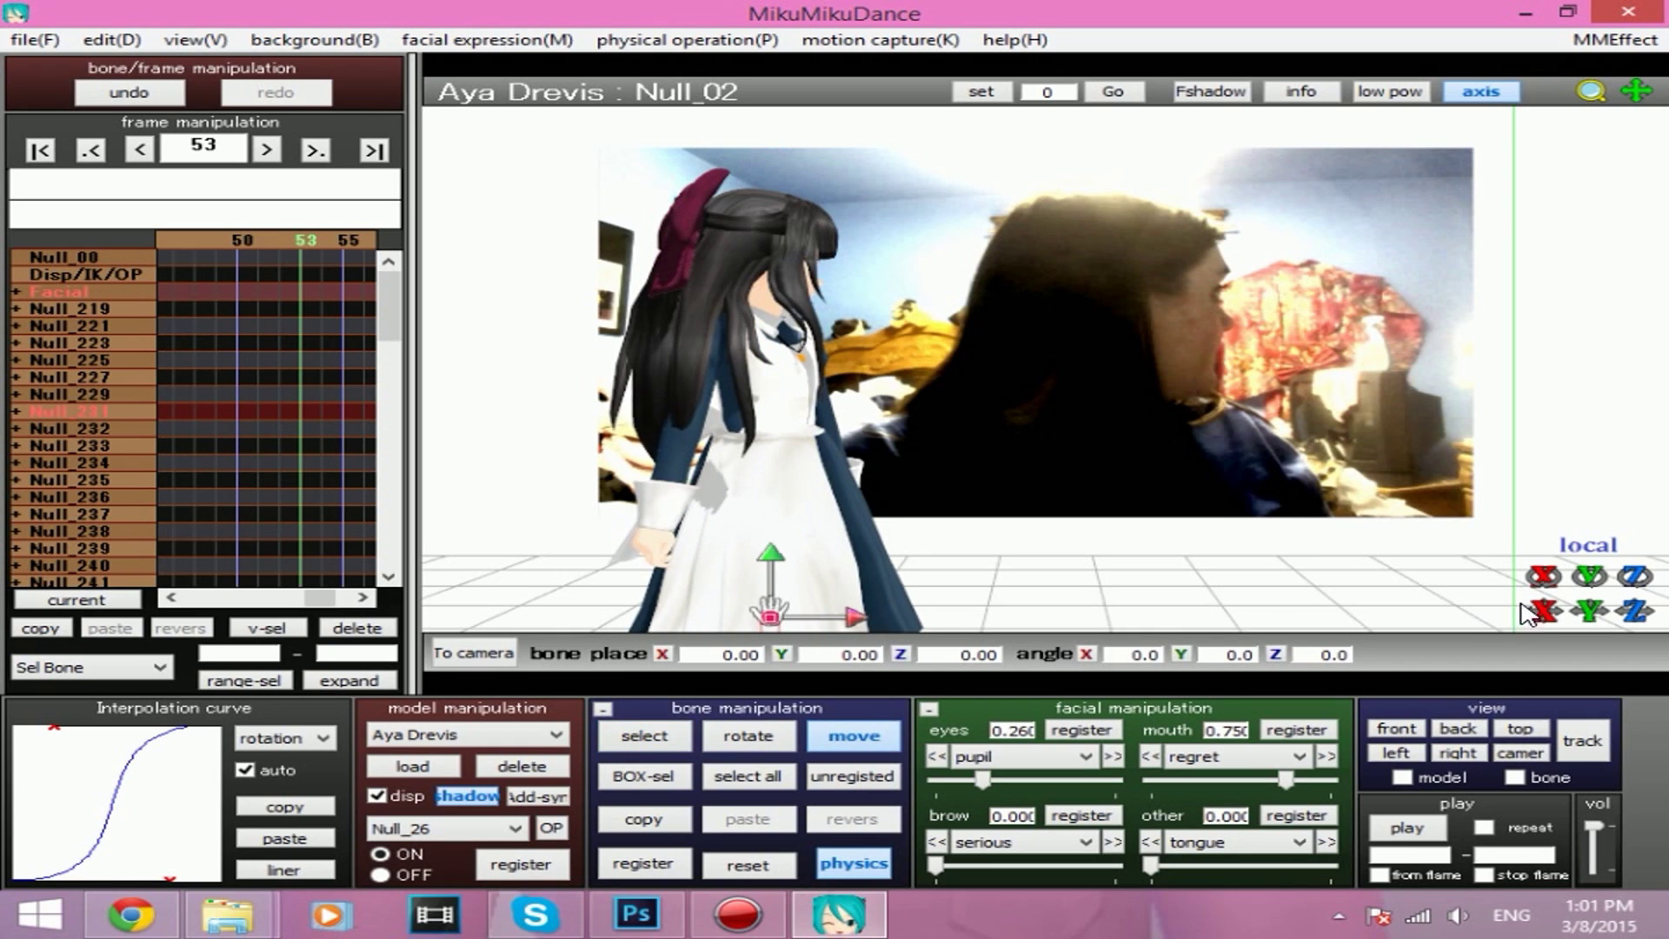
{"action": "left_click_drag", "start_coordinate": [770, 610], "coordinate": [761, 607]}
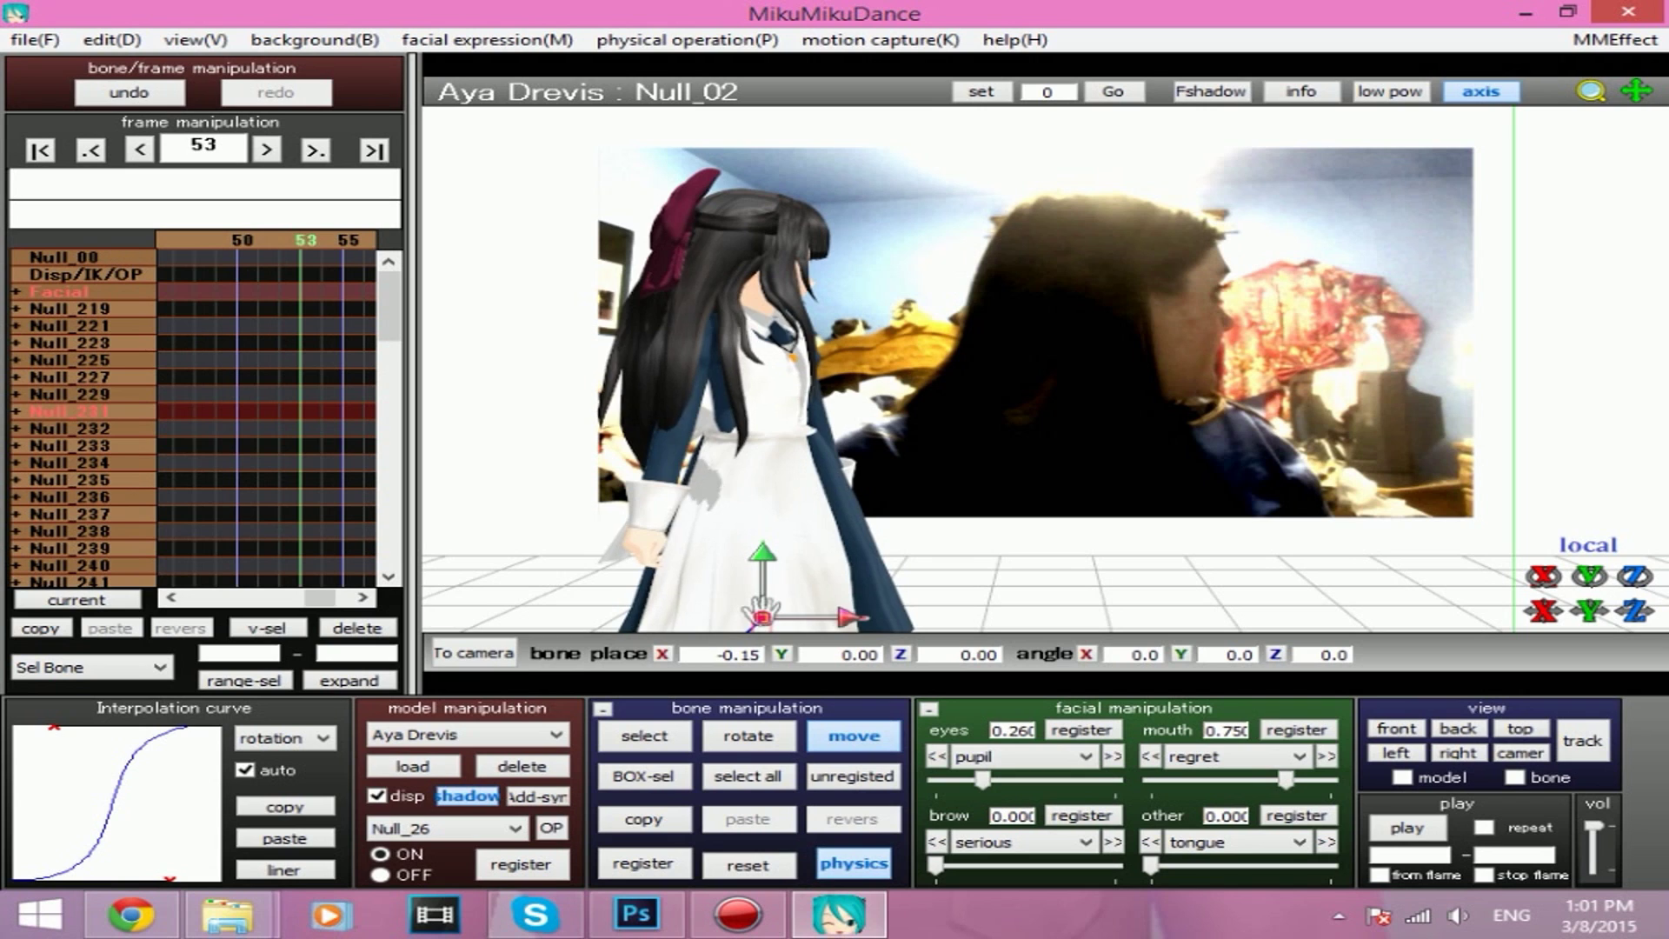
Register the moved Null_02 bone at frame 53 and paste the copied interpolation curve onto it.
{"action": "left_click", "coordinate": [830, 778]}
{"action": "left_click", "coordinate": [642, 863]}
{"action": "left_click", "coordinate": [287, 839]}
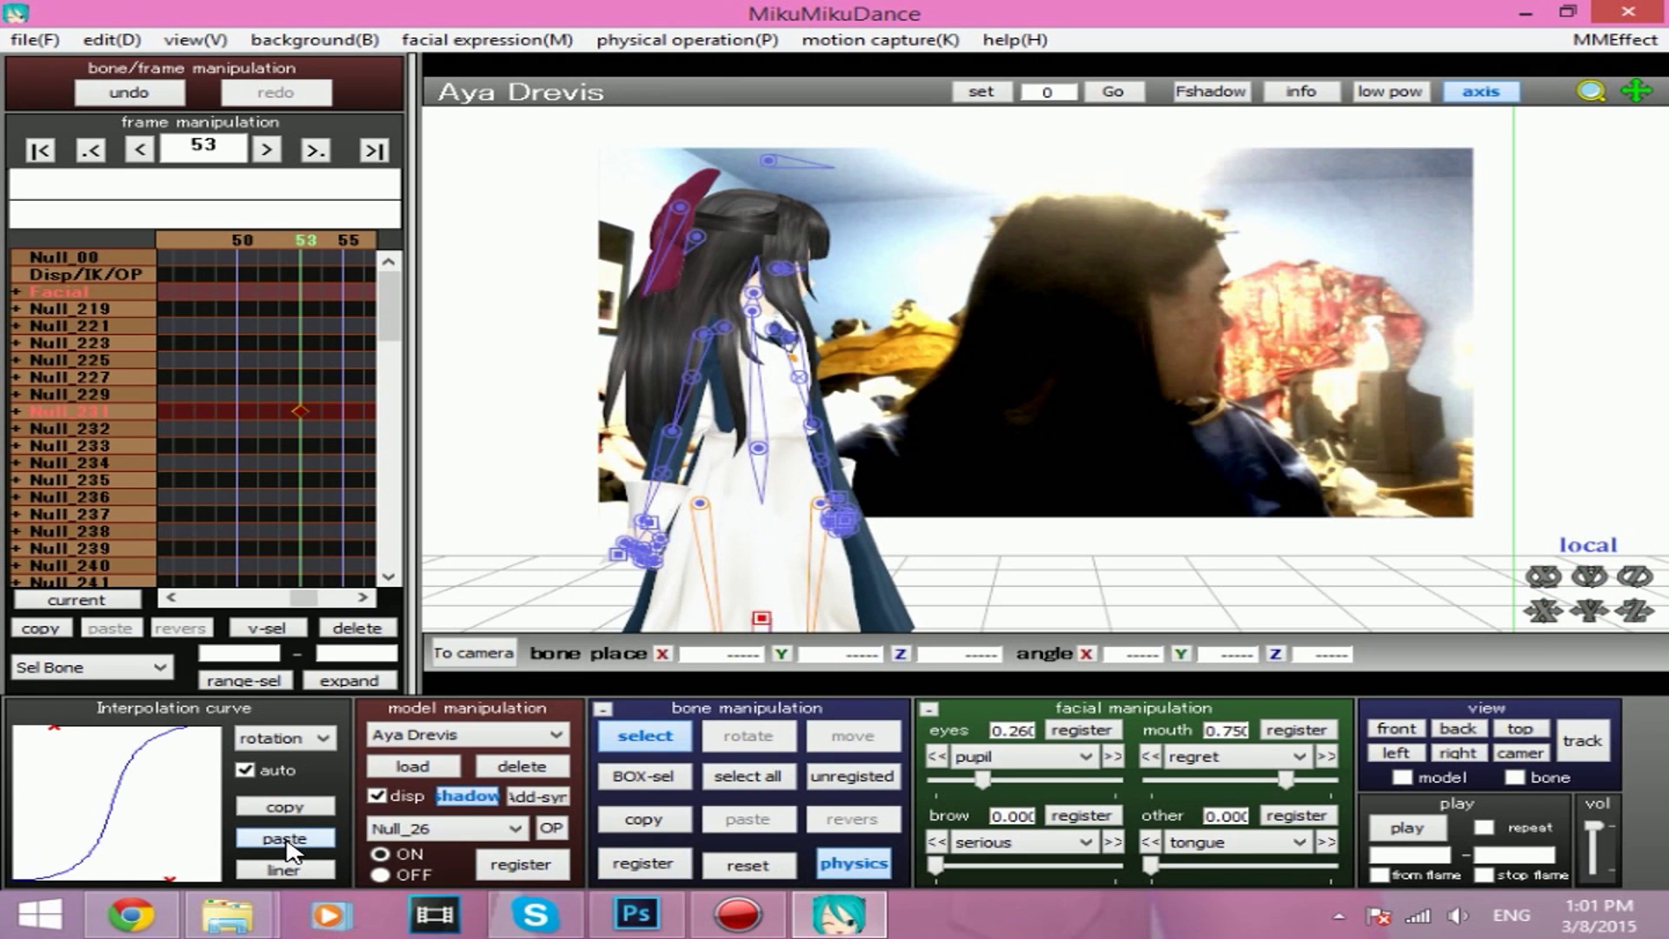
Play back the animation to check the turn against the video, and advance to frame 59.
{"action": "left_click", "coordinate": [1386, 836]}
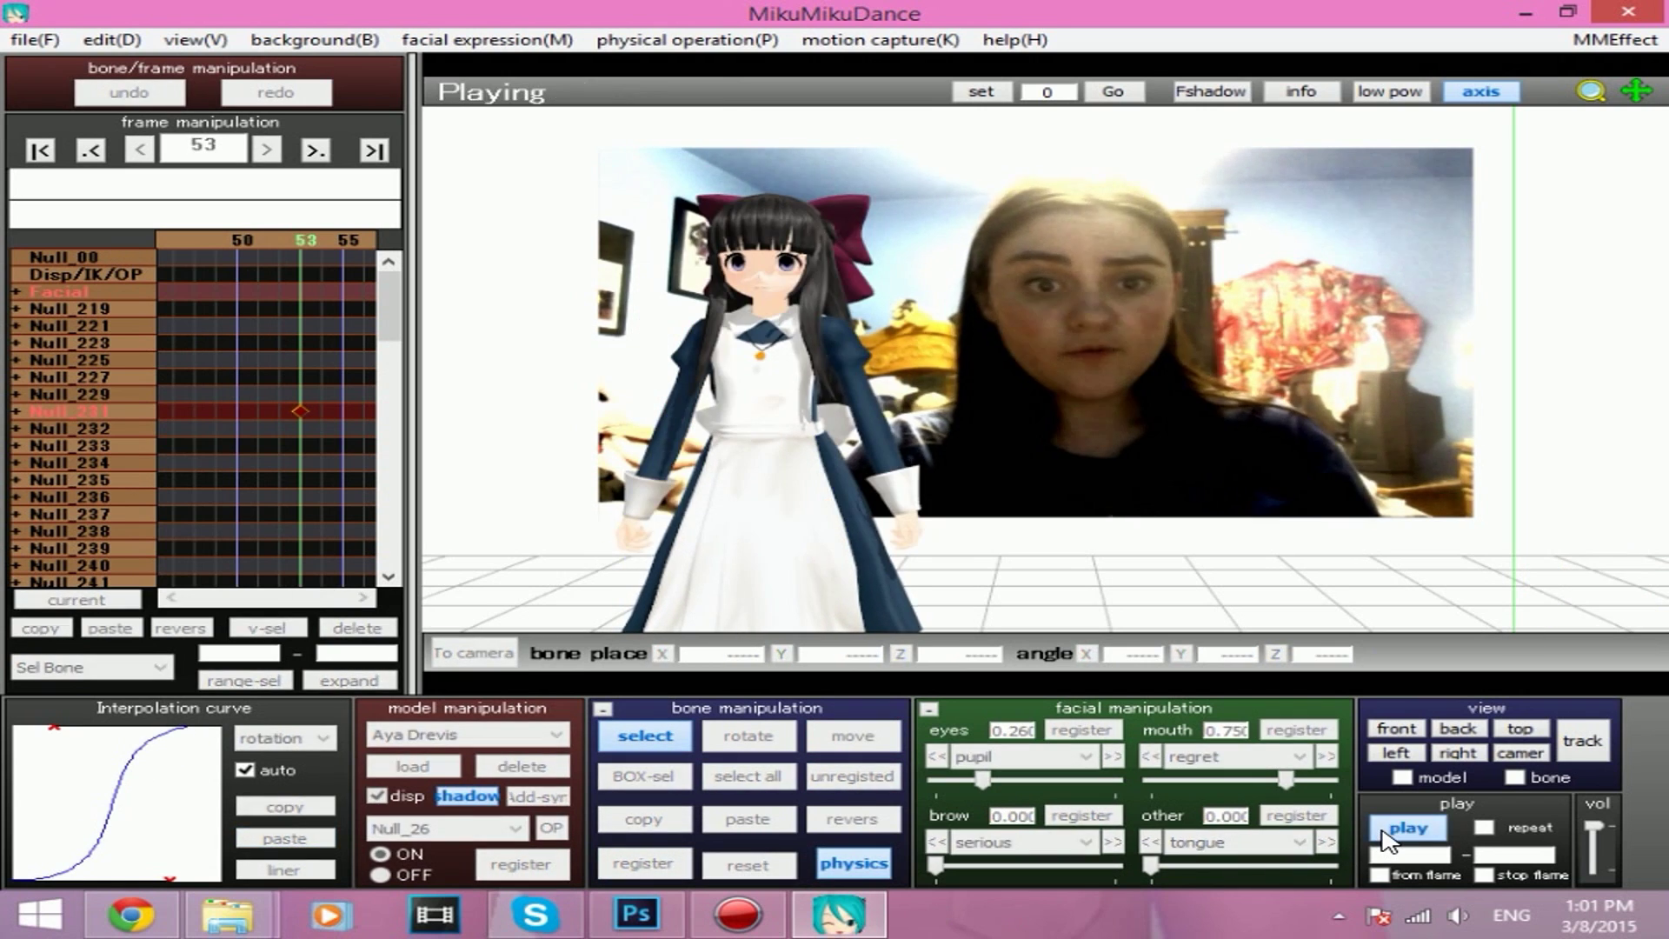
{"action": "left_click", "coordinate": [1388, 836]}
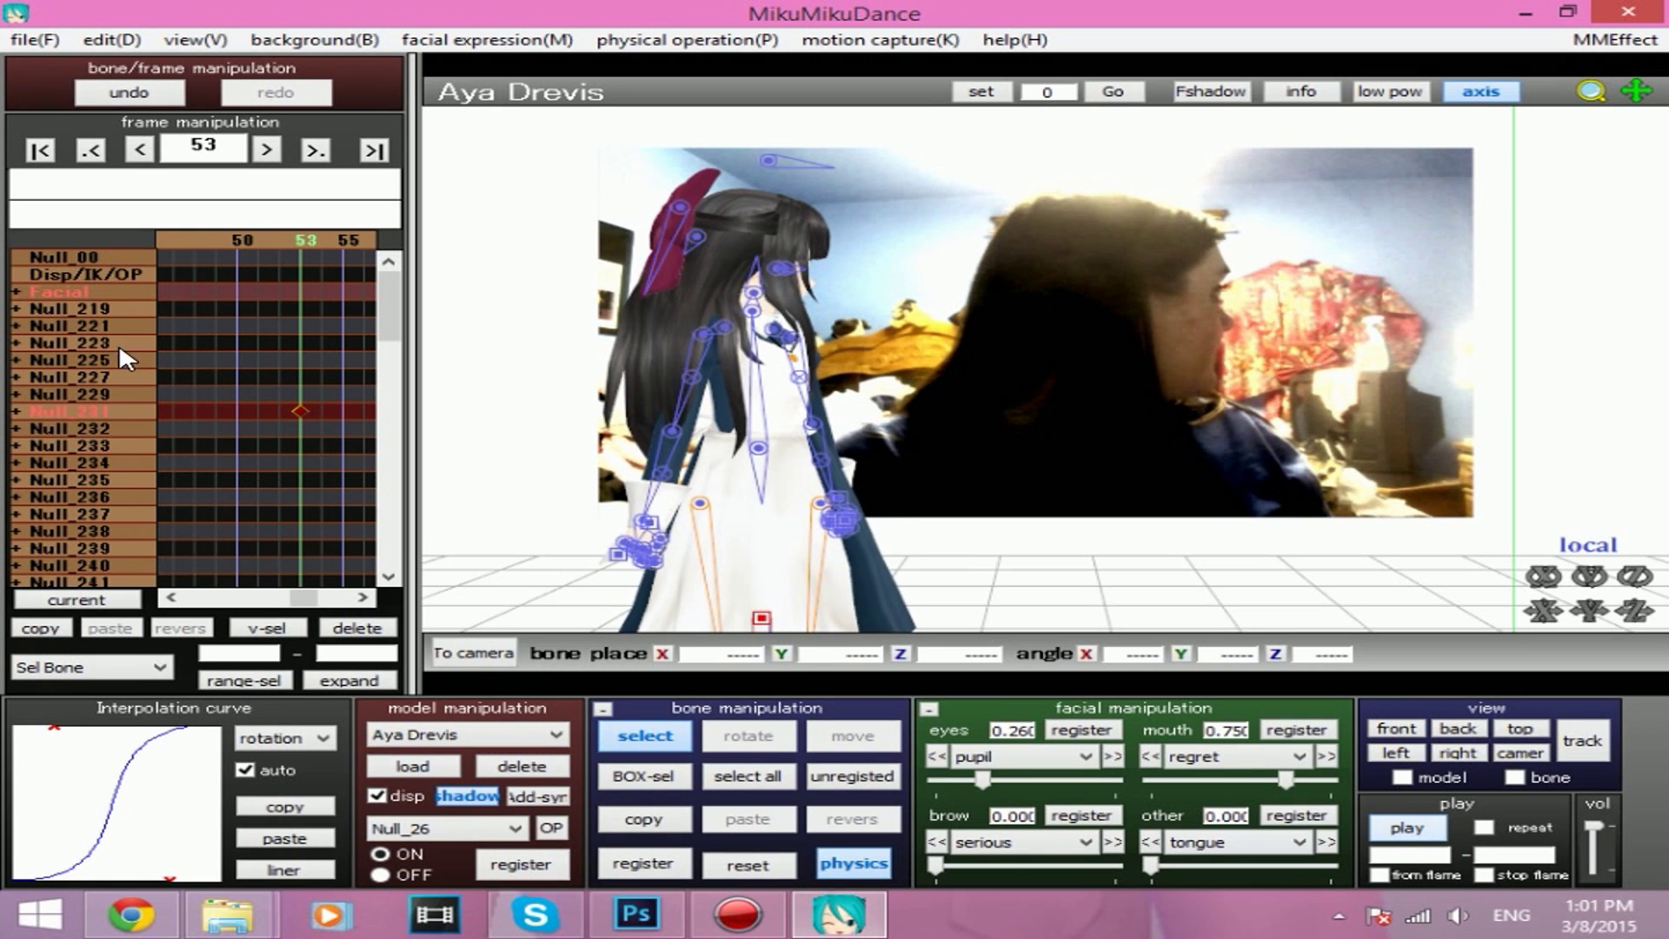
{"action": "left_click", "coordinate": [364, 241]}
{"action": "left_click", "coordinate": [363, 242]}
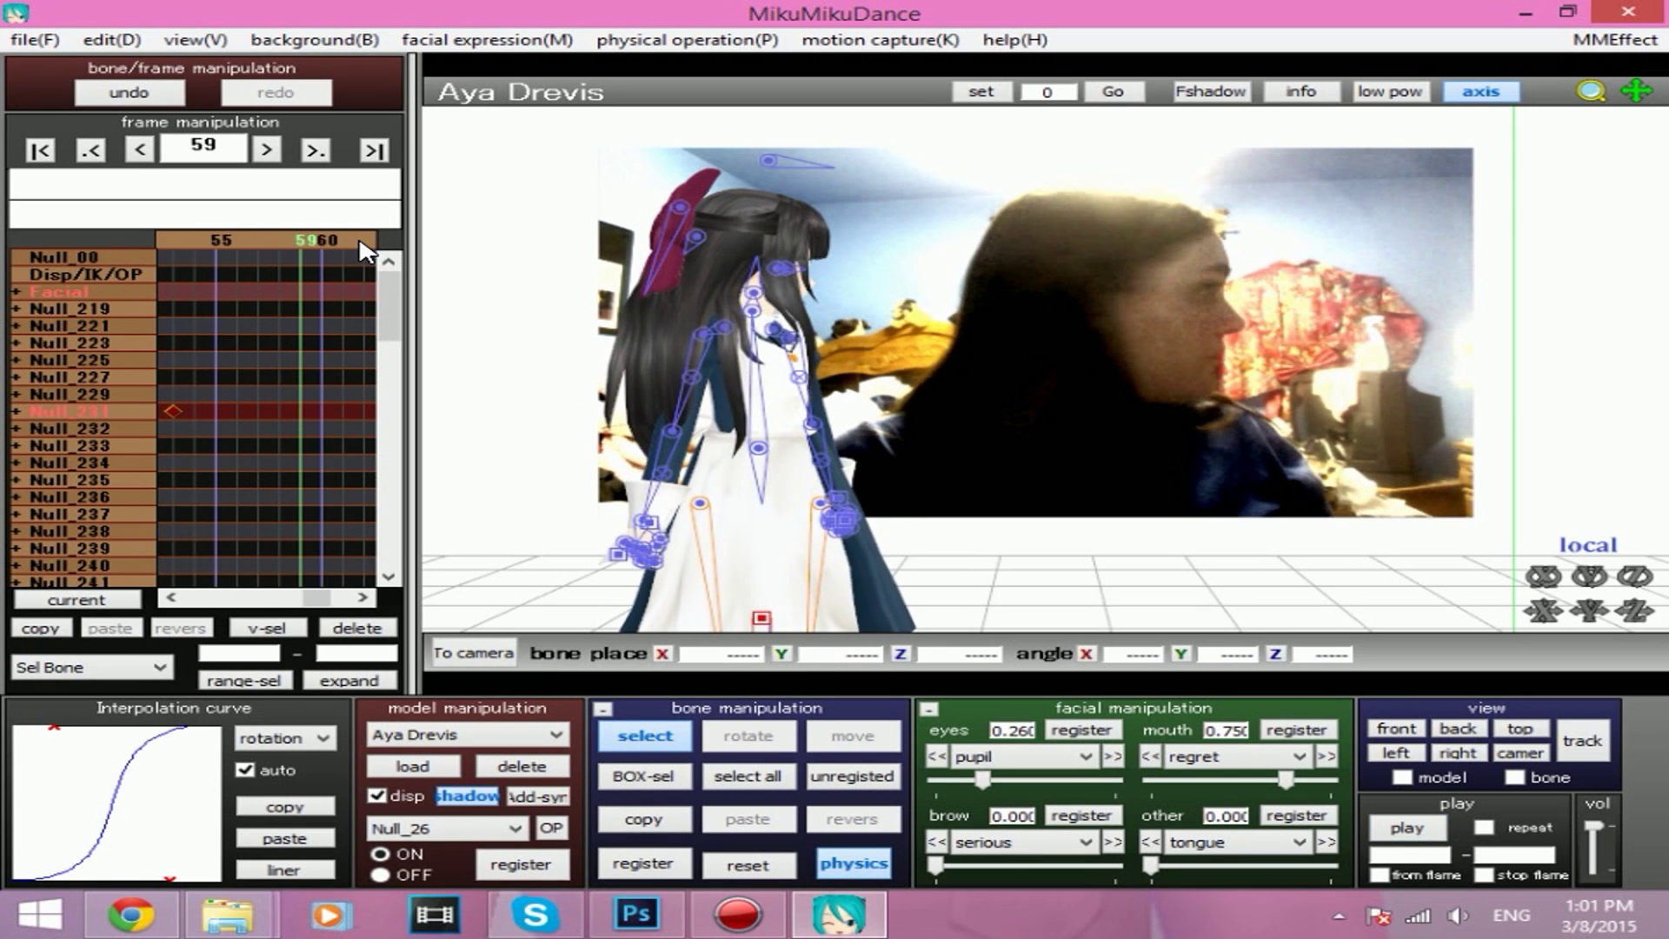
Advance to frame 75, where the filmed face looks forward again, and reset the Null_03 bone's rotation.
{"action": "left_click", "coordinate": [363, 242]}
{"action": "left_click", "coordinate": [339, 242]}
{"action": "left_click", "coordinate": [339, 242]}
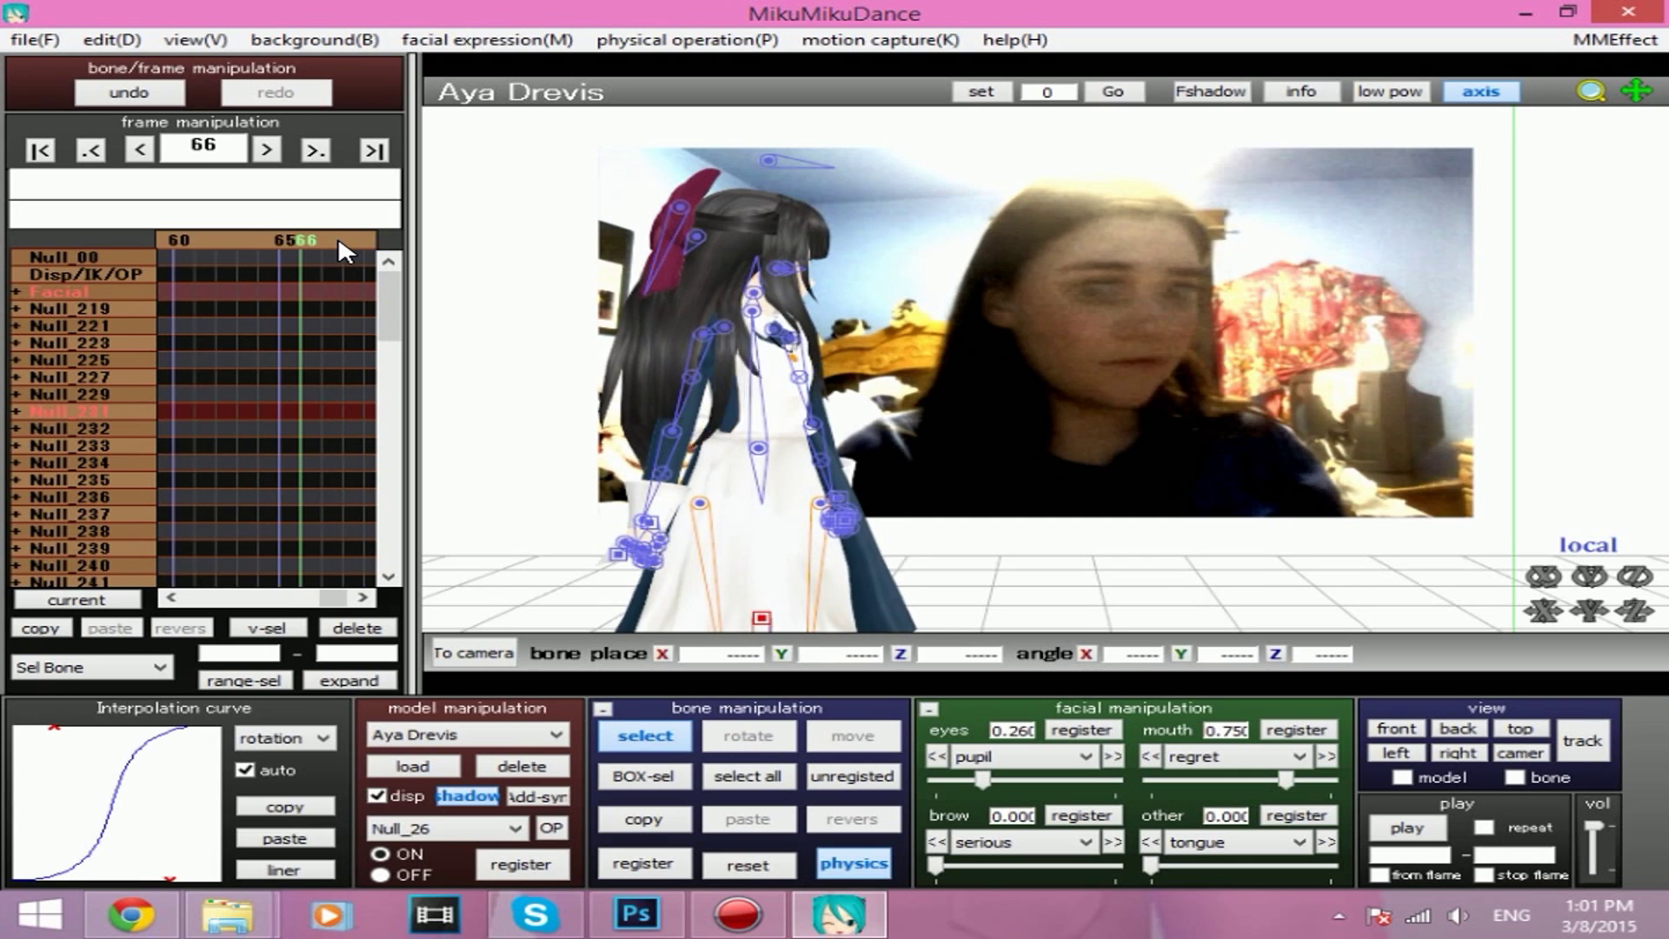
{"action": "left_click", "coordinate": [339, 242]}
{"action": "left_click", "coordinate": [339, 241]}
{"action": "left_click", "coordinate": [339, 242]}
{"action": "left_click", "coordinate": [346, 251]}
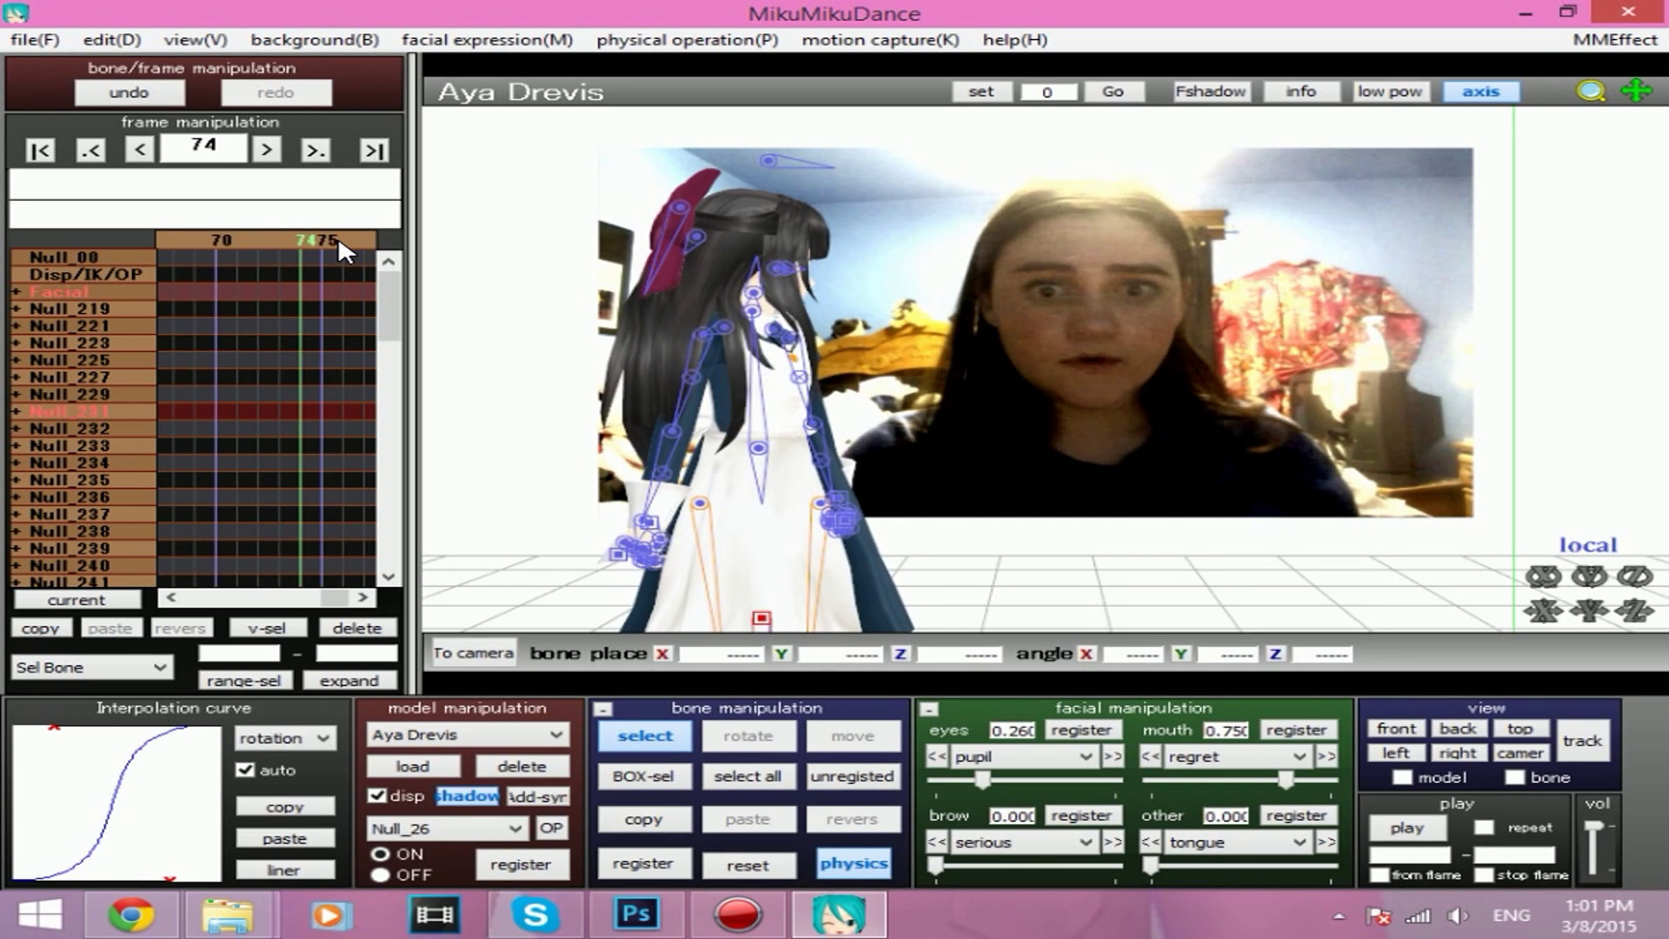
{"action": "left_click", "coordinate": [346, 251]}
{"action": "left_click", "coordinate": [286, 240]}
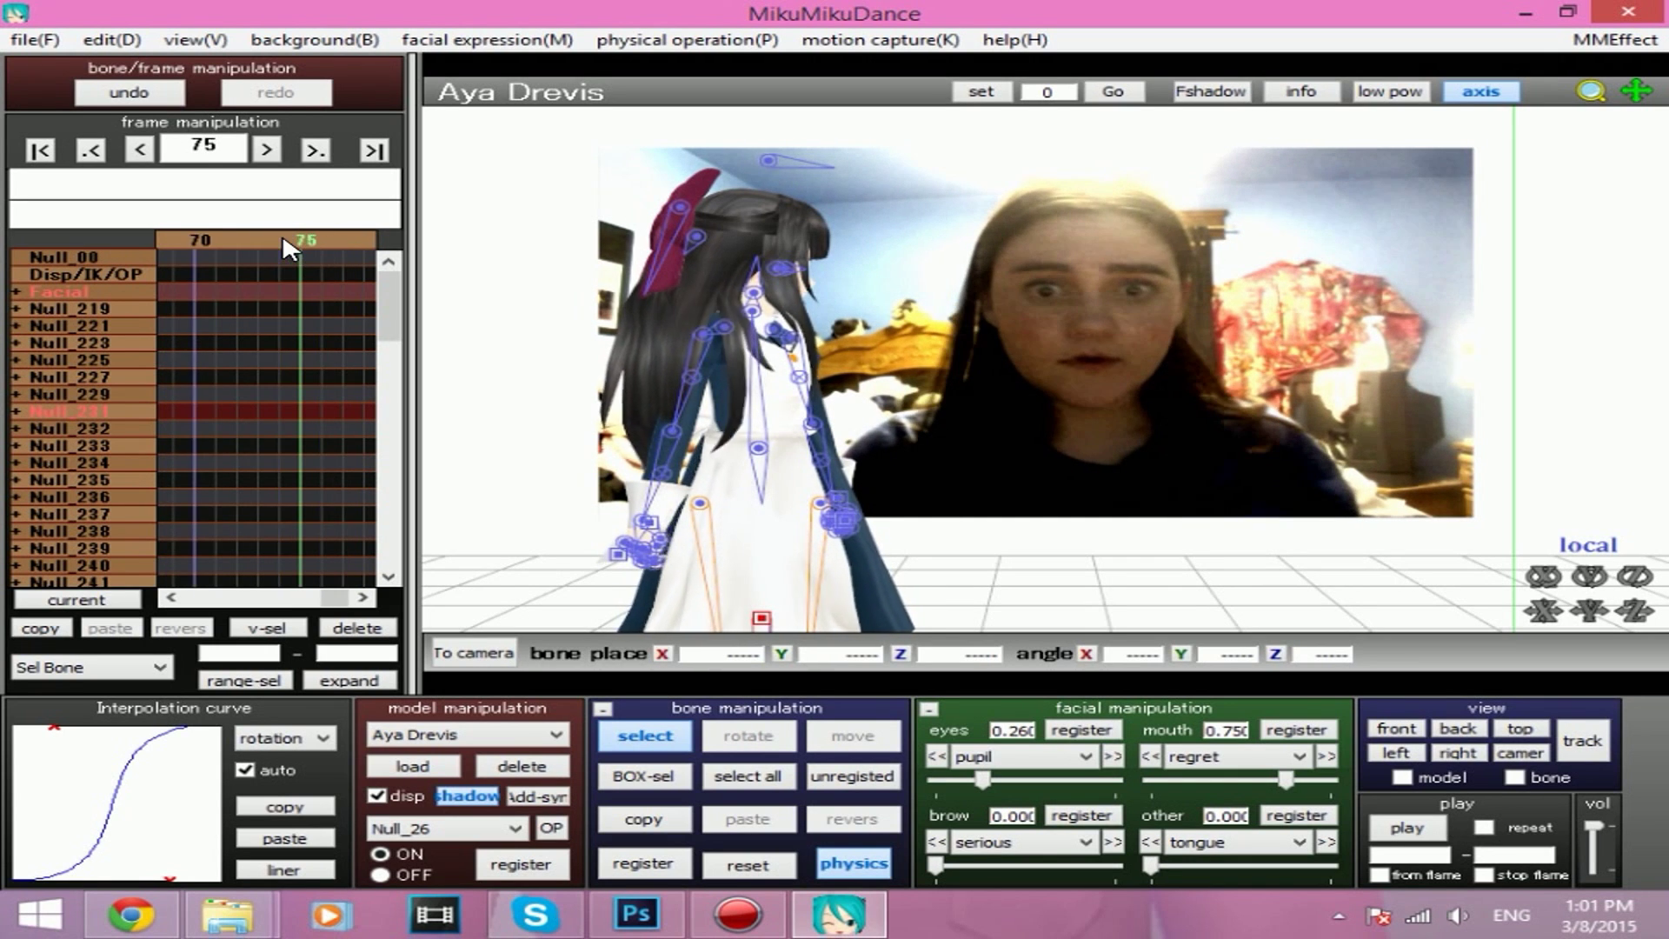
{"action": "left_click", "coordinate": [761, 449]}
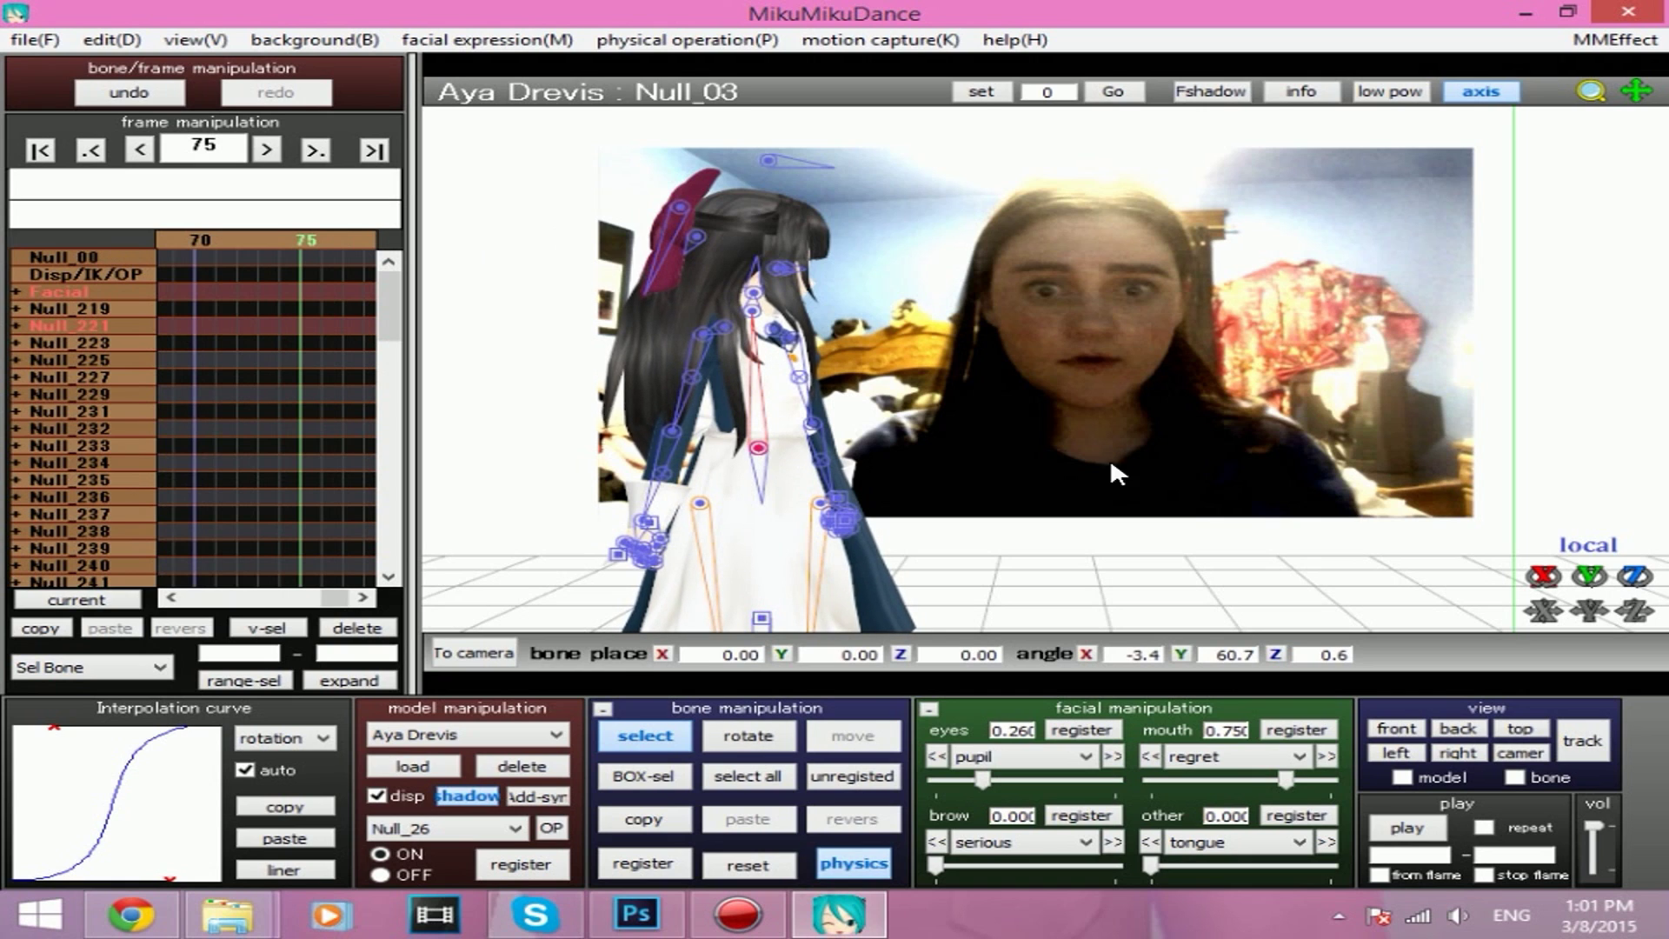
{"action": "left_click", "coordinate": [746, 865]}
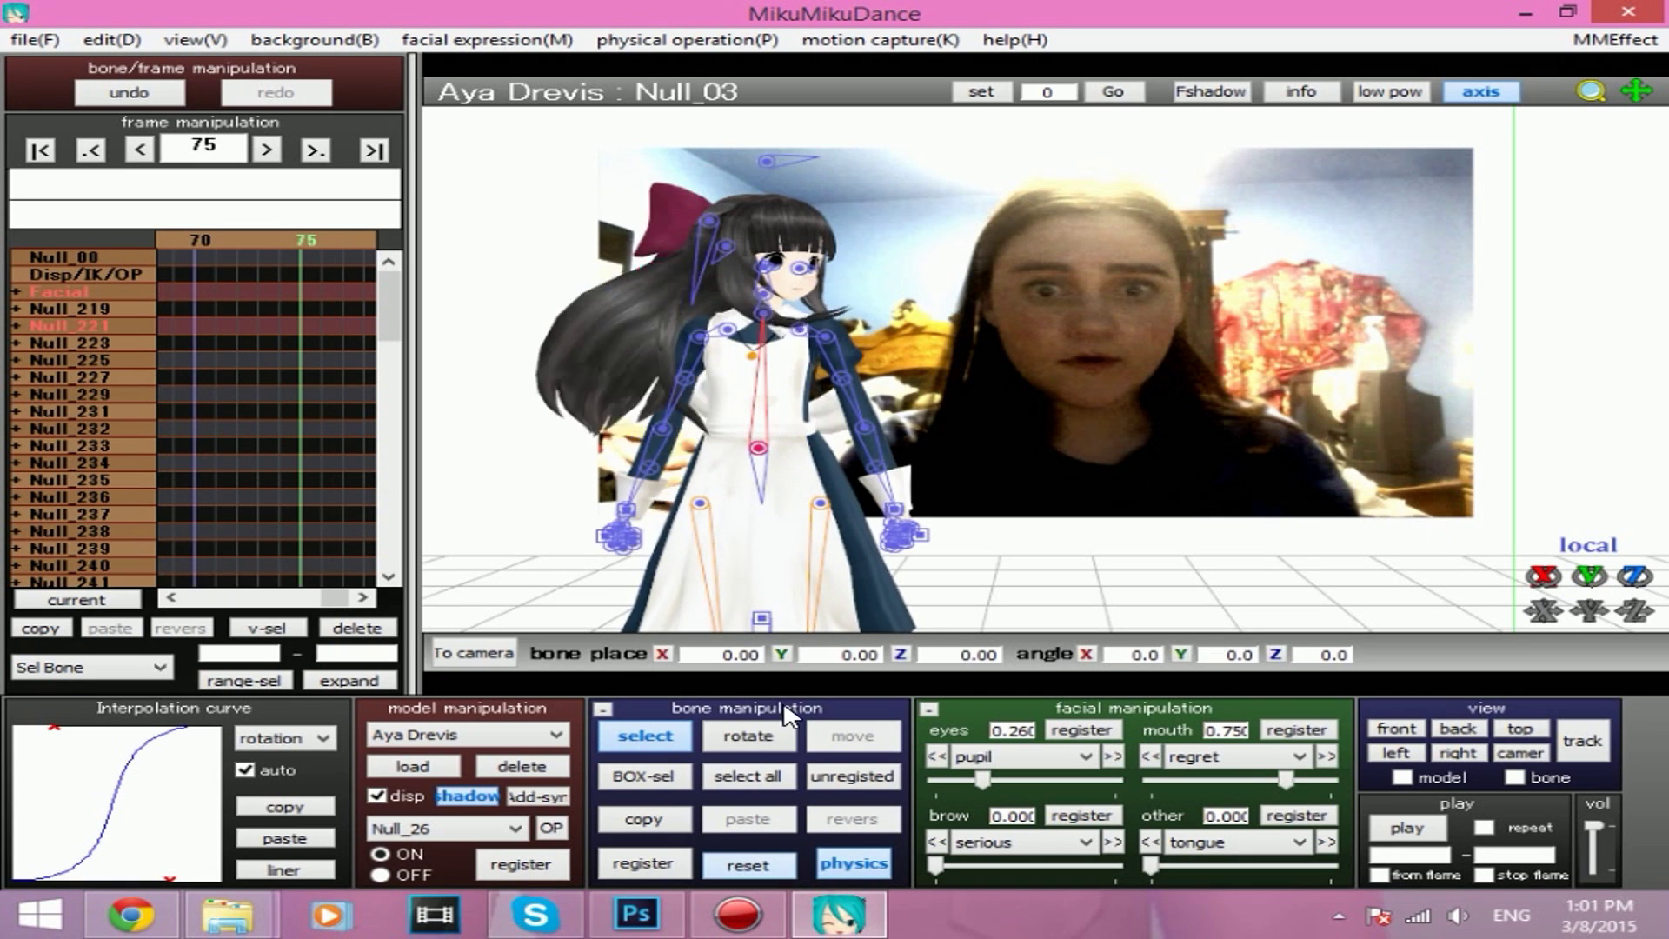
Reset the Null_41, Null_73 and Null_02 bones at frame 75, and register the changed bones with the copied interpolation curve.
{"action": "left_click", "coordinate": [765, 311]}
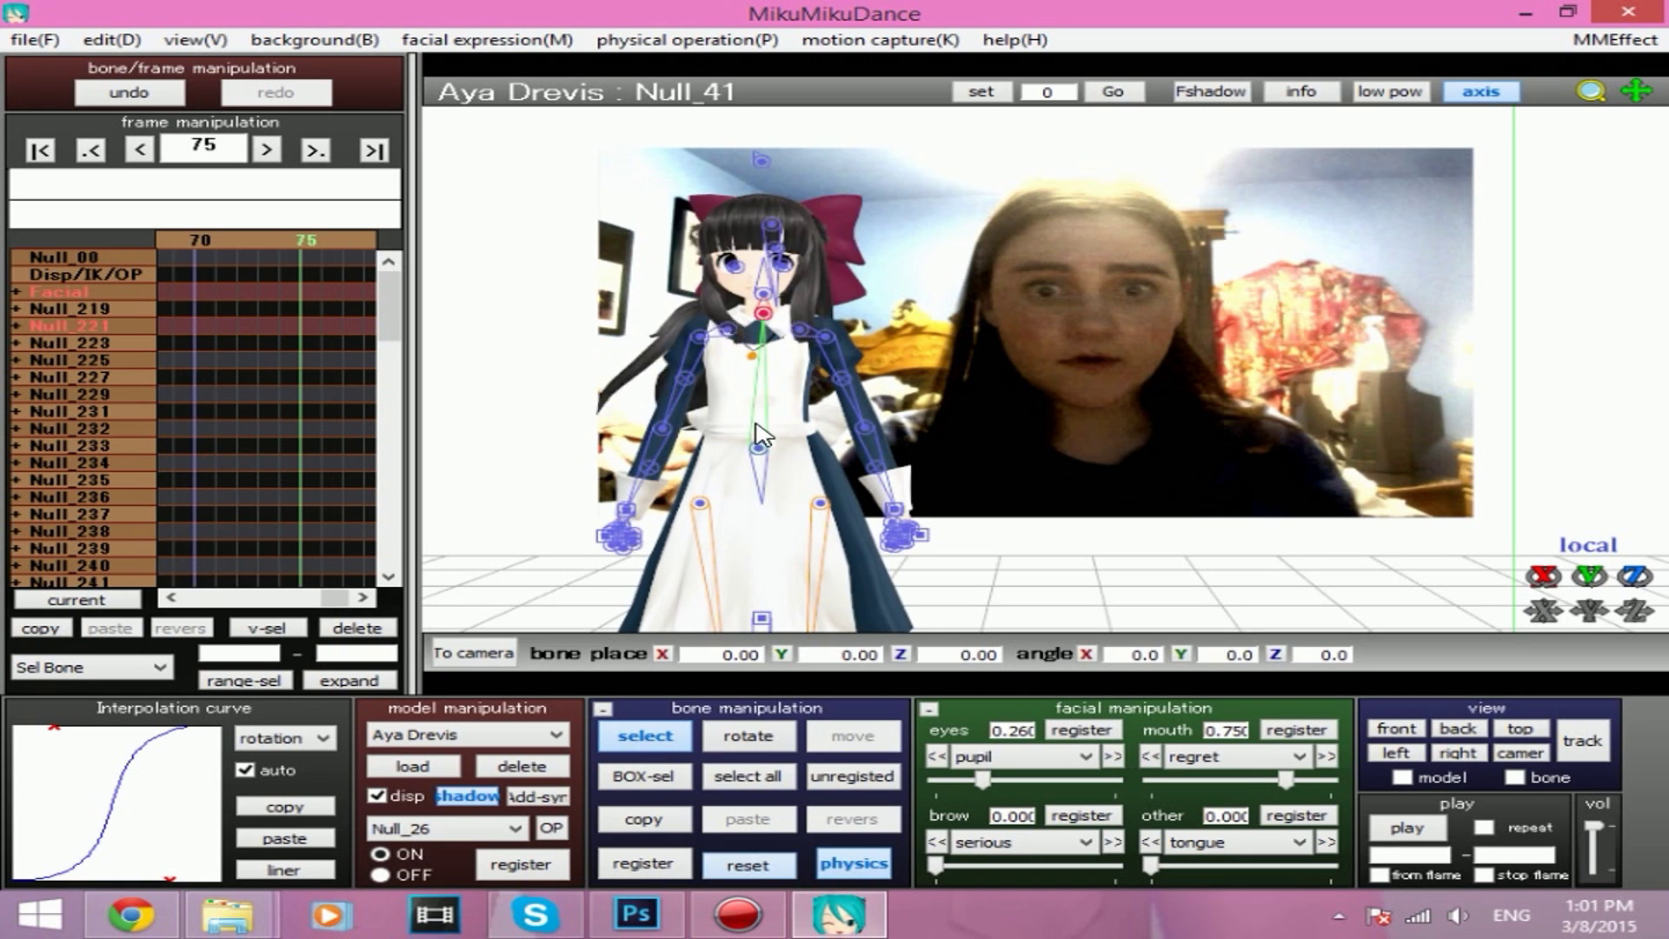
{"action": "left_click", "coordinate": [760, 162]}
{"action": "left_click", "coordinate": [746, 864]}
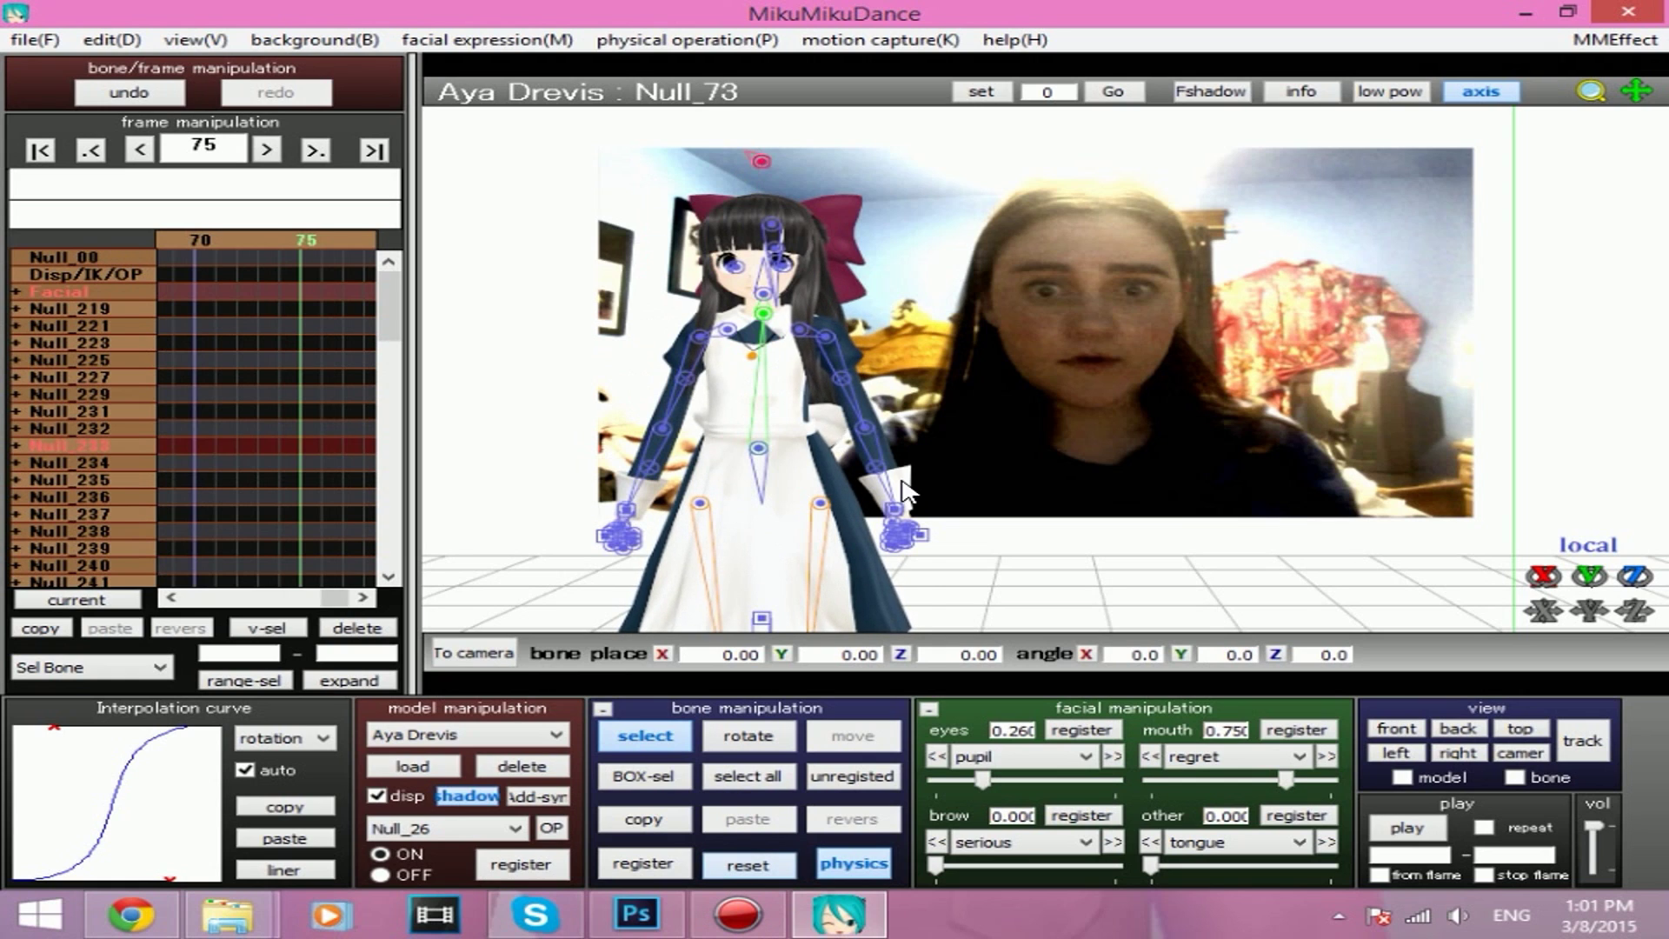
{"action": "left_click", "coordinate": [821, 570]}
{"action": "left_click", "coordinate": [748, 865]}
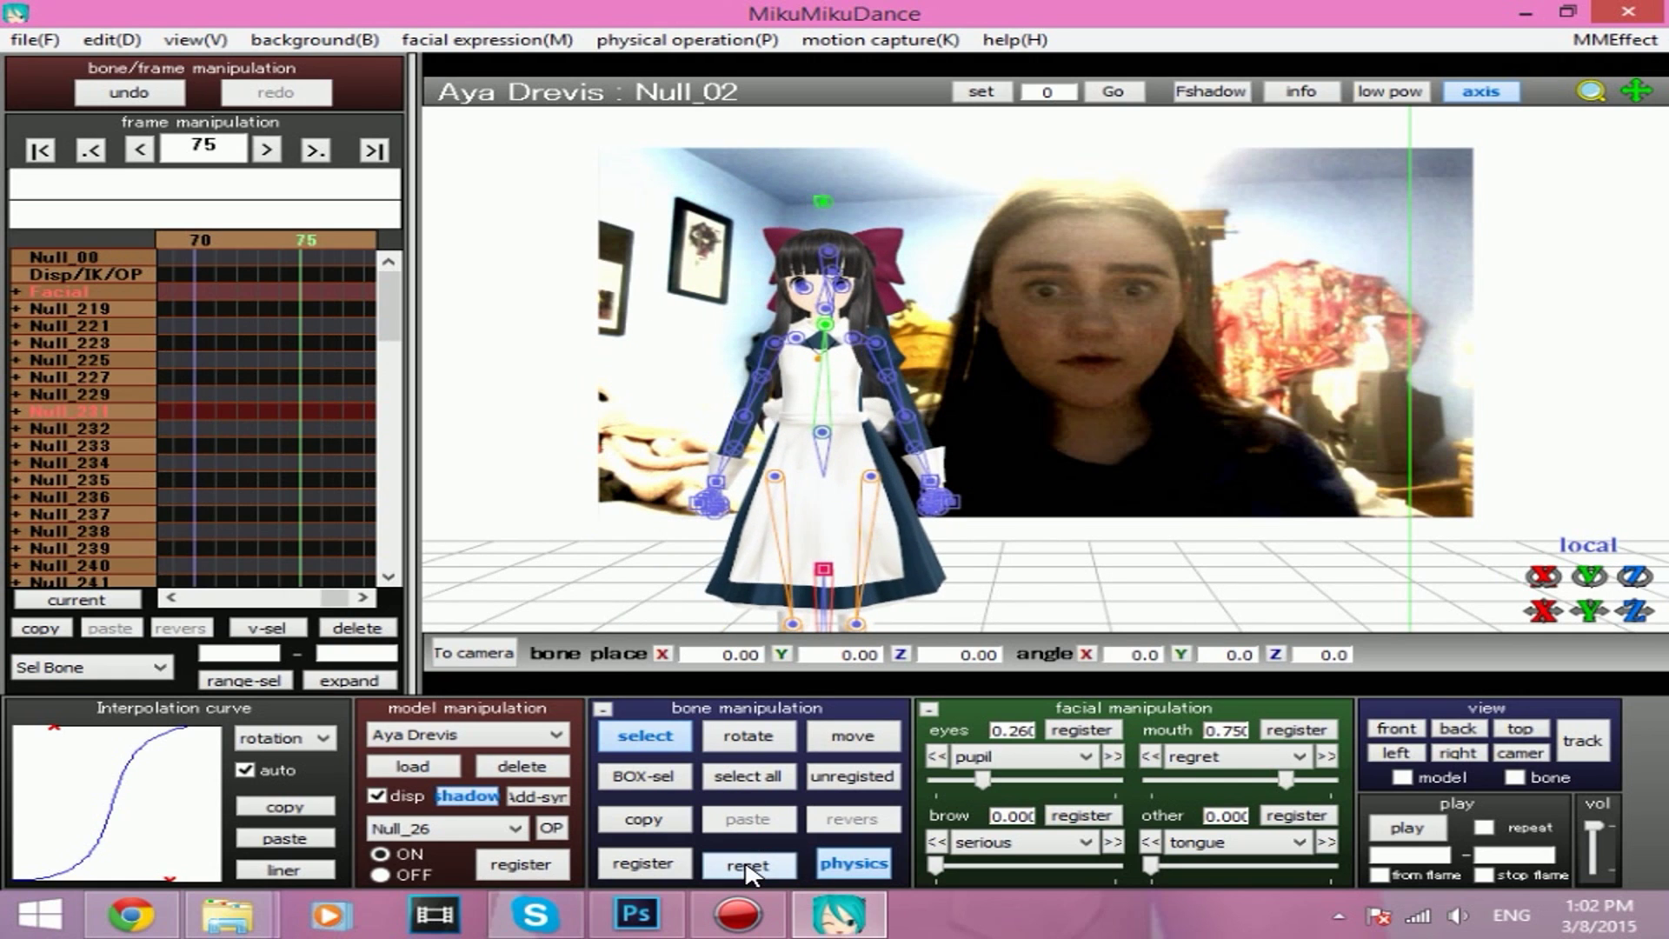
{"action": "left_click", "coordinate": [647, 860]}
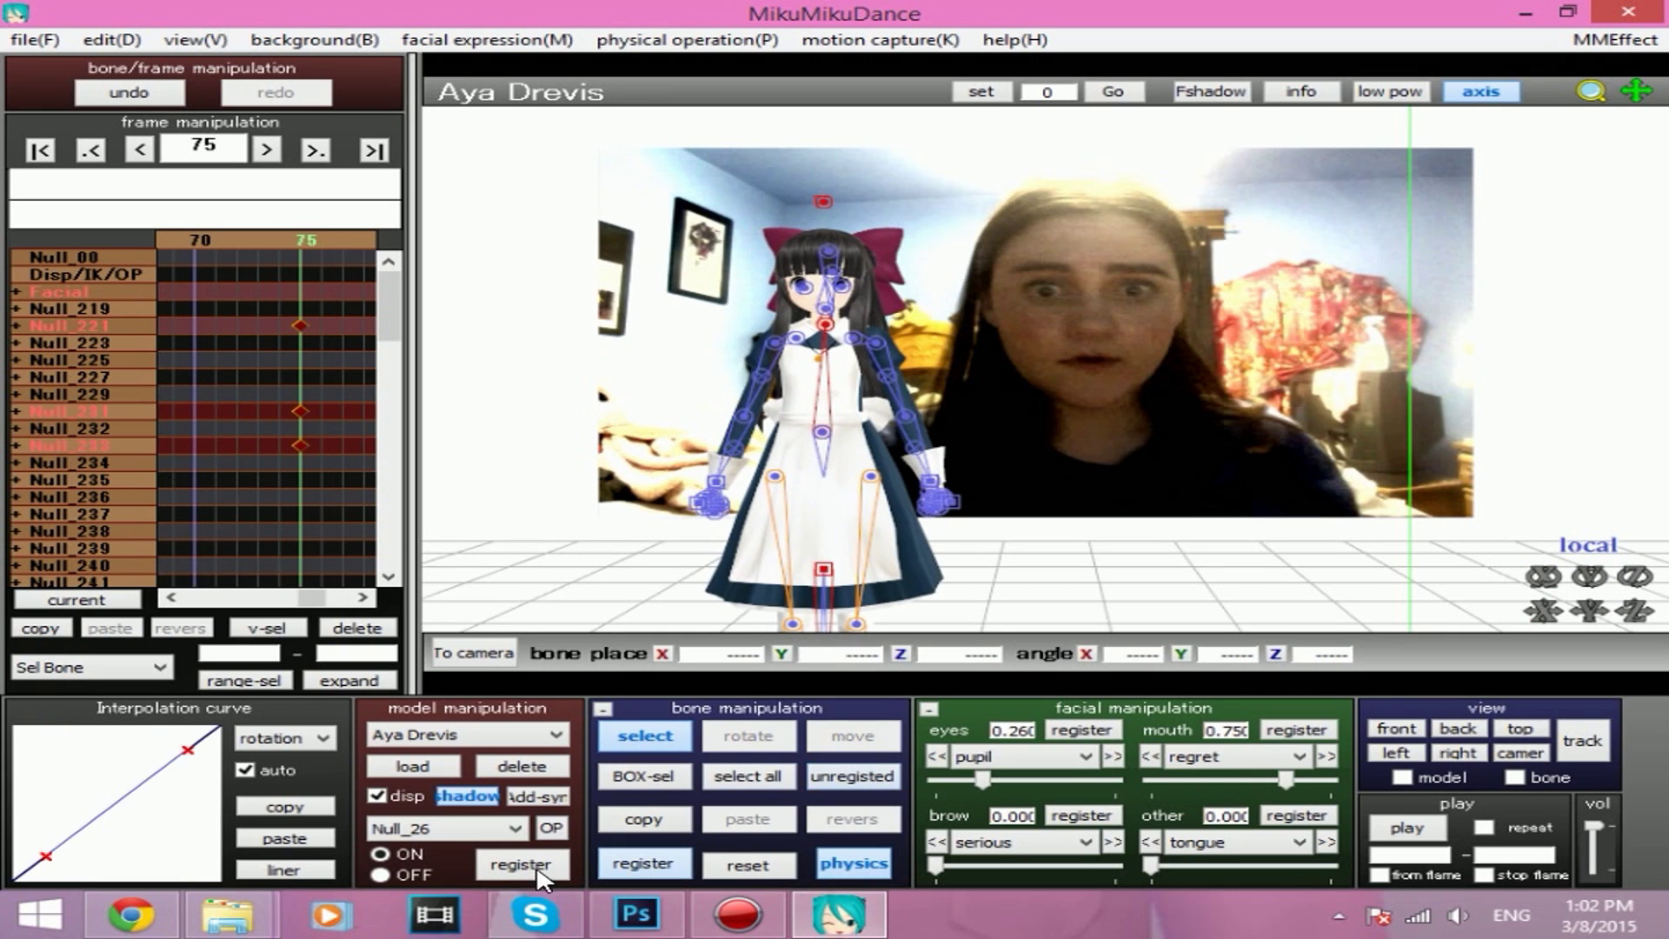
{"action": "left_click", "coordinate": [238, 838]}
Tilt the Null_41 bone to about X -1.1 at frame 75, and register it with the copied interpolation curve.
{"action": "scroll", "coordinate": [1248, 449], "scroll_direction": "up", "scroll_amount": 5}
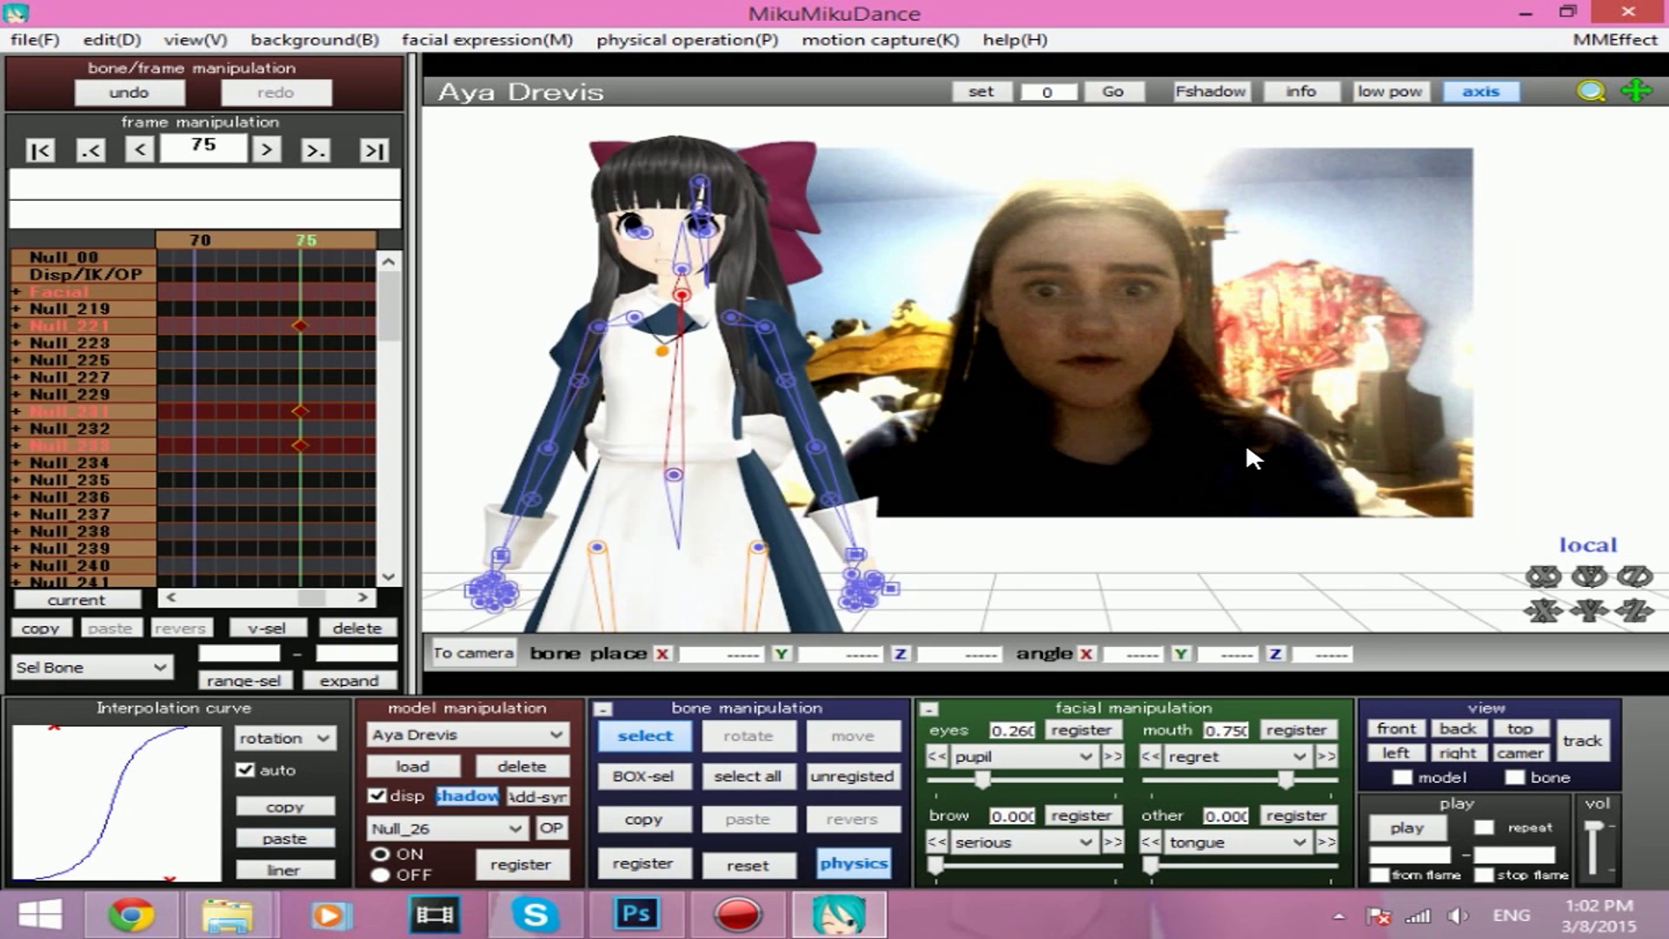
{"action": "scroll", "coordinate": [1256, 420], "scroll_direction": "up", "scroll_amount": 5}
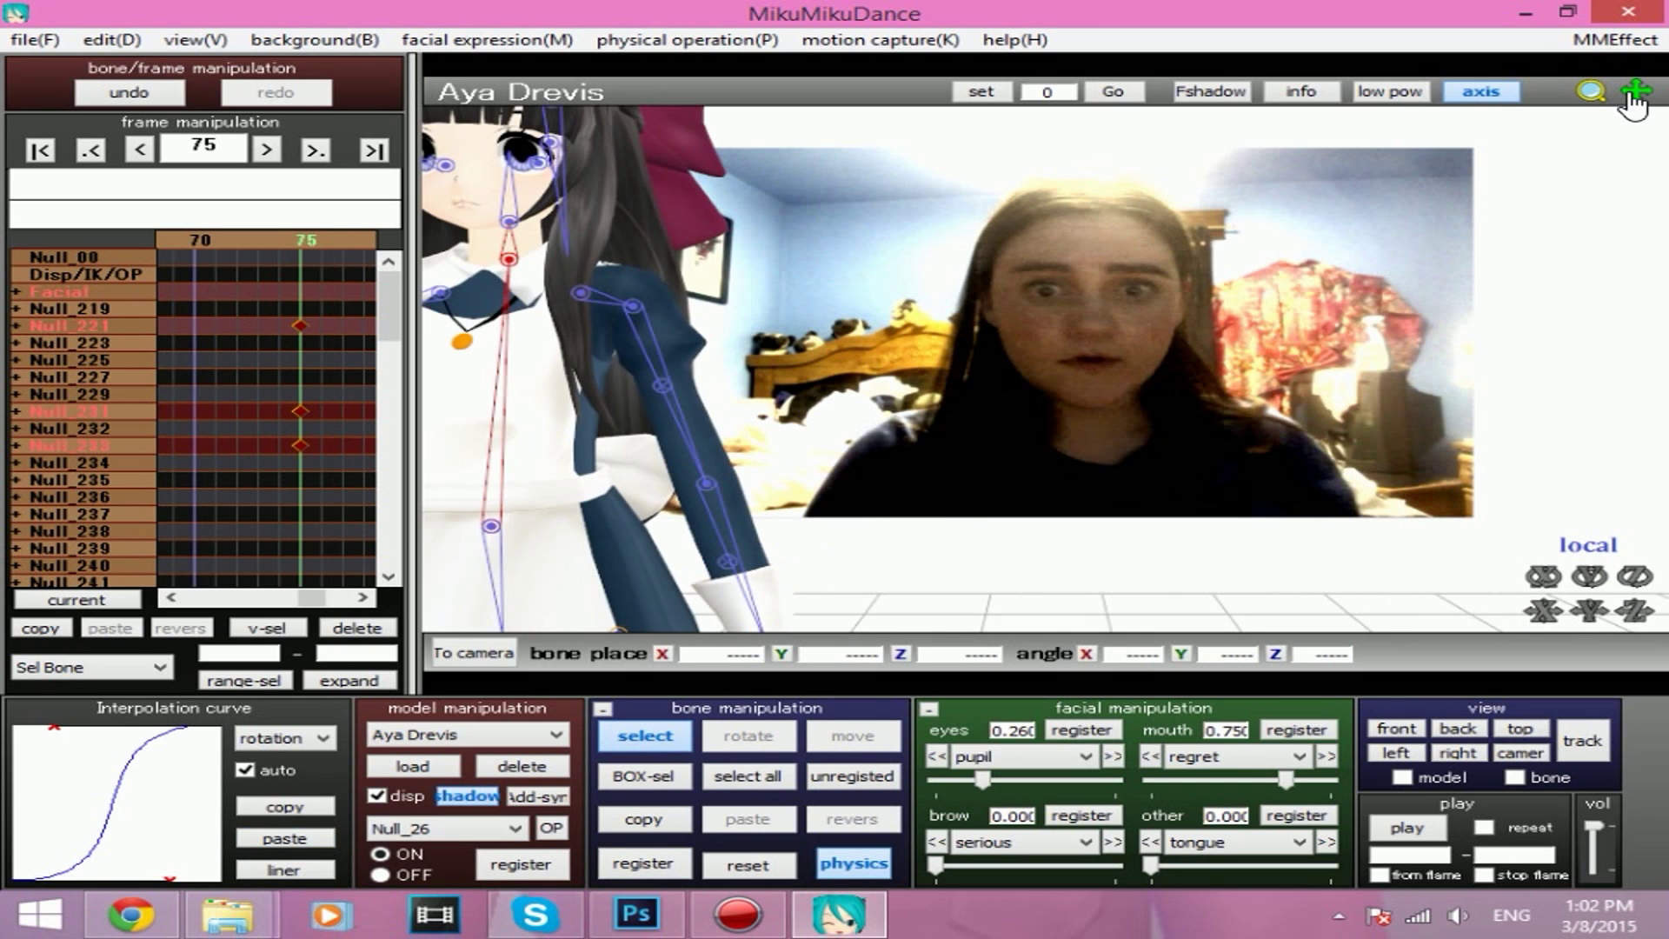
{"action": "left_click_drag", "start_coordinate": [1632, 96], "coordinate": [1668, 231]}
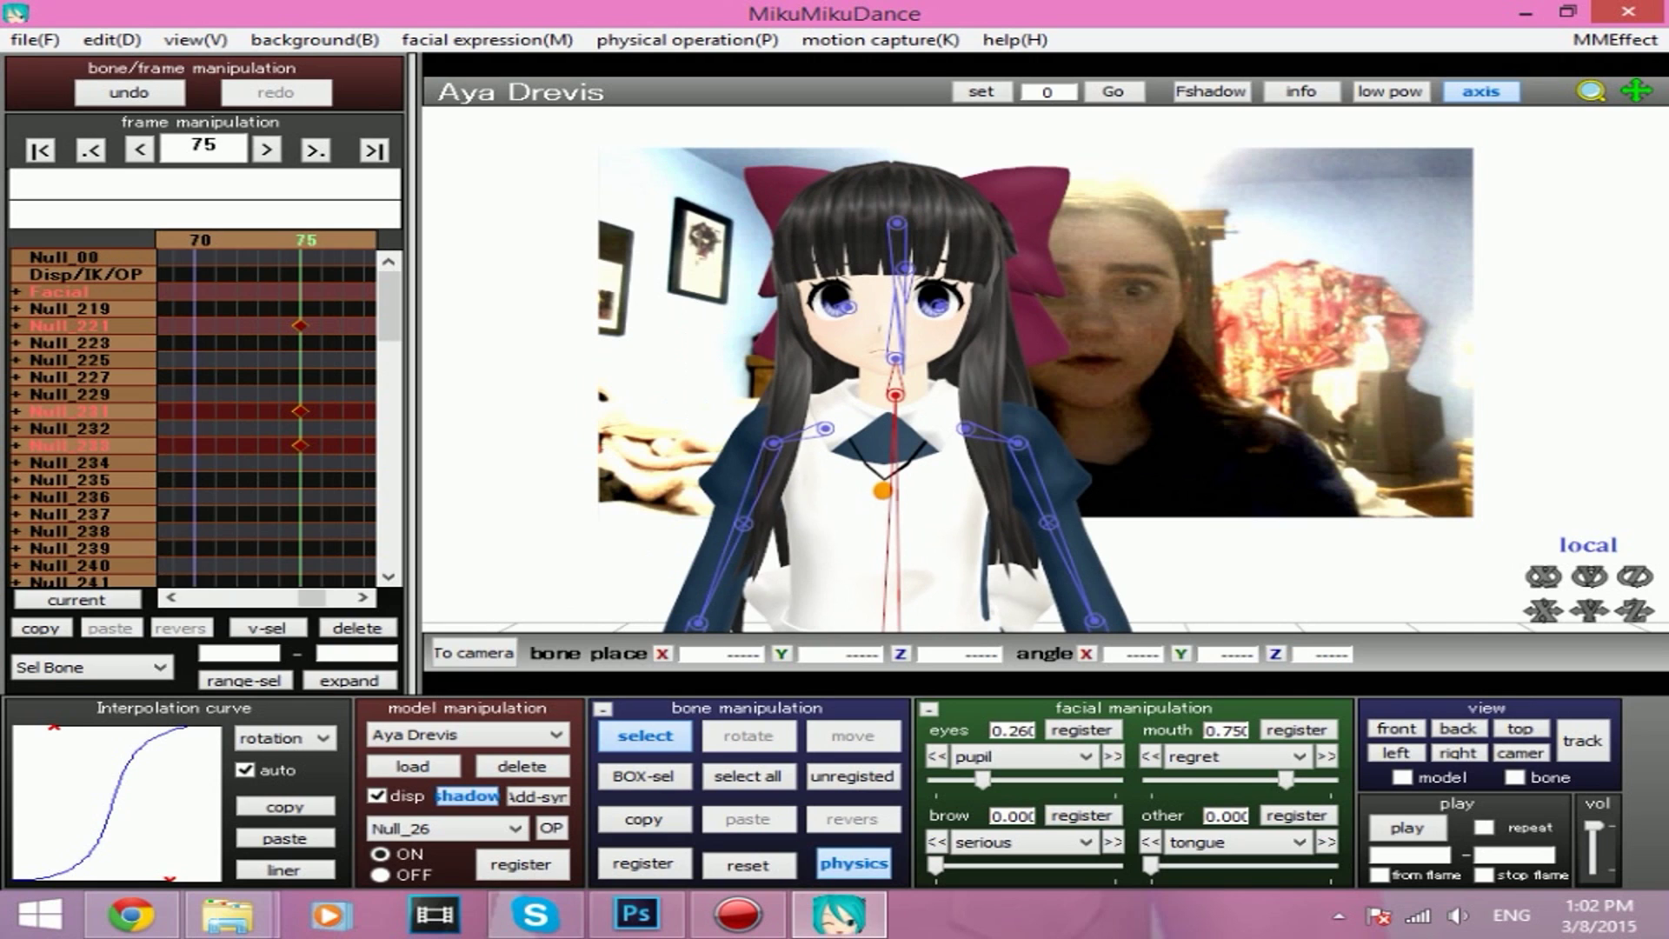
{"action": "left_click", "coordinate": [895, 401]}
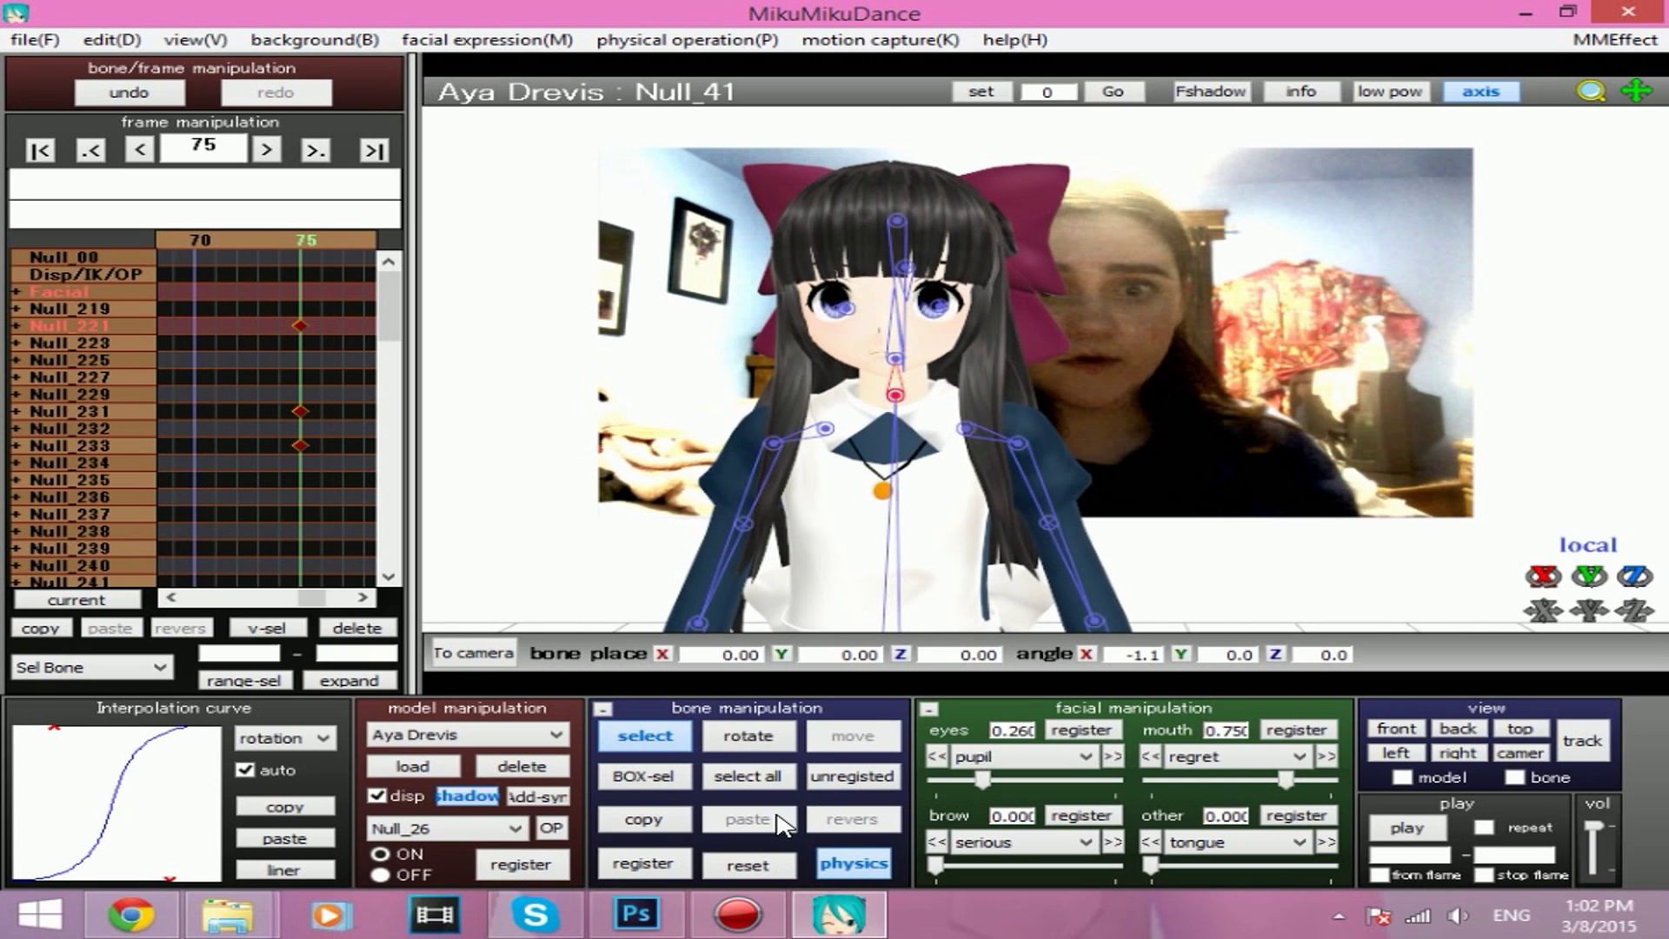
{"action": "left_click", "coordinate": [821, 777]}
{"action": "left_click", "coordinate": [634, 853]}
{"action": "left_click", "coordinate": [273, 840]}
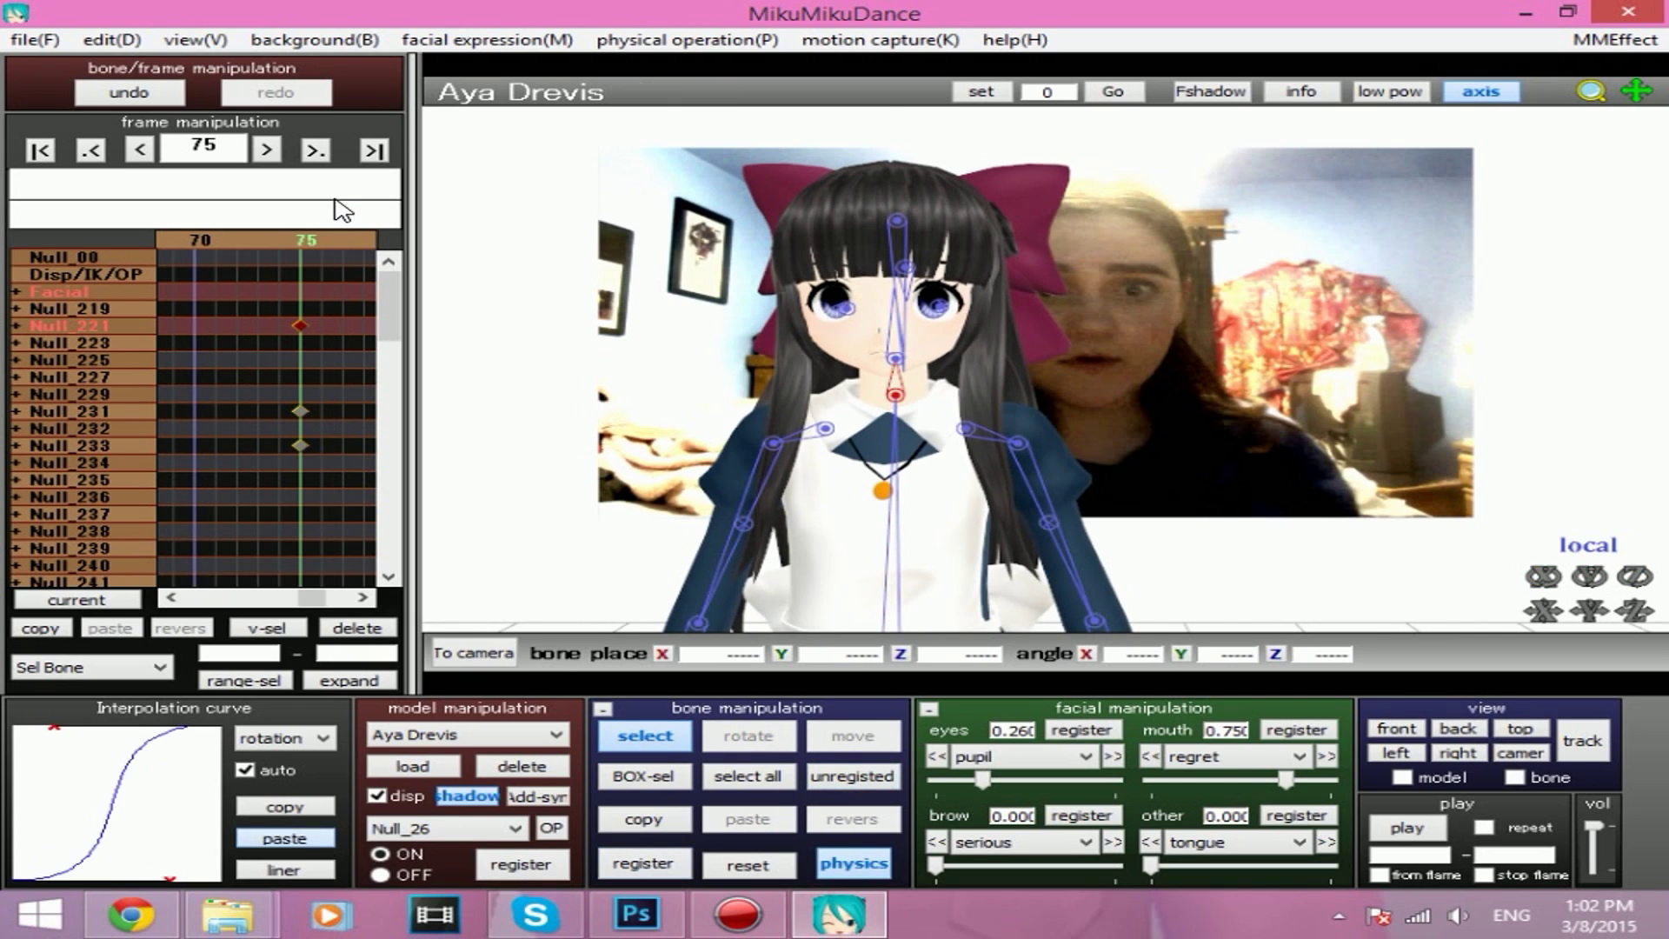
Step through the frames from 75 to 114, examining the video for the face's next change of pose.
{"action": "left_click", "coordinate": [335, 243]}
{"action": "left_click", "coordinate": [336, 242]}
{"action": "left_click", "coordinate": [335, 243]}
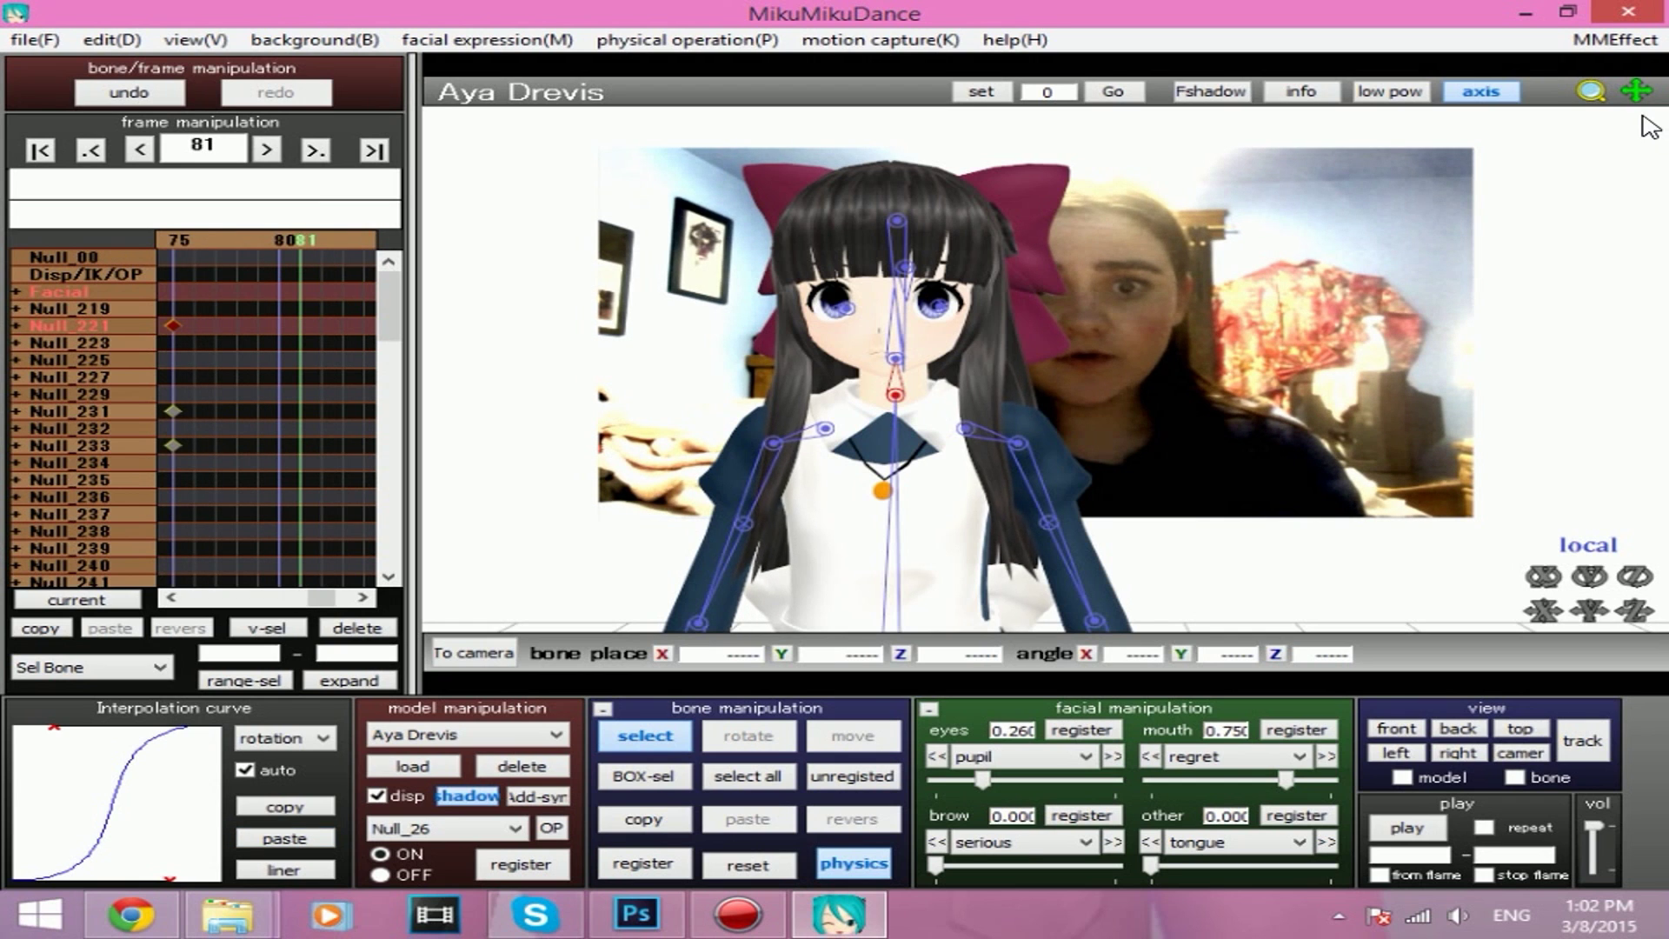
{"action": "left_click_drag", "start_coordinate": [1632, 97], "coordinate": [1667, 116]}
{"action": "middle_click_drag", "start_coordinate": [1222, 272], "coordinate": [908, 210]}
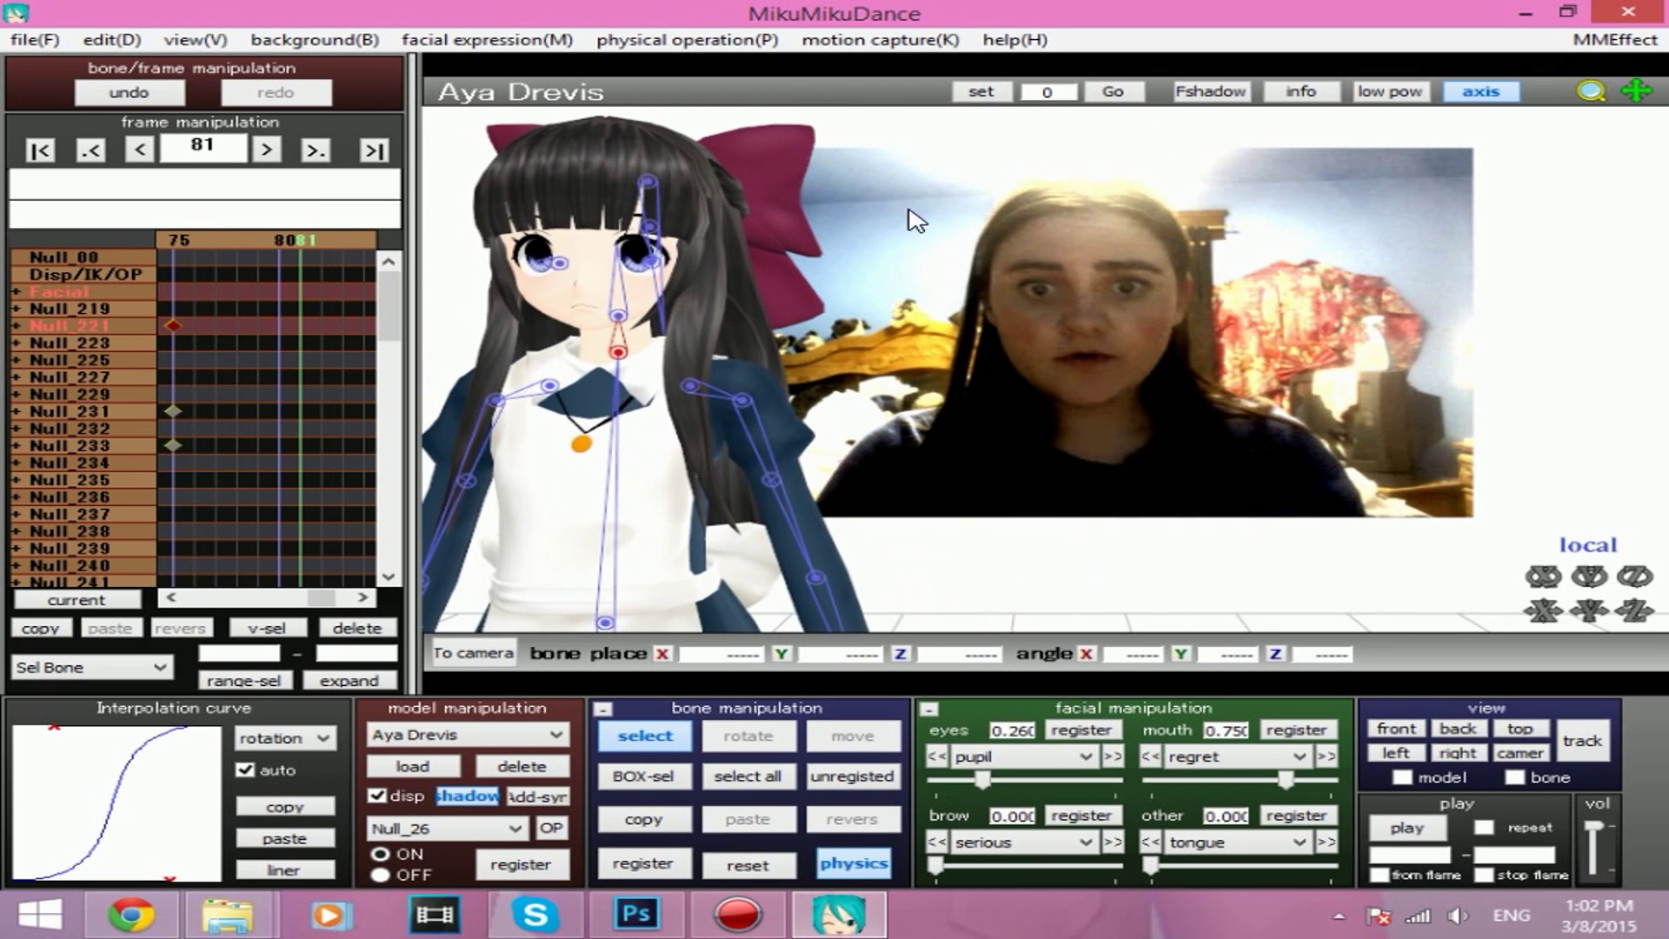
{"action": "key", "text": "Right"}
{"action": "key", "text": "Right"}
{"action": "key", "text": "Right"}
{"action": "key", "text": "Right"}
{"action": "key", "text": "Right"}
{"action": "key", "text": "Right"}
{"action": "key", "text": "Right"}
{"action": "key", "text": "Right"}
{"action": "key", "text": "Right"}
{"action": "key", "text": "Right"}
{"action": "key", "text": "Right"}
{"action": "key", "text": "Right"}
{"action": "key", "text": "Right"}
{"action": "key", "text": "Right"}
{"action": "key", "text": "Right"}
{"action": "key", "text": "Right"}
{"action": "key", "text": "Right"}
{"action": "key", "text": "Right"}
{"action": "key", "text": "Right"}
{"action": "key", "text": "Right"}
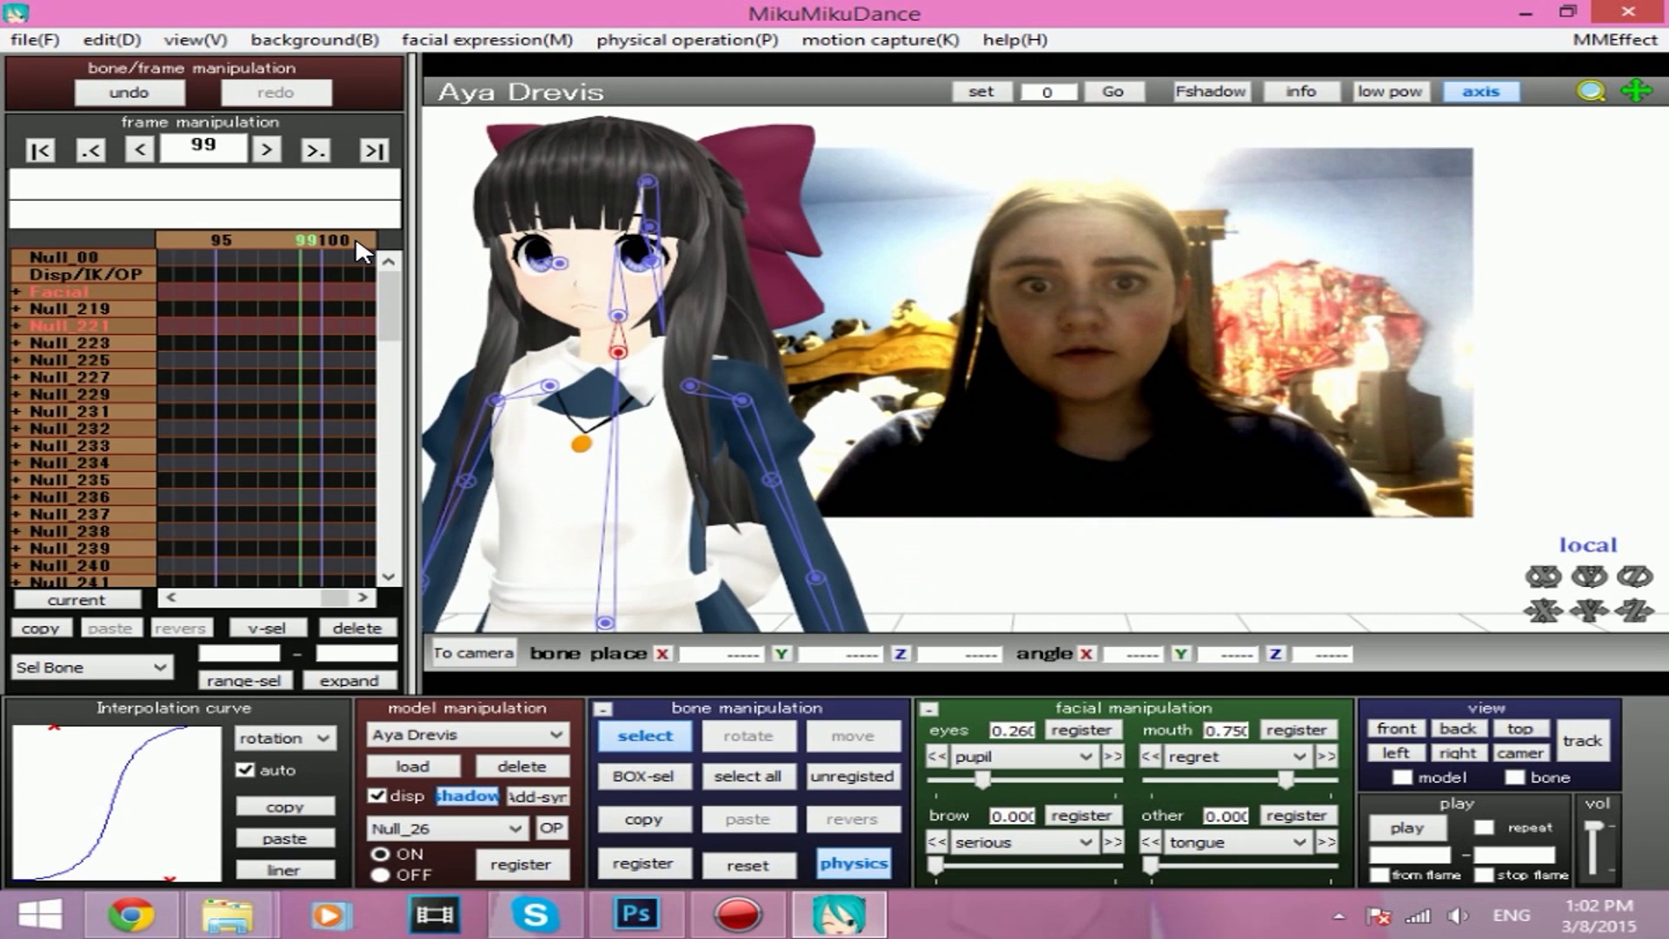
{"action": "key", "text": "Right"}
{"action": "key", "text": "Right"}
{"action": "key", "text": "Right"}
{"action": "key", "text": "Right"}
{"action": "key", "text": "Right"}
{"action": "key", "text": "Right"}
{"action": "key", "text": "Right"}
{"action": "key", "text": "Right"}
{"action": "key", "text": "Right"}
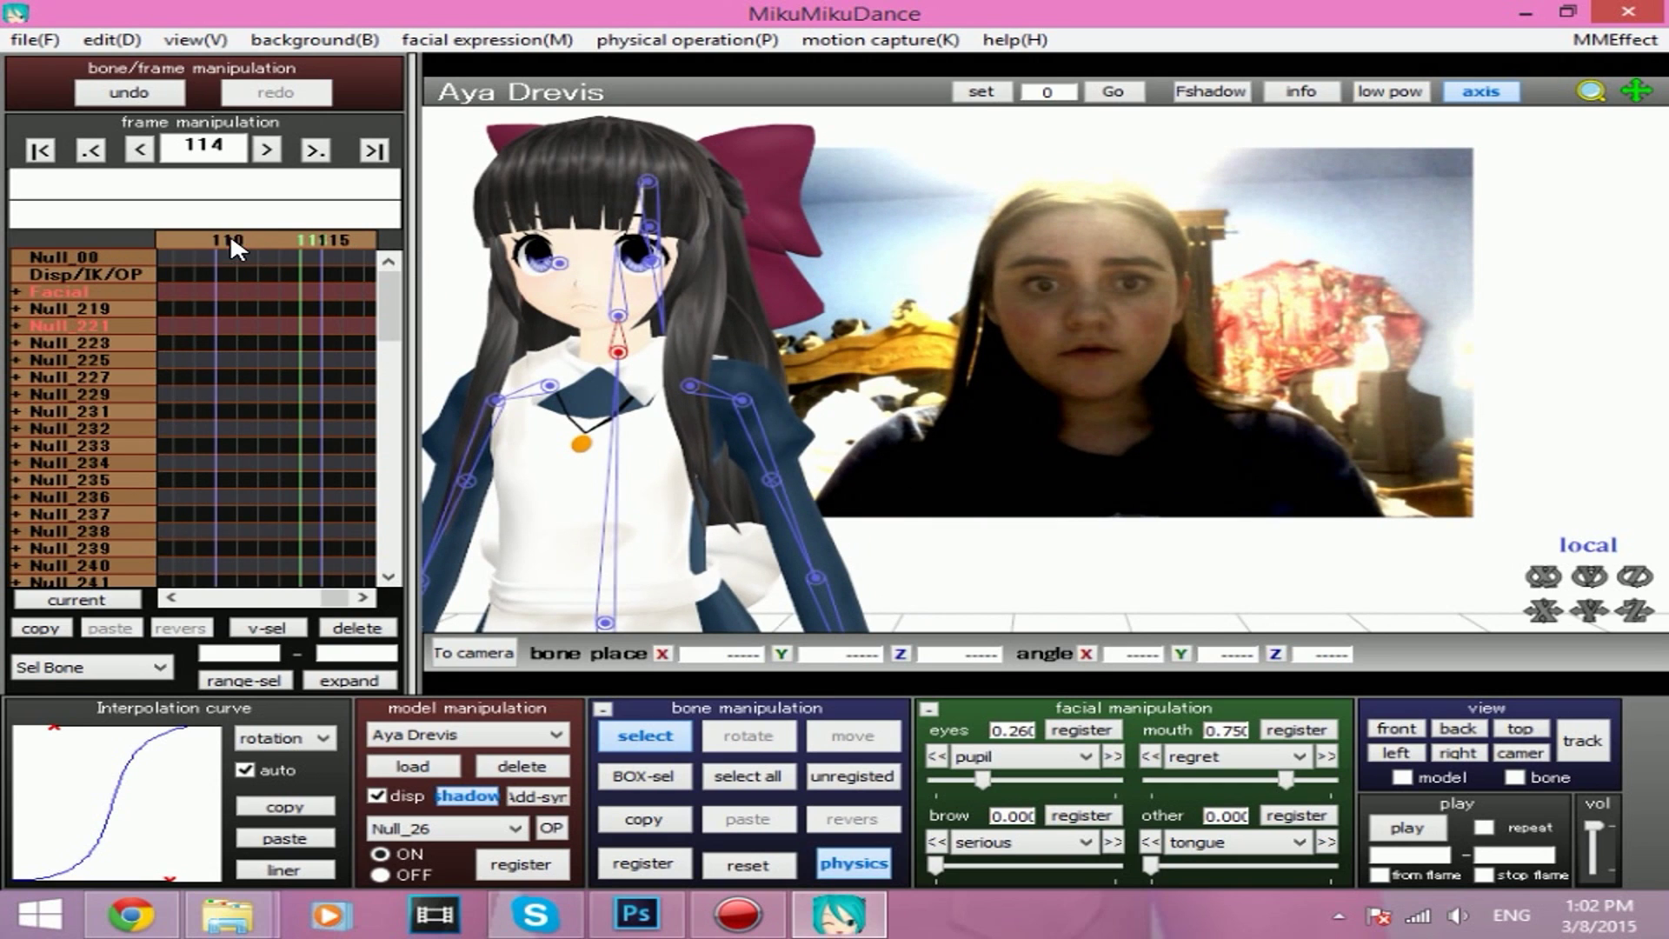
Register all of the model's bones at frame 110 to hold the forward-facing pose.
{"action": "left_click", "coordinate": [232, 240]}
{"action": "left_click", "coordinate": [880, 784]}
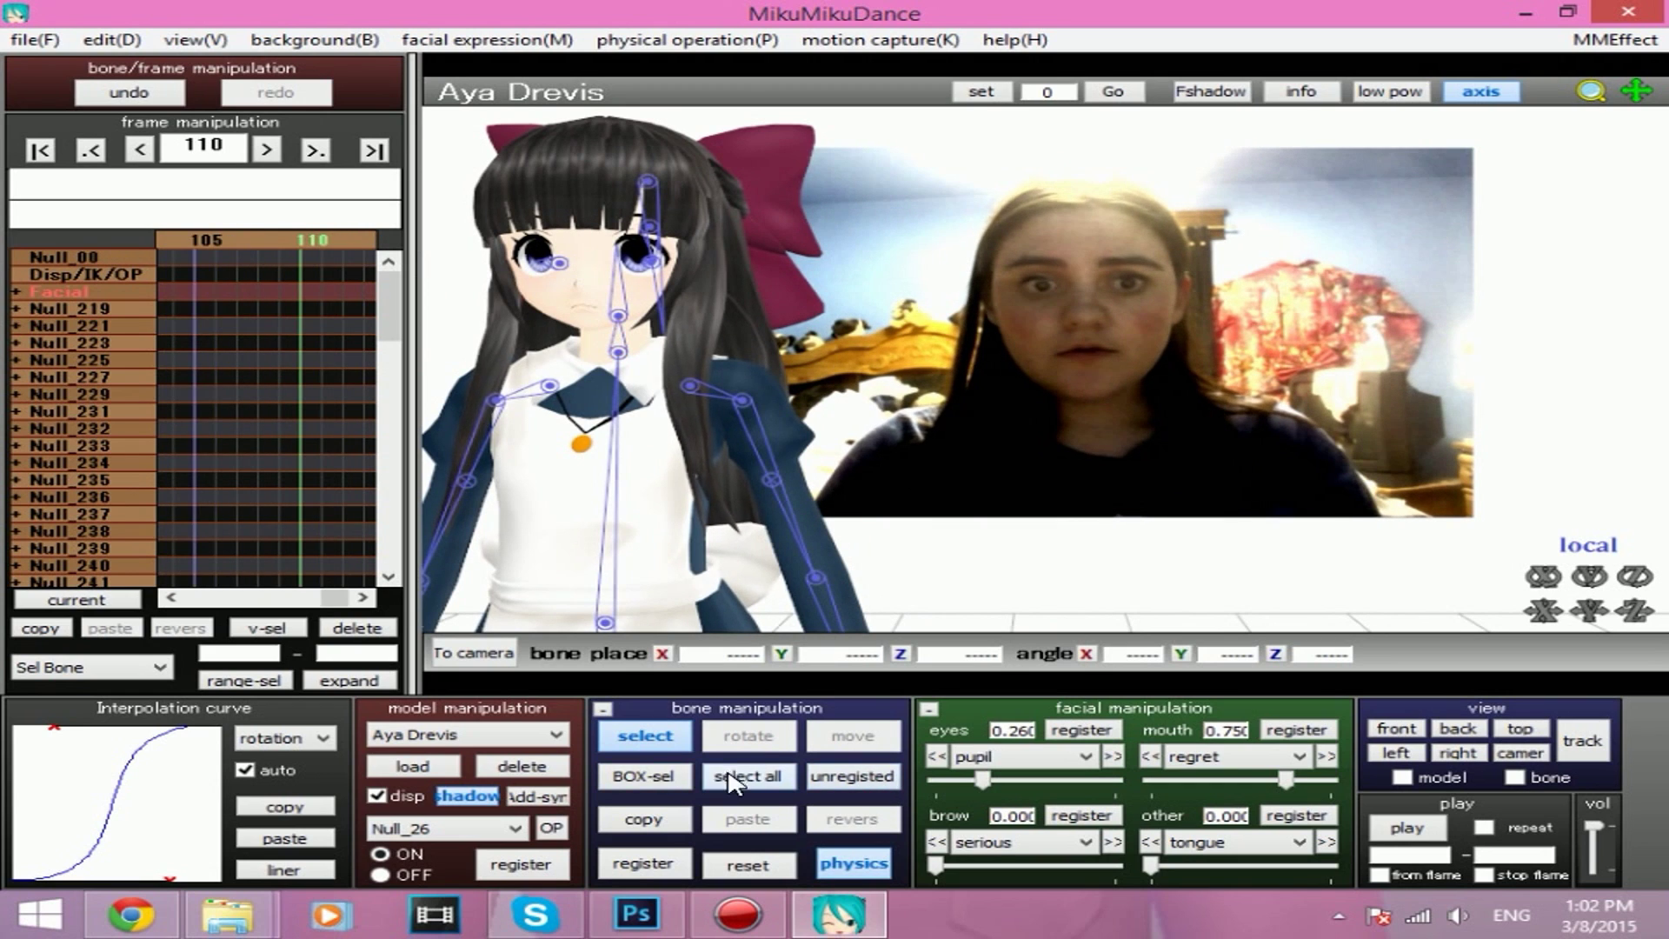
{"action": "left_click", "coordinate": [734, 776]}
{"action": "key", "text": "Return"}
Register the pupil eye morph at 0.26 on frame 110, and switch the eye morph to blink.
{"action": "left_click", "coordinate": [352, 236]}
{"action": "left_click", "coordinate": [352, 236]}
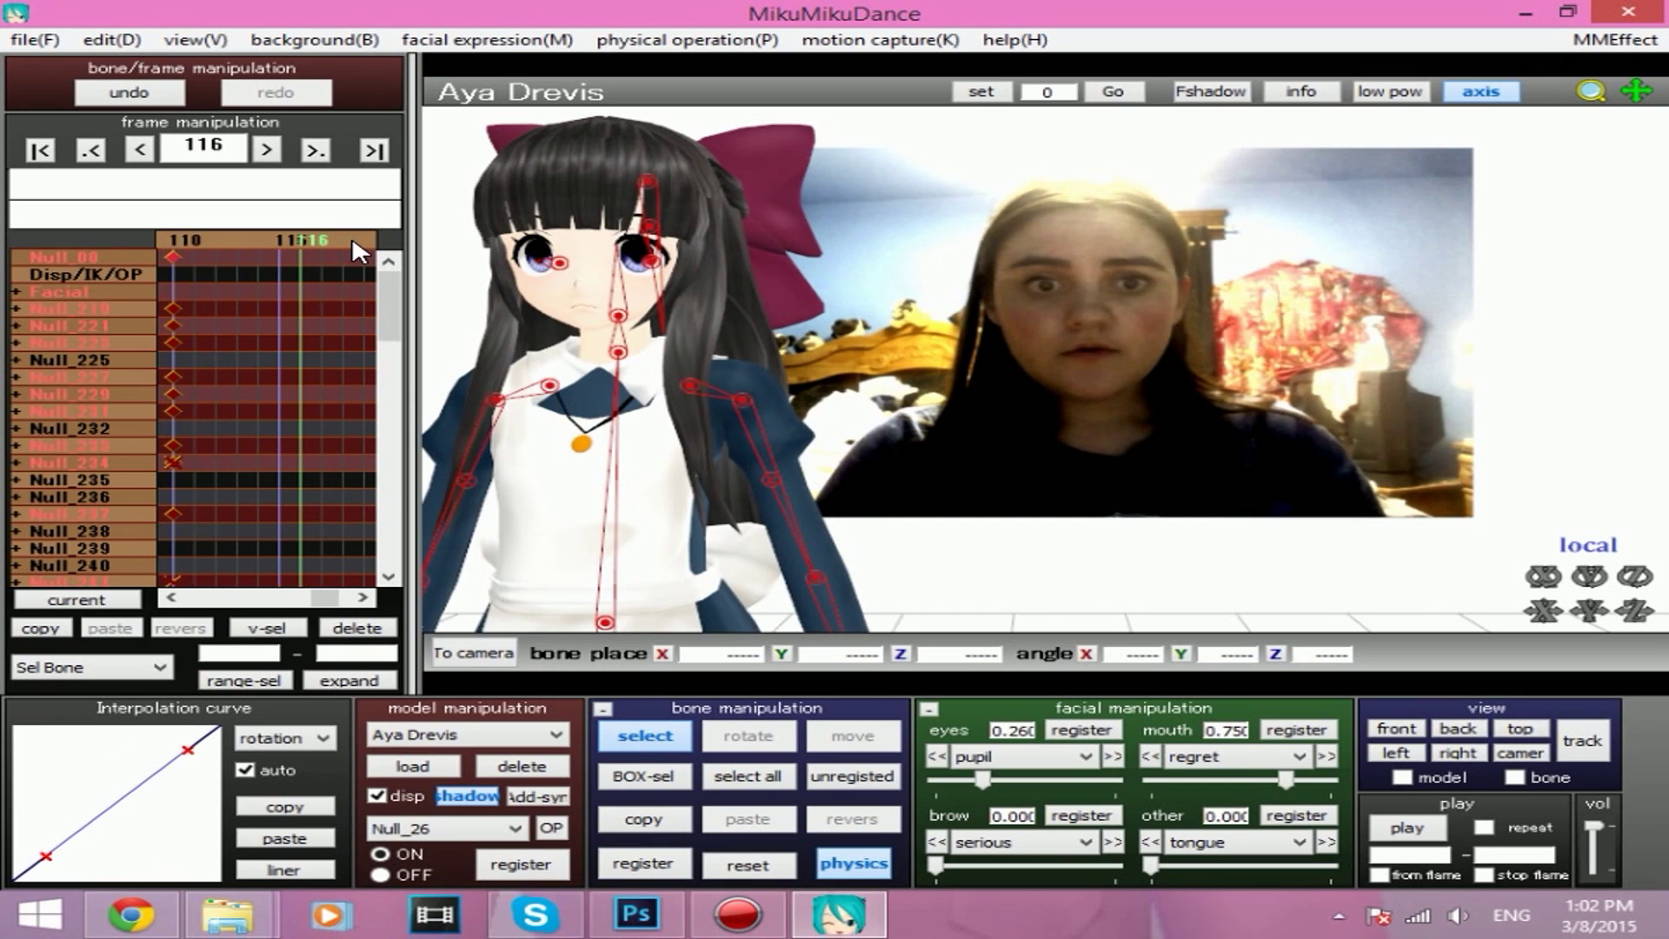
{"action": "left_click", "coordinate": [229, 236]}
{"action": "left_click", "coordinate": [233, 236]}
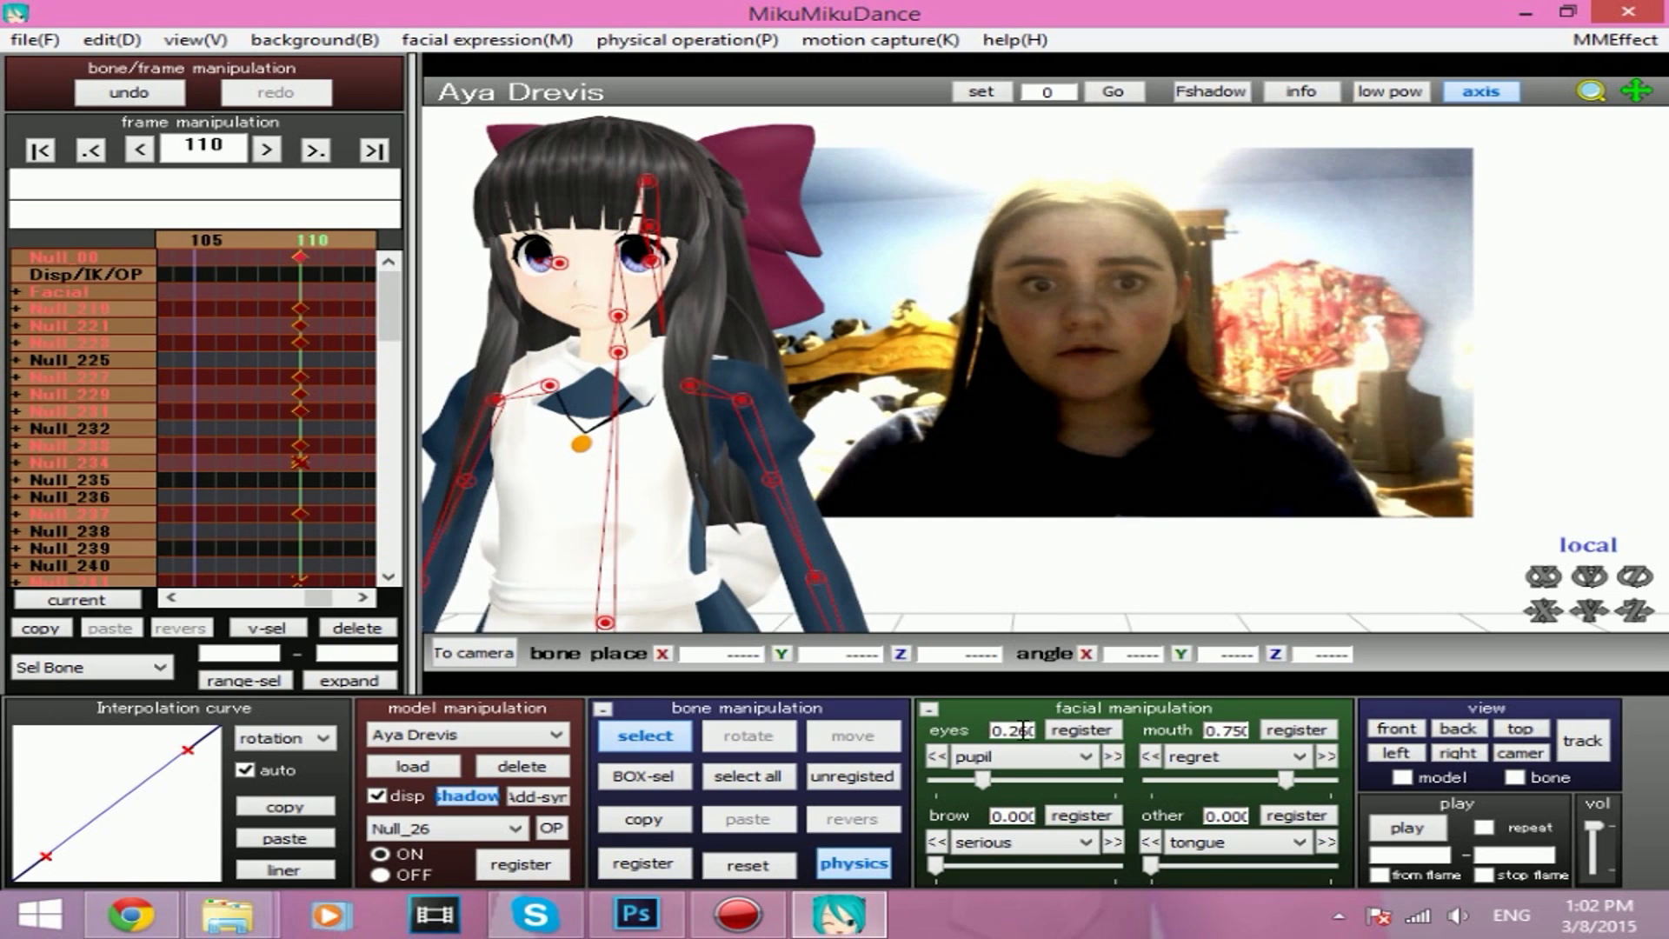
{"action": "left_click", "coordinate": [1073, 731]}
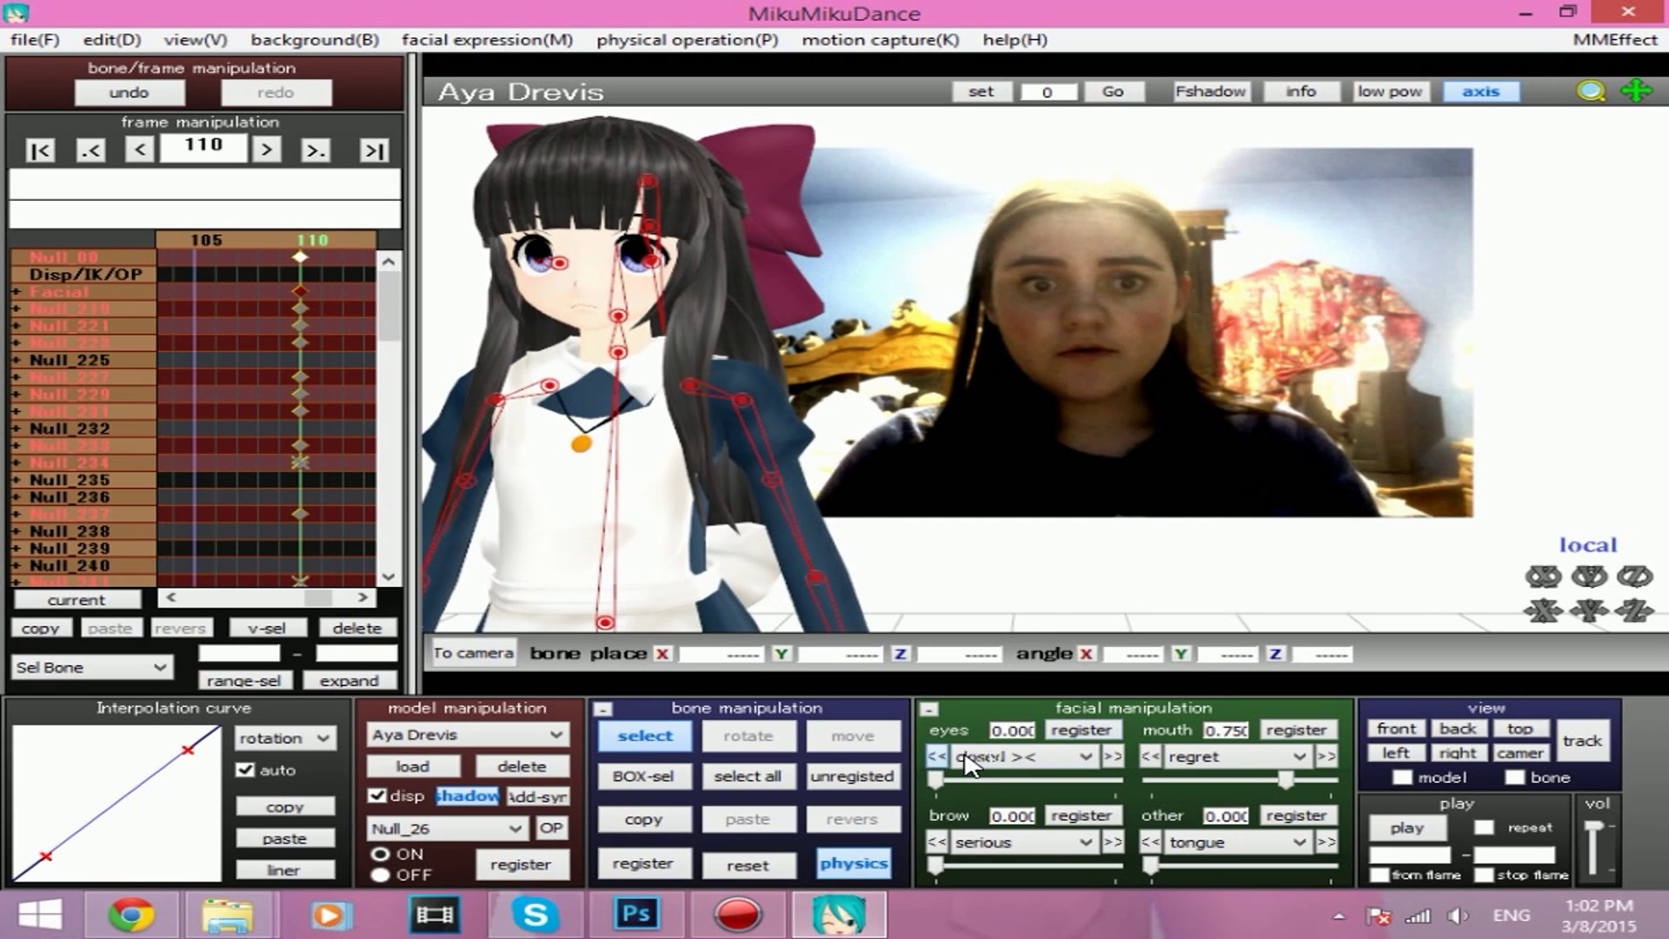
{"action": "left_click", "coordinate": [967, 765]}
{"action": "left_click", "coordinate": [969, 541]}
Step through the frames from 110 to 140, examining how the filmed head turns and looks down.
{"action": "left_click", "coordinate": [349, 240]}
{"action": "left_click", "coordinate": [348, 240]}
{"action": "left_click", "coordinate": [349, 240]}
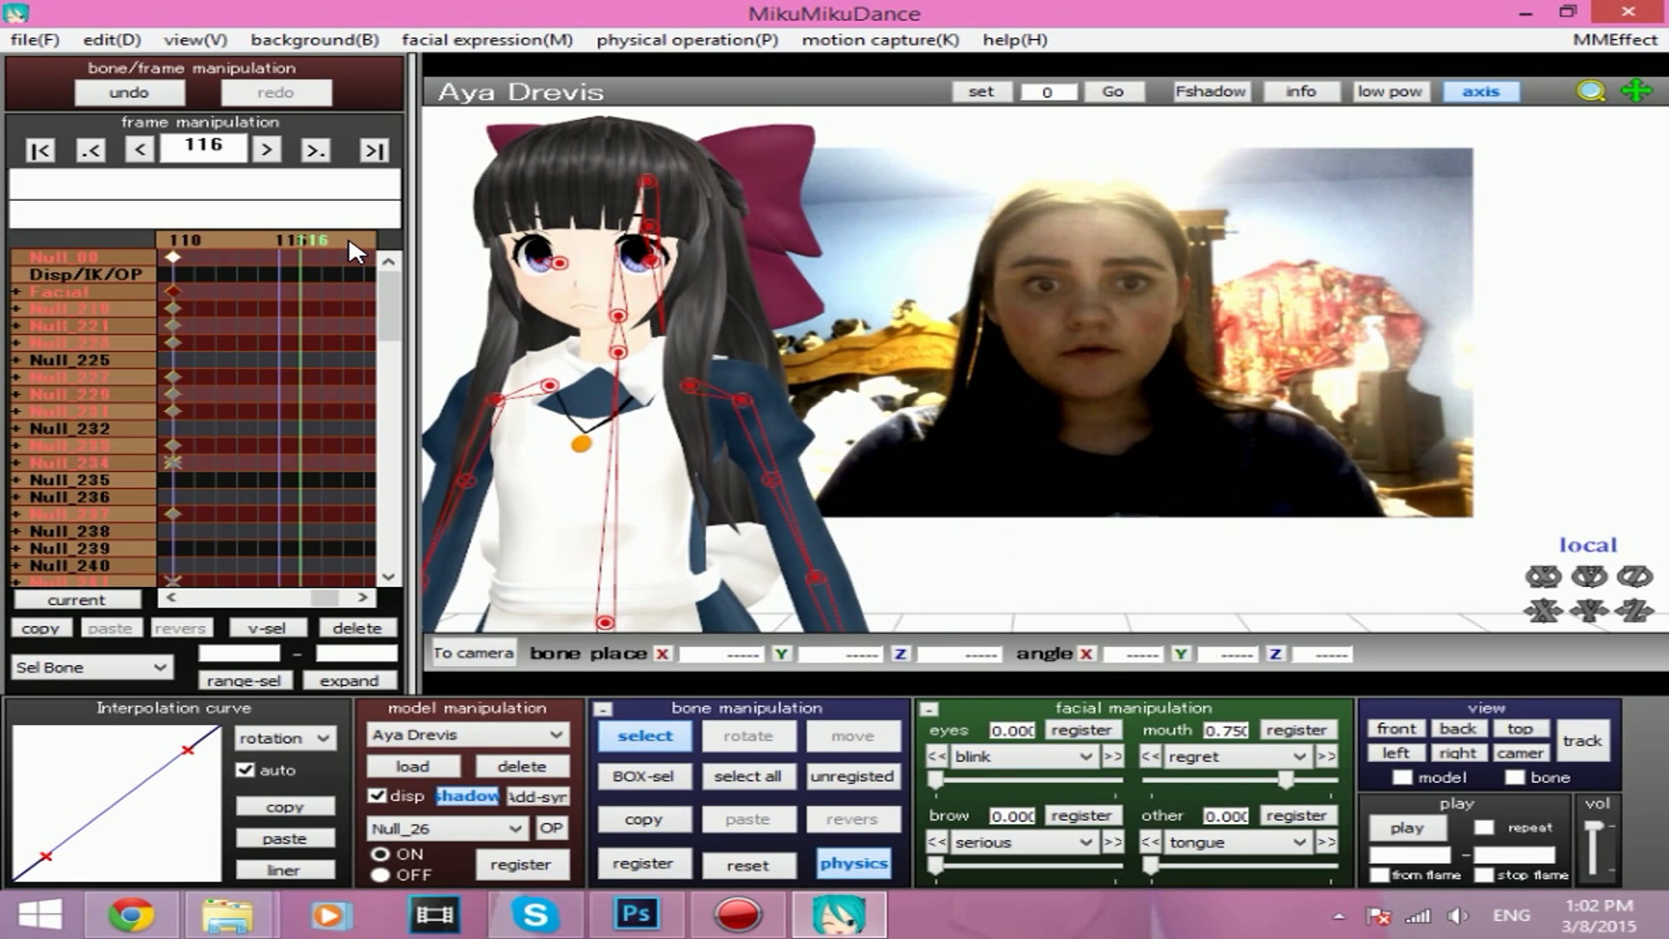
{"action": "left_click", "coordinate": [348, 240]}
{"action": "left_click", "coordinate": [348, 240]}
{"action": "left_click", "coordinate": [348, 240]}
{"action": "left_click", "coordinate": [349, 240]}
{"action": "double_click", "coordinate": [348, 240]}
{"action": "key", "text": "Right"}
{"action": "key", "text": "Right"}
{"action": "key", "text": "Right"}
{"action": "key", "text": "Right"}
{"action": "key", "text": "Right"}
{"action": "key", "text": "Right"}
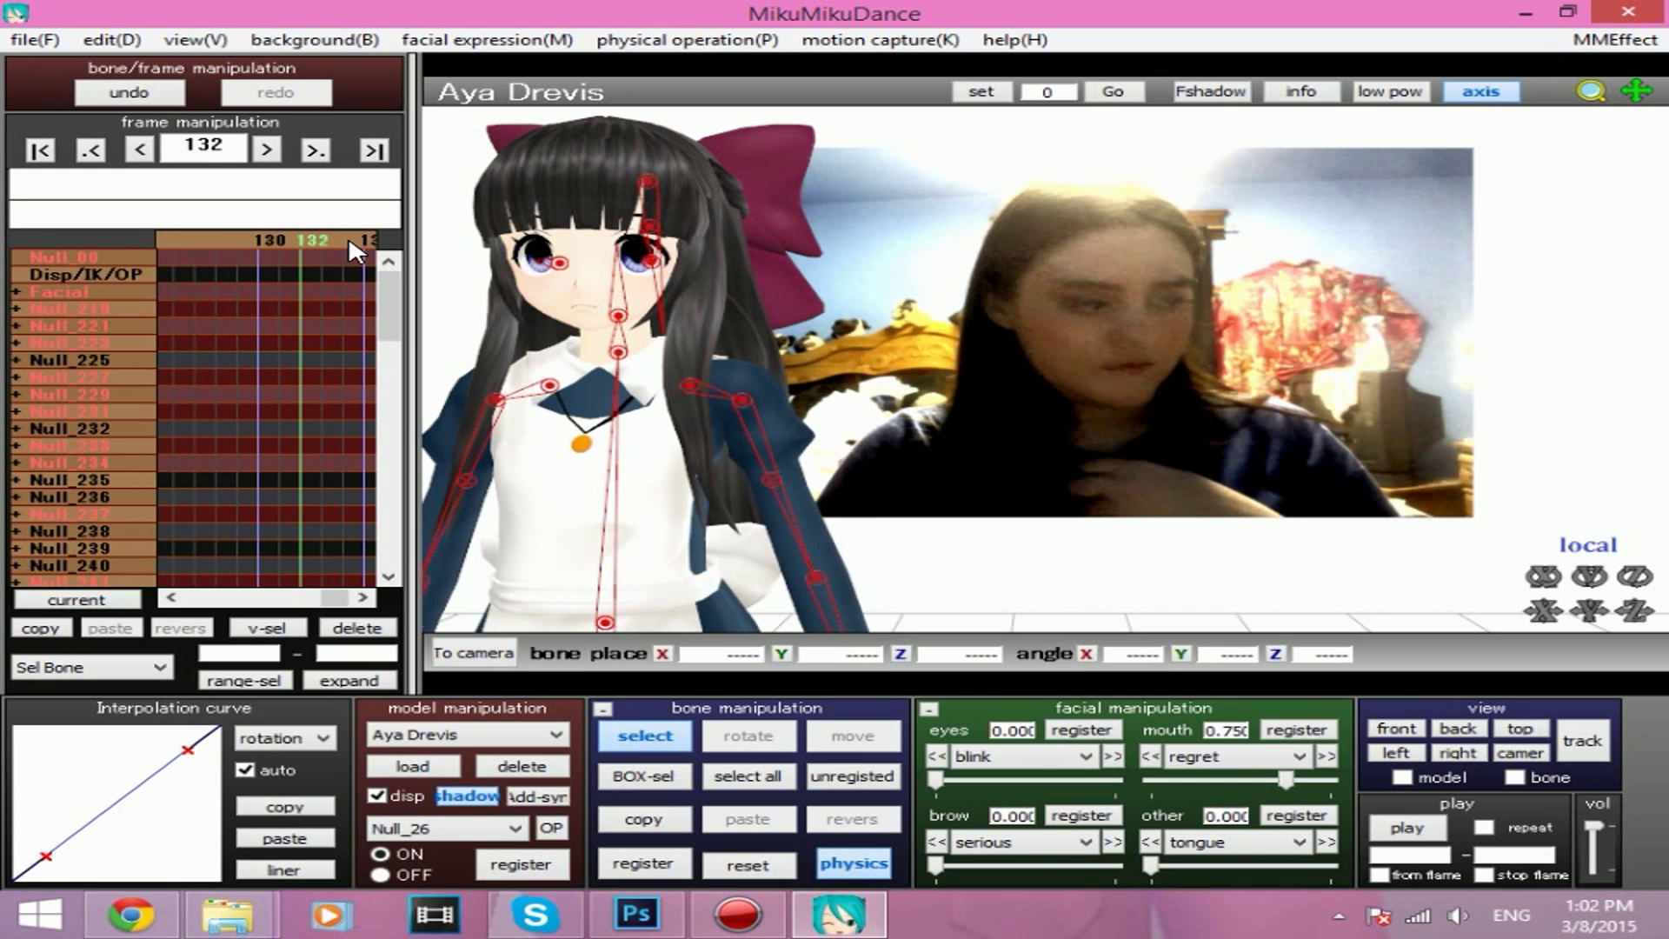
{"action": "key", "text": "Right"}
{"action": "key", "text": "Right"}
{"action": "key", "text": "Right"}
{"action": "key", "text": "Right"}
{"action": "key", "text": "Right"}
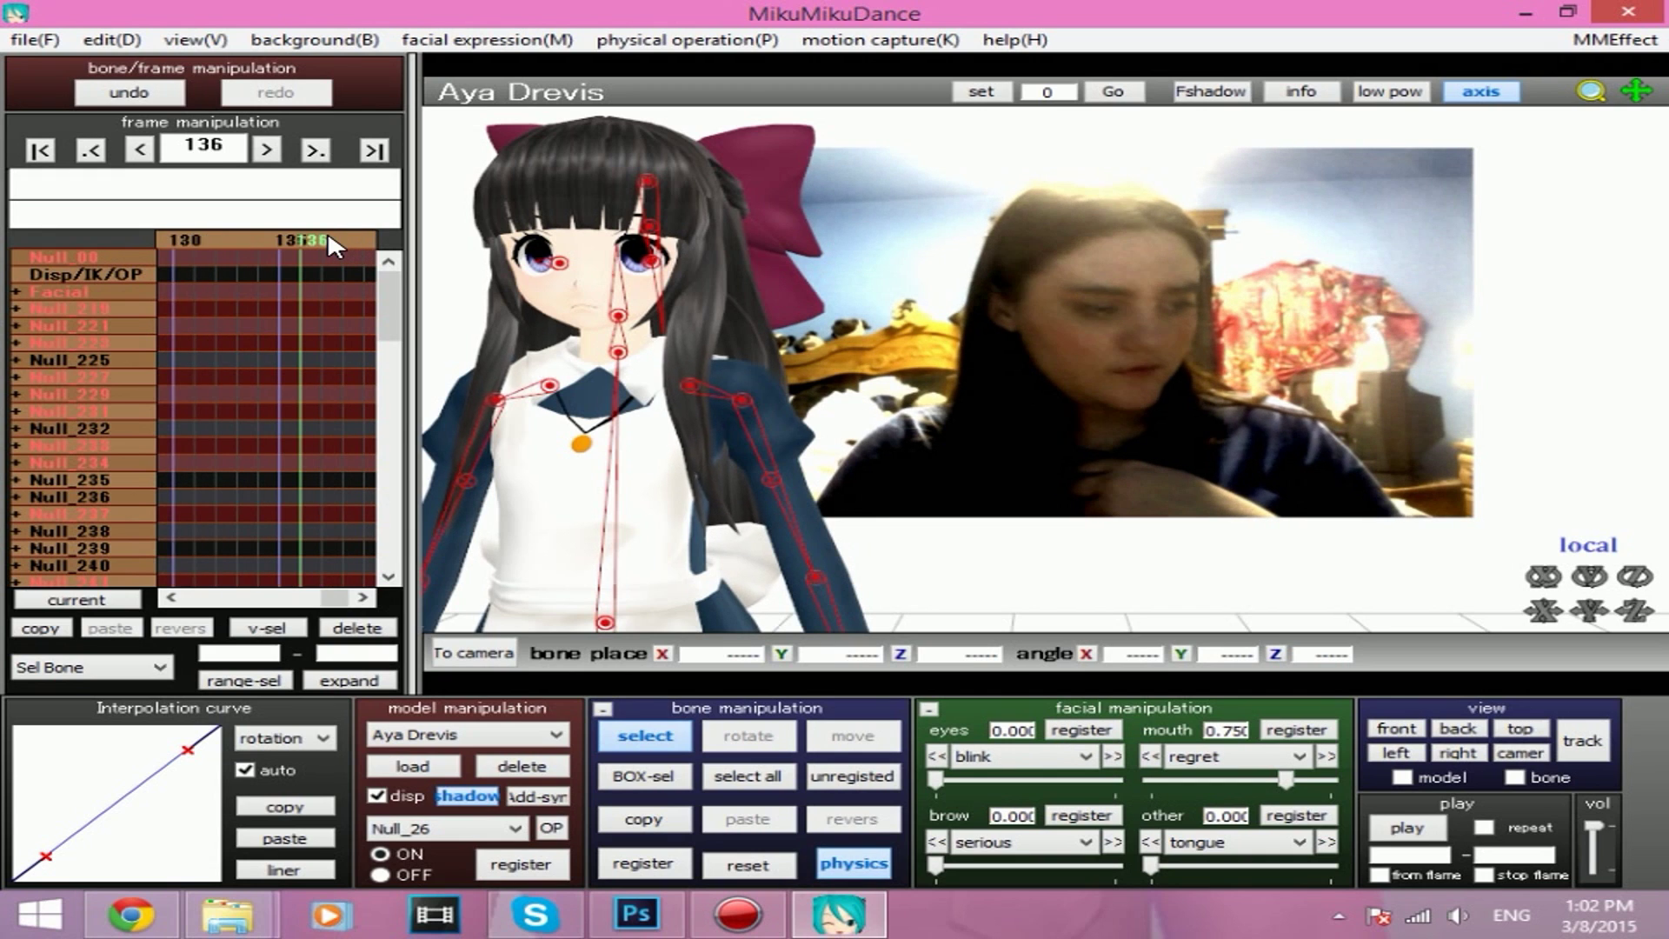
{"action": "key", "text": "Right"}
{"action": "key", "text": "Right"}
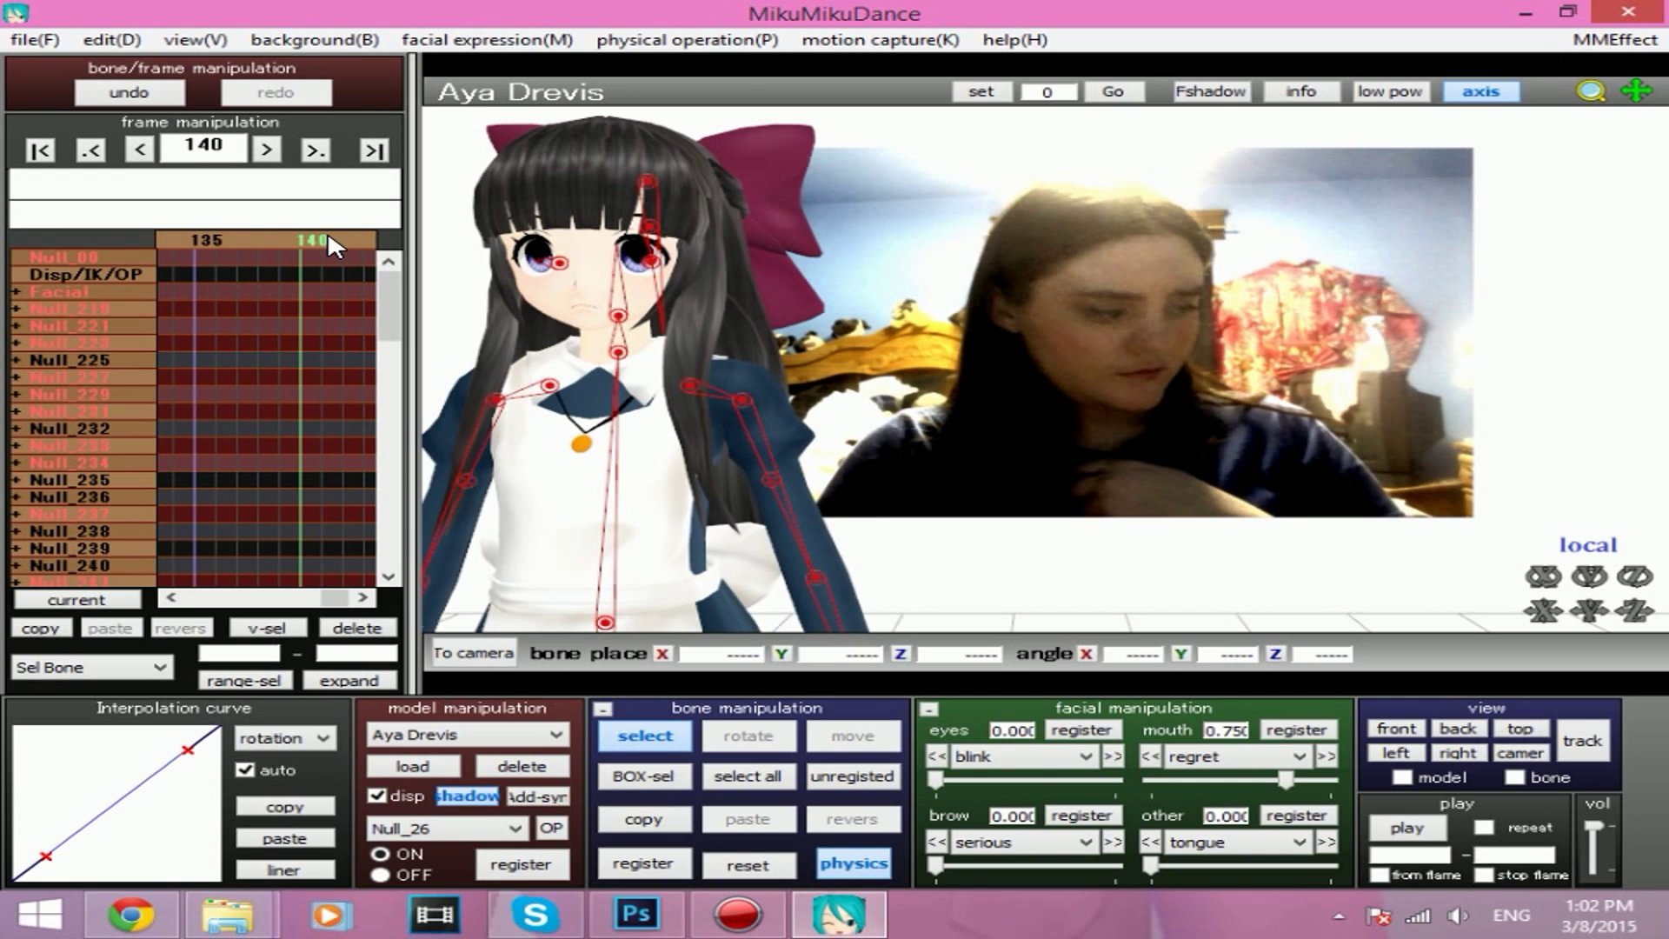
{"action": "key", "text": "Left"}
Set the pupil eye morph to 0 and register it at frame 140.
{"action": "left_click", "coordinate": [1043, 757]}
{"action": "left_click", "coordinate": [999, 653]}
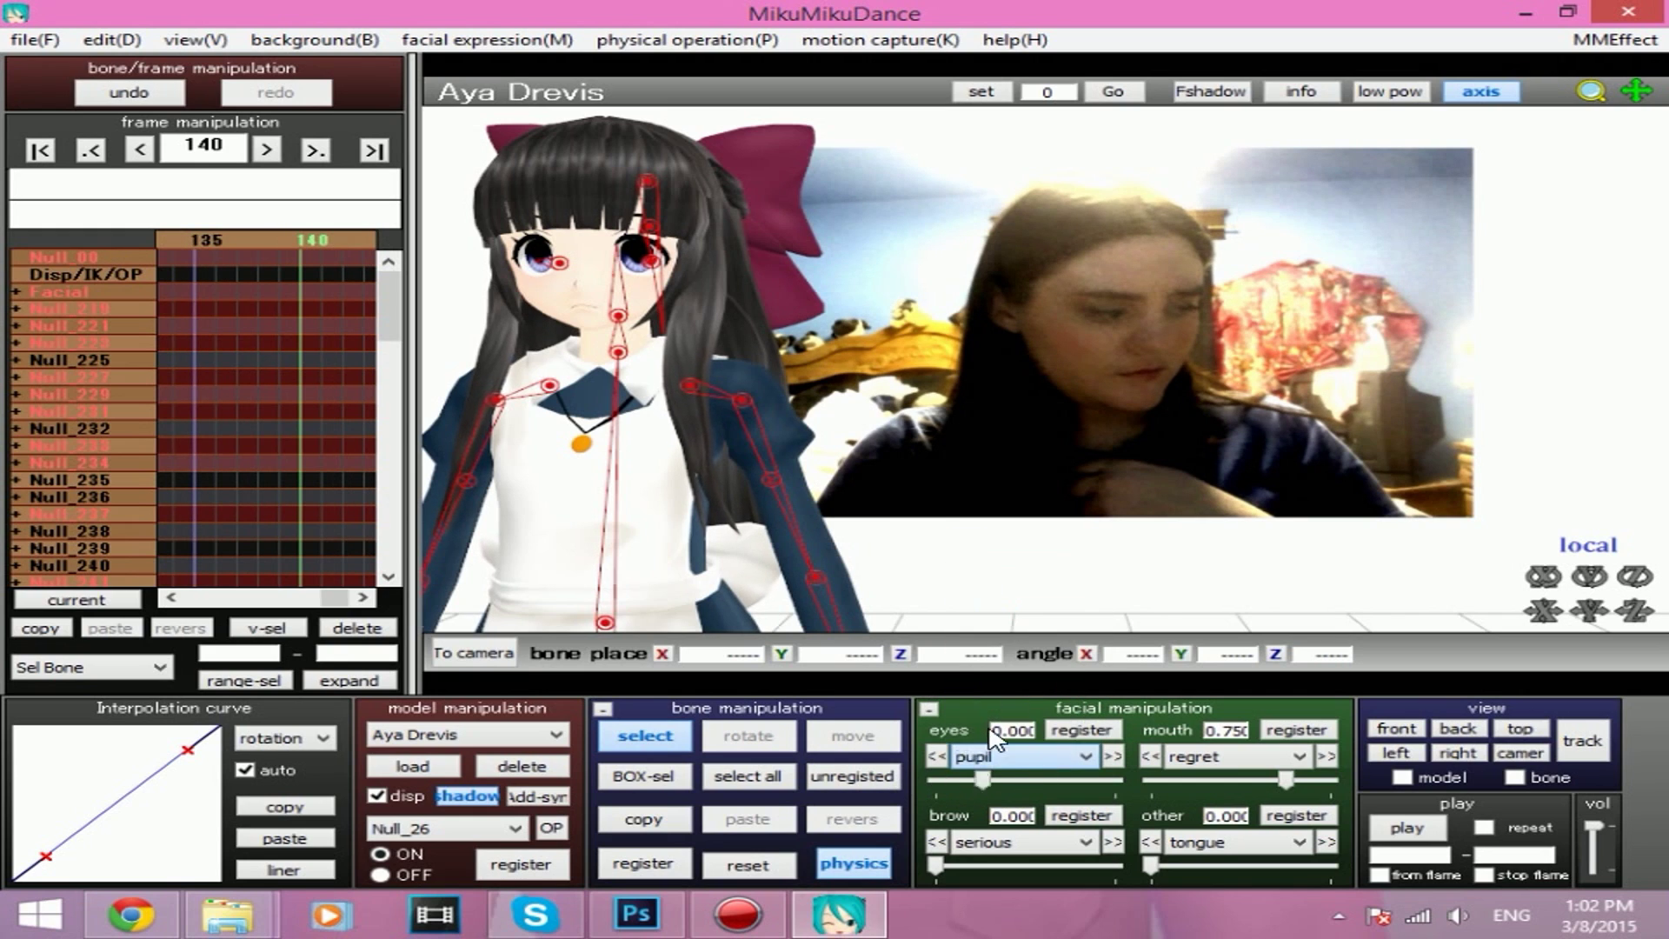
{"action": "left_click_drag", "start_coordinate": [936, 780], "coordinate": [765, 773]}
{"action": "left_click", "coordinate": [1110, 741]}
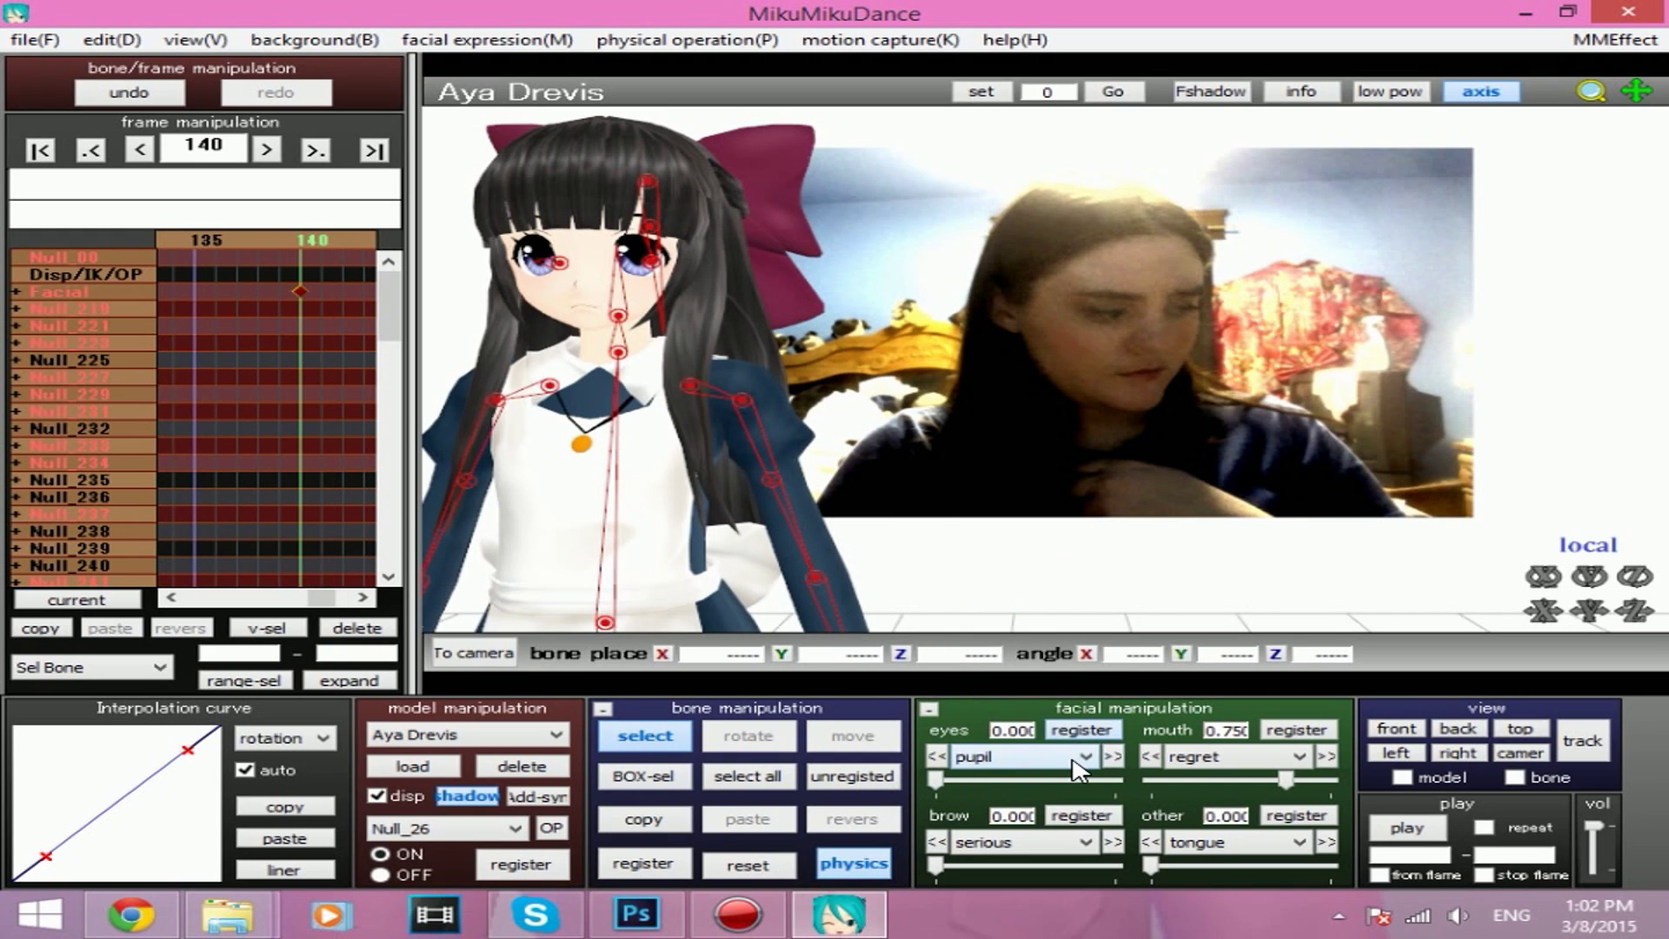
Set the blink eye morph to 0.15 at frame 140.
{"action": "left_click", "coordinate": [1085, 756]}
{"action": "left_click", "coordinate": [1008, 546]}
{"action": "left_click_drag", "start_coordinate": [936, 778], "coordinate": [965, 779]}
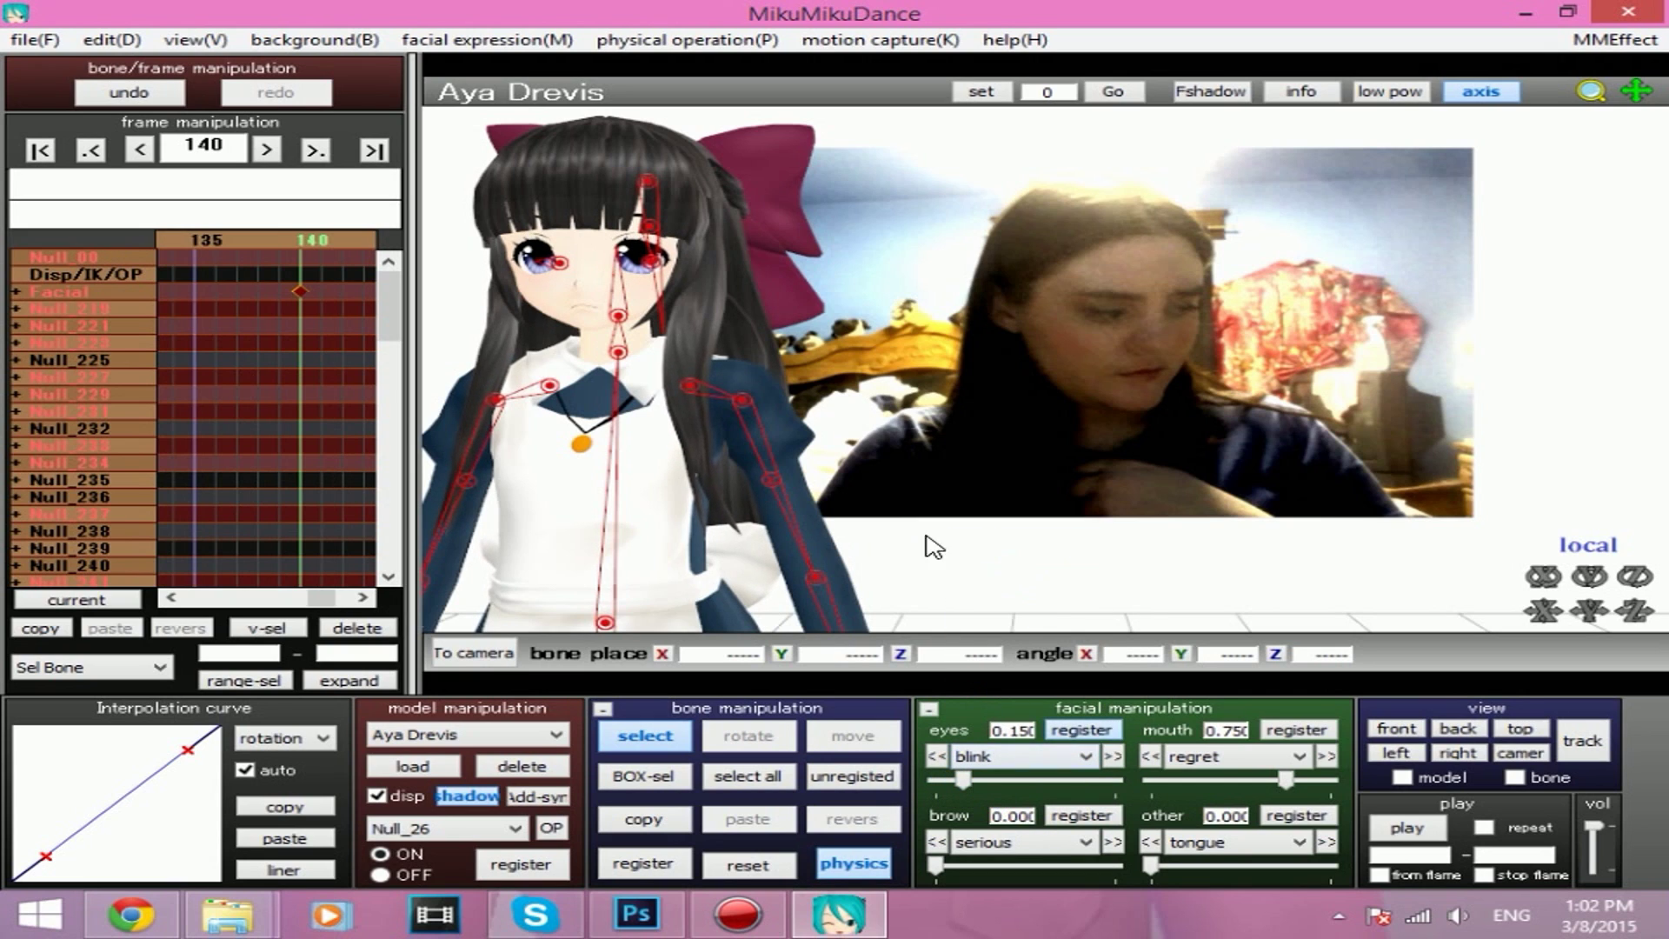
Rotate the Null_41 bone at frame 140 to about X -15.3, Y 25.3, Z -0.8 to match the filmed head turn.
{"action": "left_click", "coordinate": [618, 352]}
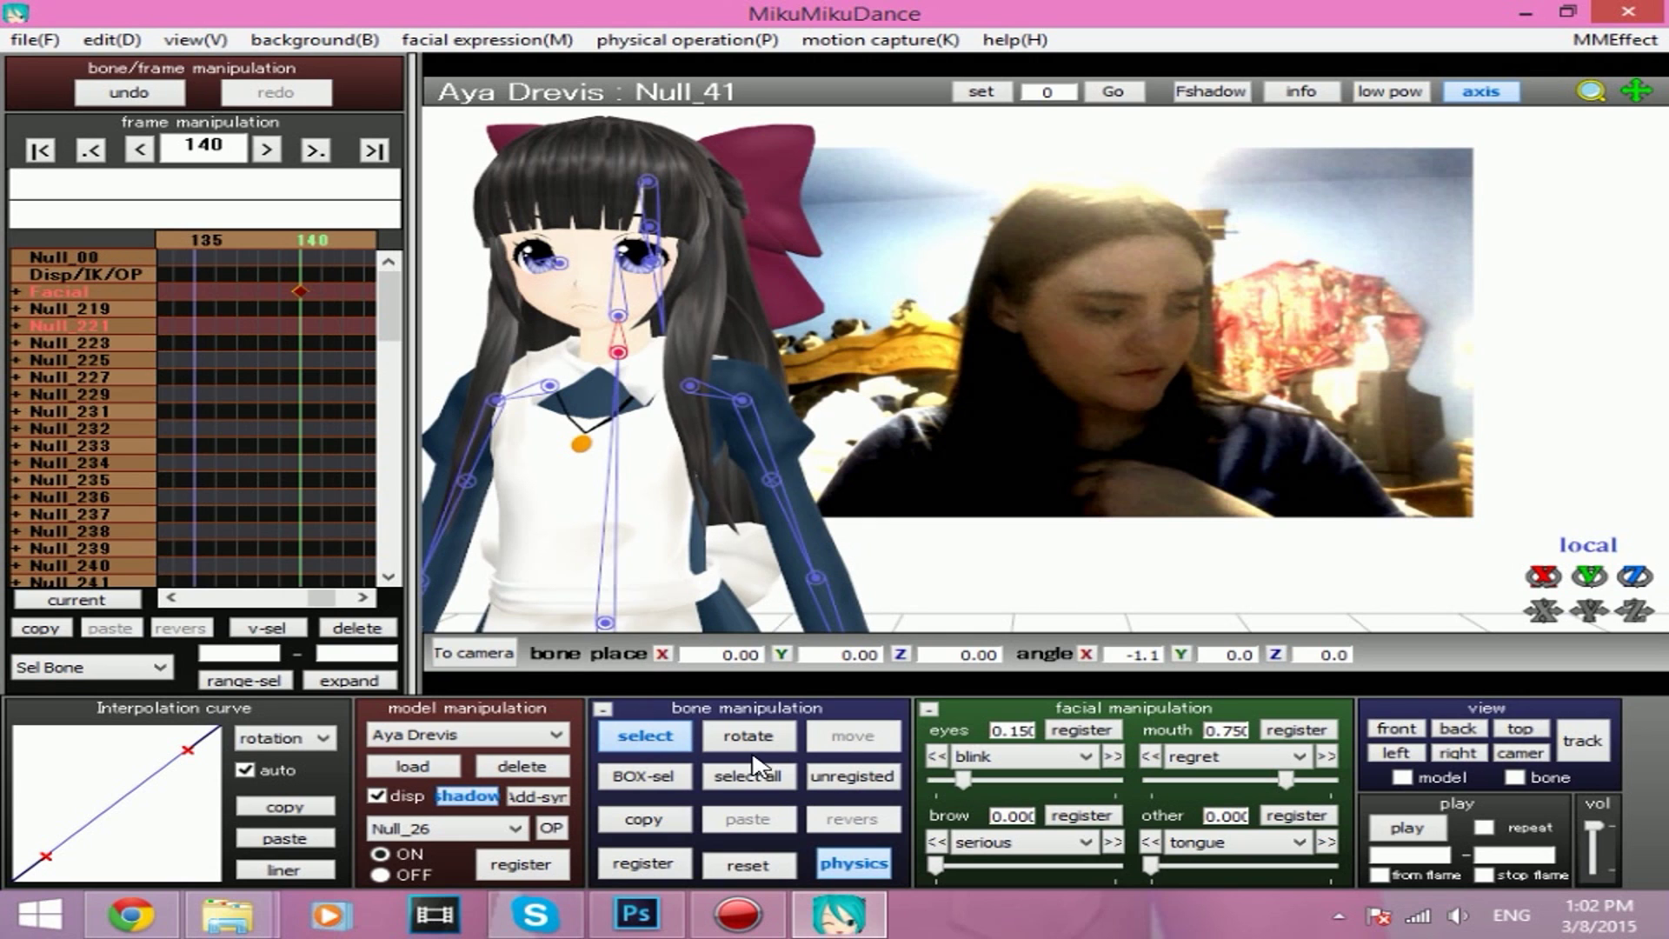
{"action": "left_click", "coordinate": [747, 735]}
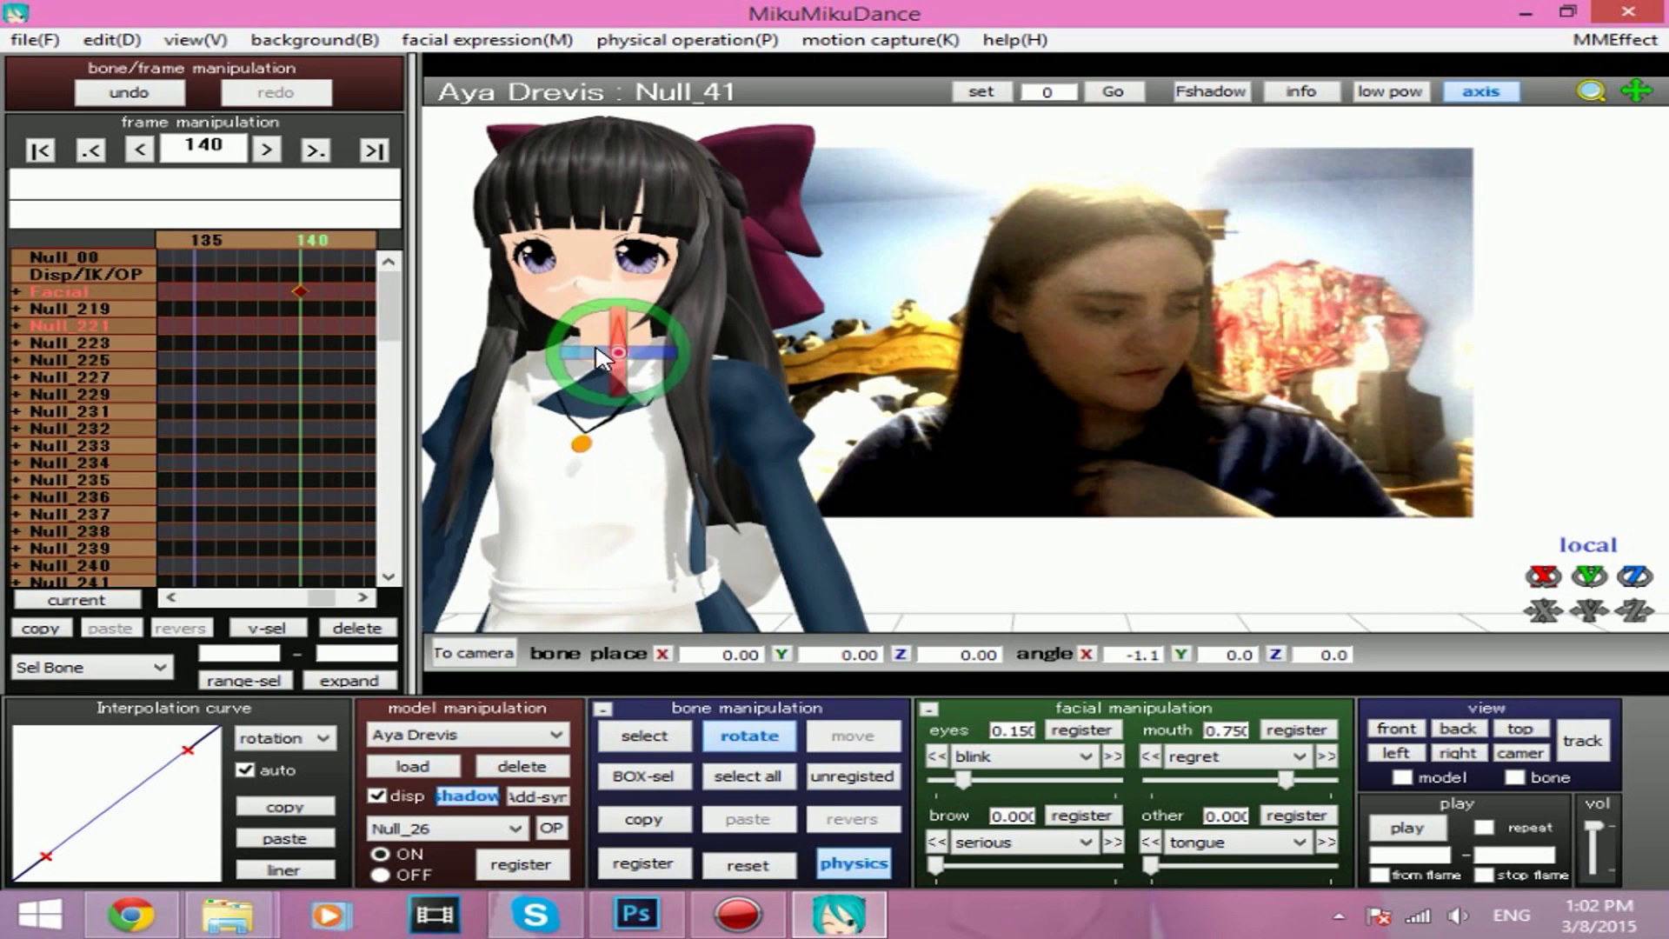
{"action": "left_click_drag", "start_coordinate": [598, 357], "coordinate": [673, 337]}
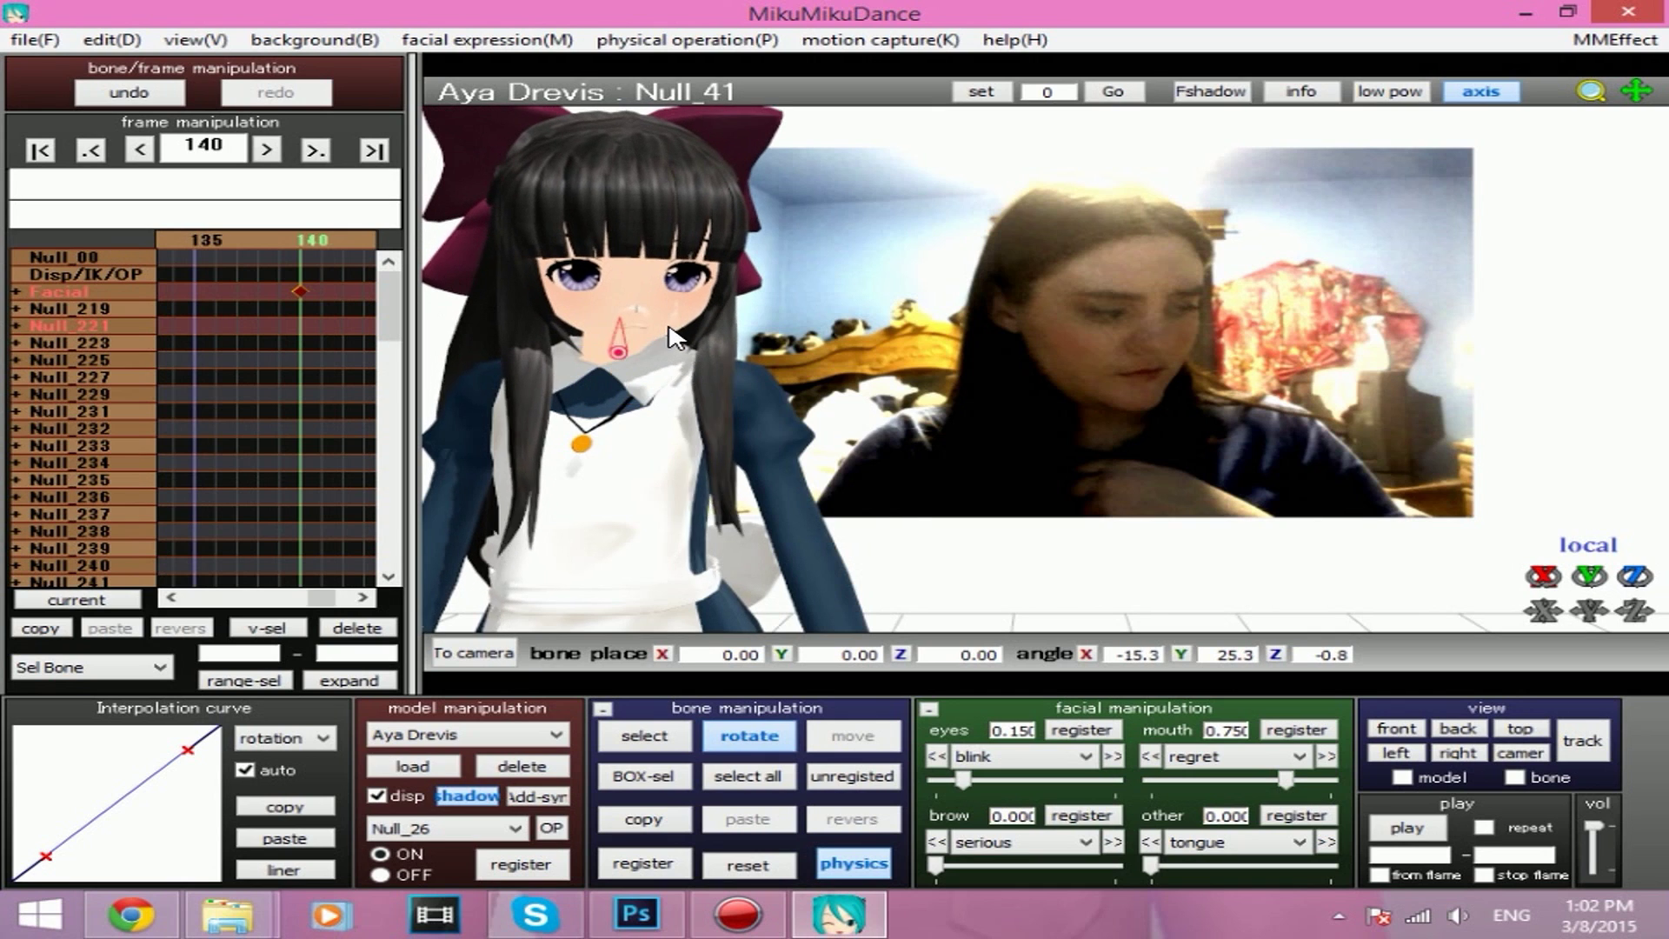
Rotate the Null_73 bone at frame 140 to about X -7.0, Y 6.2, Z -1.4.
{"action": "scroll", "coordinate": [697, 268], "scroll_direction": "down", "scroll_amount": 3}
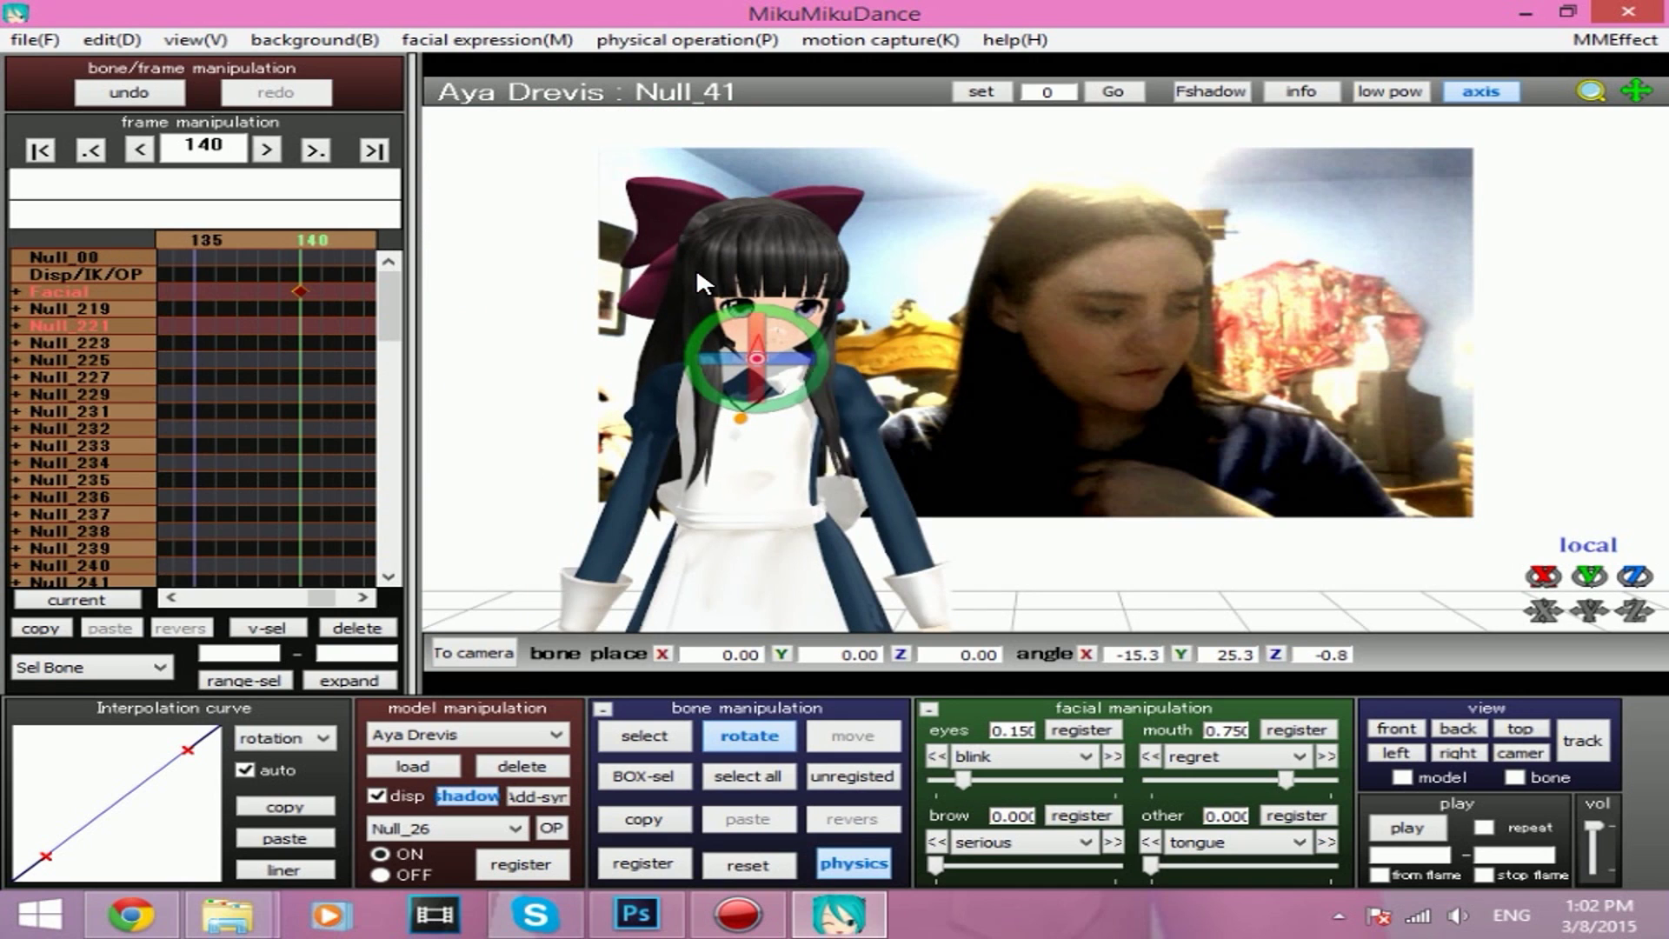
{"action": "left_click", "coordinate": [659, 735]}
{"action": "left_click", "coordinate": [767, 156]}
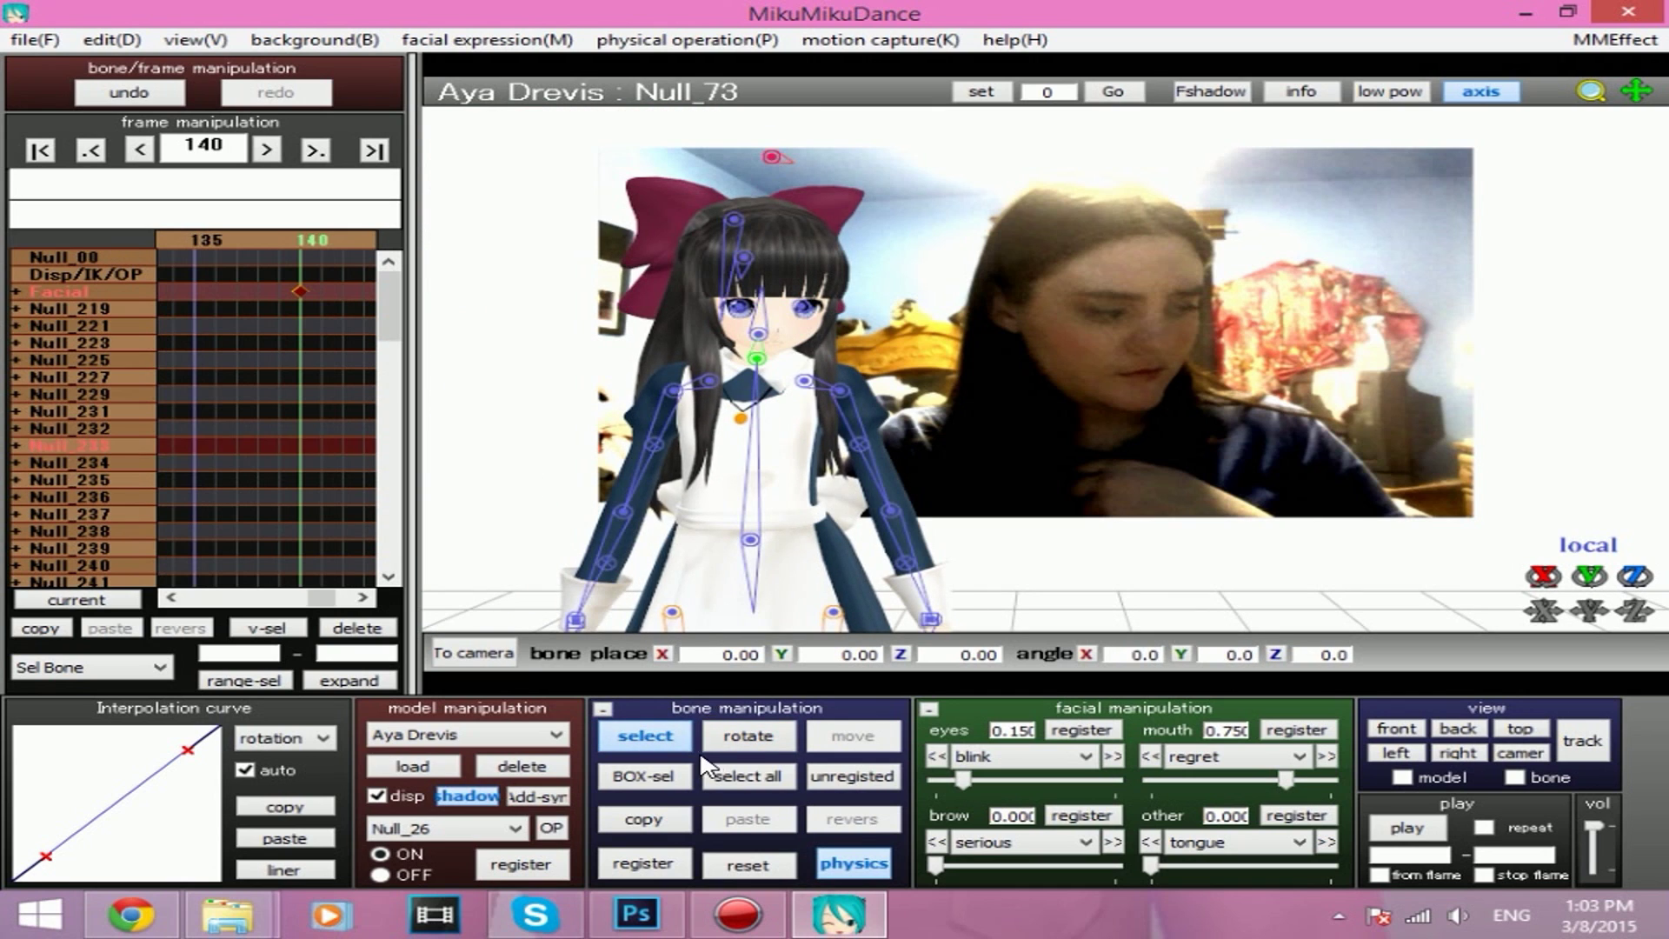
{"action": "left_click", "coordinate": [748, 735]}
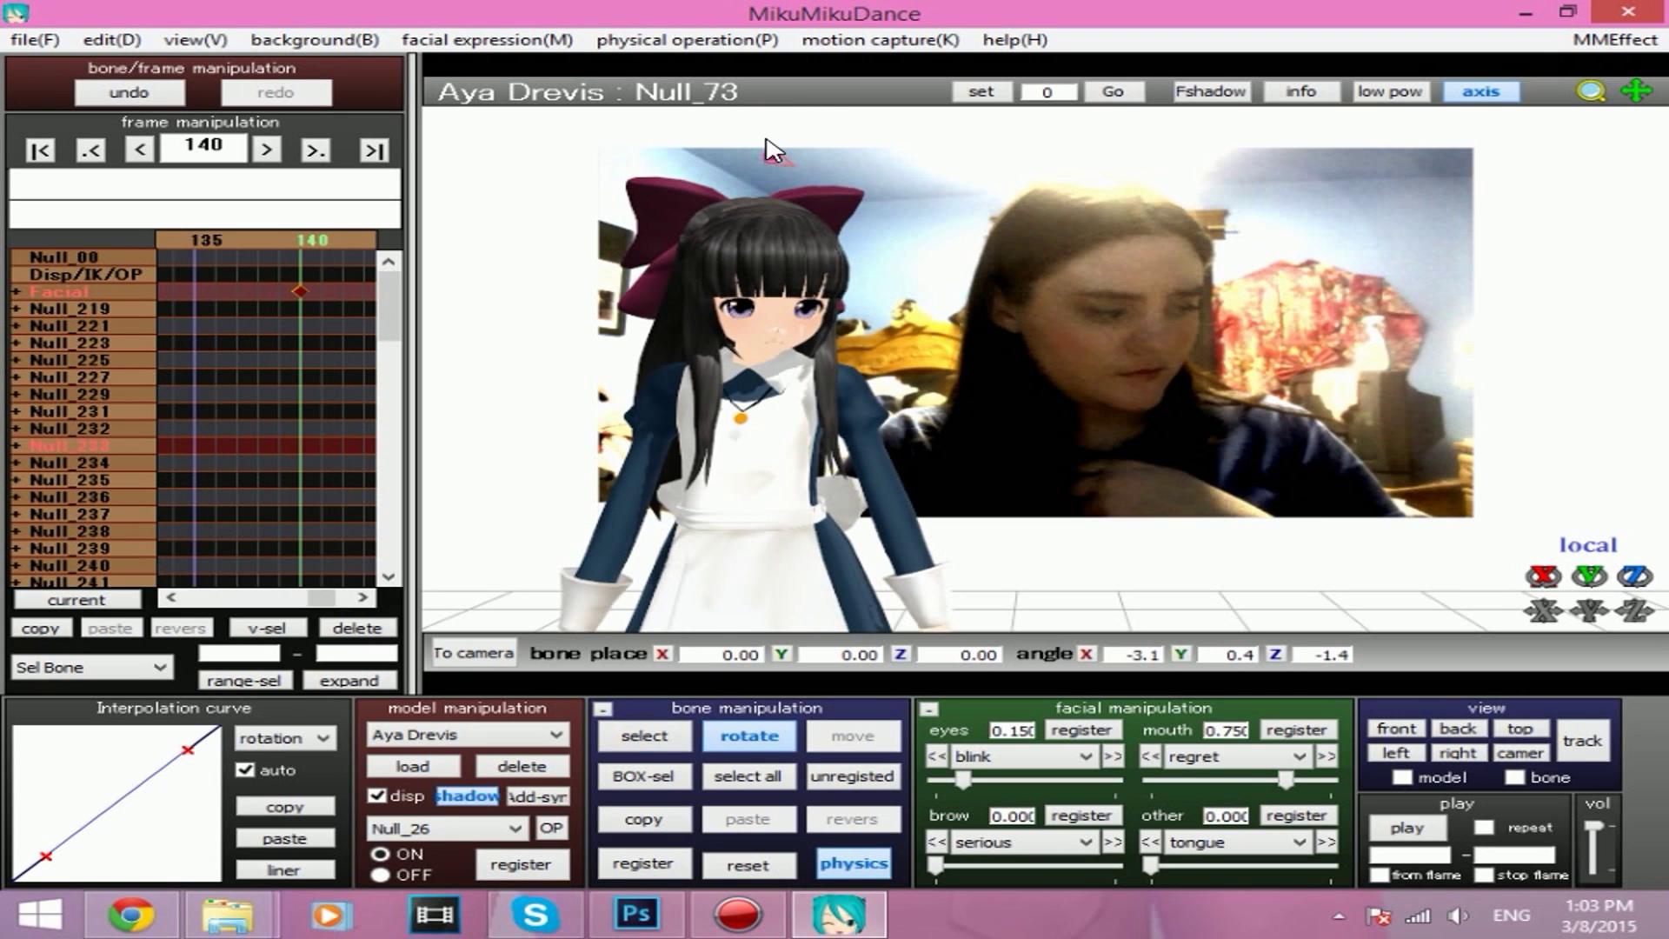
{"action": "mouse_move", "coordinate": [769, 150]}
{"action": "left_mouse_down"}
{"action": "mouse_move", "coordinate": [745, 168]}
{"action": "mouse_move", "coordinate": [765, 160]}
{"action": "left_mouse_up"}
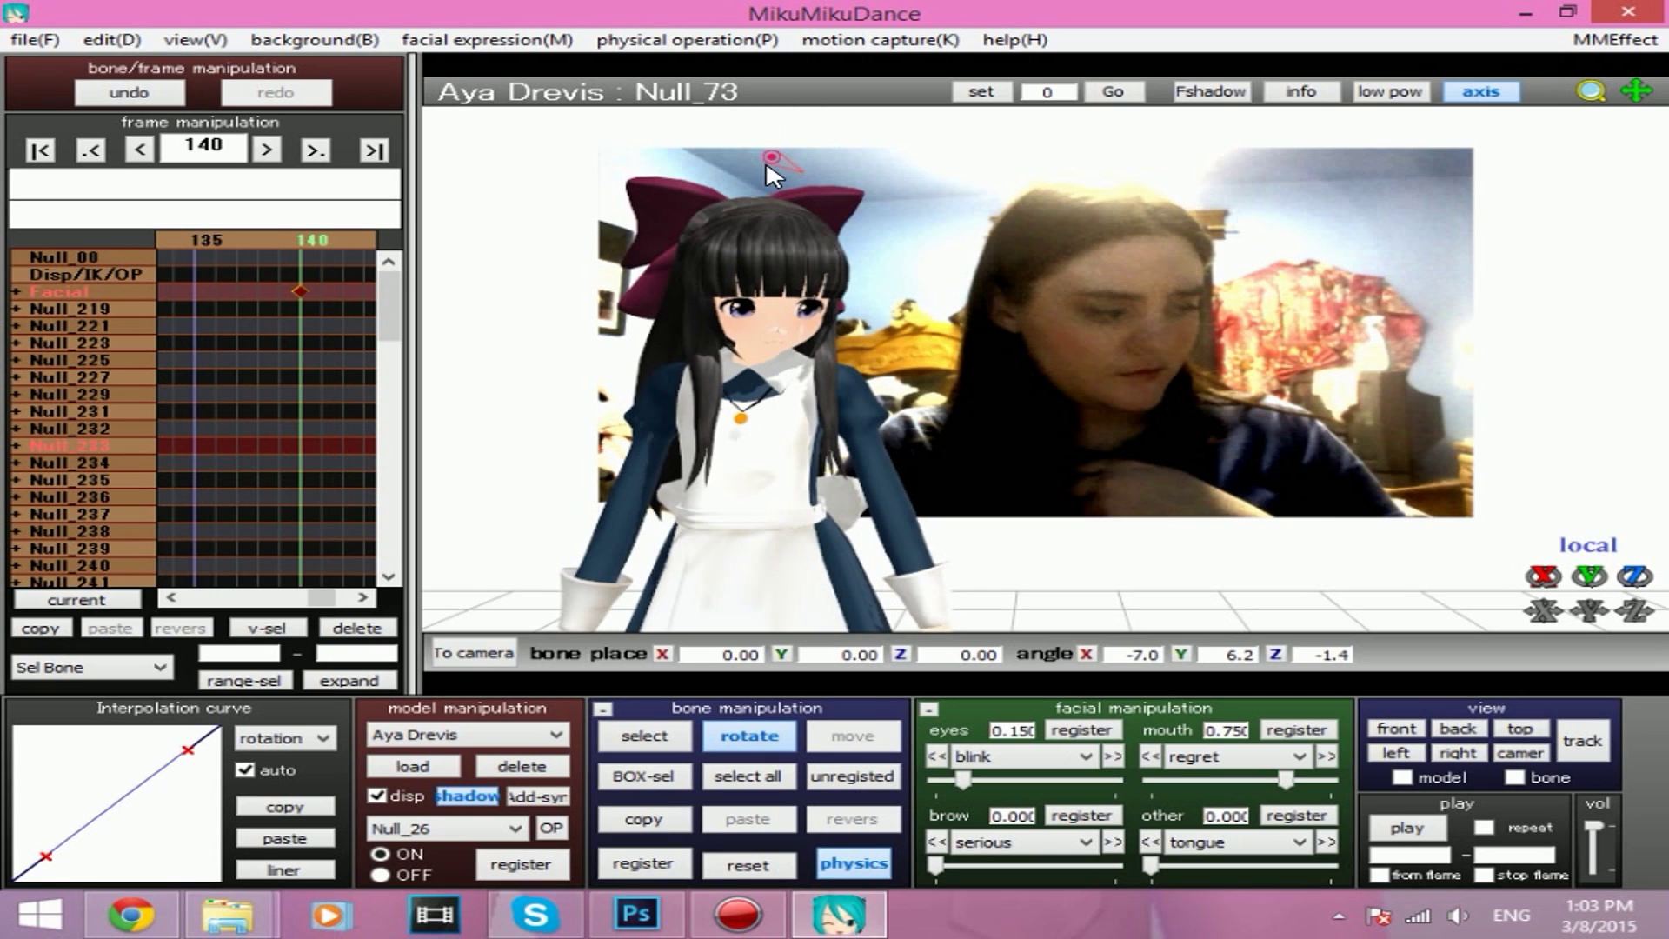
Rotate the Null_07 forearm bone at frame 140 to about X 79.7, Y 179.3, Z -68.5, bringing the hand up to the chest.
{"action": "left_click", "coordinate": [857, 776]}
{"action": "left_click", "coordinate": [882, 504]}
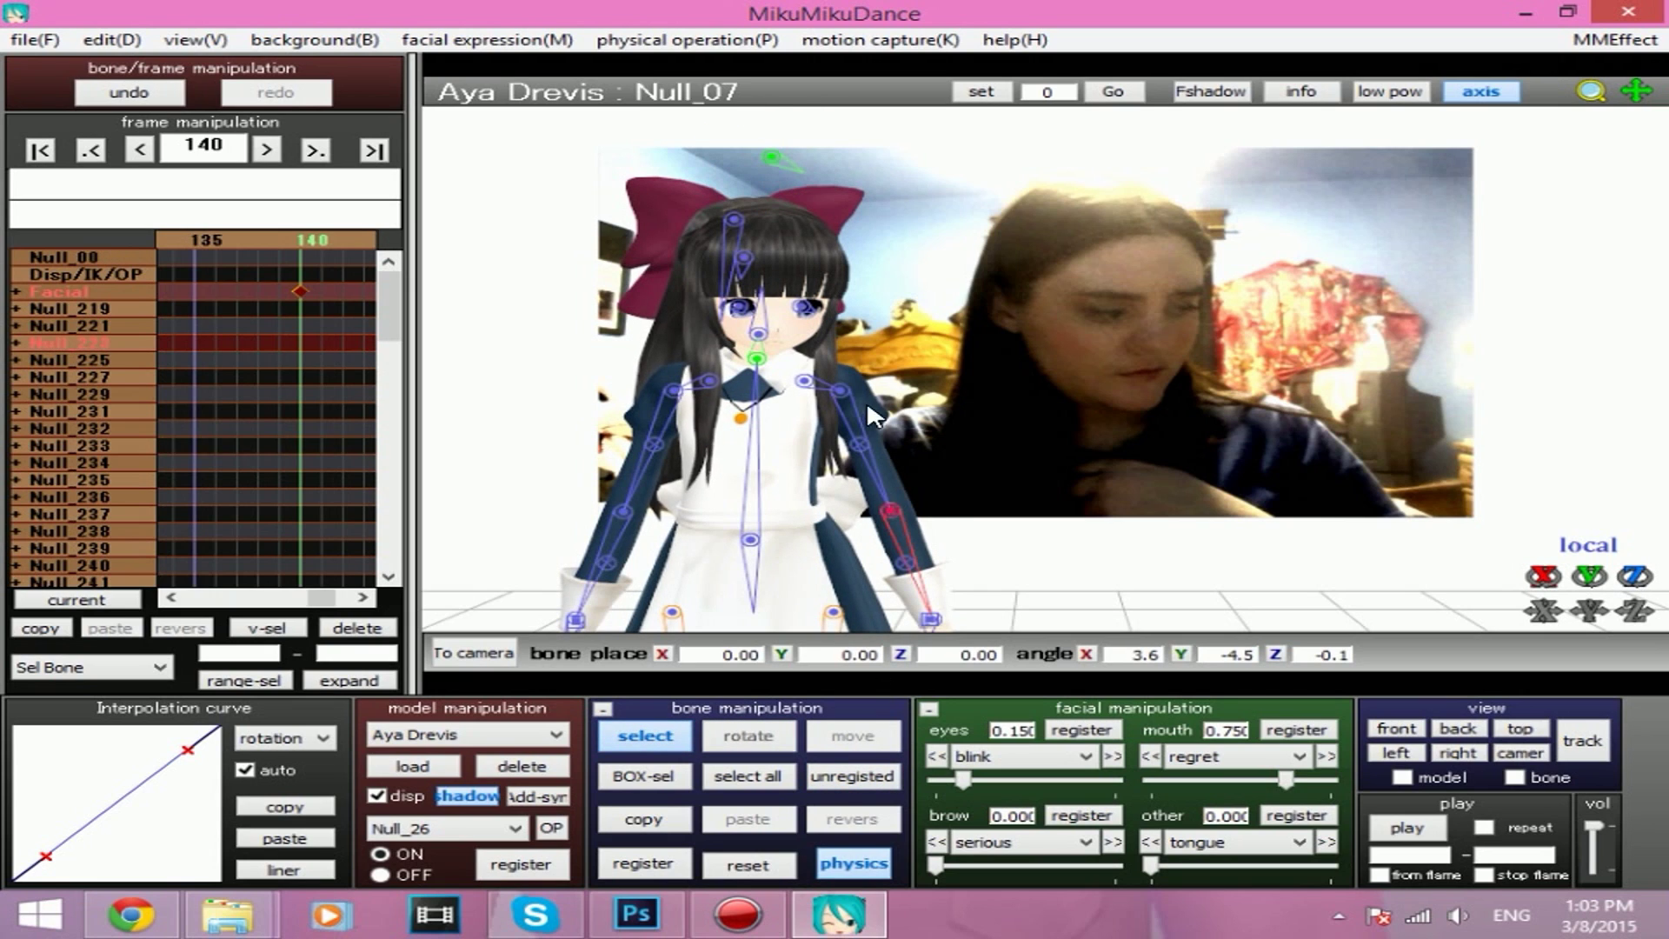
{"action": "left_click", "coordinate": [769, 736]}
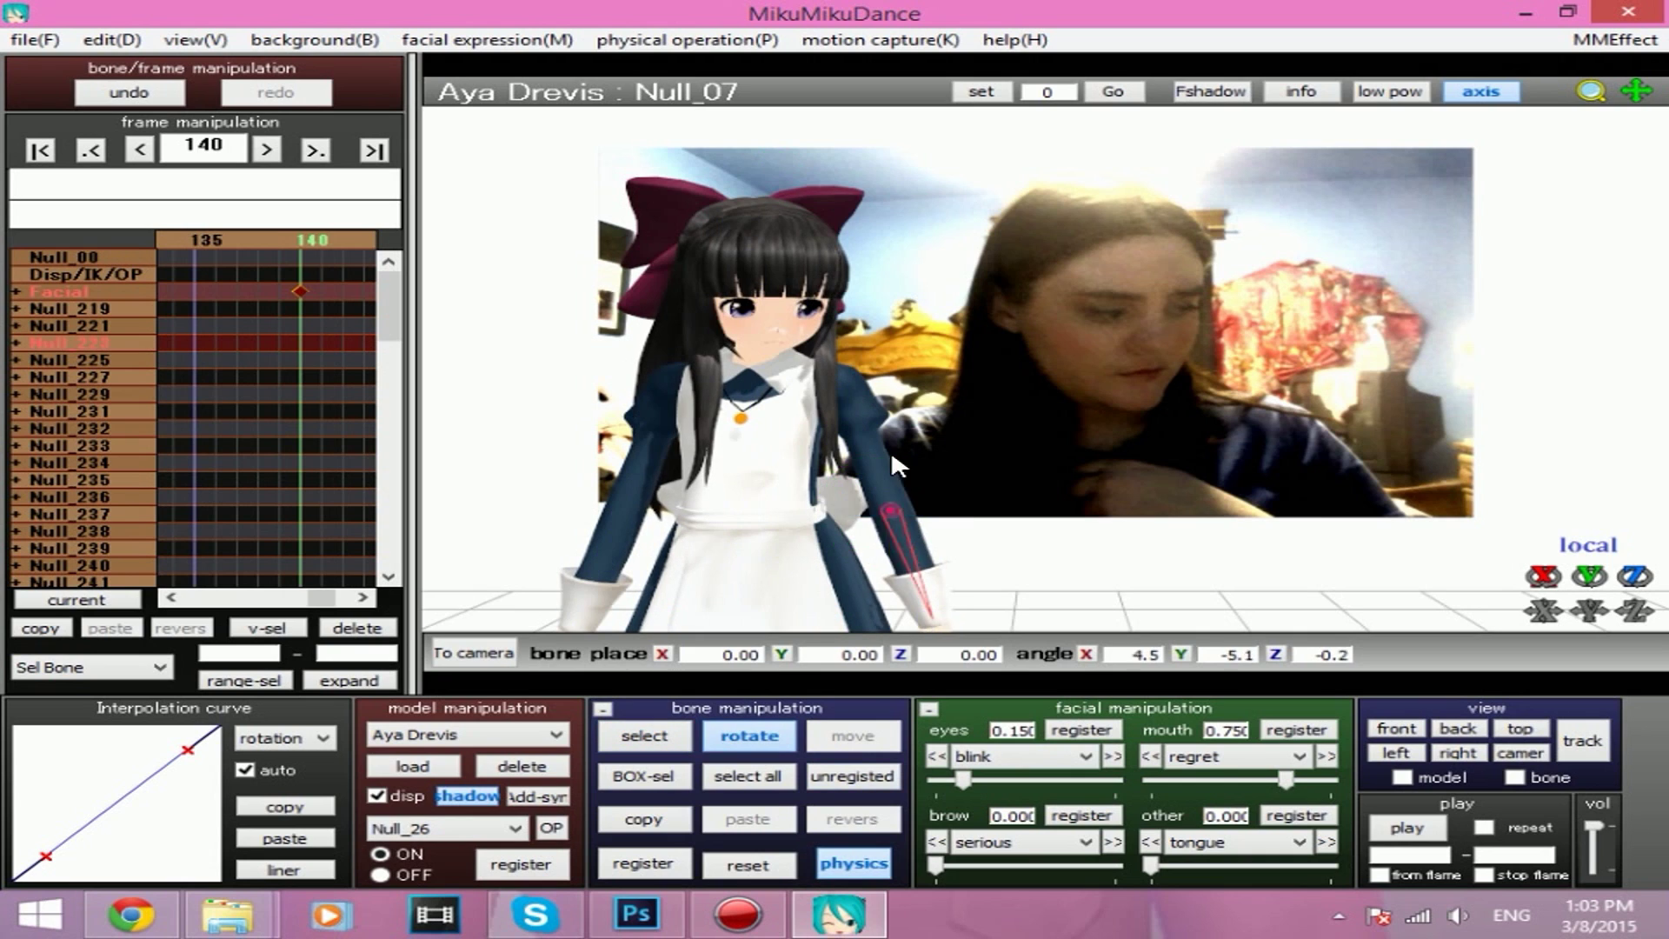
{"action": "left_click_drag", "start_coordinate": [890, 451], "coordinate": [704, 537]}
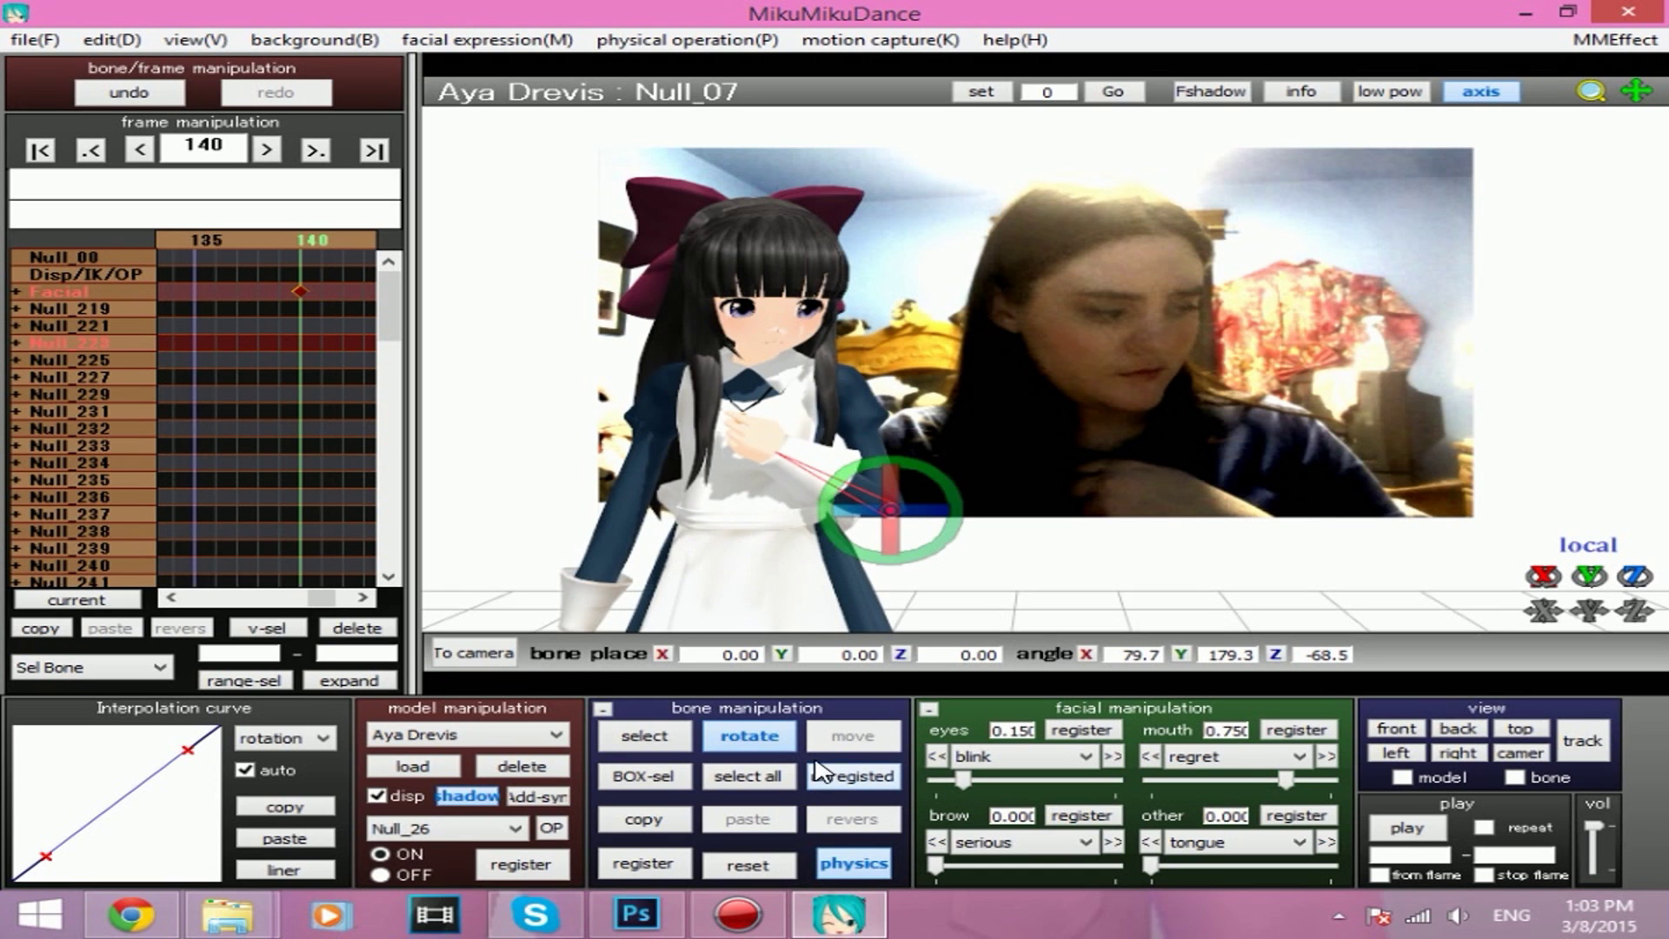
Load a hand pose from the handposes folder onto the model at frame 140.
{"action": "left_click", "coordinate": [35, 40]}
{"action": "left_click", "coordinate": [87, 247]}
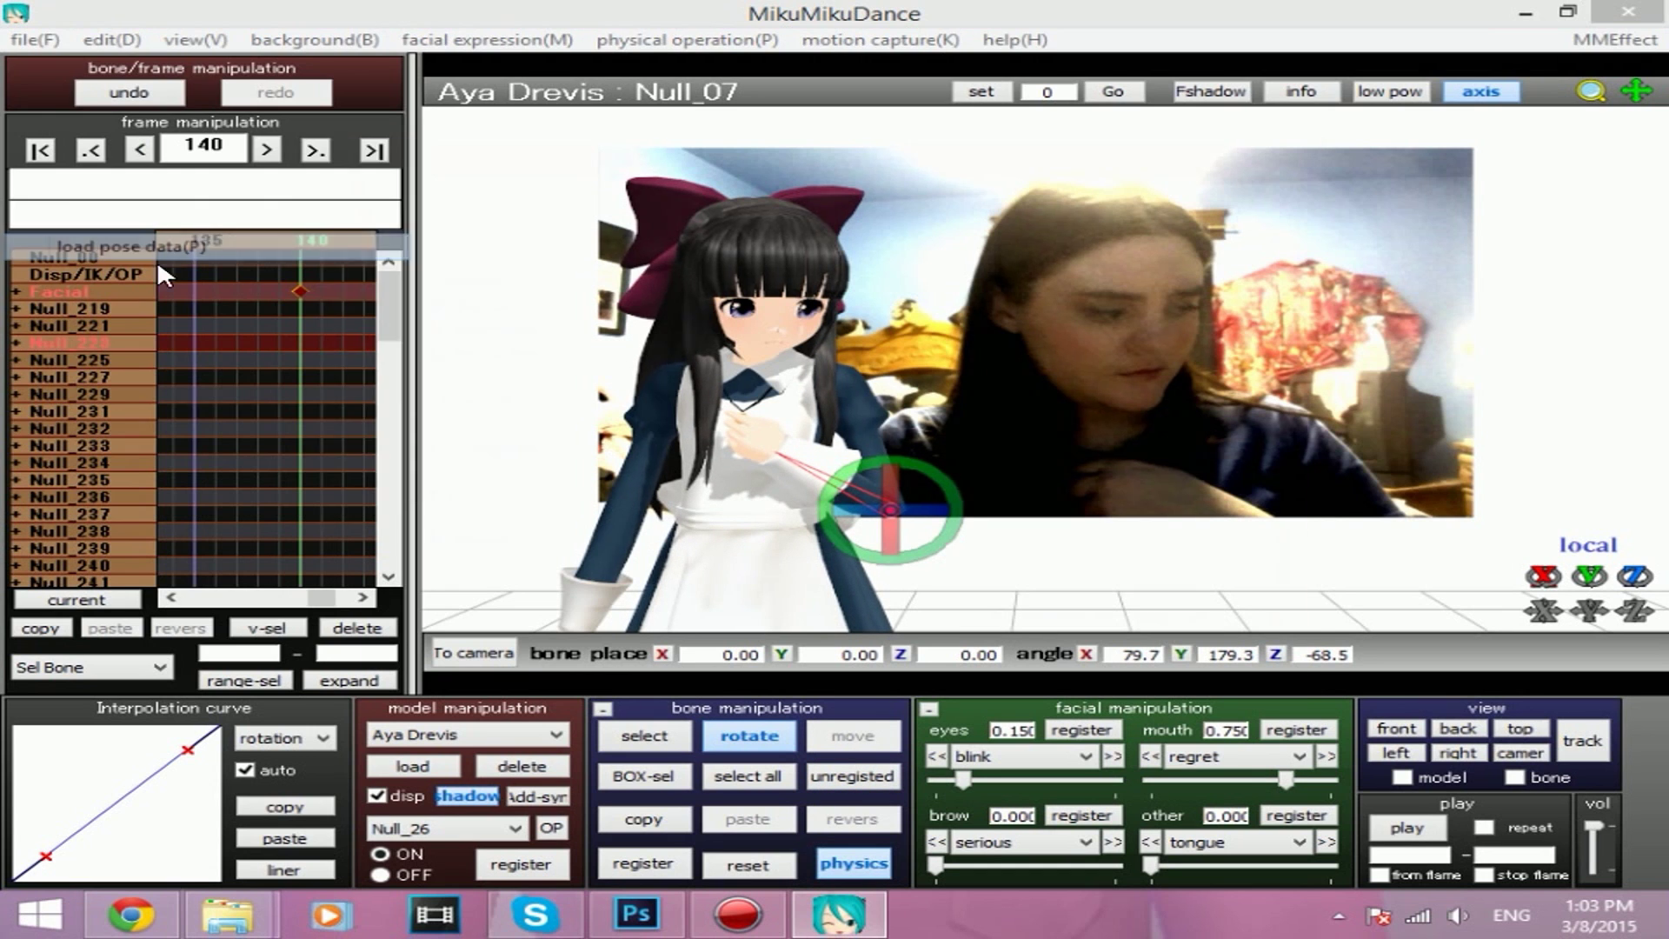
{"action": "left_click_drag", "start_coordinate": [852, 157], "coordinate": [702, 78]}
{"action": "left_click", "coordinate": [842, 305]}
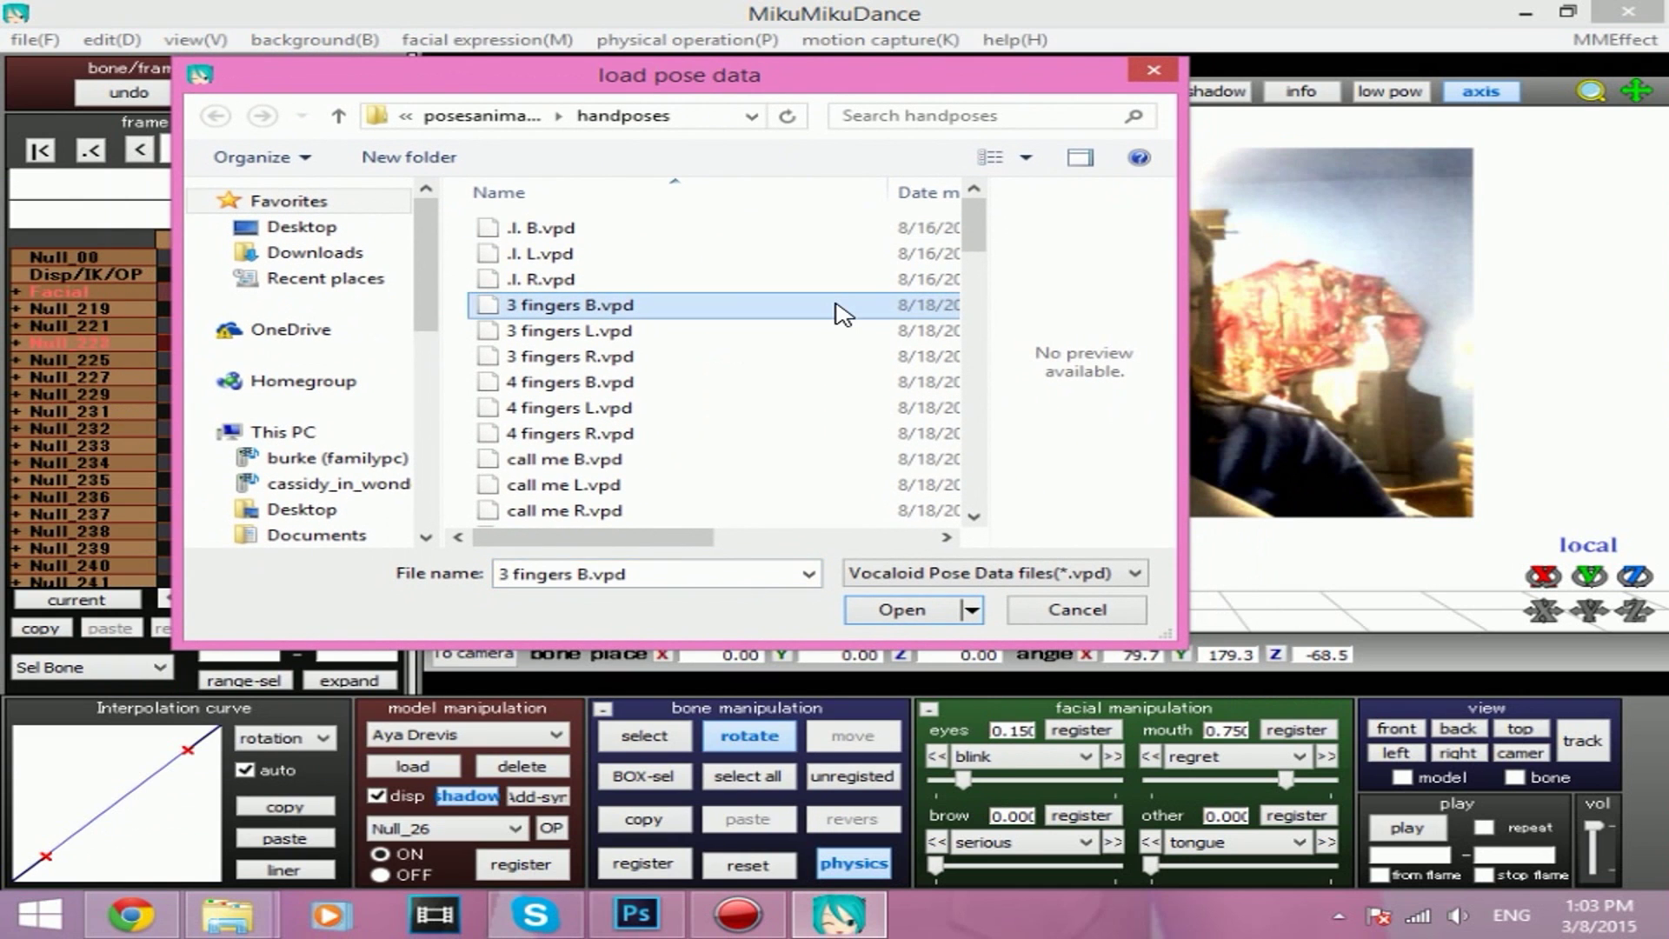
{"action": "key", "text": "k"}
{"action": "double_click", "coordinate": [658, 246]}
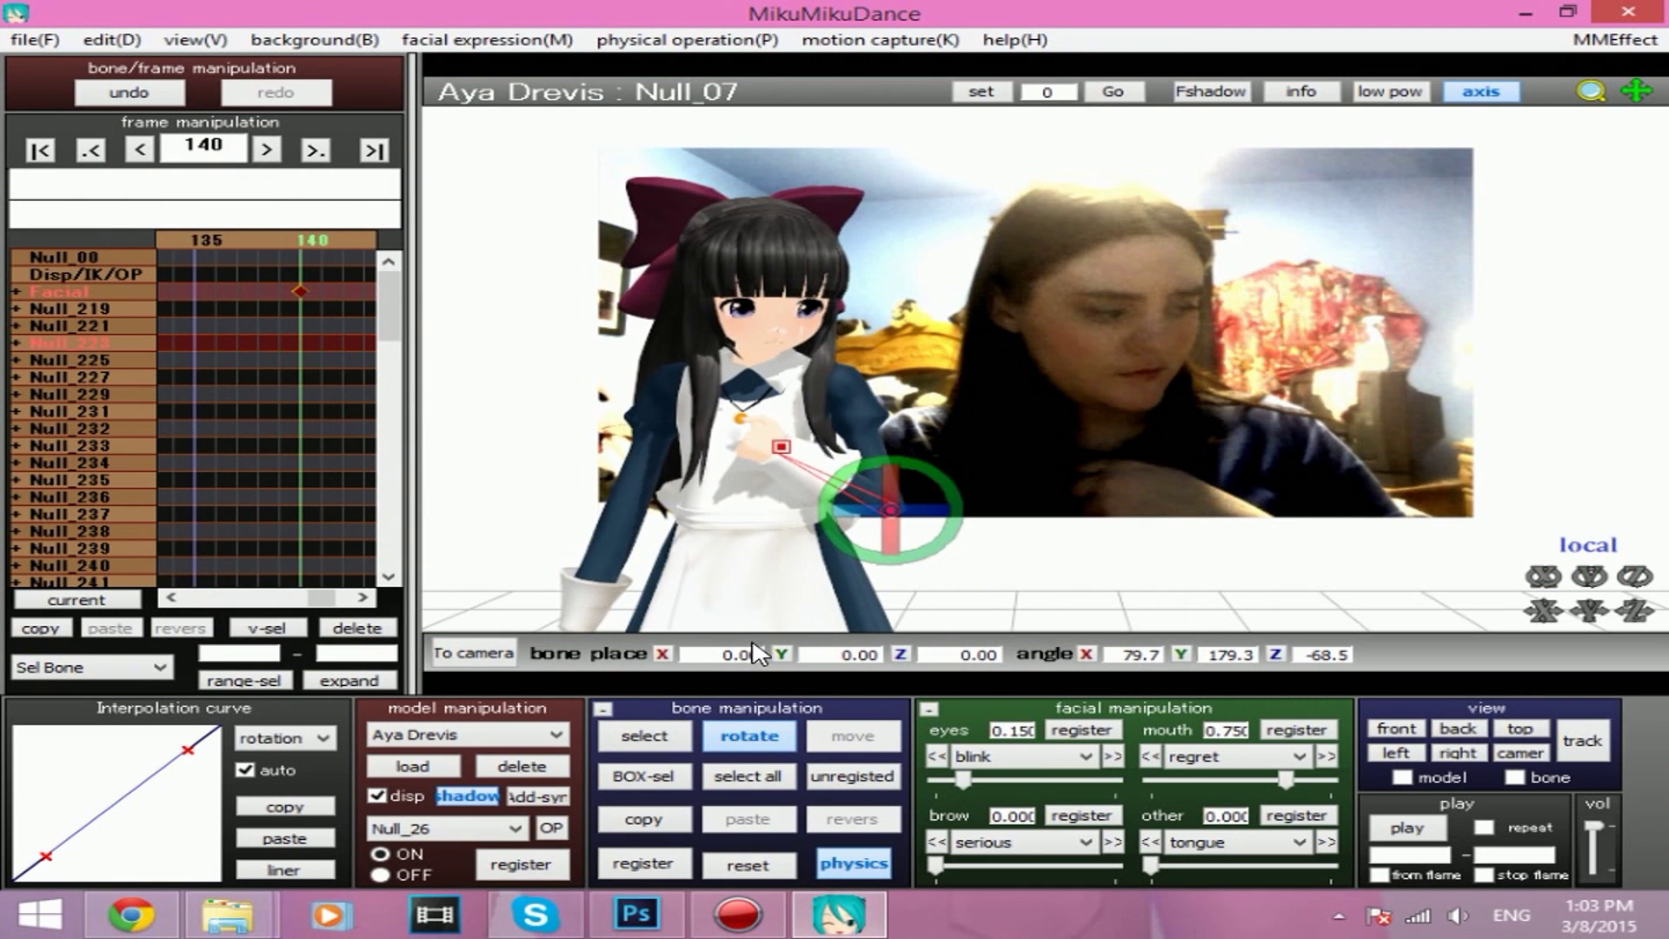
Register the posed bones at frame 140 with the copied S-shaped interpolation curve and play the animation back.
{"action": "left_click", "coordinate": [645, 735]}
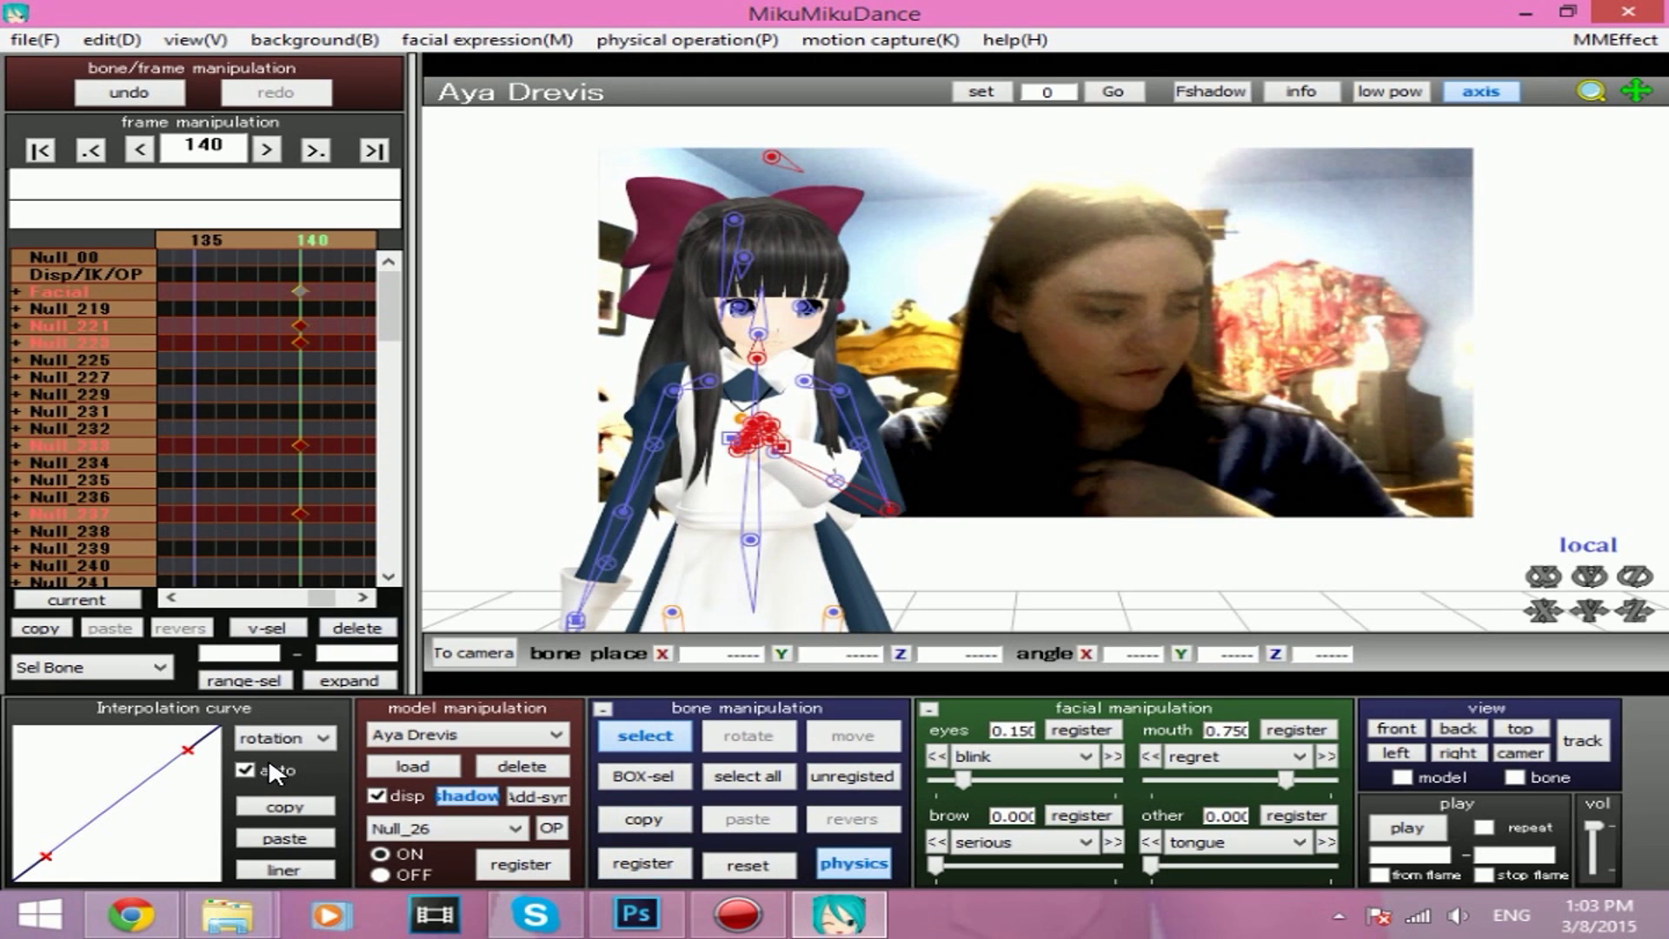
{"action": "left_click", "coordinate": [270, 839]}
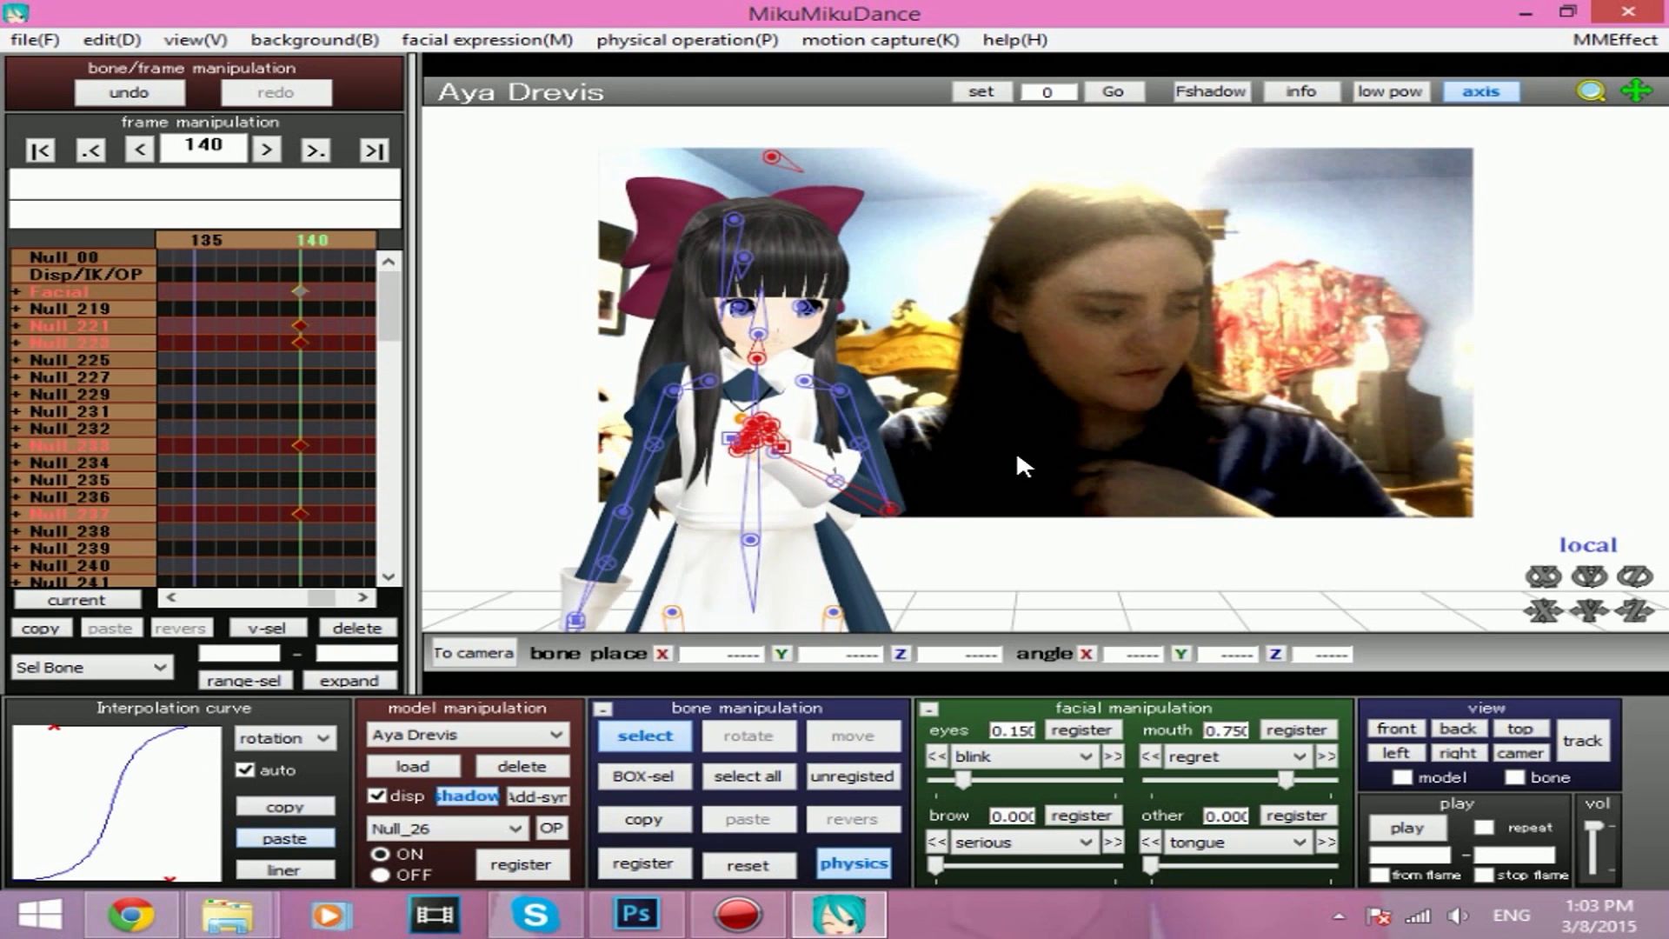
{"action": "left_click", "coordinate": [1406, 830]}
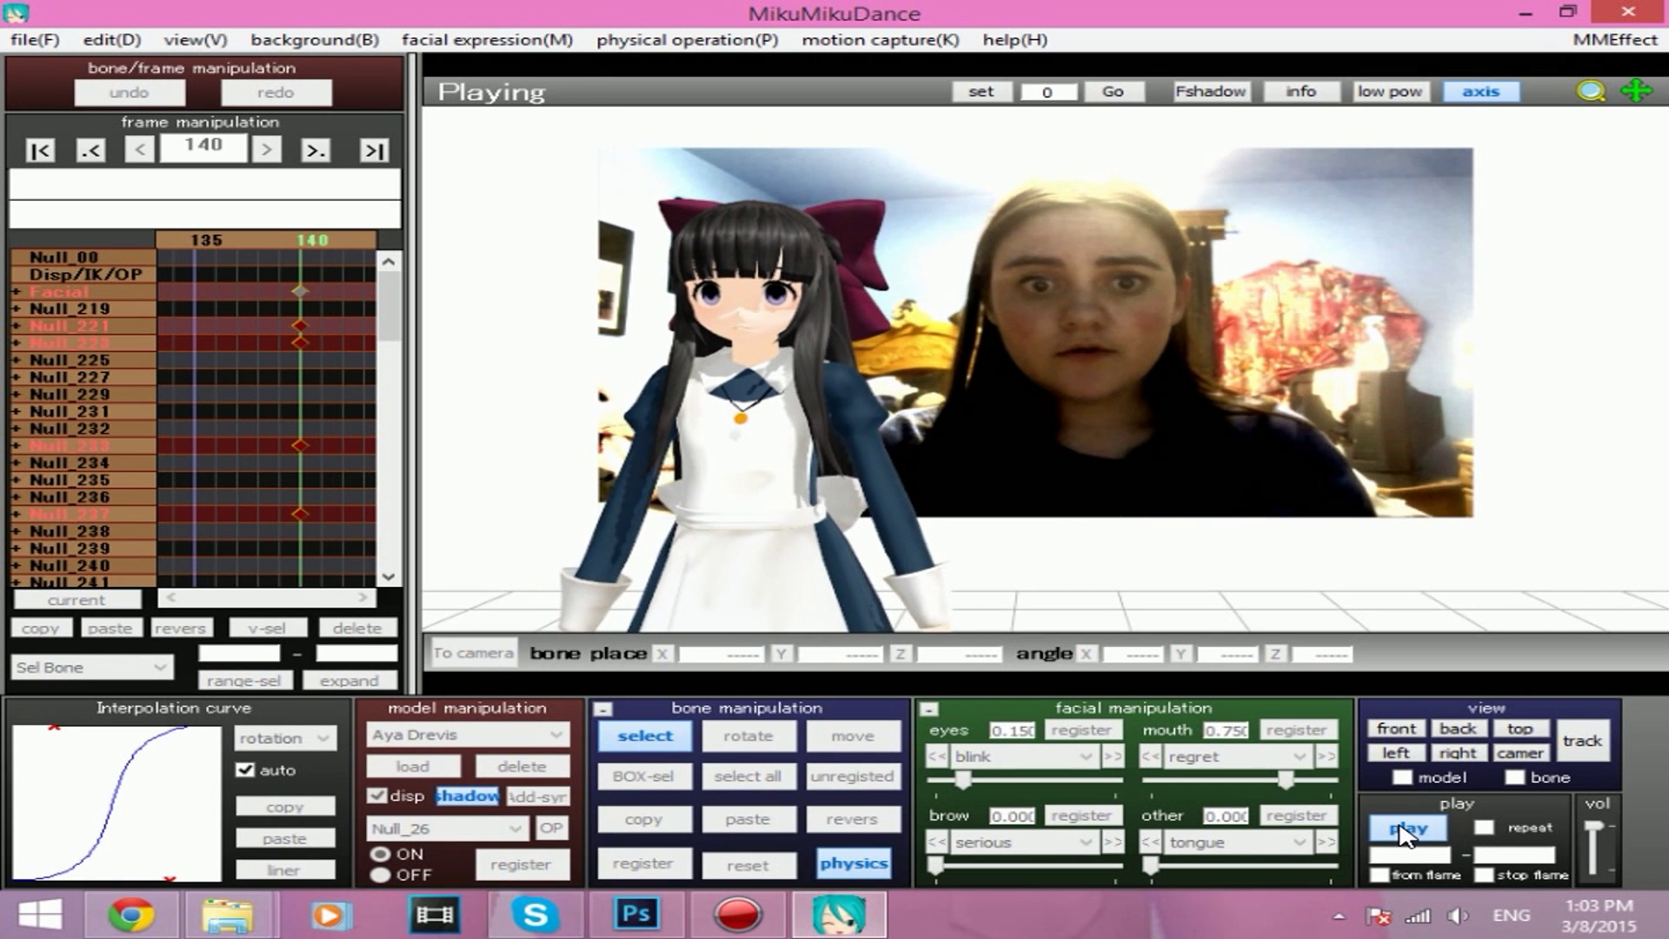
{"action": "left_click", "coordinate": [1406, 830]}
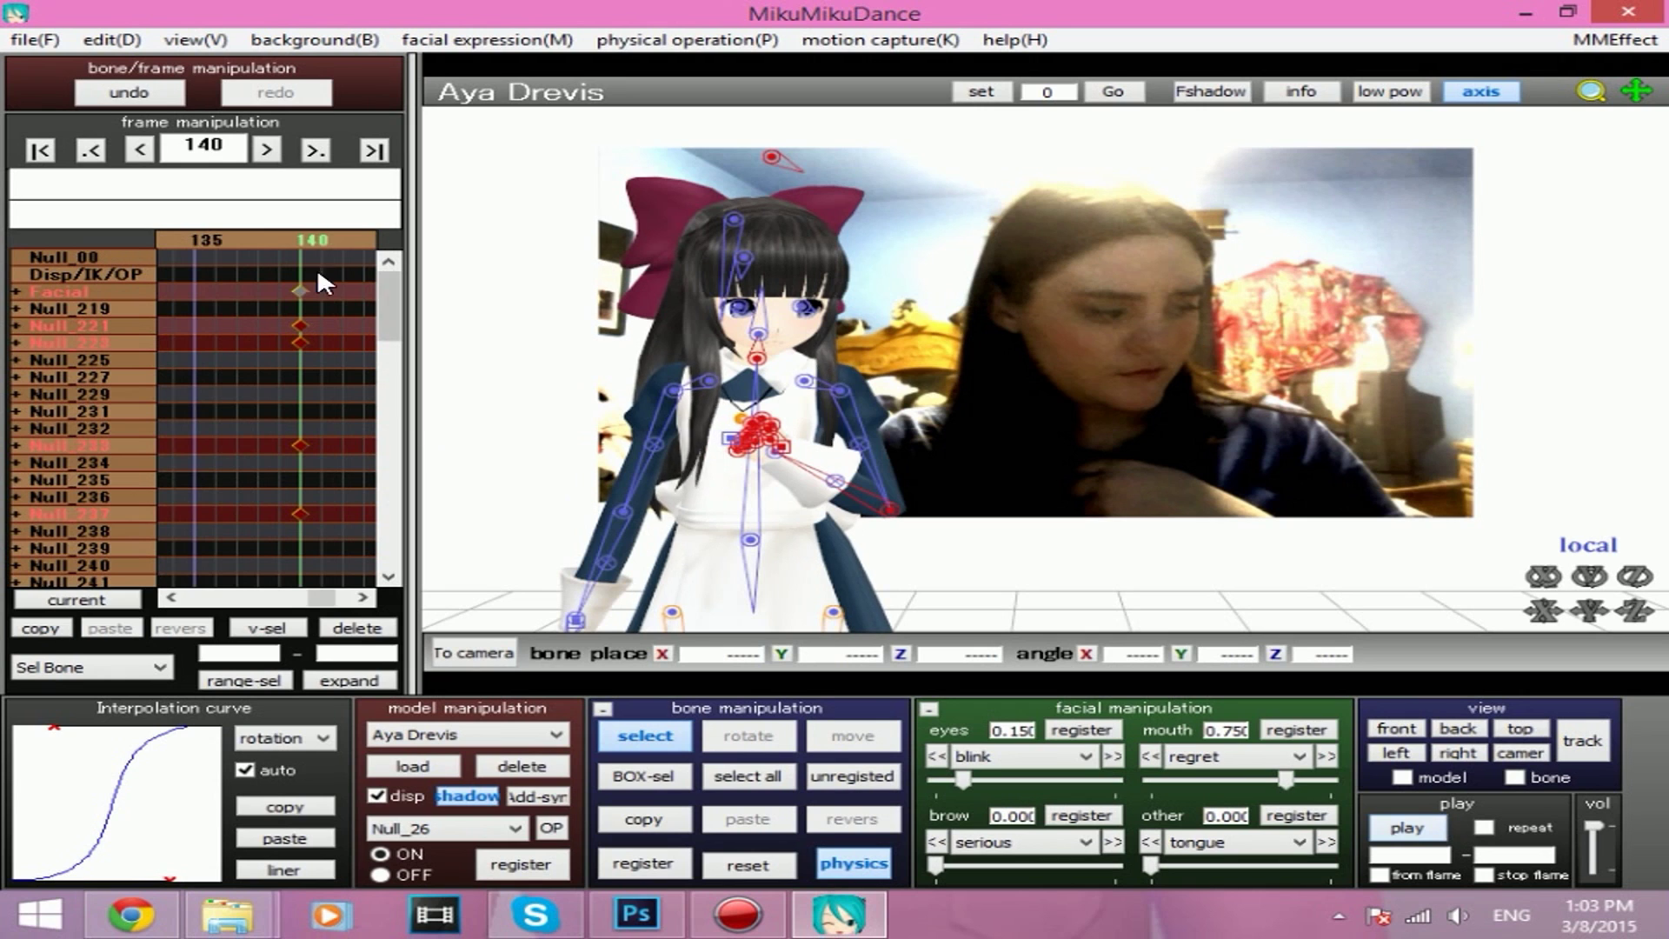
Step through the frames from 140 to about 170, examining how long the filmed head keeps looking down.
{"action": "key", "text": "Right"}
{"action": "key", "text": "Right"}
{"action": "key", "text": "Right"}
{"action": "key", "text": "Right"}
{"action": "key", "text": "Right"}
{"action": "key", "text": "Right"}
{"action": "key", "text": "Right"}
{"action": "key", "text": "Right"}
{"action": "key", "text": "Right"}
{"action": "key", "text": "Right"}
{"action": "key", "text": "Right"}
{"action": "key", "text": "Right"}
{"action": "key", "text": "Right"}
{"action": "key", "text": "Right"}
{"action": "key", "text": "Right"}
{"action": "key", "text": "Right"}
{"action": "key", "text": "Right"}
{"action": "key", "text": "Right"}
{"action": "key", "text": "Right"}
{"action": "key", "text": "Right"}
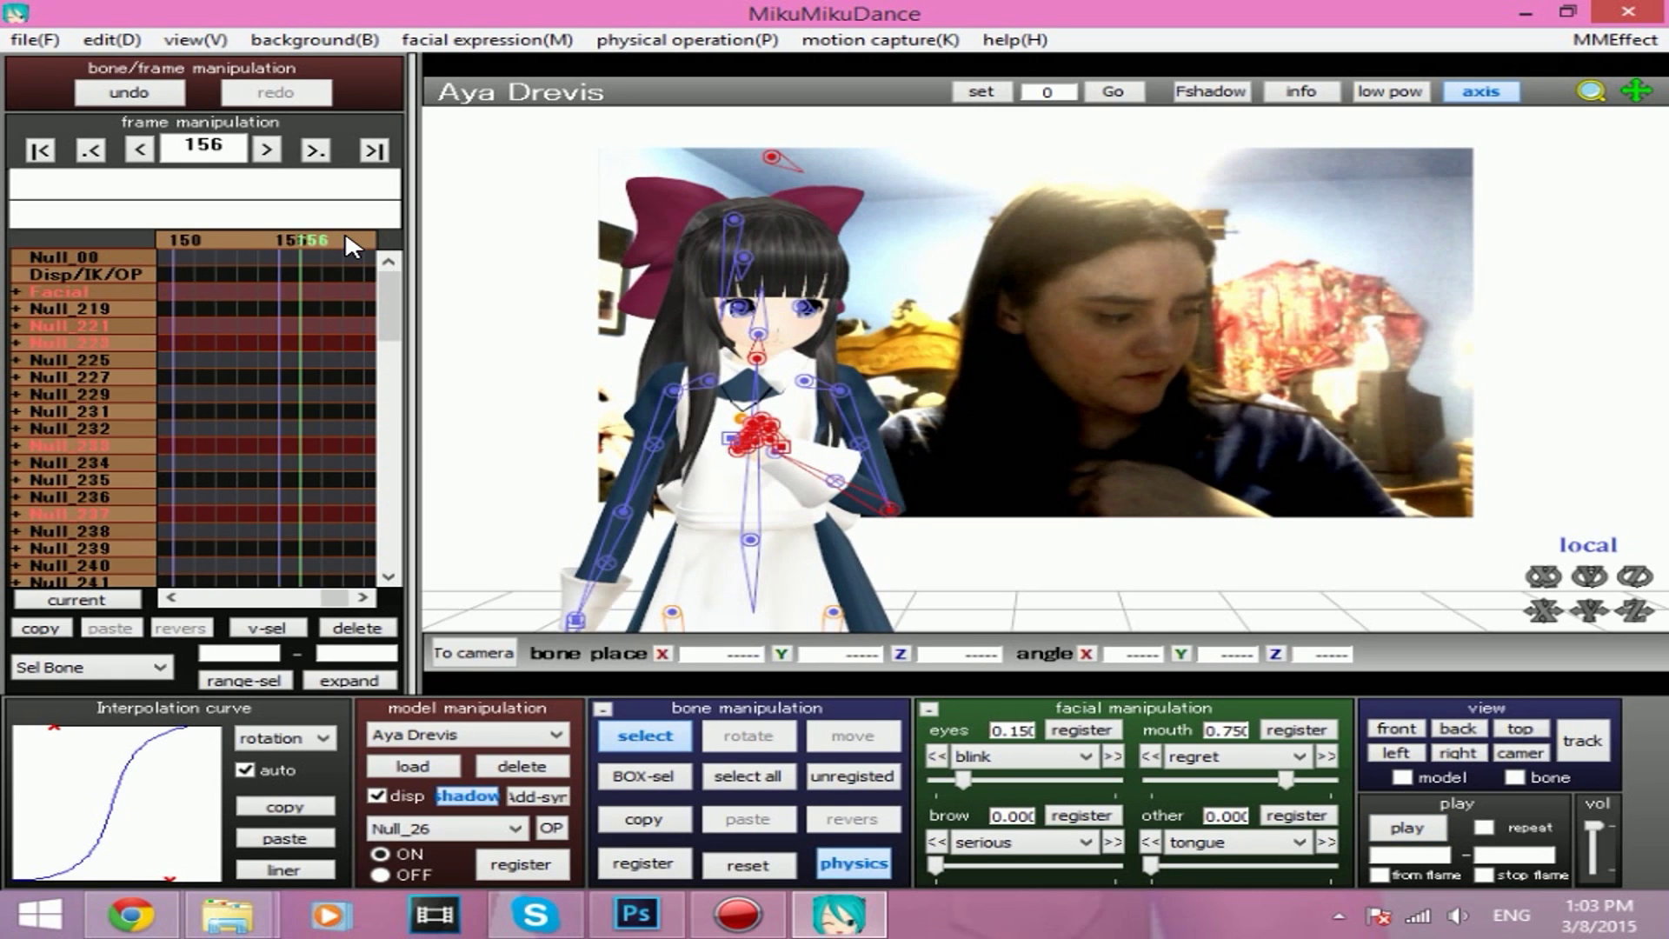
{"action": "key", "text": "Right"}
{"action": "key", "text": "Right"}
{"action": "key", "text": "Right"}
{"action": "key", "text": "Right"}
{"action": "key", "text": "Right"}
{"action": "key", "text": "Right"}
{"action": "key", "text": "Right"}
{"action": "key", "text": "Right"}
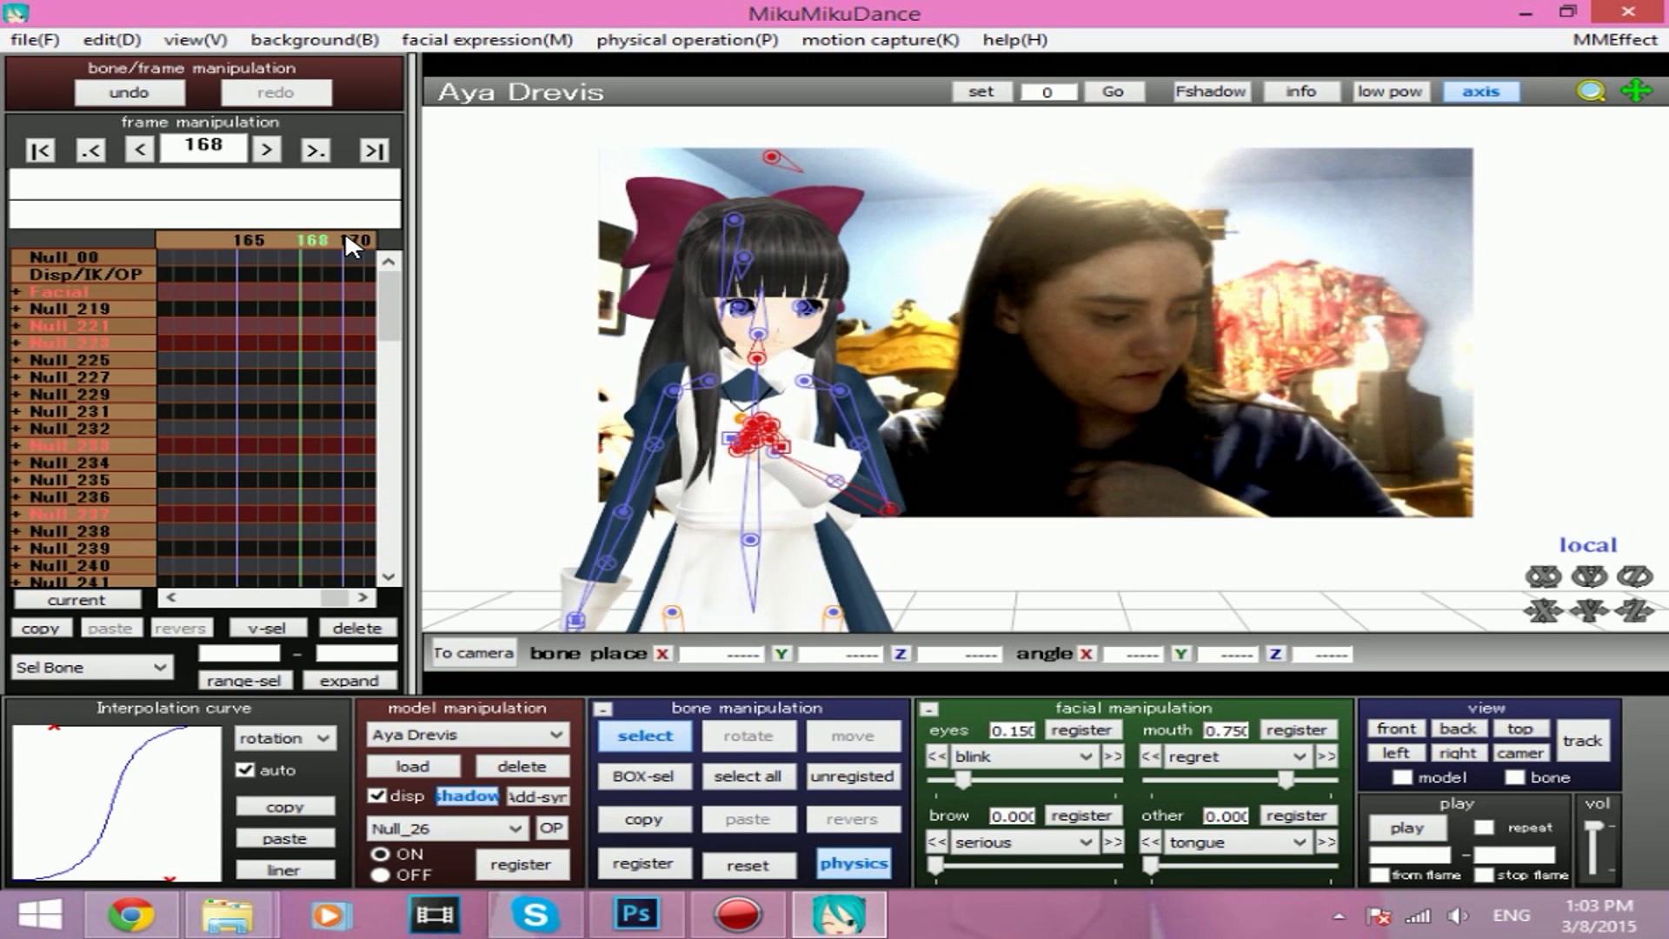
{"action": "key", "text": "Right"}
{"action": "key", "text": "Right"}
Register keyframes for all of the model's bones at frame 165 to hold the current pose.
{"action": "left_click", "coordinate": [203, 234]}
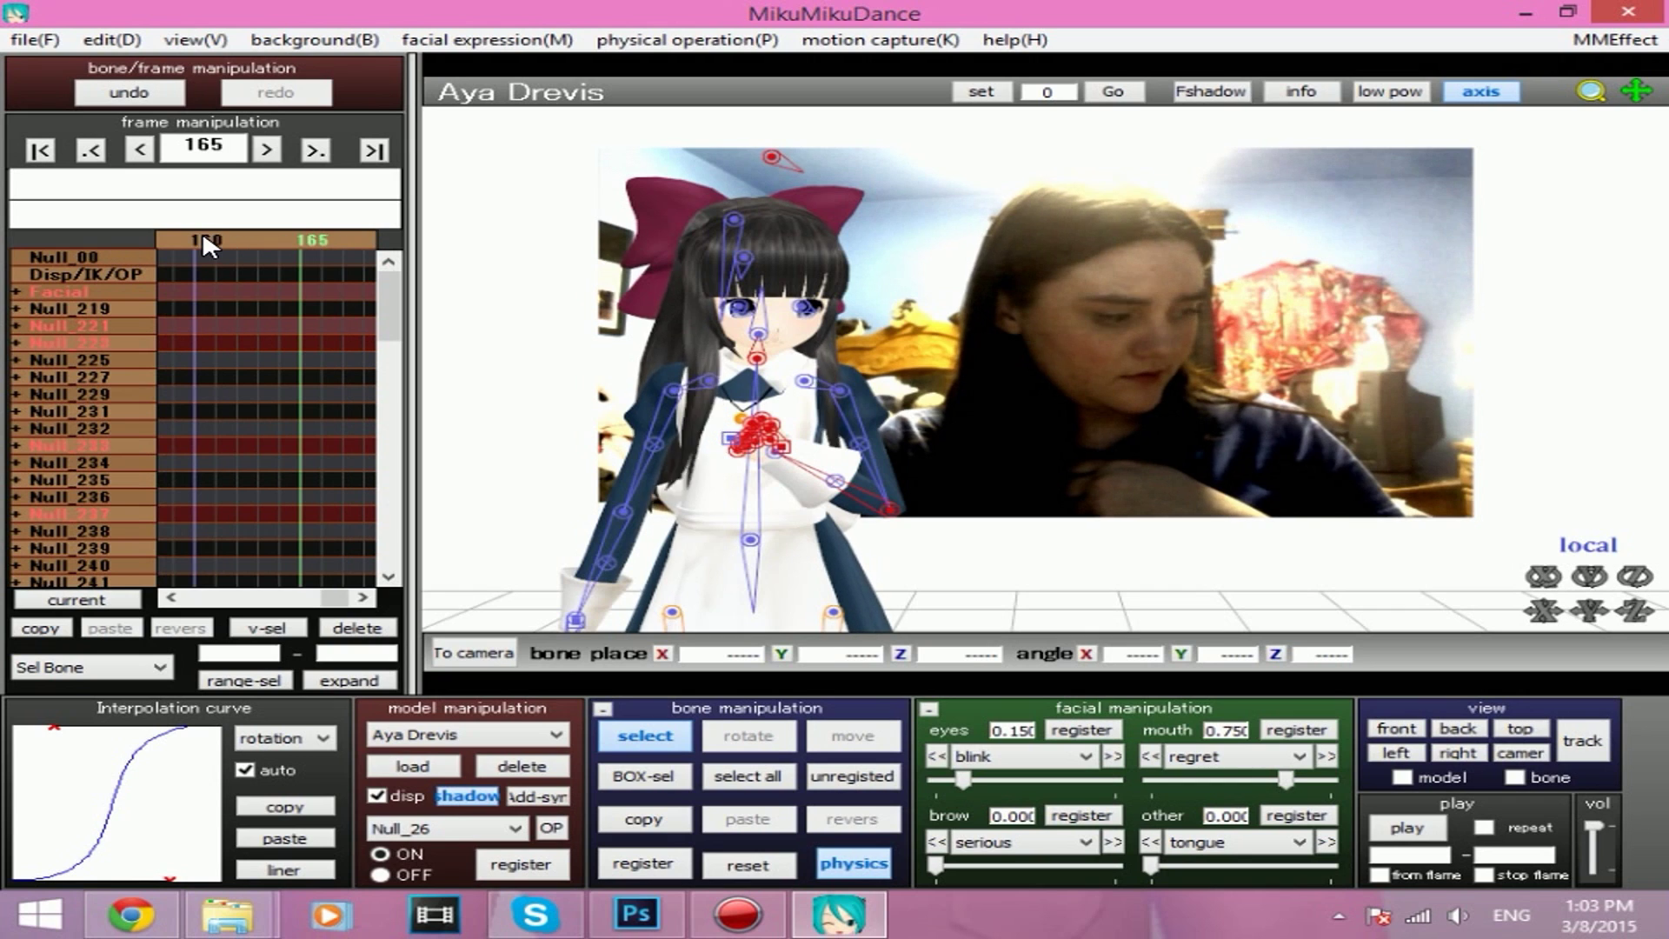
{"action": "left_click", "coordinate": [719, 776]}
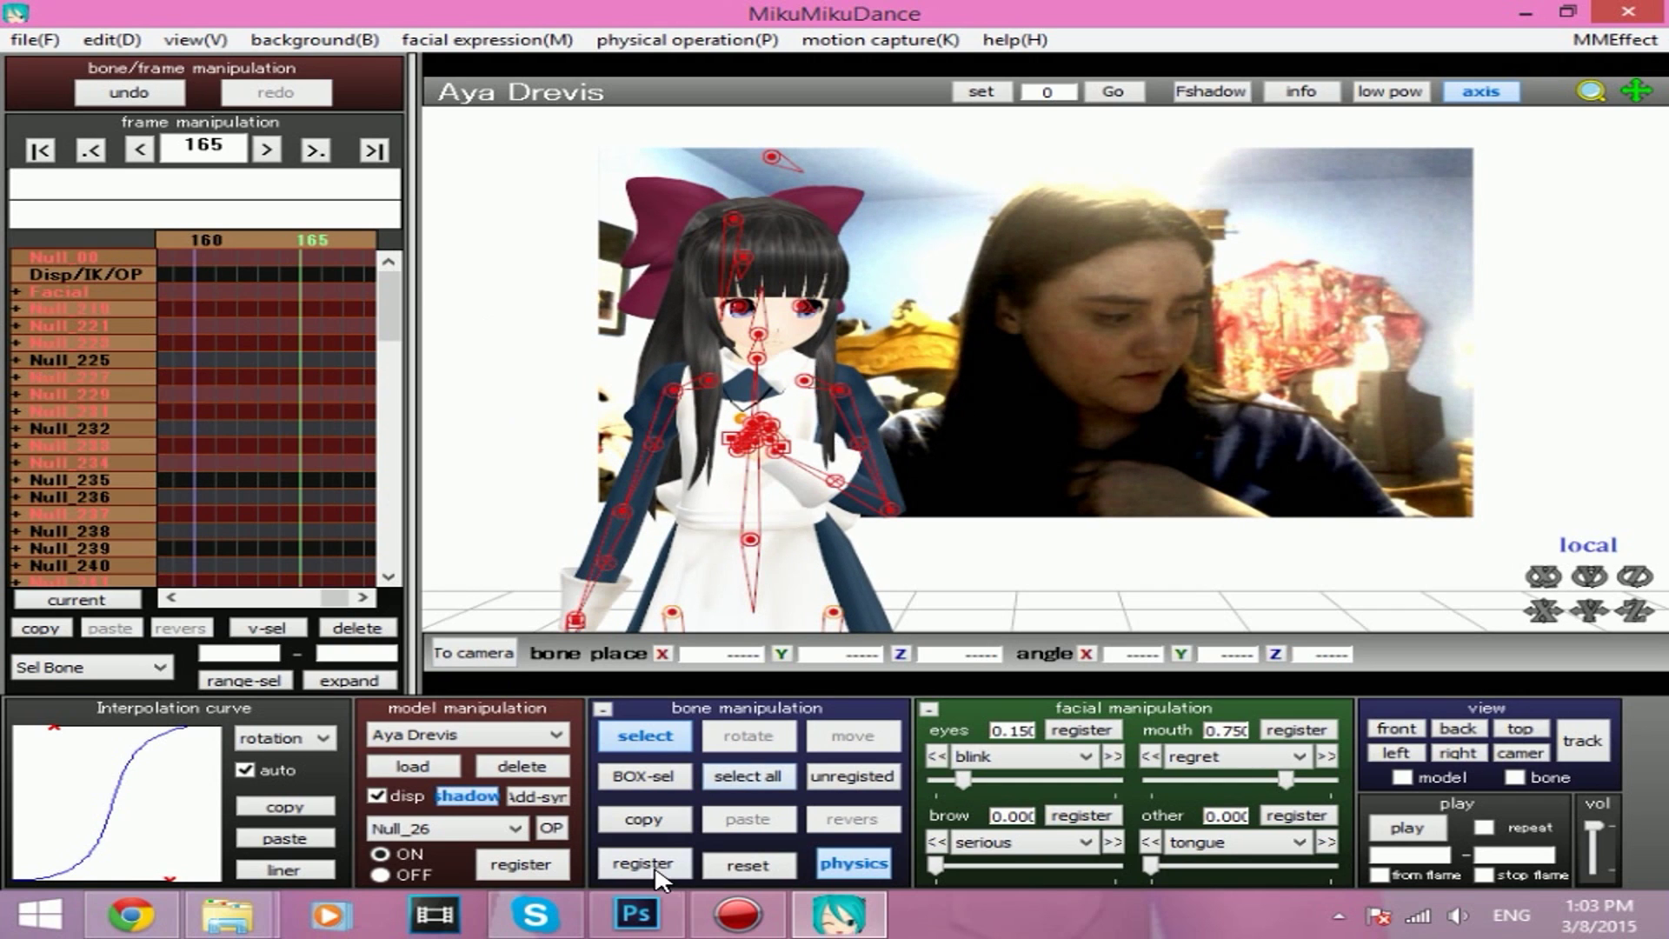
{"action": "left_click", "coordinate": [642, 863]}
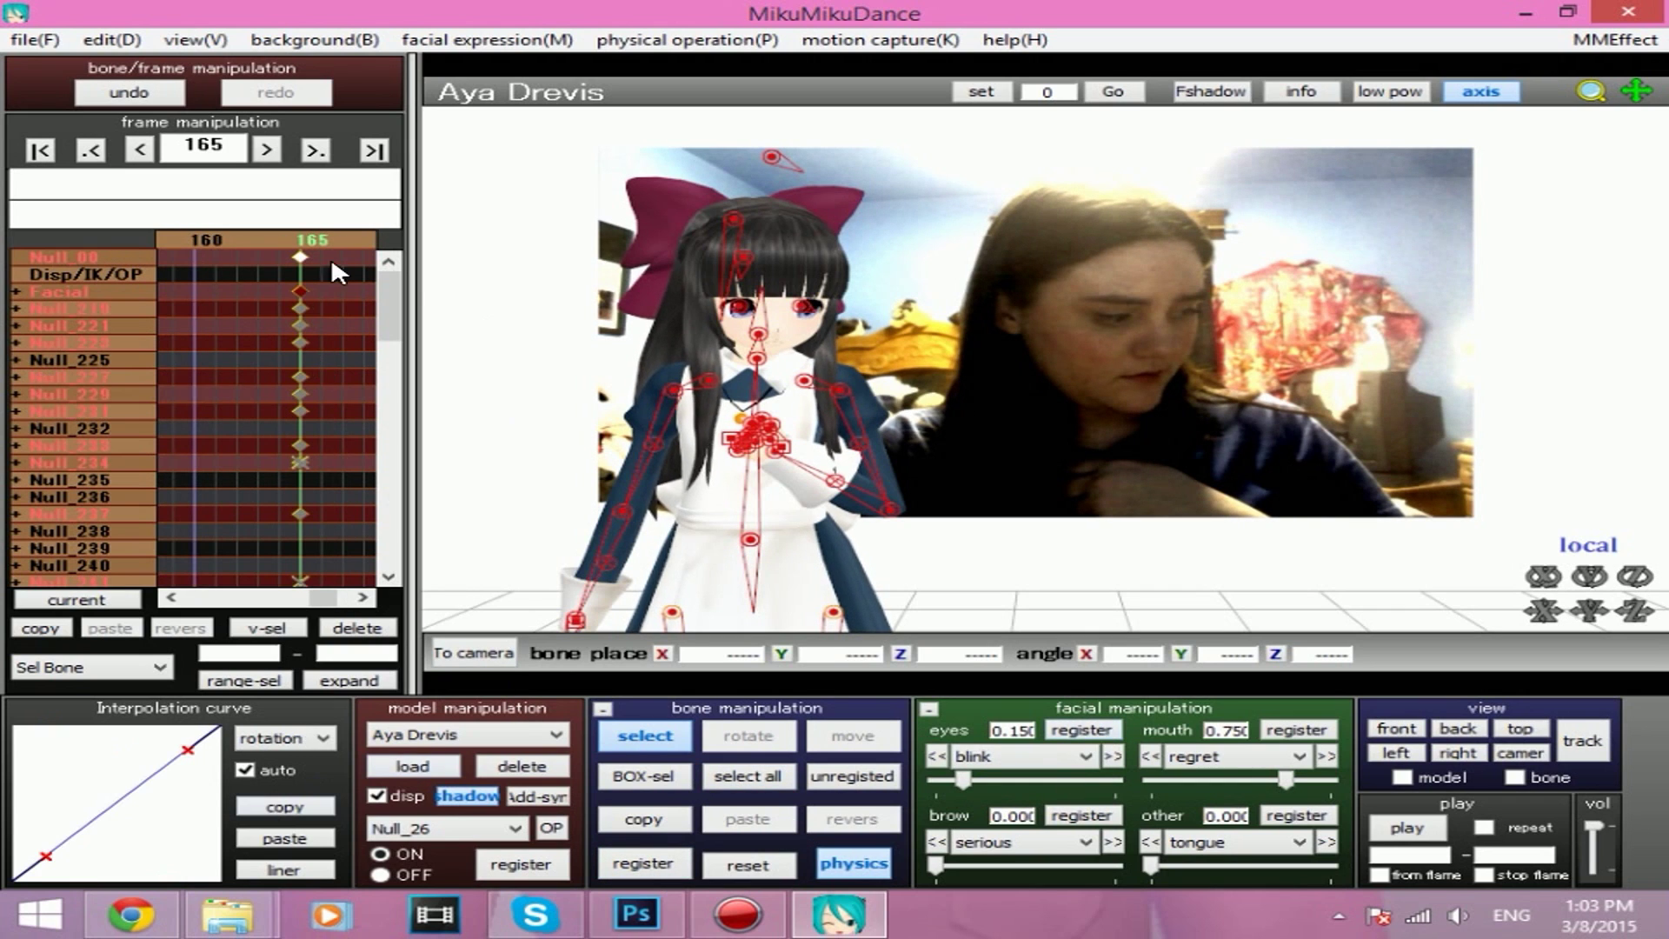
Set the blink eye morph to 1 and register it at frame 170, and choose the pupil eye morph.
{"action": "key", "text": "Right"}
{"action": "key", "text": "Right"}
{"action": "key", "text": "Right"}
{"action": "key", "text": "Right"}
{"action": "key", "text": "Right"}
{"action": "key", "text": "Right"}
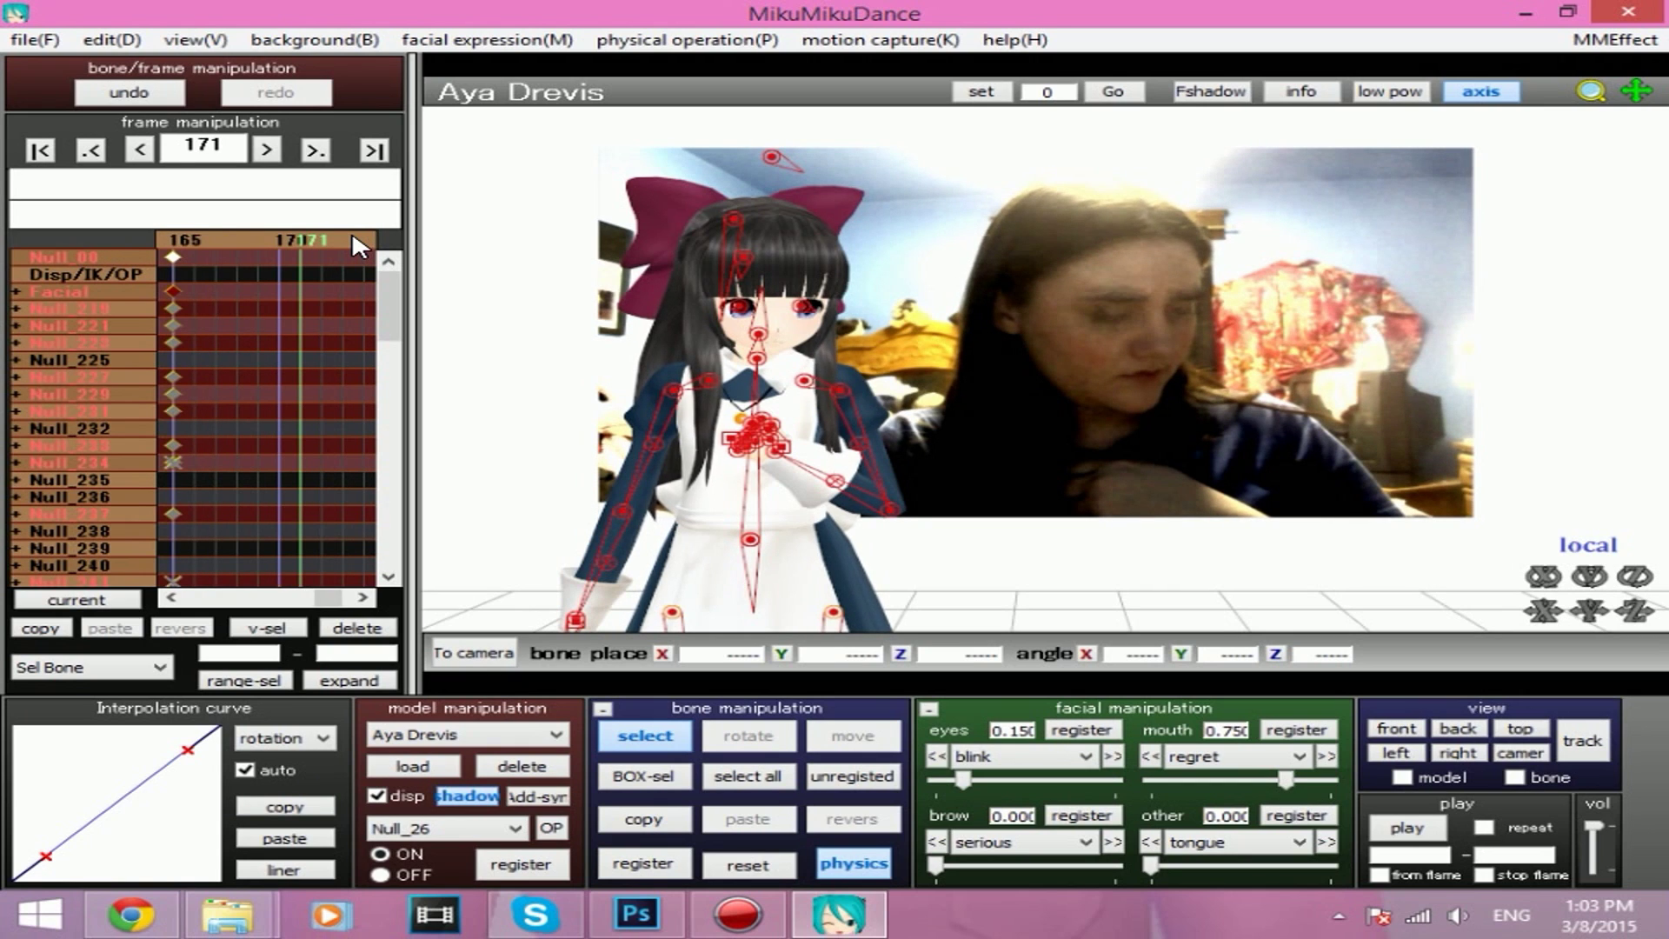
{"action": "left_click", "coordinate": [284, 241]}
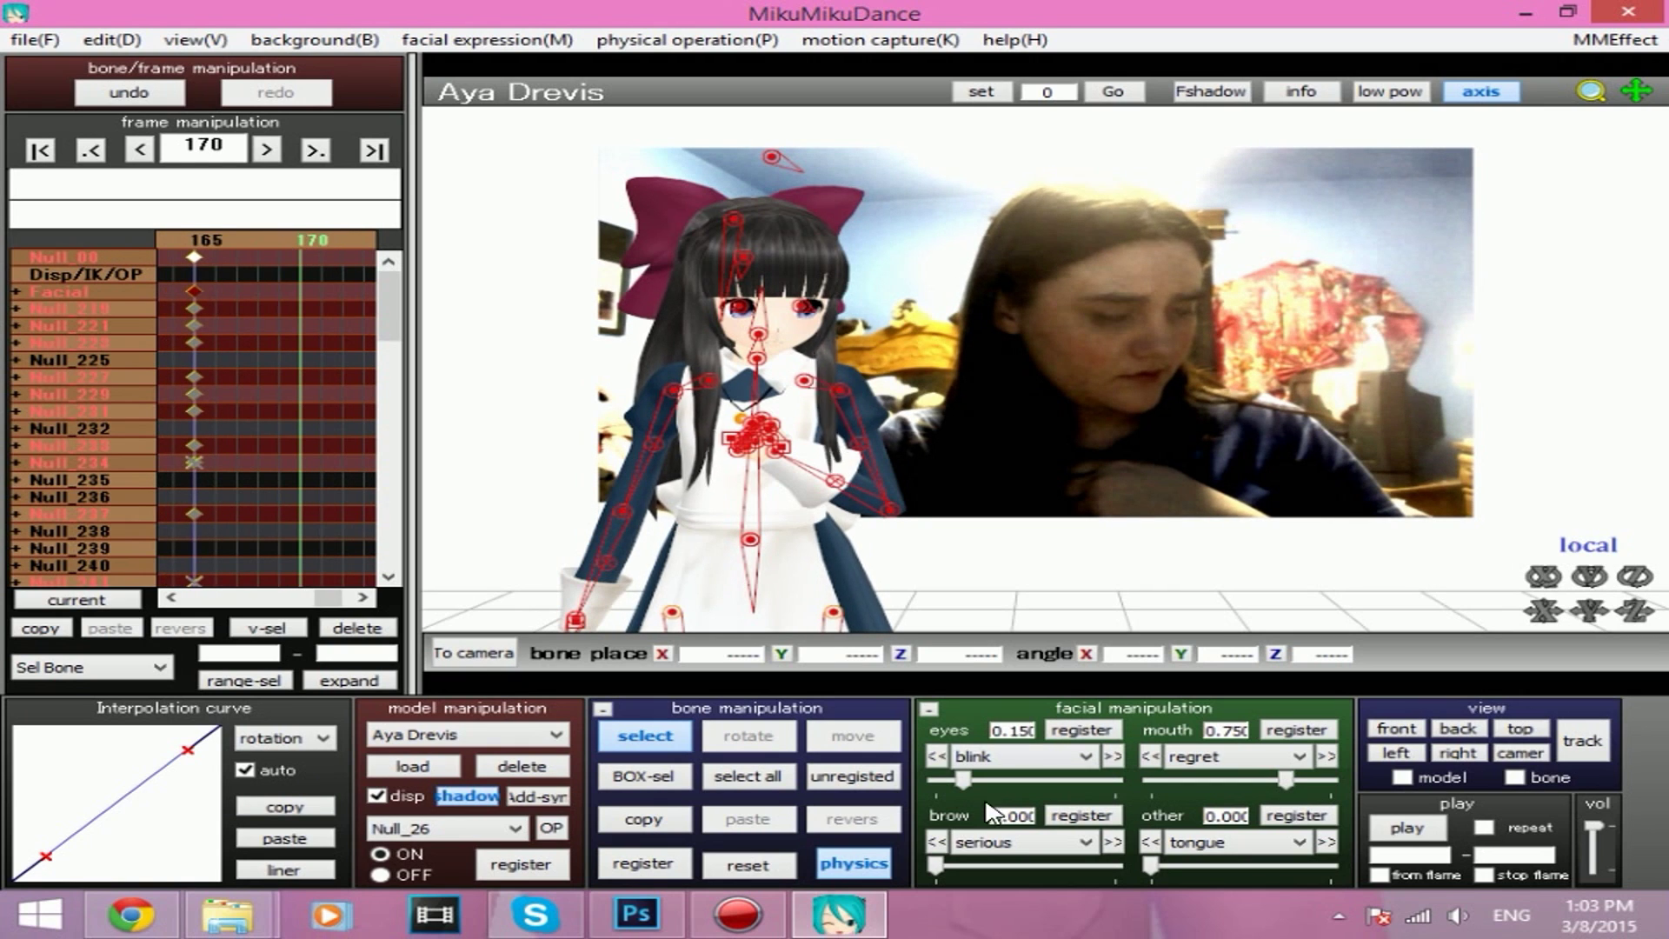
{"action": "left_click_drag", "start_coordinate": [963, 780], "coordinate": [1112, 779]}
{"action": "left_click", "coordinate": [1082, 731]}
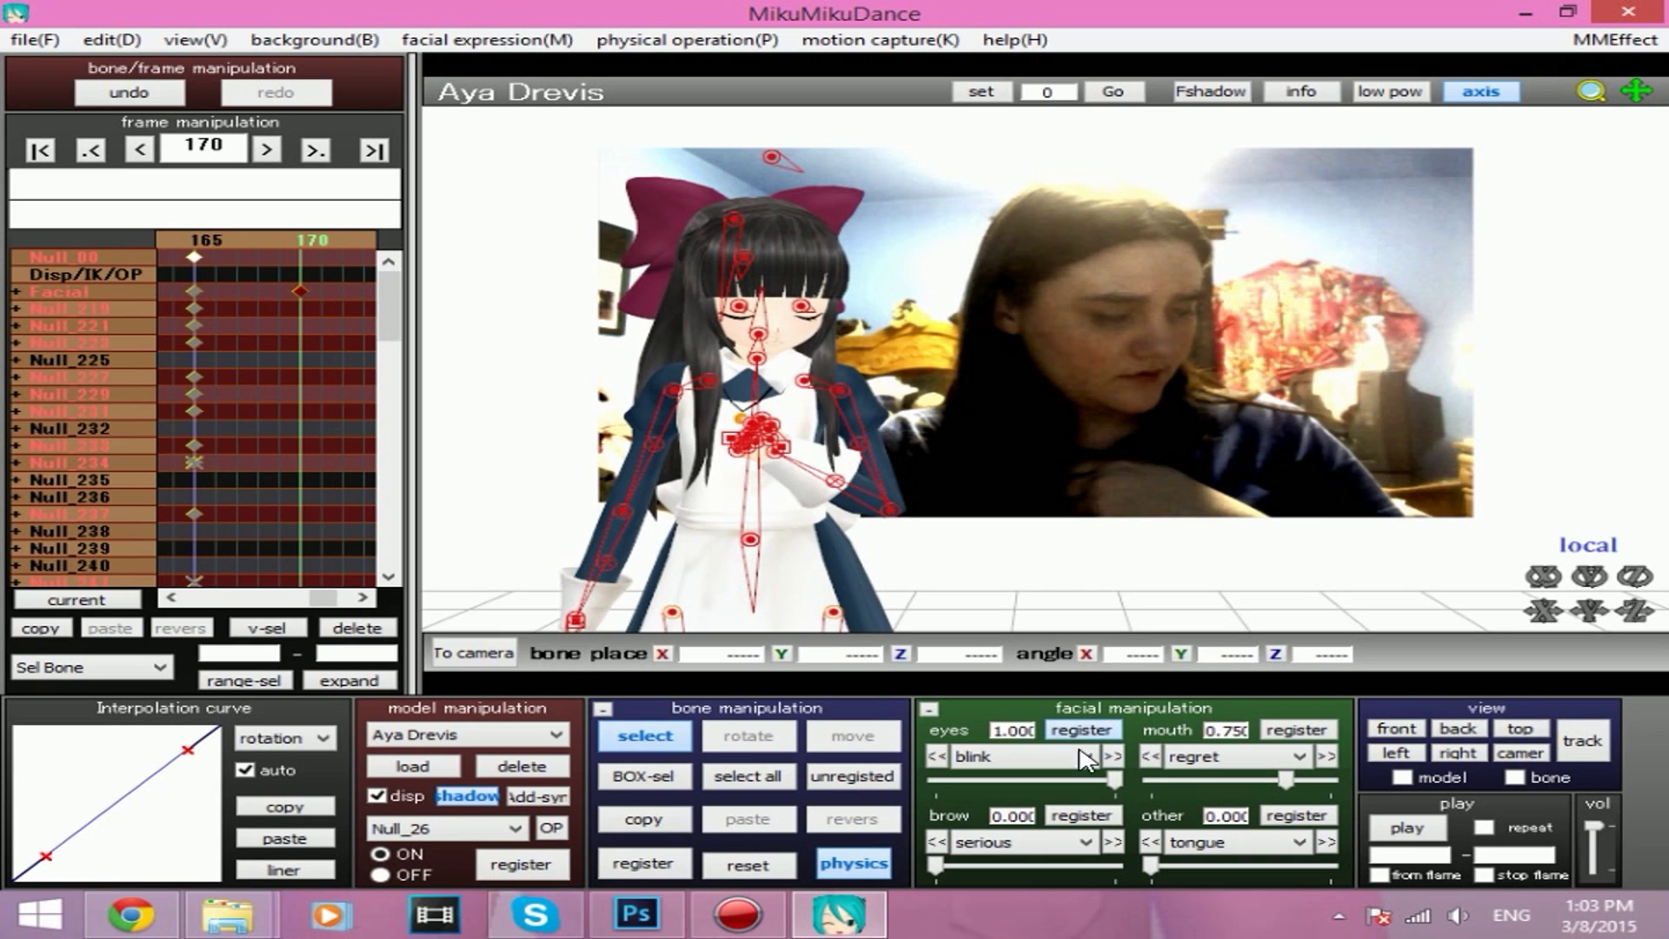
{"action": "left_click", "coordinate": [1086, 757]}
{"action": "left_click", "coordinate": [1026, 702]}
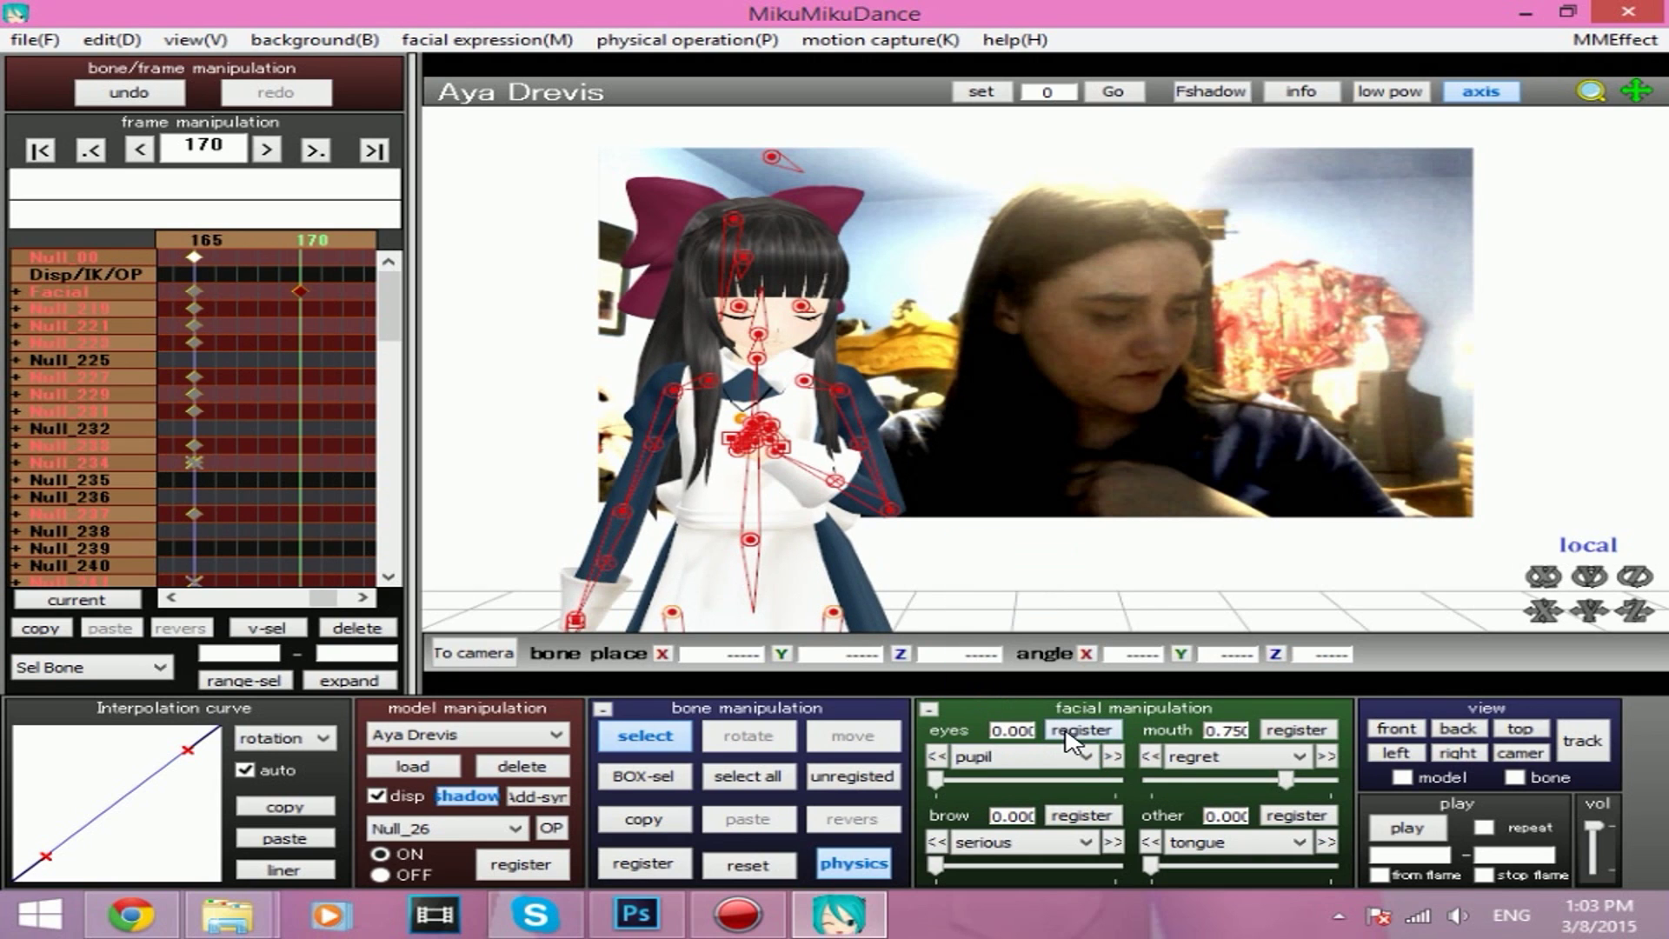
Step through the frames from 170 to 185, examining how the filmed face turns and how its eyes change.
{"action": "left_click", "coordinate": [338, 237]}
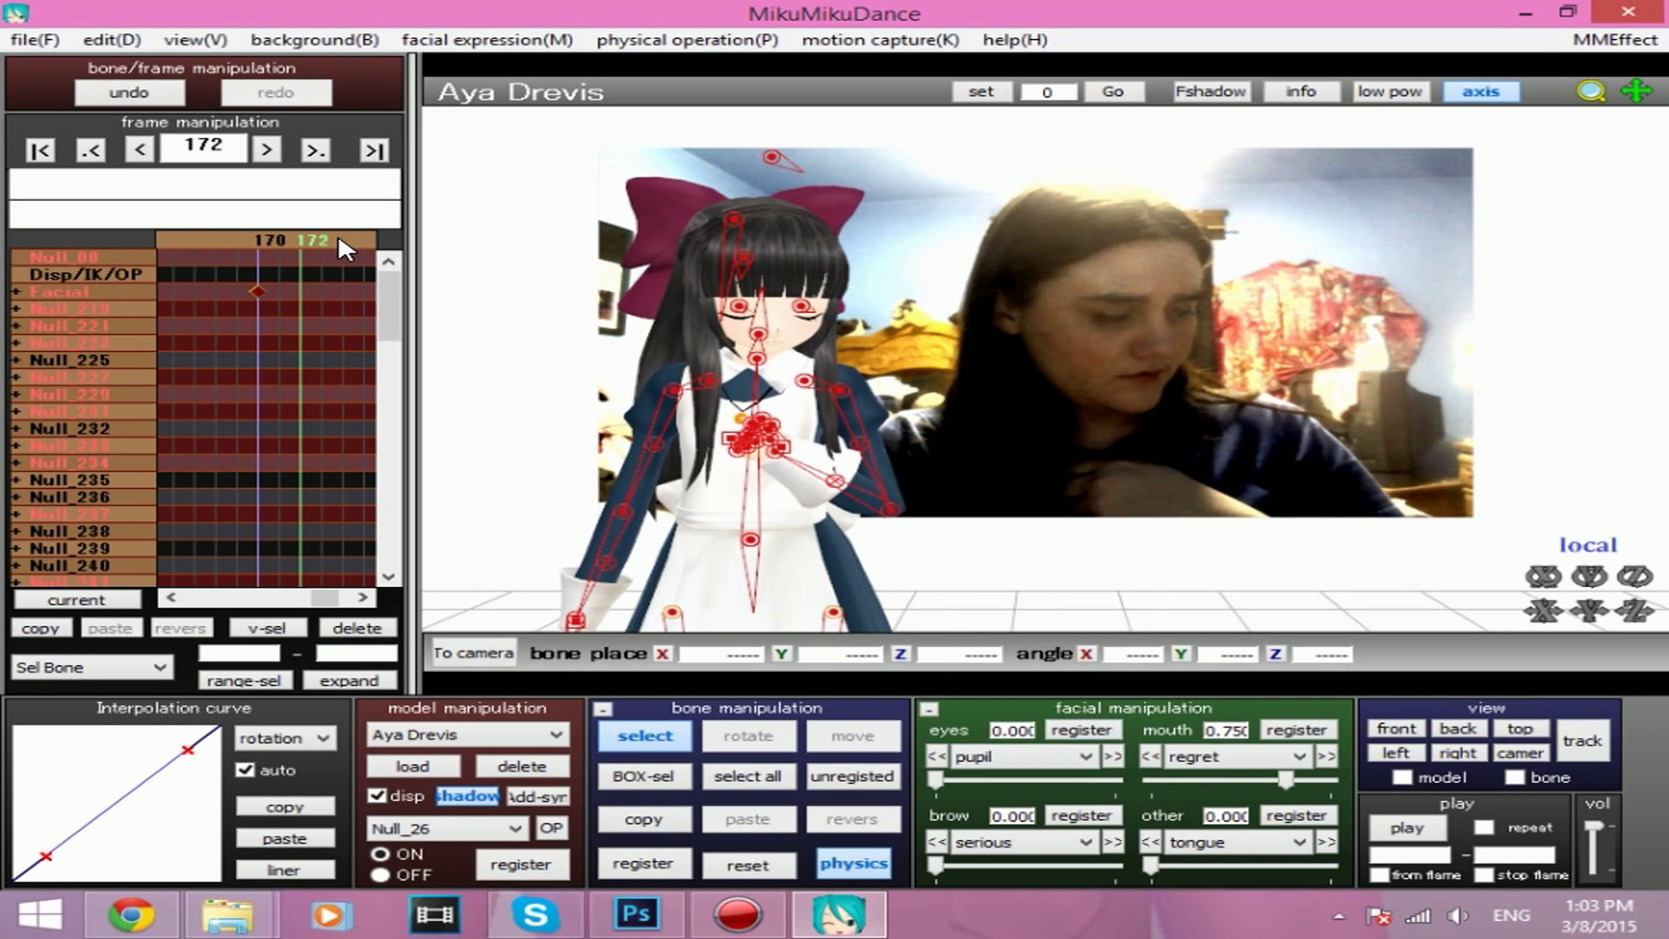
{"action": "left_click", "coordinate": [338, 236]}
{"action": "left_click", "coordinate": [338, 236]}
{"action": "left_click", "coordinate": [339, 236]}
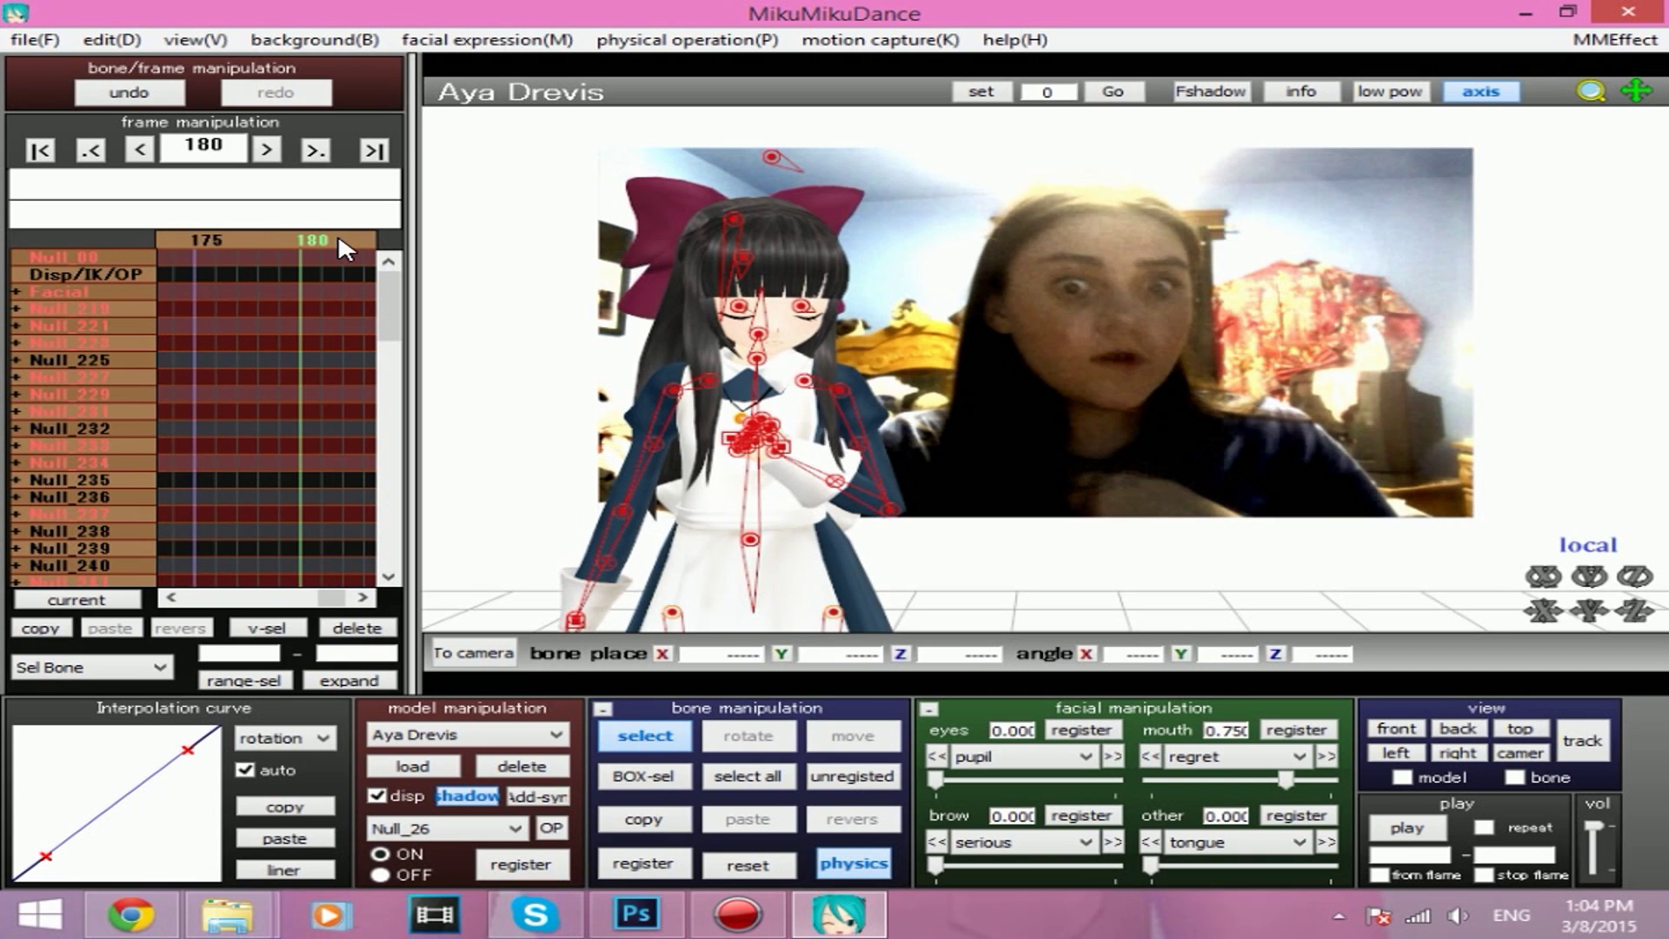
{"action": "key", "text": "Right"}
{"action": "key", "text": "Right"}
{"action": "key", "text": "Right"}
{"action": "left_click", "coordinate": [285, 237]}
{"action": "left_click", "coordinate": [332, 236]}
{"action": "left_click", "coordinate": [331, 235]}
{"action": "key", "text": "Right"}
{"action": "key", "text": "Right"}
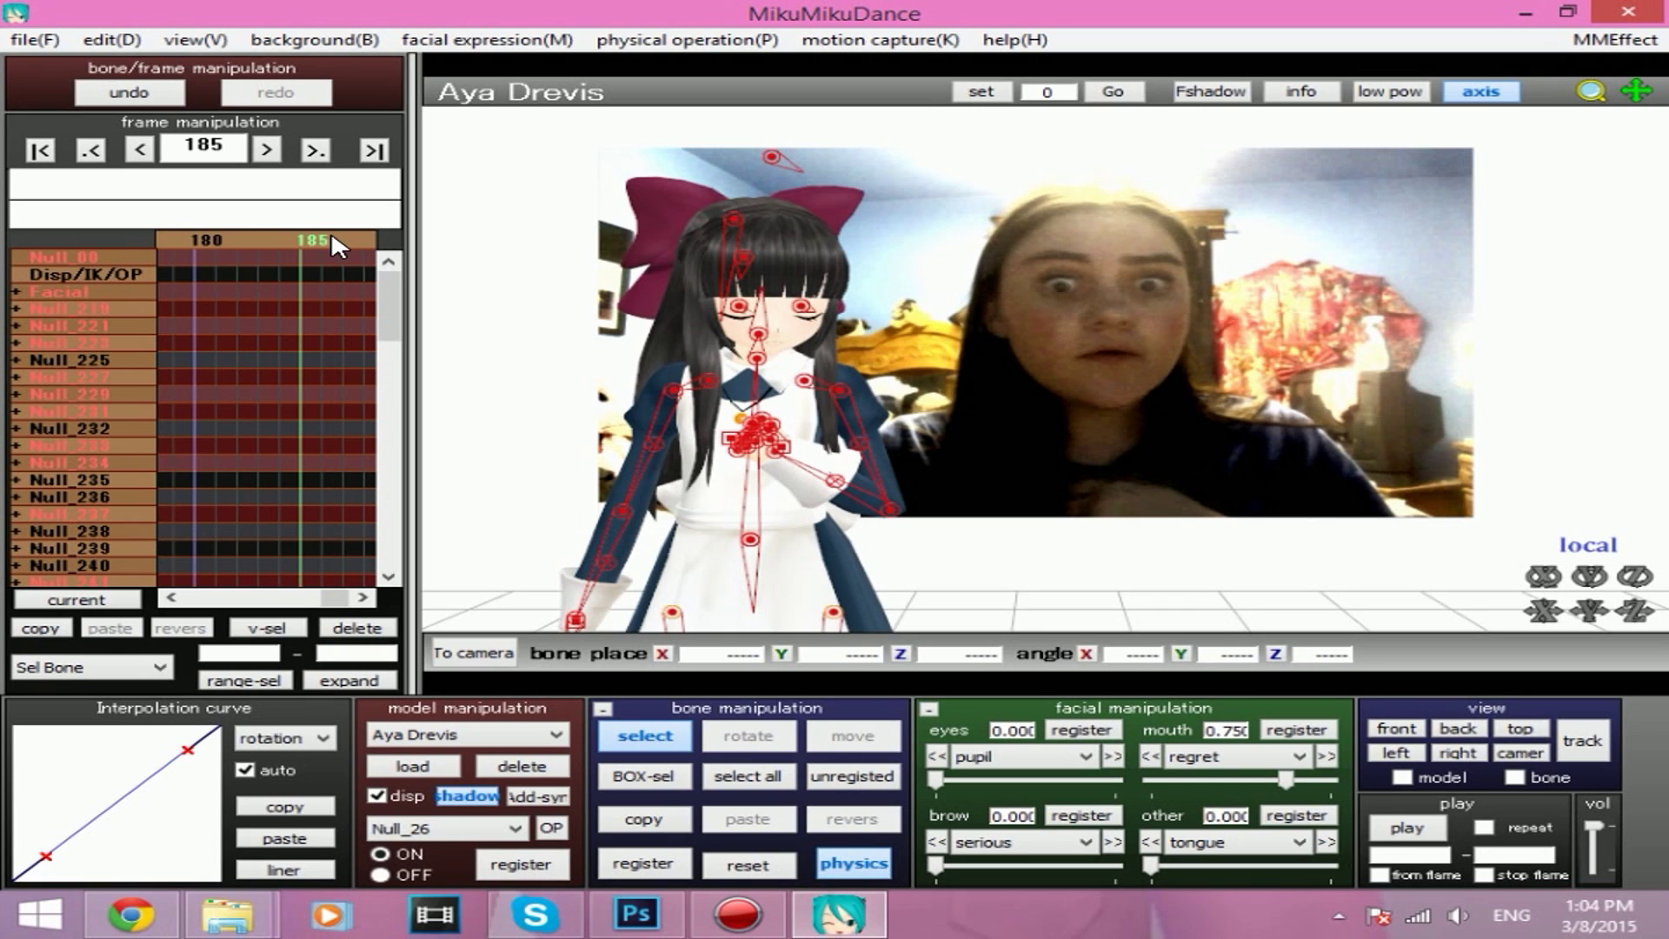
Set the blink eye morph to 0 and the pupil eye morph to 0.4 at frame 185.
{"action": "left_click", "coordinate": [758, 360]}
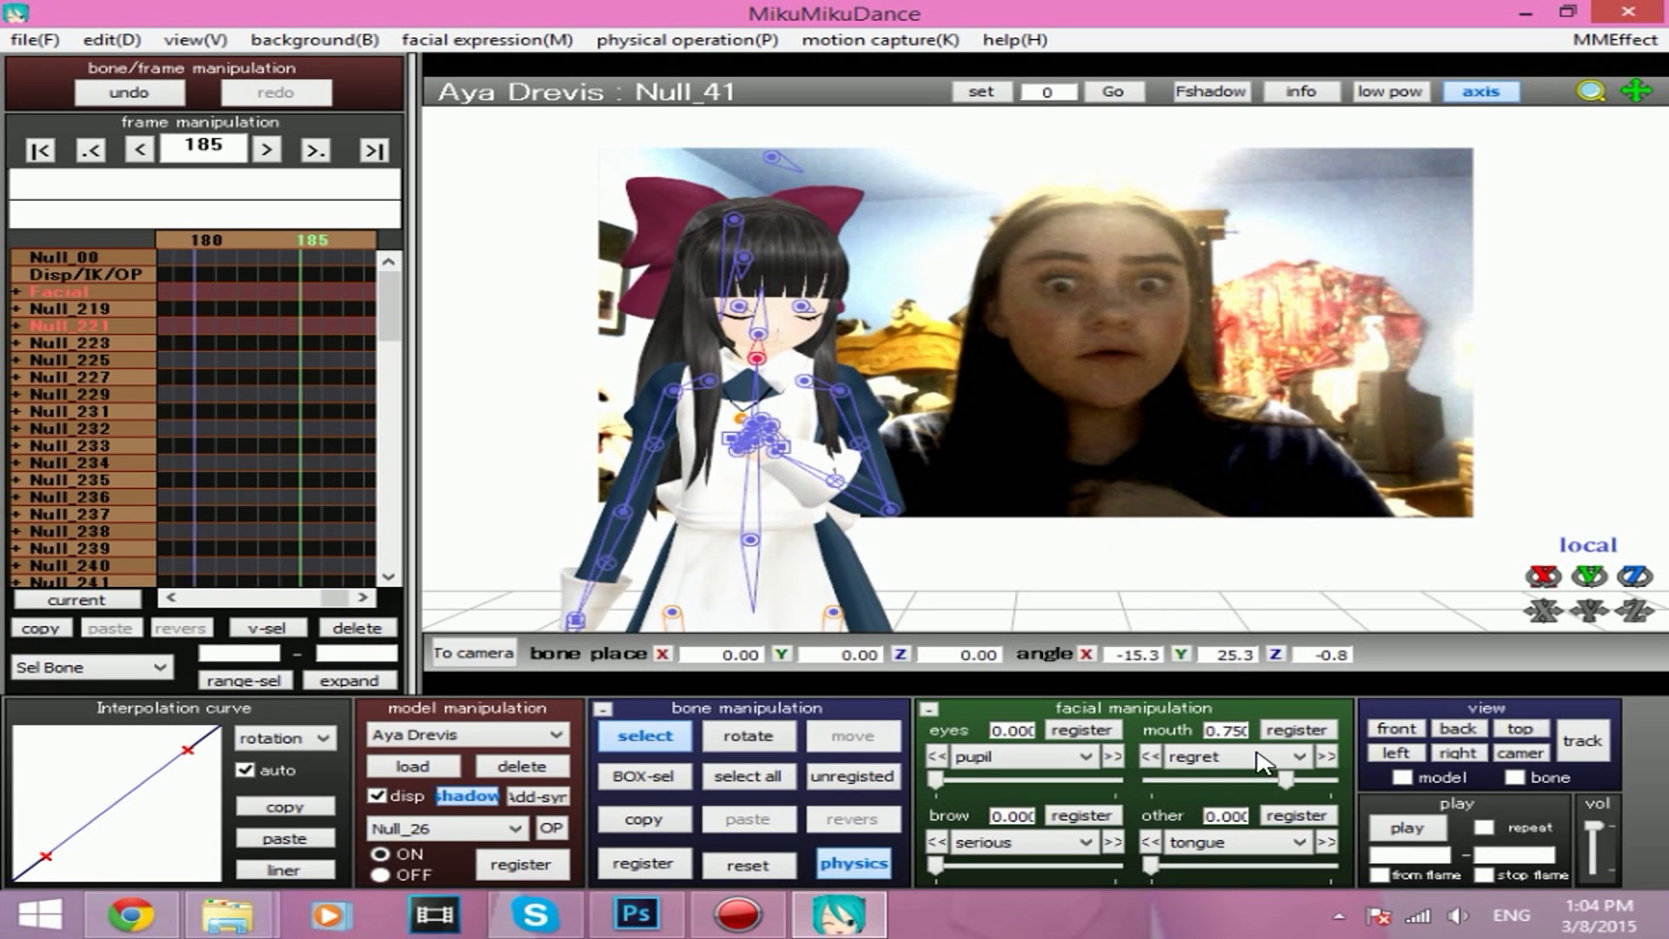
{"action": "left_click", "coordinate": [1062, 753]}
{"action": "left_click", "coordinate": [1028, 546]}
{"action": "left_click_drag", "start_coordinate": [1114, 782], "coordinate": [856, 800]}
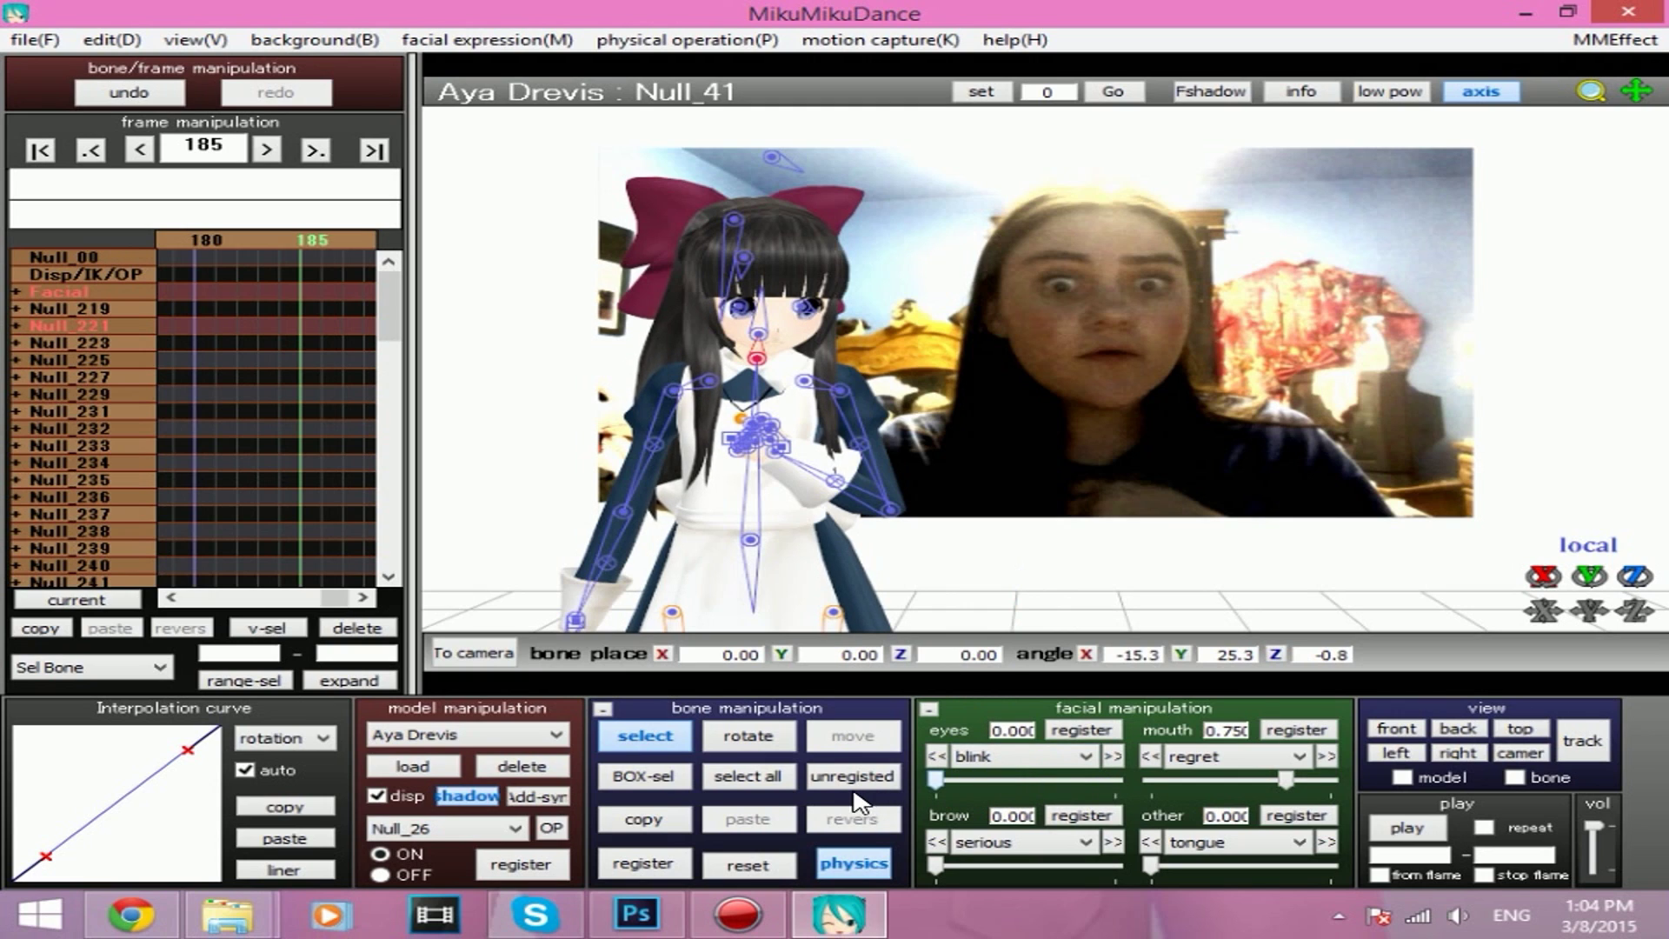
{"action": "left_click", "coordinate": [1078, 765]}
{"action": "left_click", "coordinate": [986, 683]}
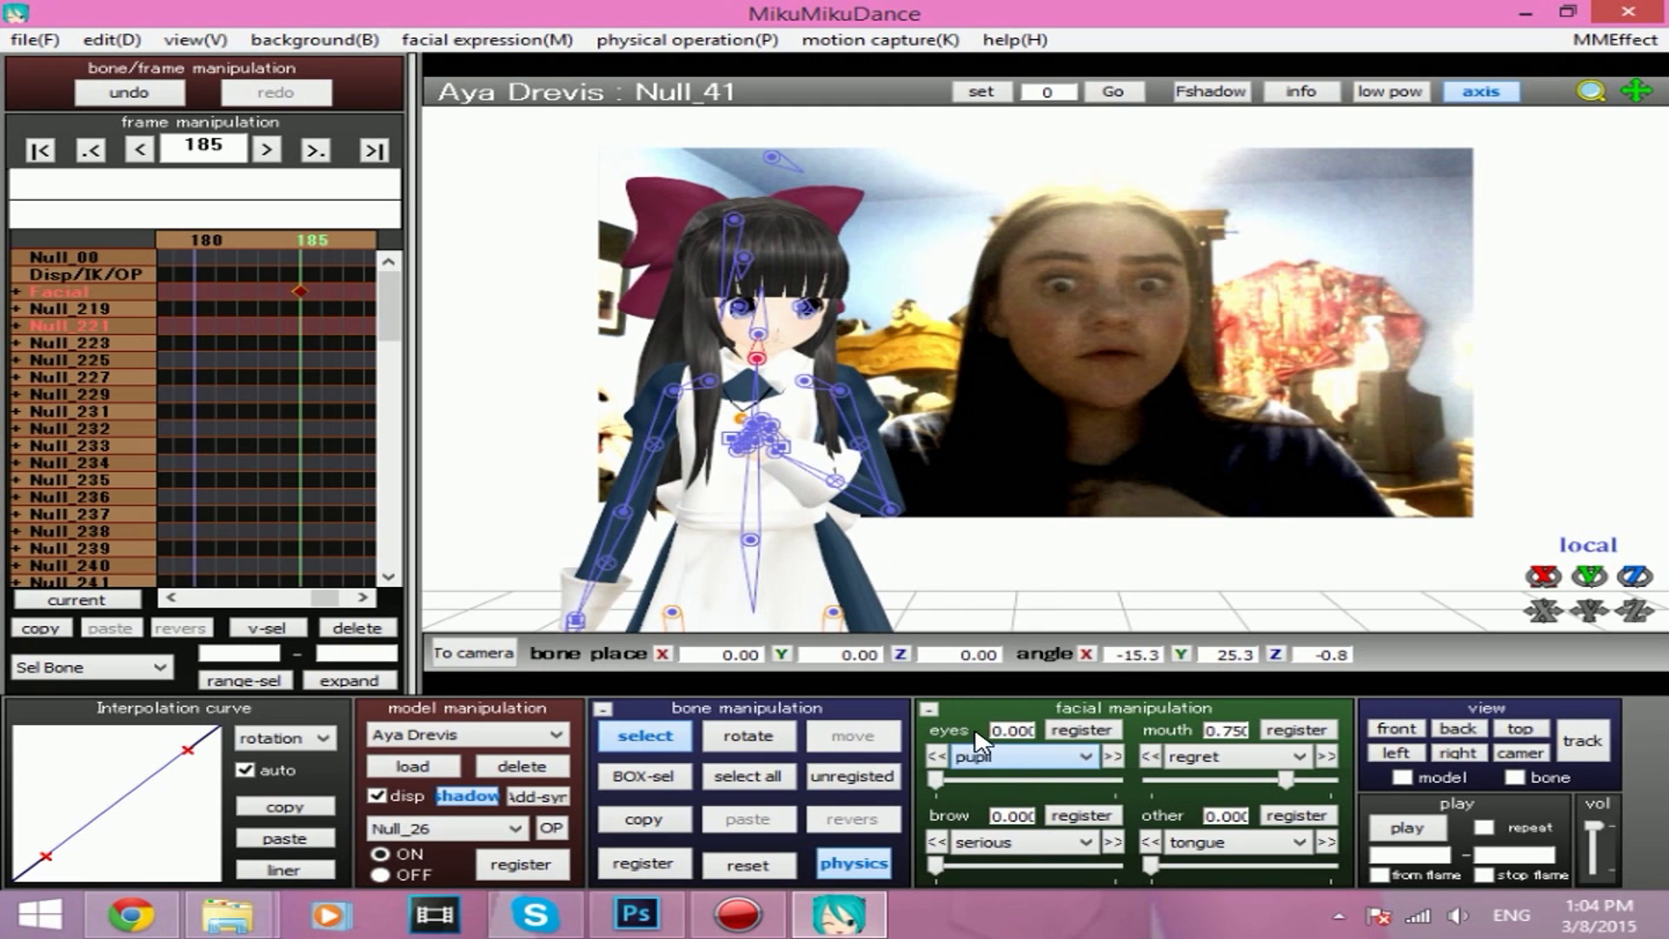
{"action": "left_click_drag", "start_coordinate": [936, 779], "coordinate": [1009, 784]}
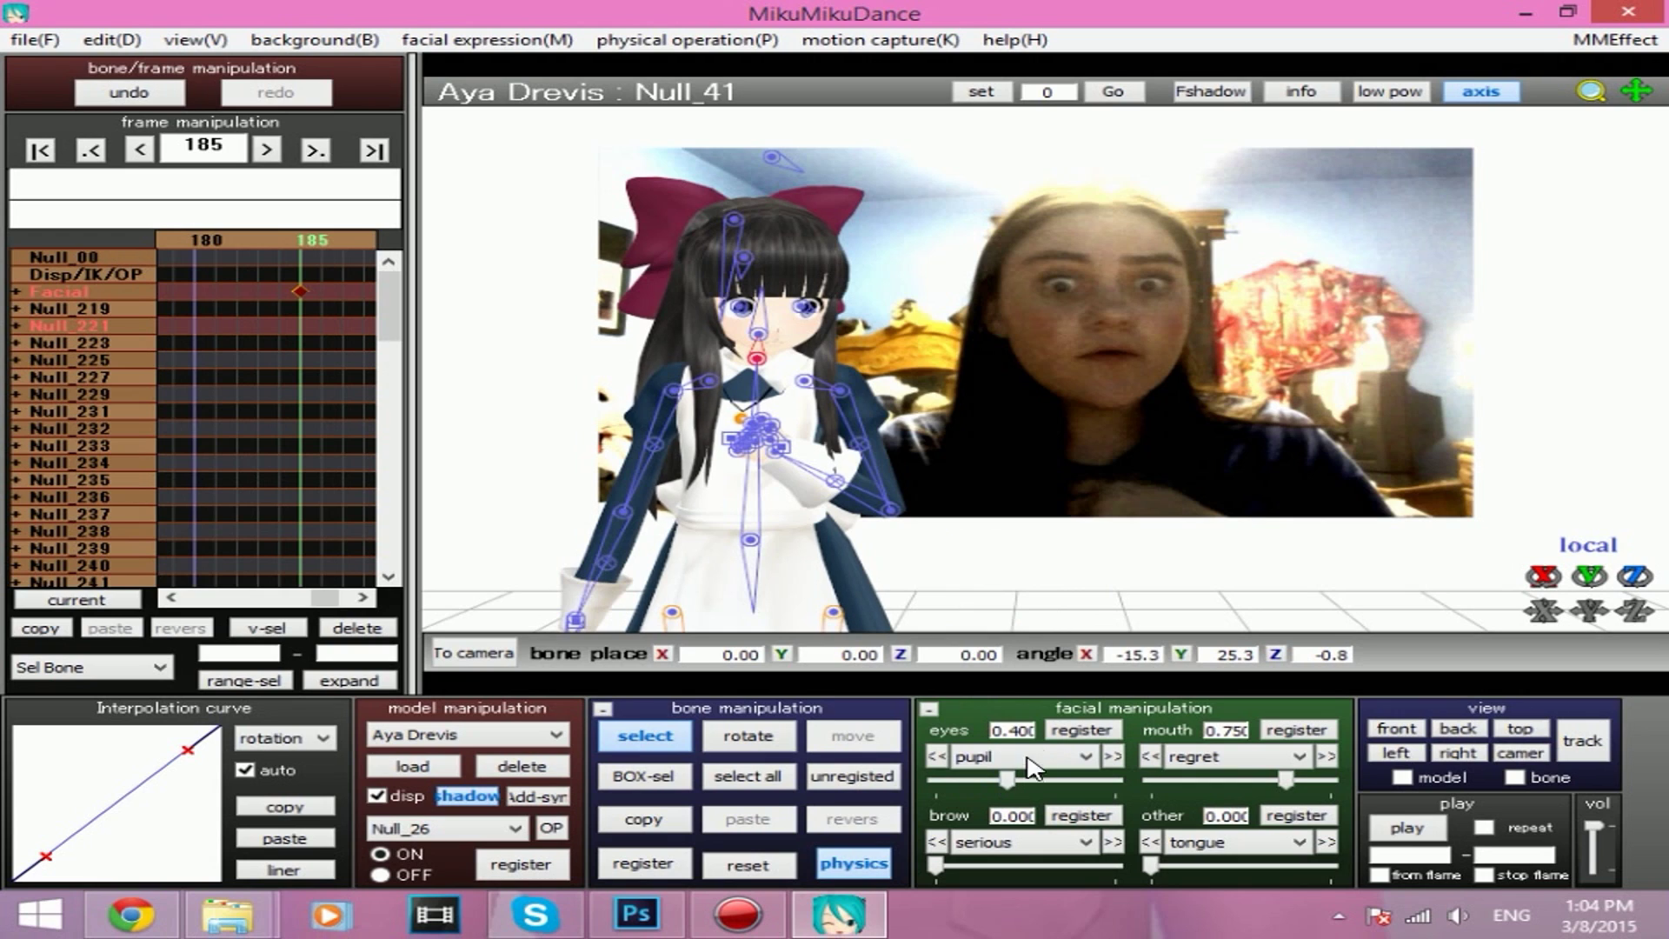
Reset the Null_73 bone at frame 185 and rotate Null_41 to about X -2.3, Y 6.7, Z 0.7 to match the filmed head.
{"action": "left_click", "coordinate": [781, 169]}
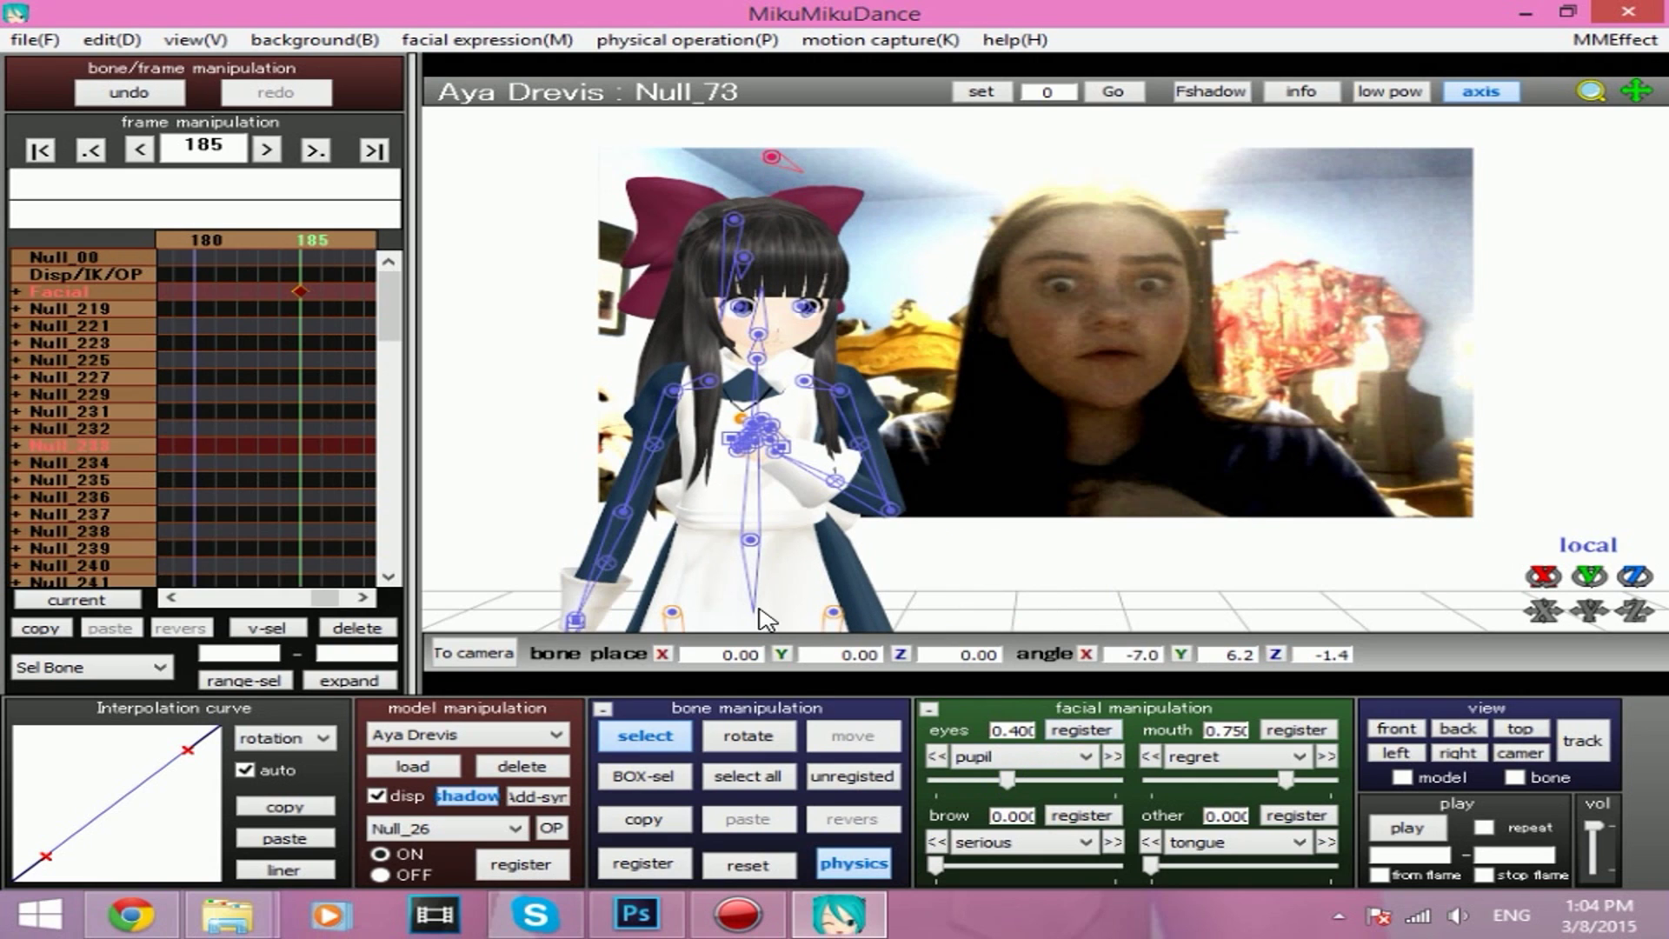
{"action": "left_click", "coordinate": [750, 866]}
{"action": "left_click", "coordinate": [755, 363]}
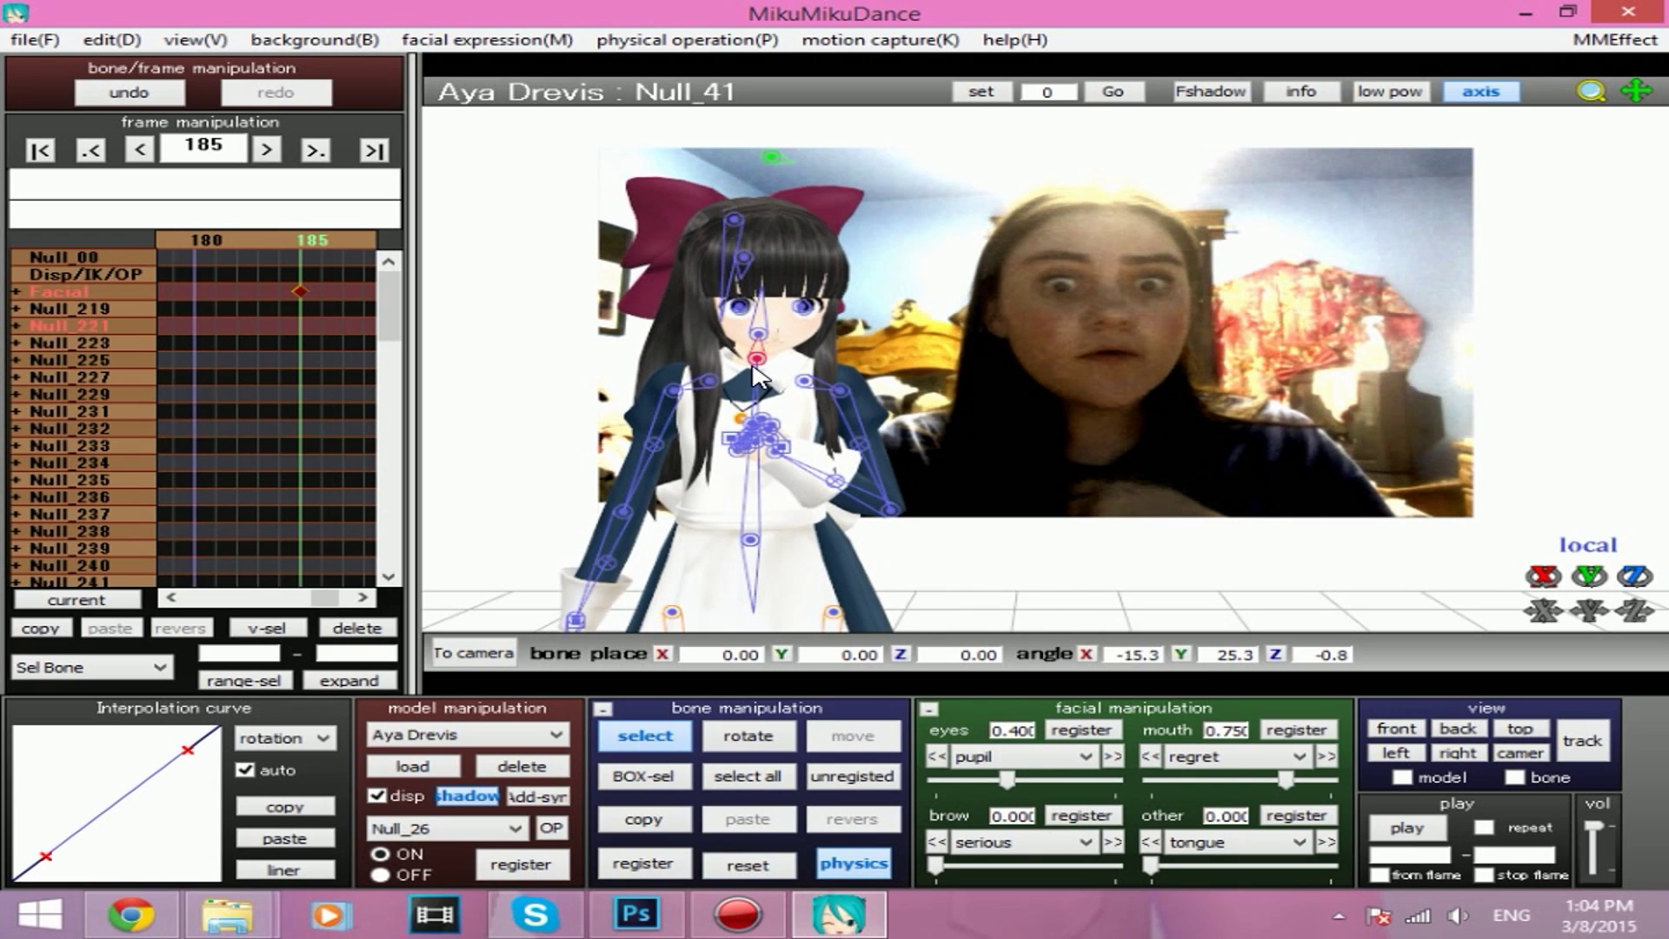
{"action": "left_click", "coordinate": [749, 736]}
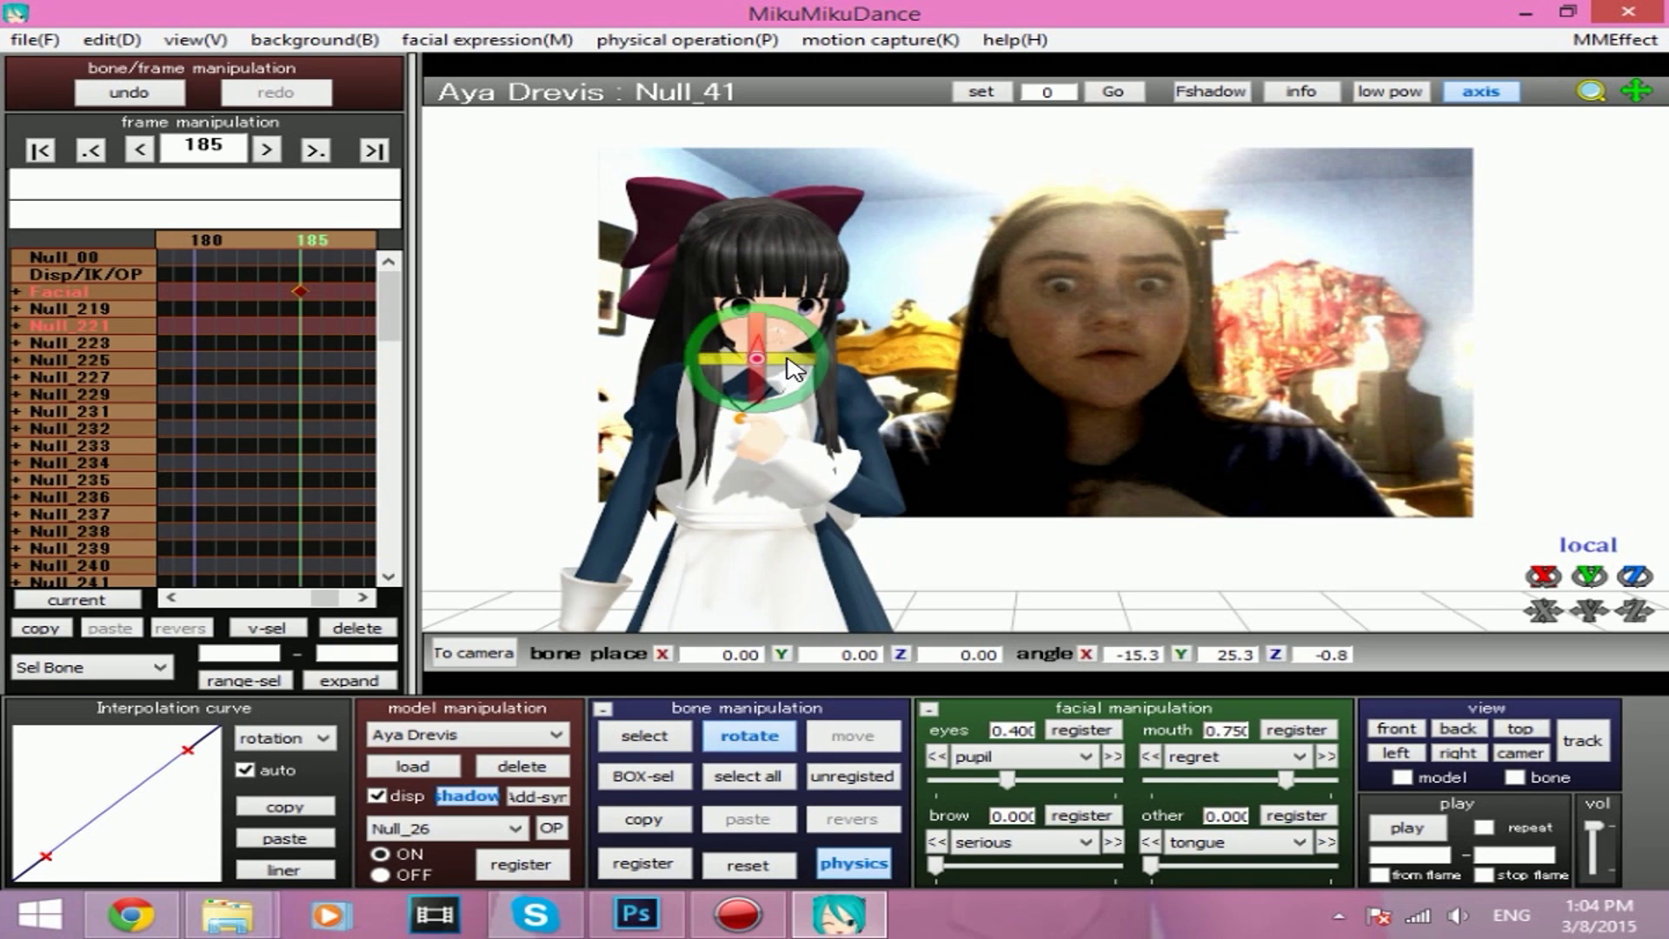
{"action": "left_click_drag", "start_coordinate": [728, 356], "coordinate": [753, 304]}
Rotate the Null_03 torso bone at frame 185 to about X -16.0.
{"action": "left_click", "coordinate": [628, 737]}
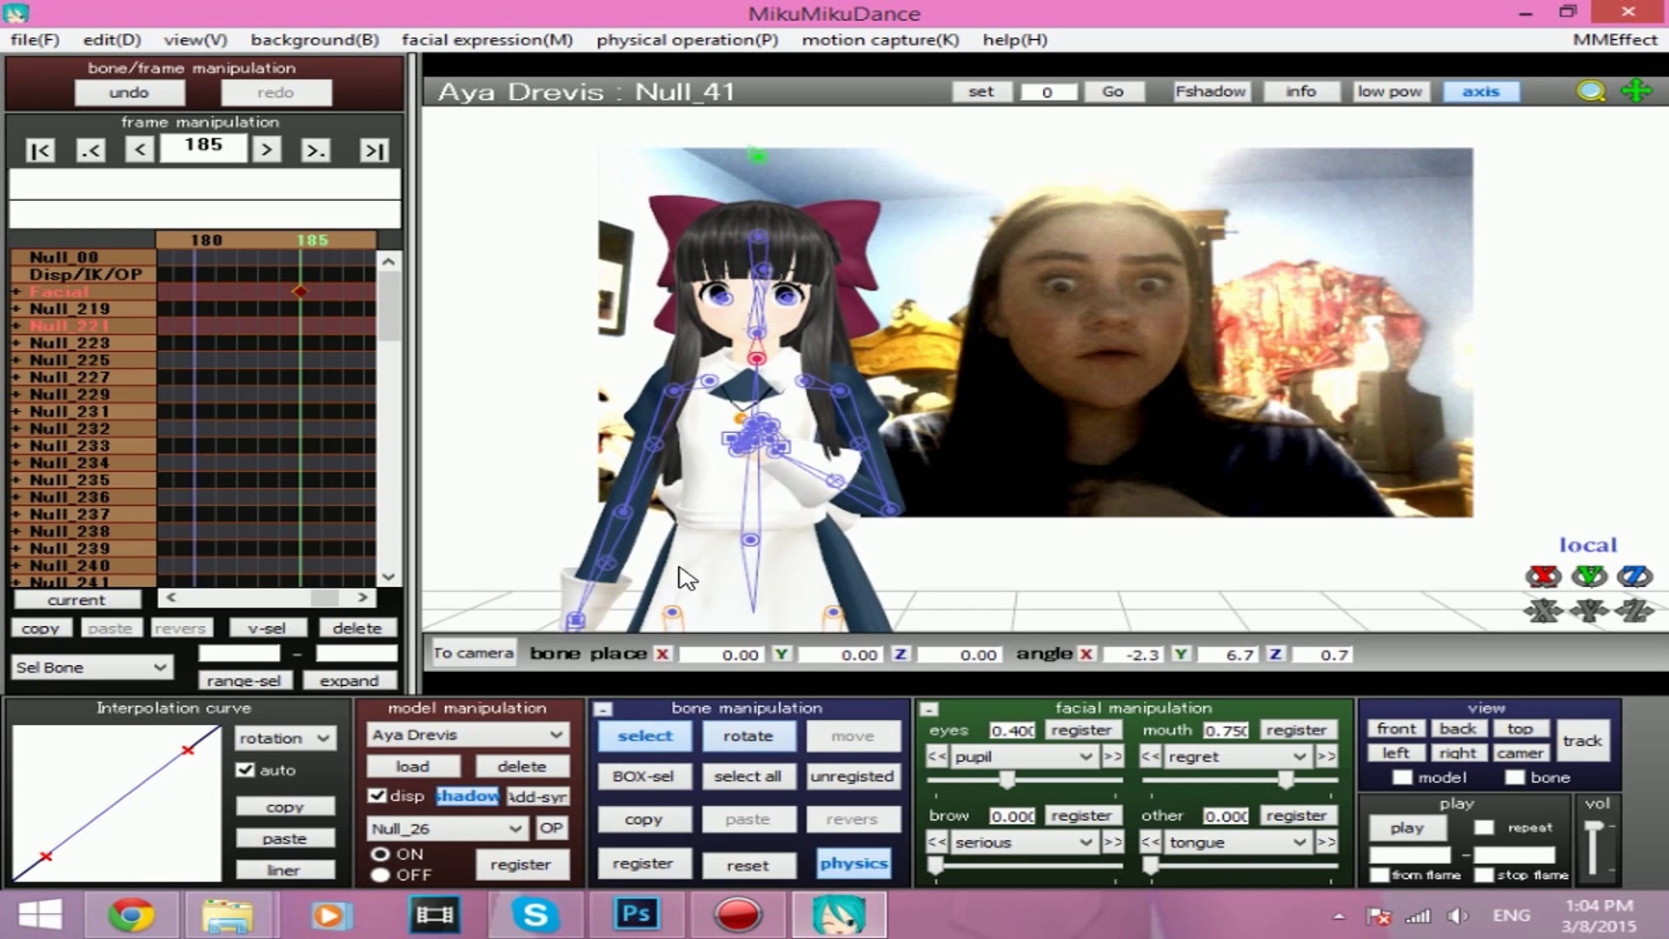
{"action": "left_click", "coordinate": [750, 540]}
{"action": "left_click_drag", "start_coordinate": [1544, 575], "coordinate": [1545, 622]}
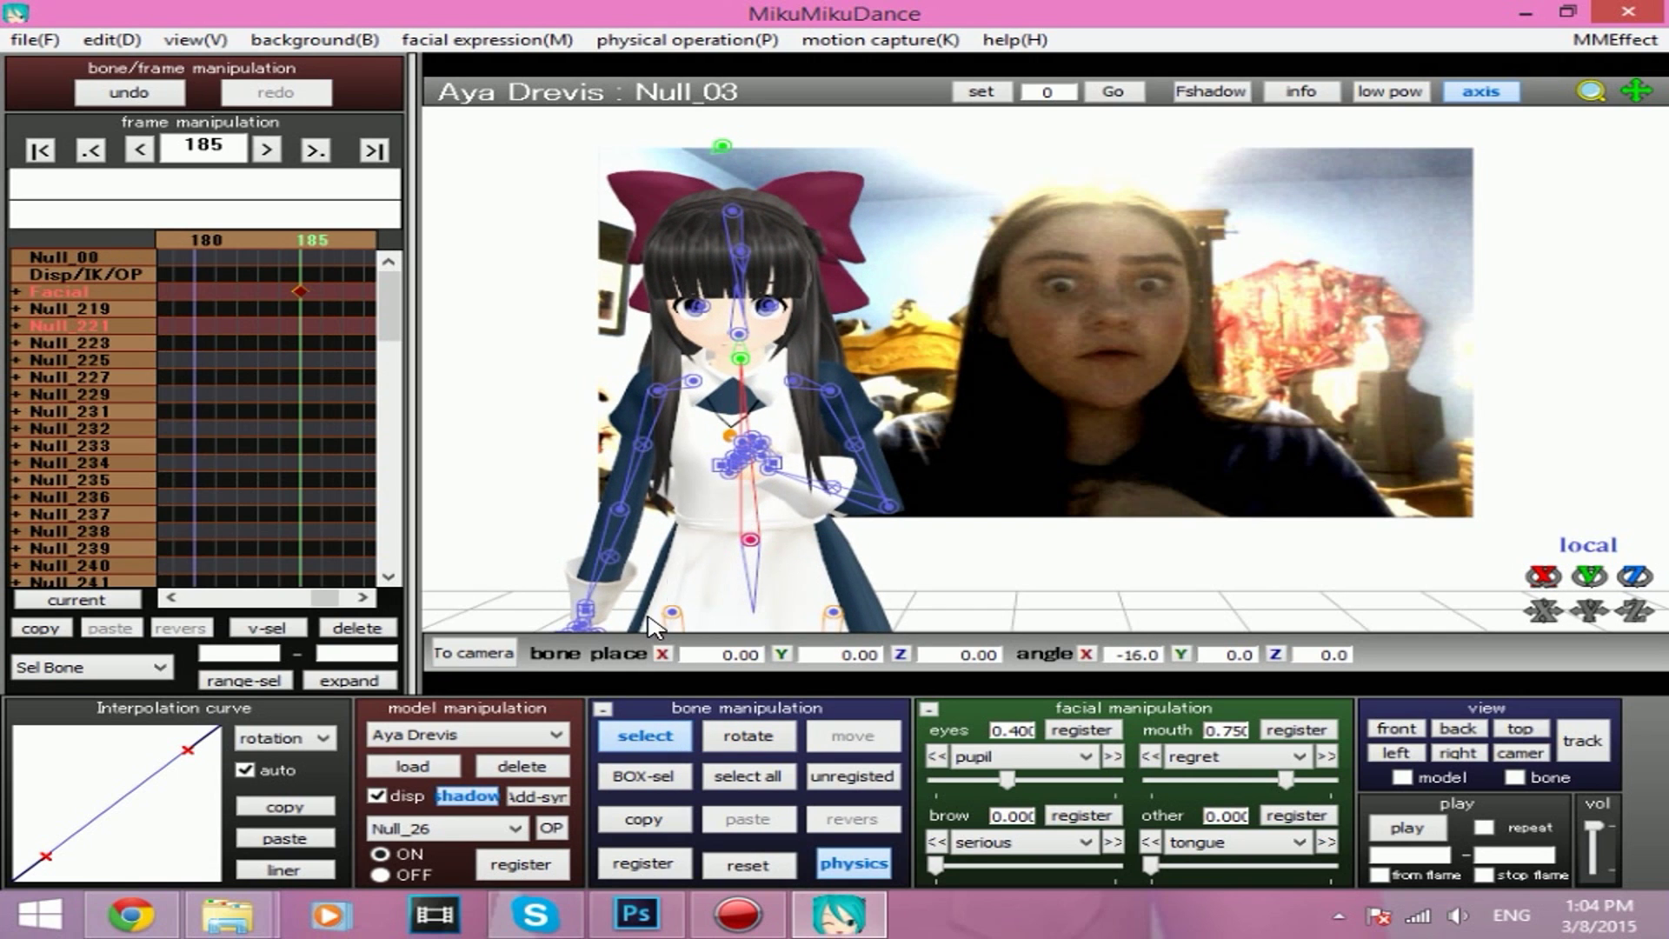
Rotate the Null_41 bone at frame 185 to about X 7.4, Y 6.8, Z 1.9.
{"action": "left_click", "coordinate": [744, 360]}
{"action": "left_click", "coordinate": [753, 733]}
{"action": "mouse_move", "coordinate": [745, 385]}
{"action": "left_mouse_down"}
{"action": "mouse_move", "coordinate": [745, 356]}
{"action": "mouse_move", "coordinate": [752, 371]}
{"action": "left_mouse_up"}
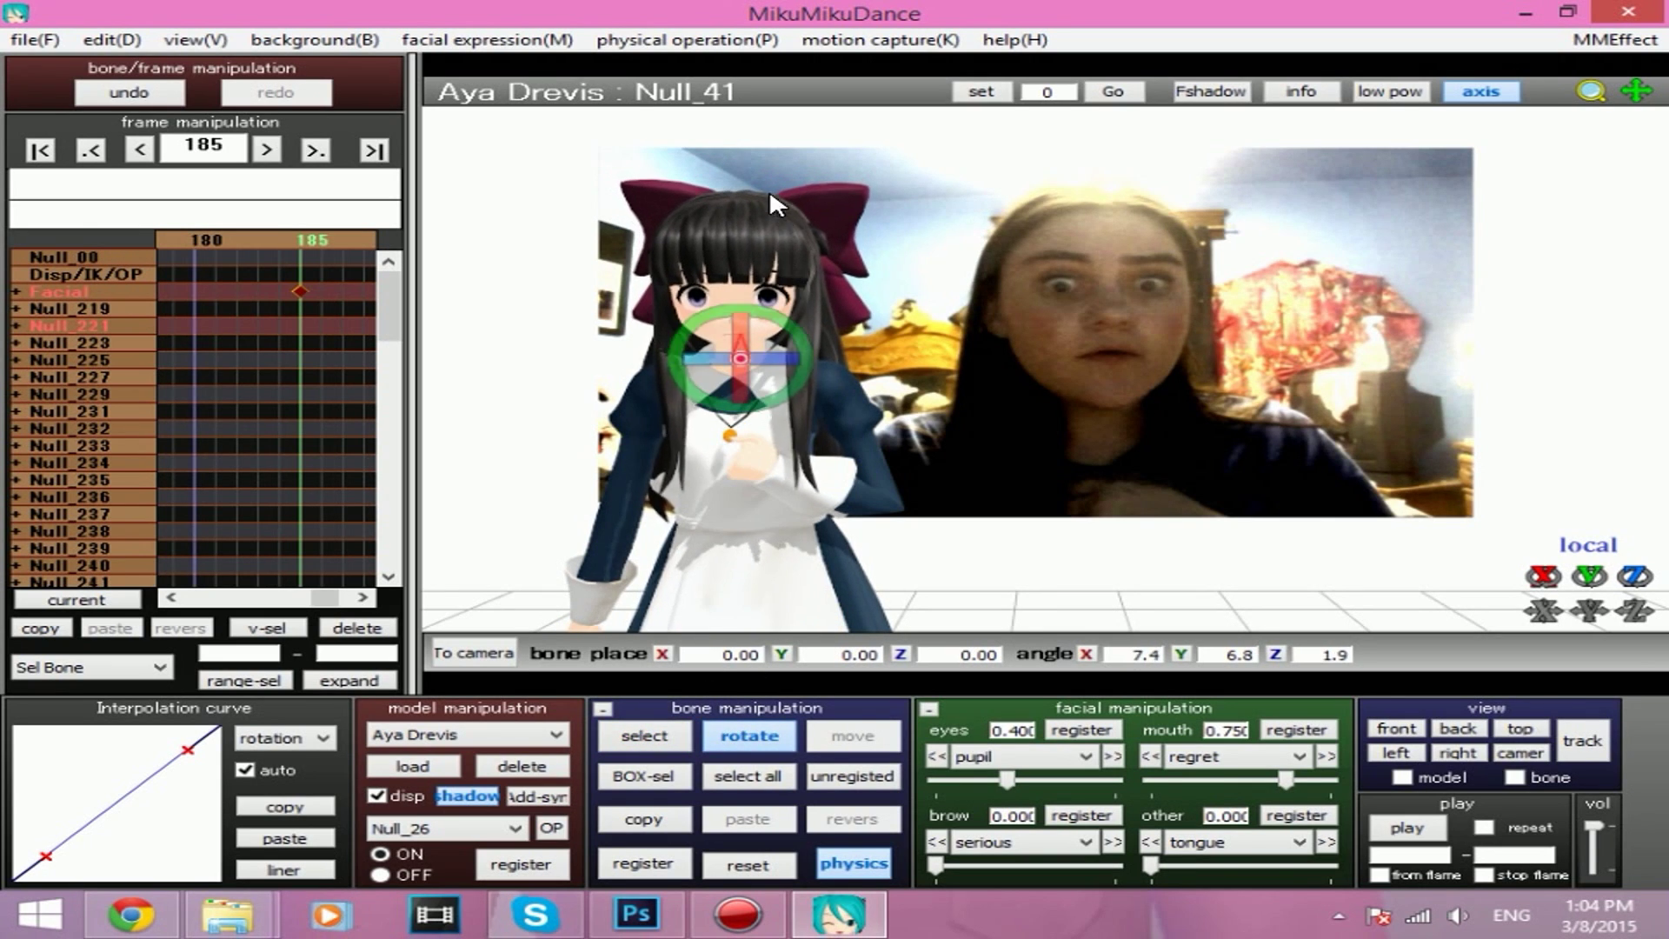
Slightly adjust the rotation of the Null_73 head bone and register all changed bones at frame 185.
{"action": "left_click", "coordinate": [631, 740]}
{"action": "left_click", "coordinate": [735, 145]}
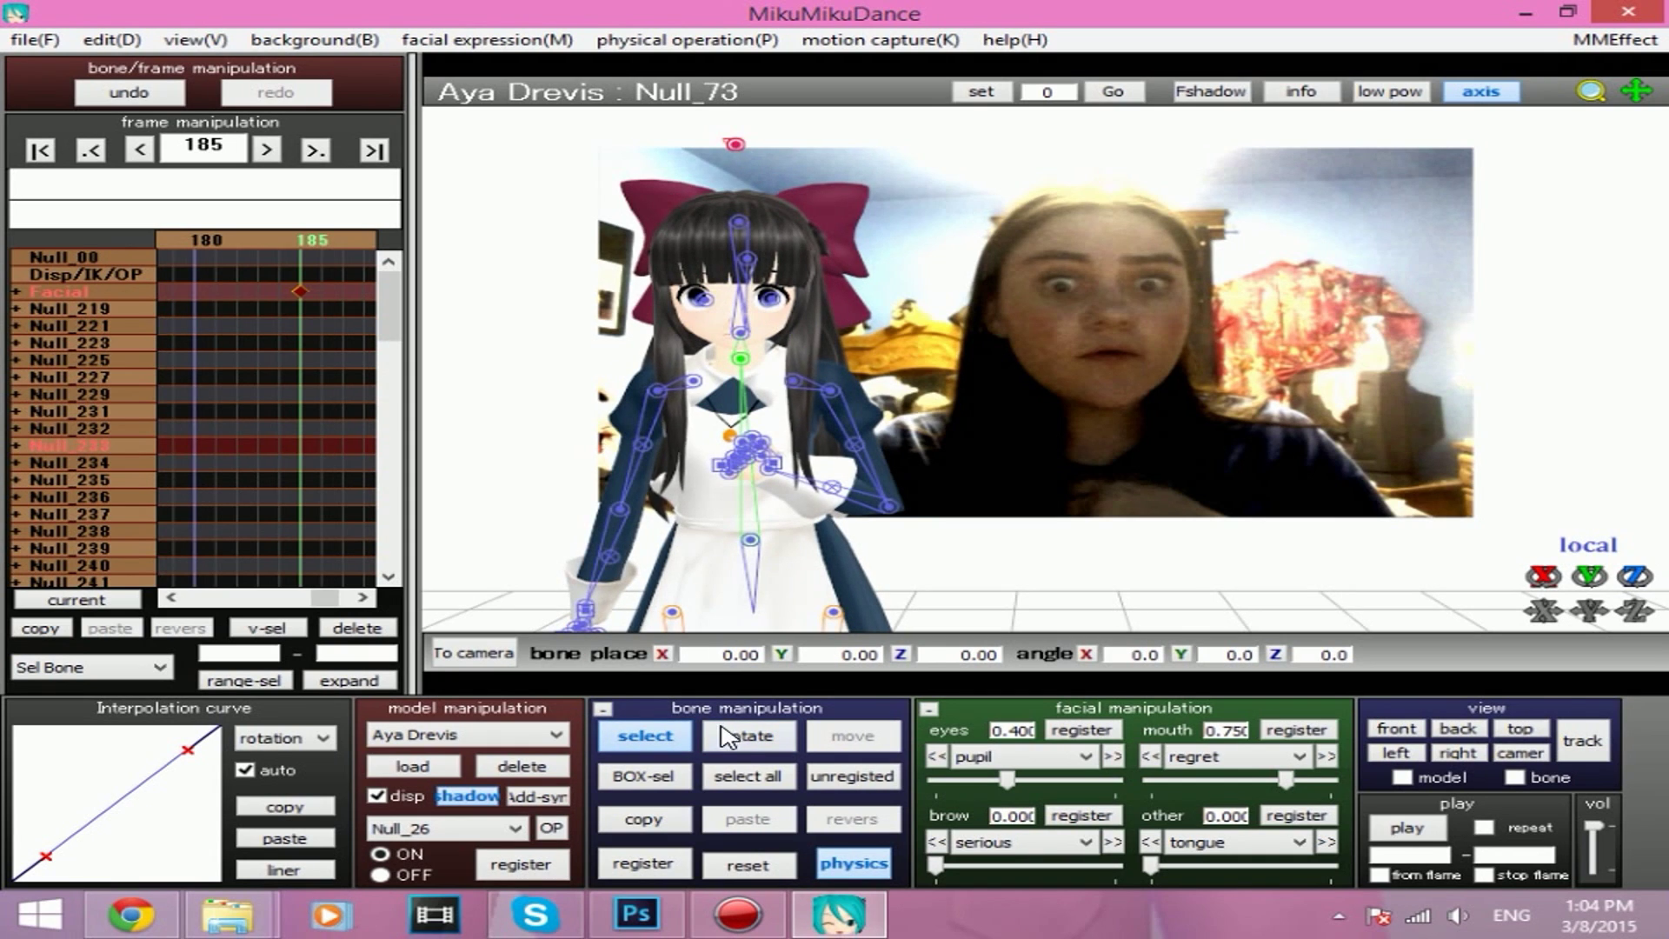
{"action": "left_click", "coordinate": [737, 734]}
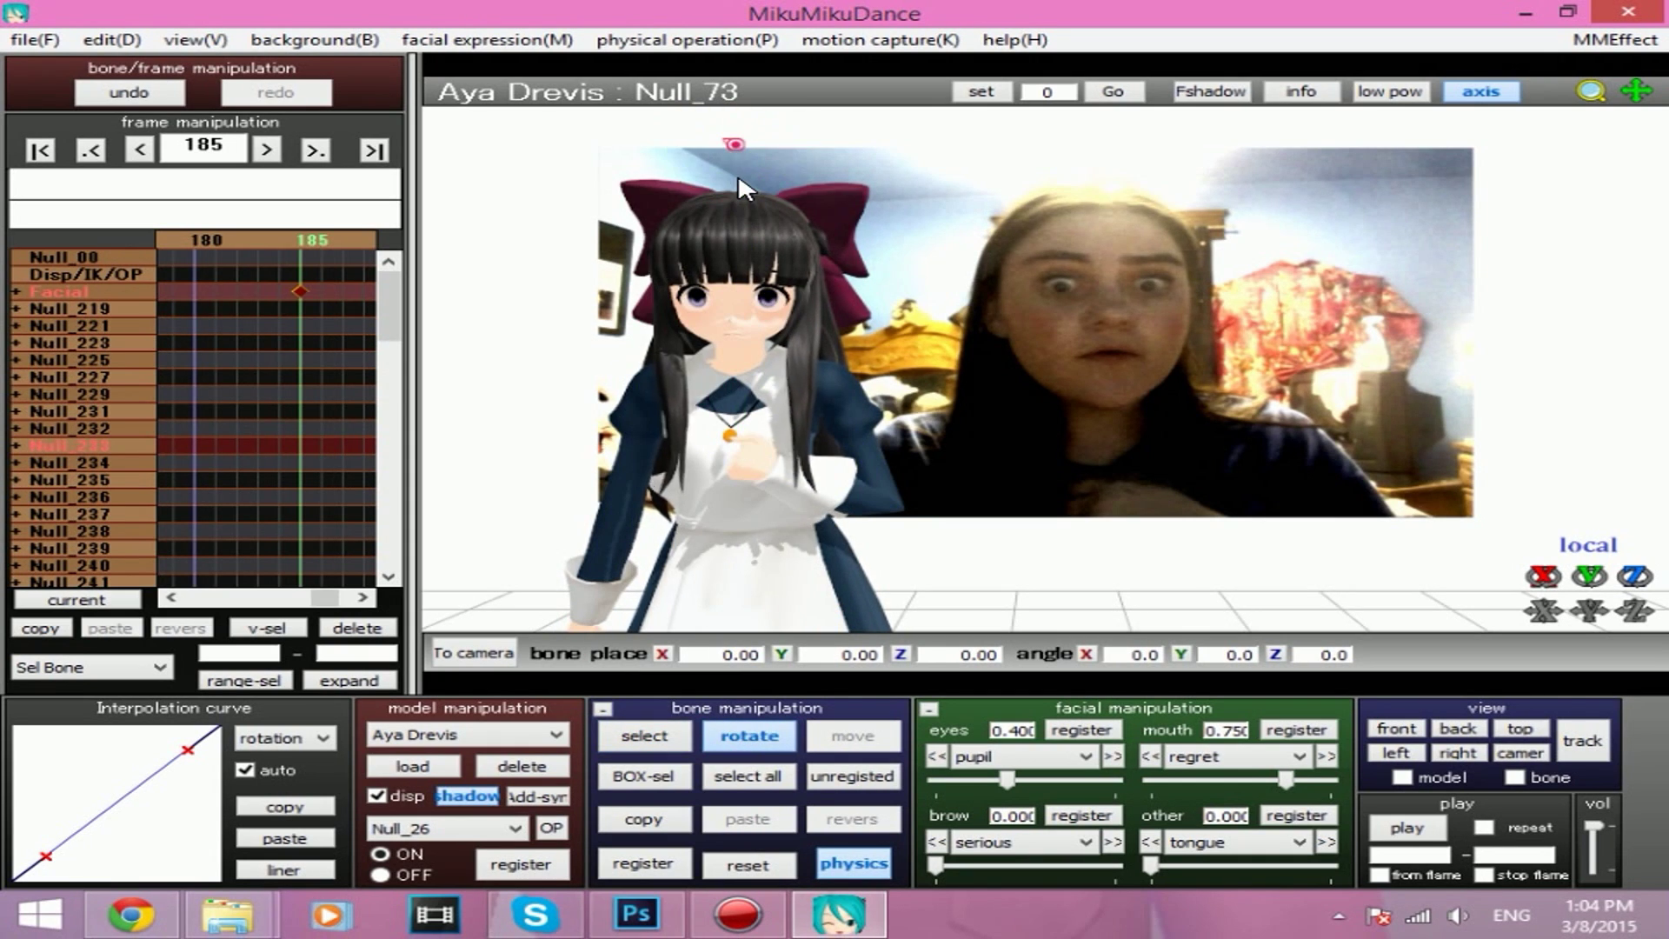
{"action": "left_click_drag", "start_coordinate": [738, 173], "coordinate": [743, 180]}
{"action": "left_click", "coordinate": [871, 777]}
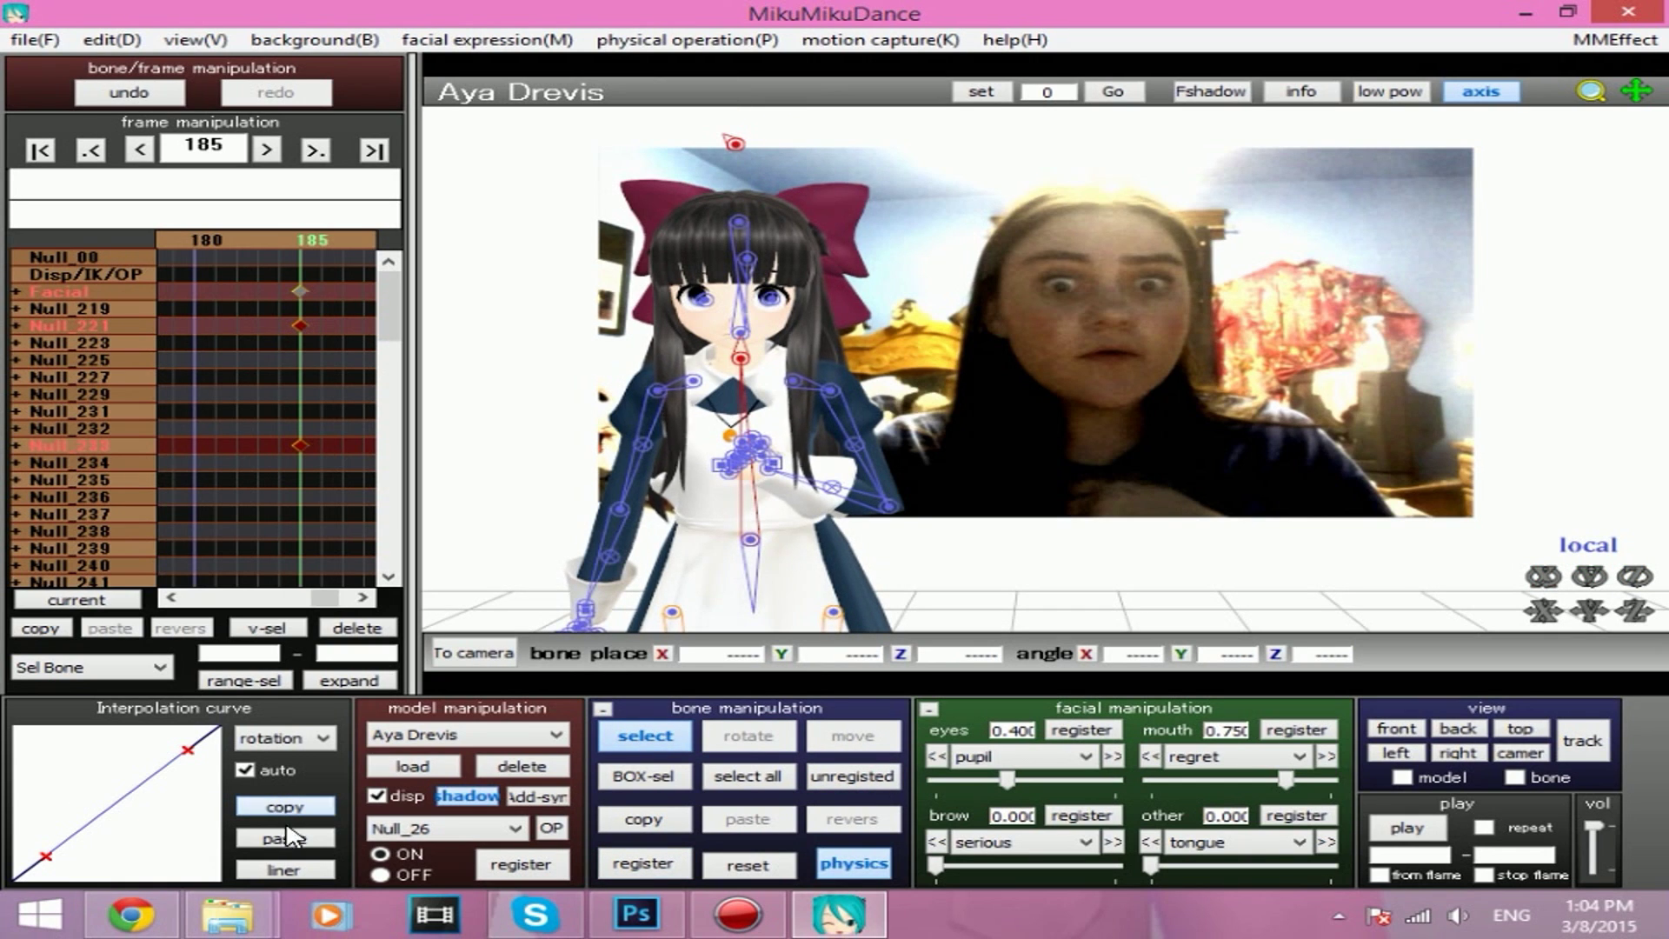
Copy the S-shaped interpolation curve from a frame 140 keyframe onto the frame 185 keyframes and play back the animation.
{"action": "left_click", "coordinate": [100, 150]}
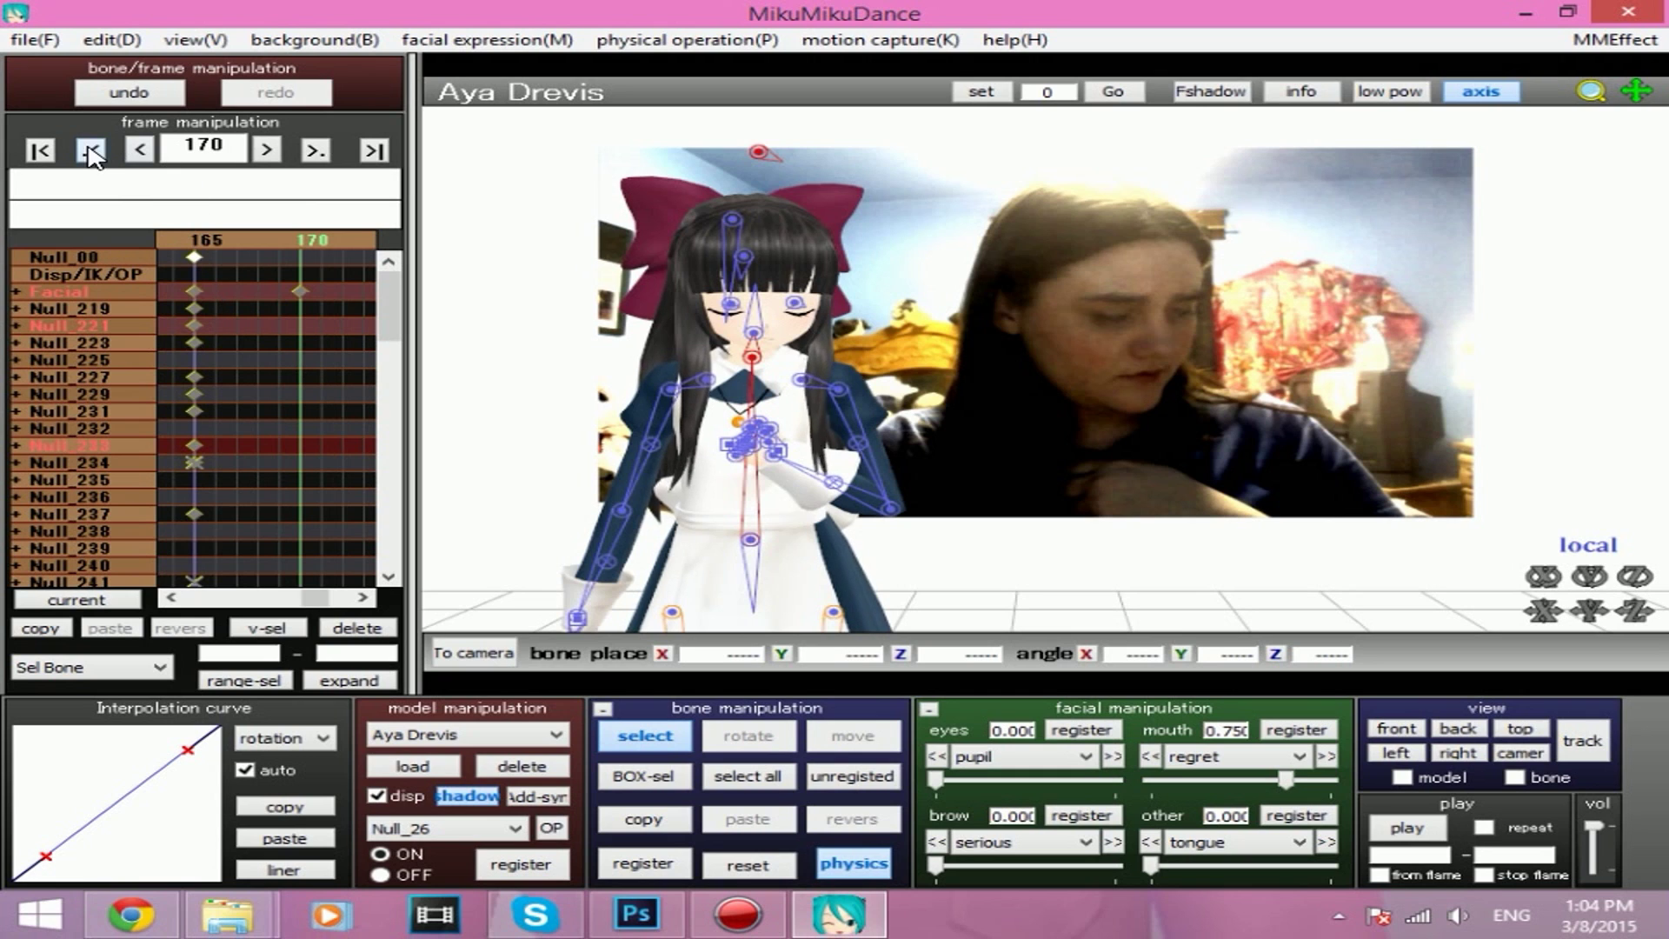
{"action": "left_click", "coordinate": [91, 152]}
{"action": "left_click", "coordinate": [91, 151]}
{"action": "left_click", "coordinate": [300, 343]}
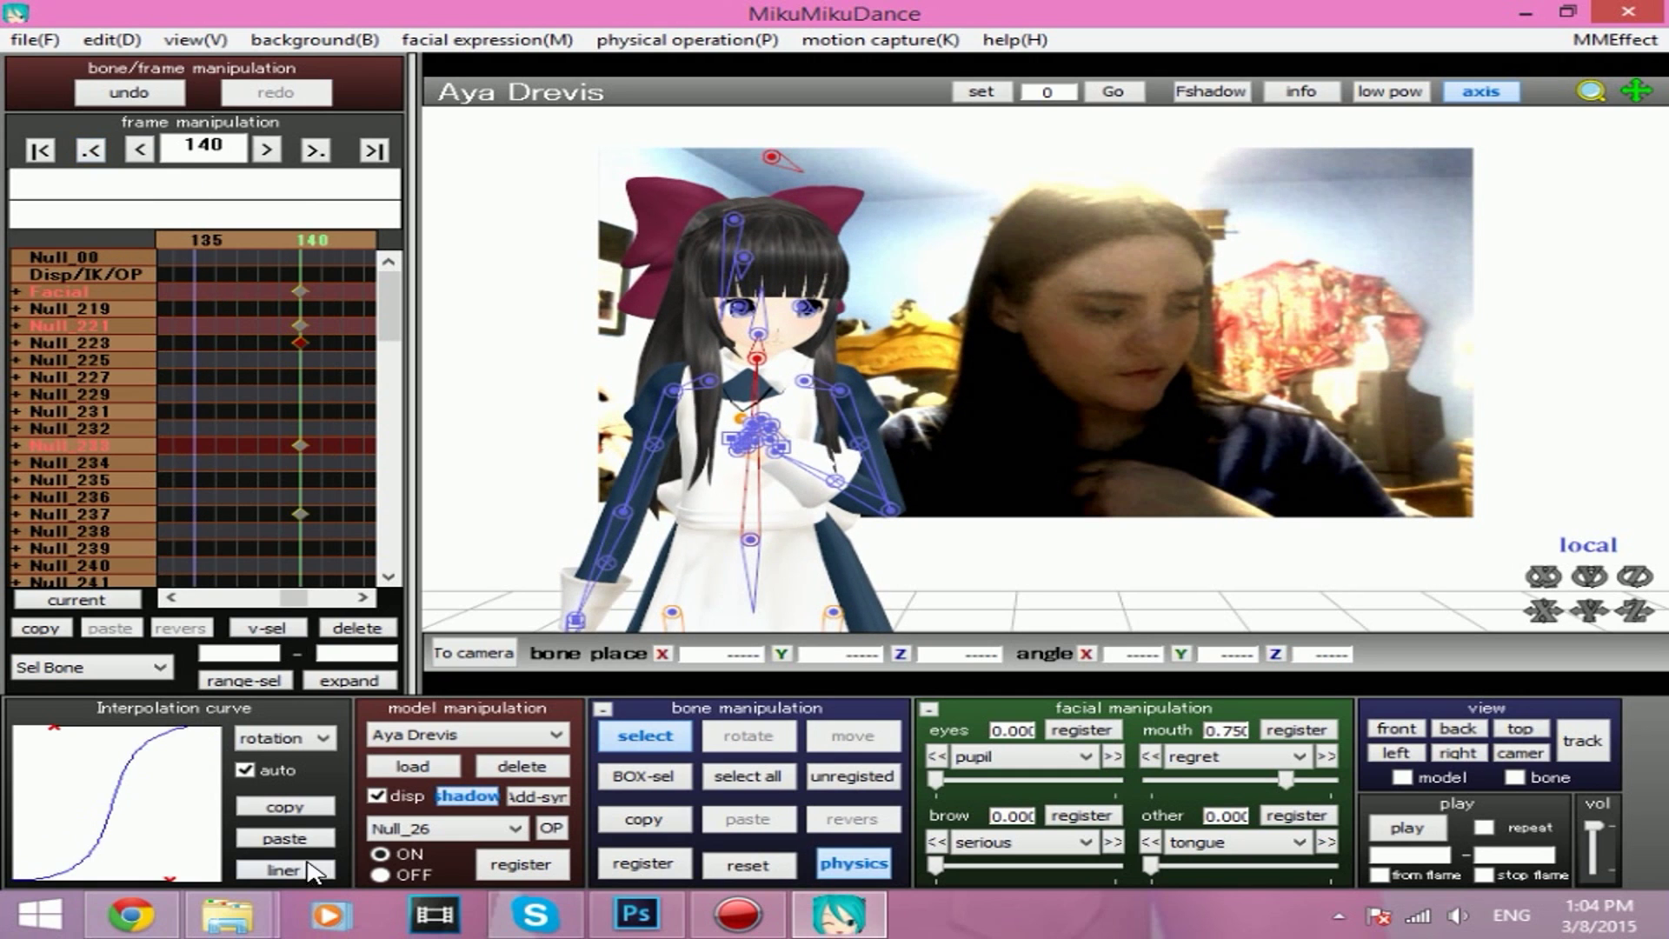
{"action": "left_click", "coordinate": [315, 151]}
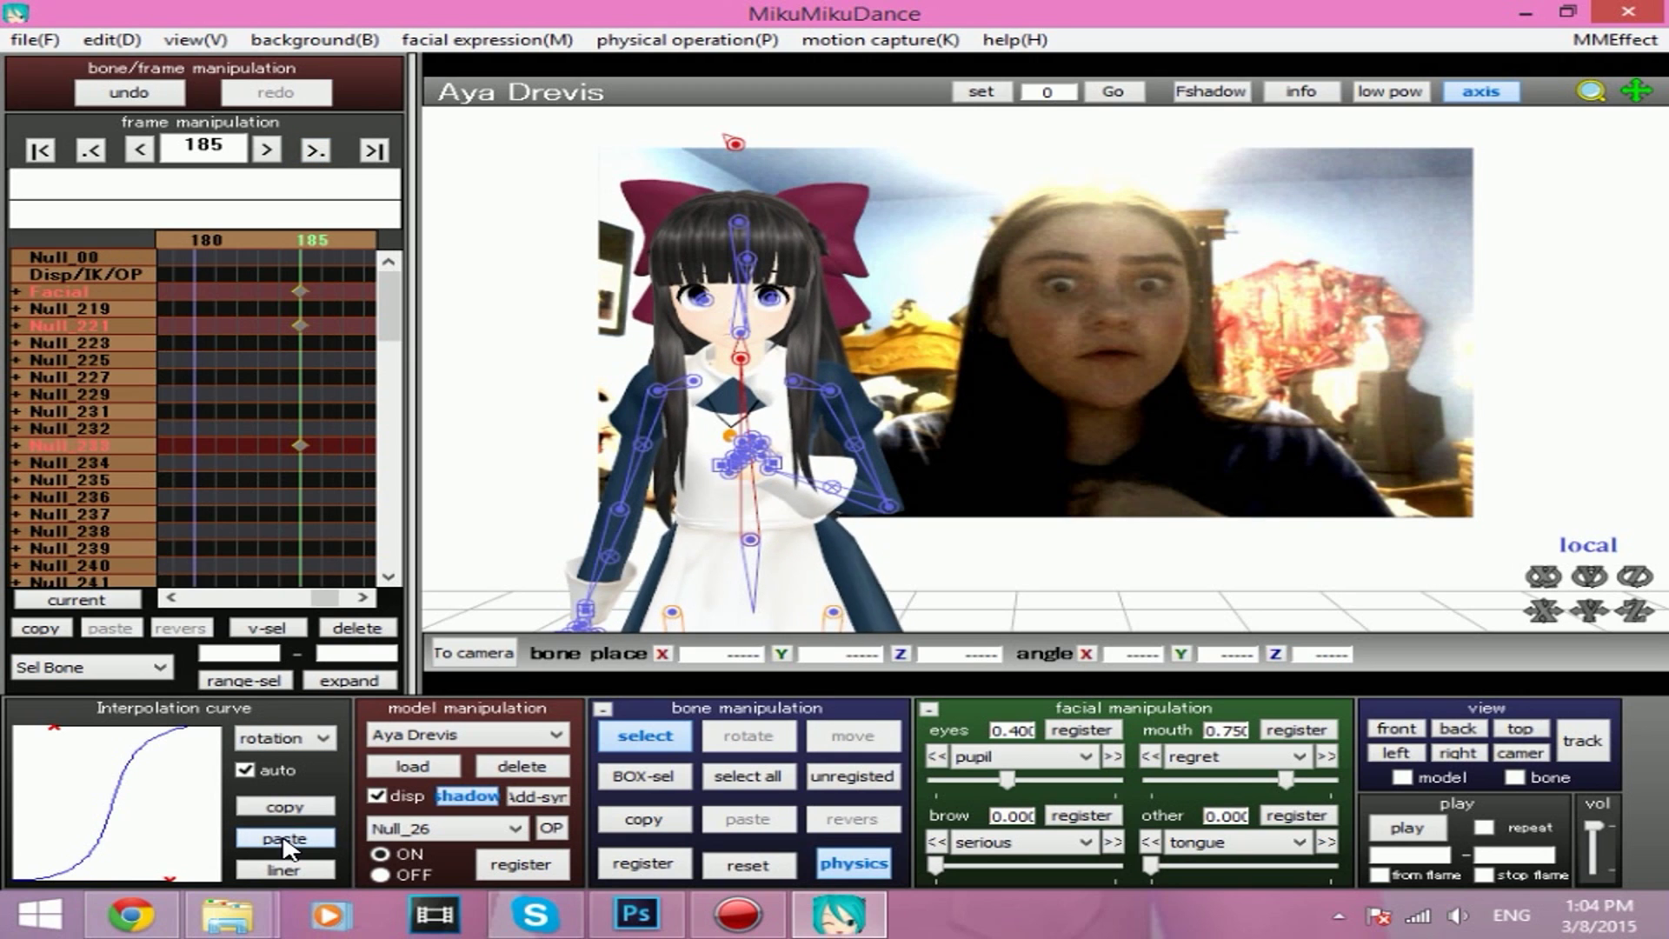
{"action": "left_click_drag", "start_coordinate": [280, 281], "coordinate": [325, 464]}
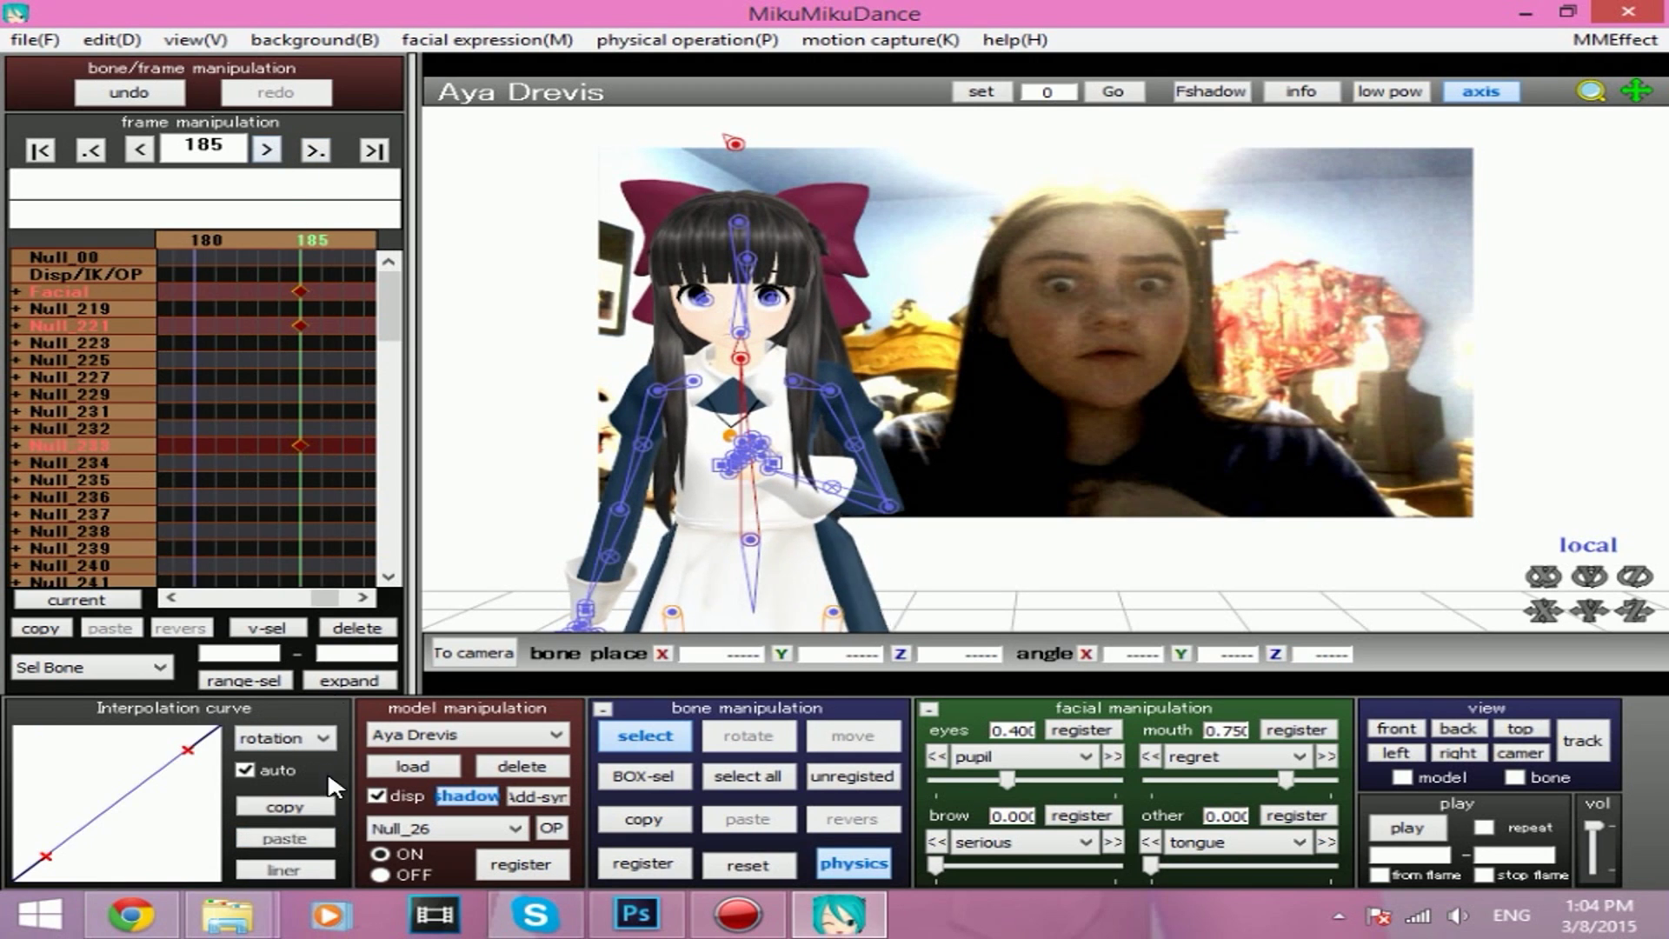
{"action": "left_click", "coordinate": [295, 838]}
{"action": "left_click", "coordinate": [1392, 830]}
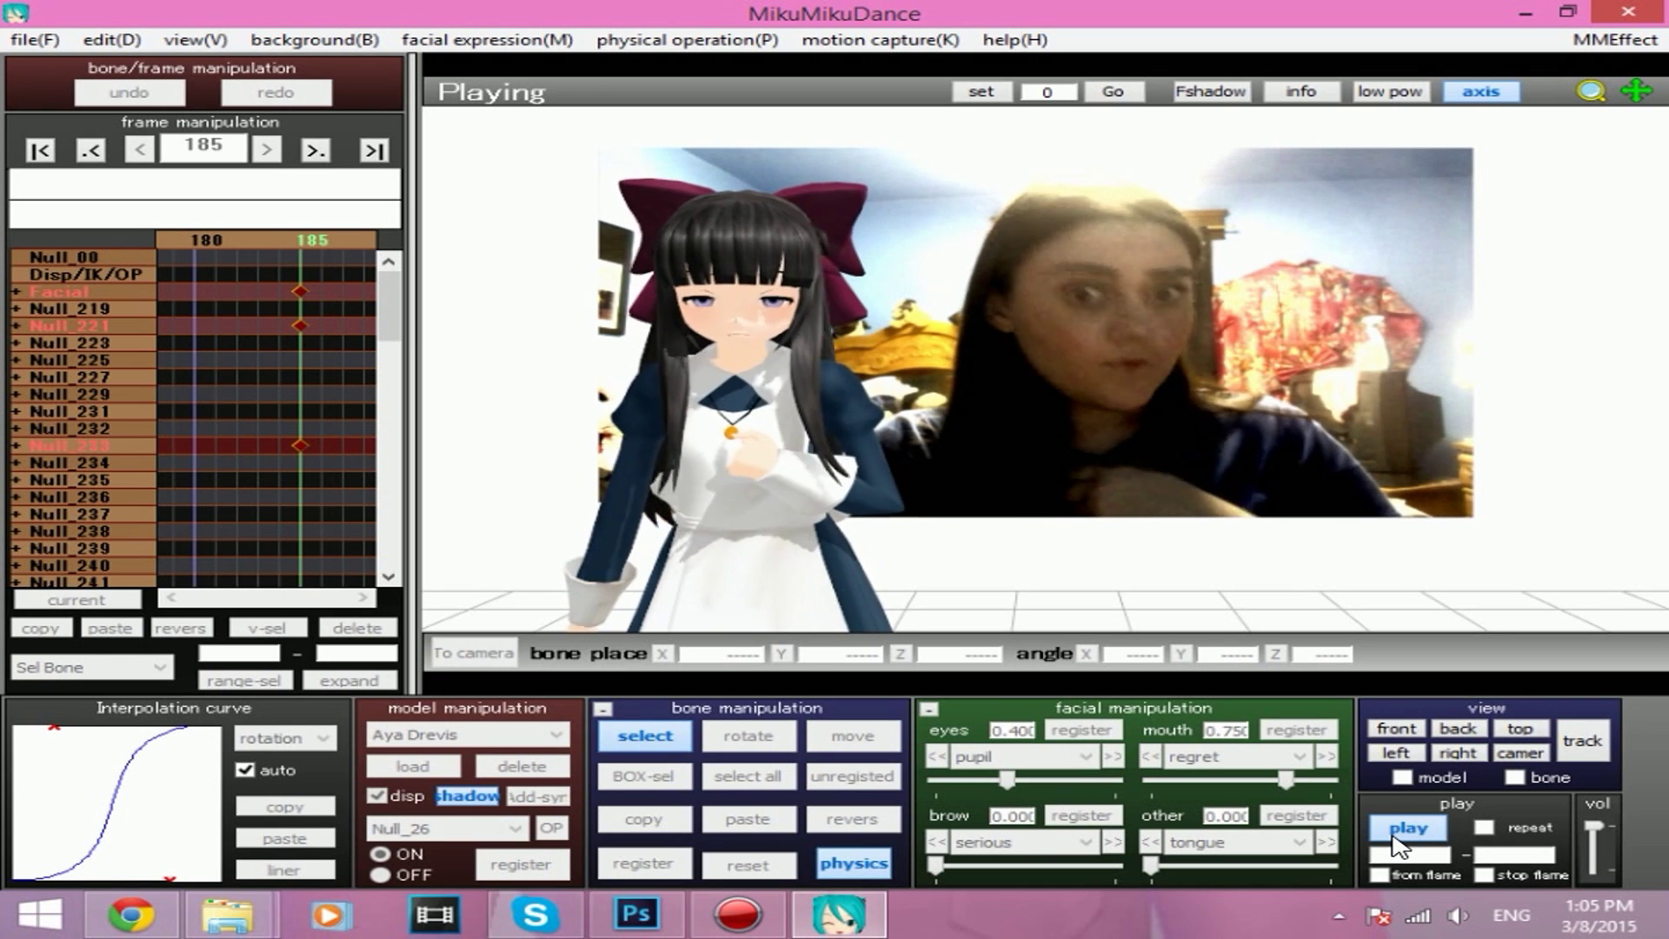
{"action": "left_click", "coordinate": [1394, 830]}
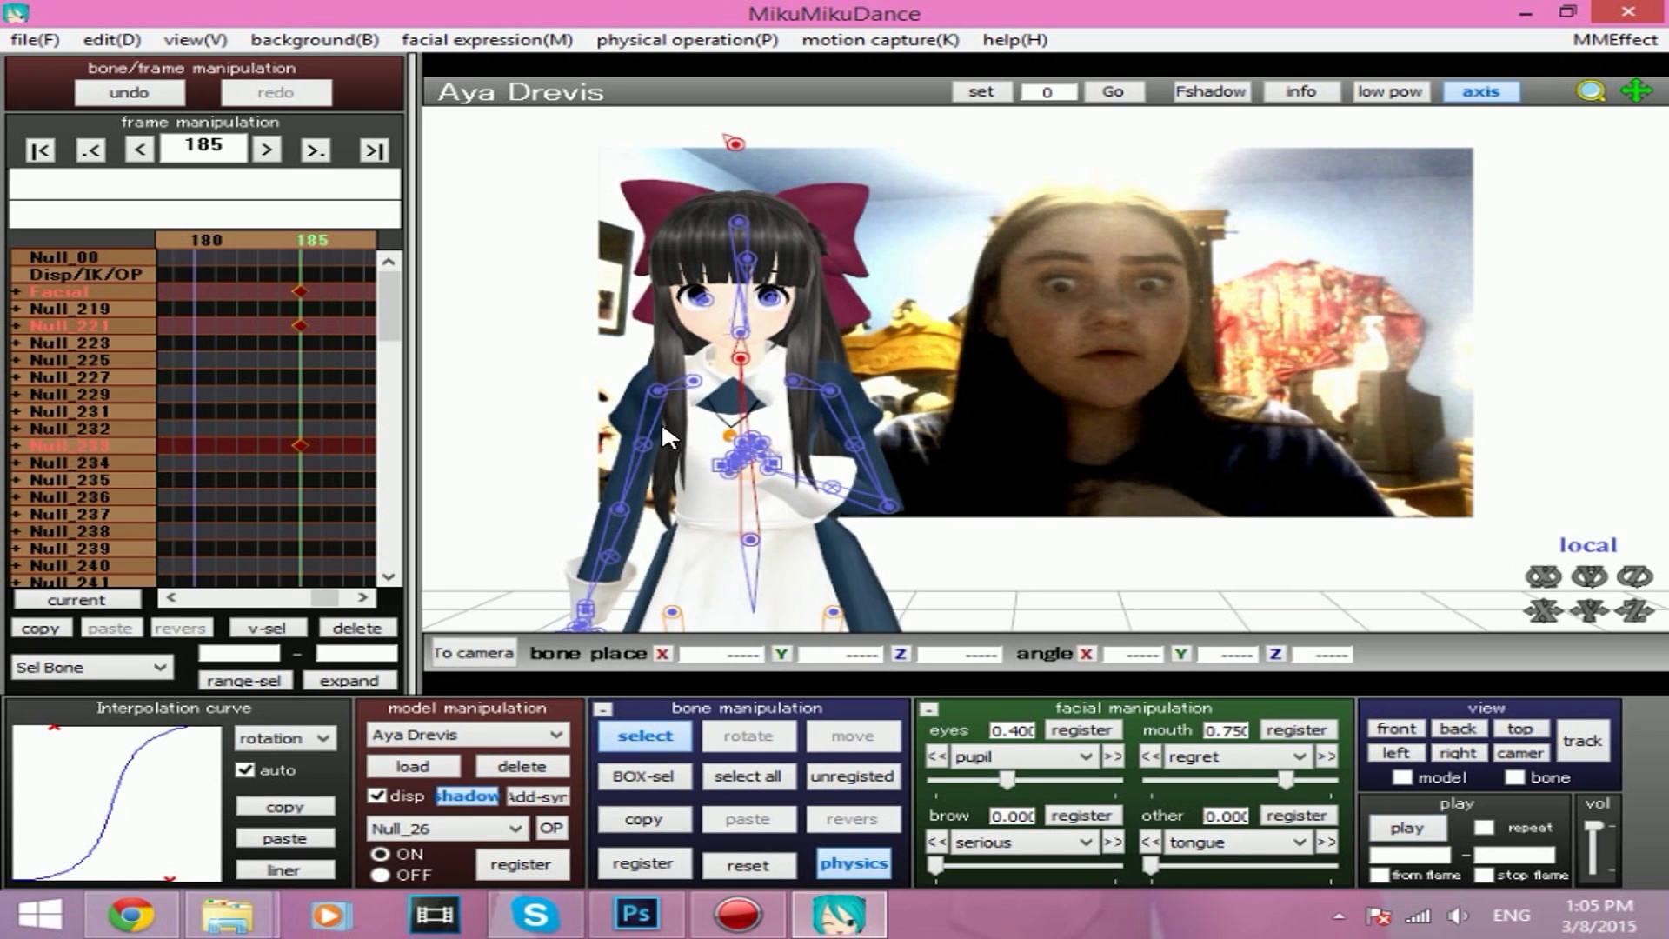
Register the Null_41 bone at frame 200 with the copied S-shaped interpolation curve and play back the animation.
{"action": "left_click", "coordinate": [352, 239]}
{"action": "left_click", "coordinate": [352, 239]}
{"action": "left_click", "coordinate": [352, 240]}
{"action": "left_click_drag", "start_coordinate": [356, 250], "coordinate": [362, 250]}
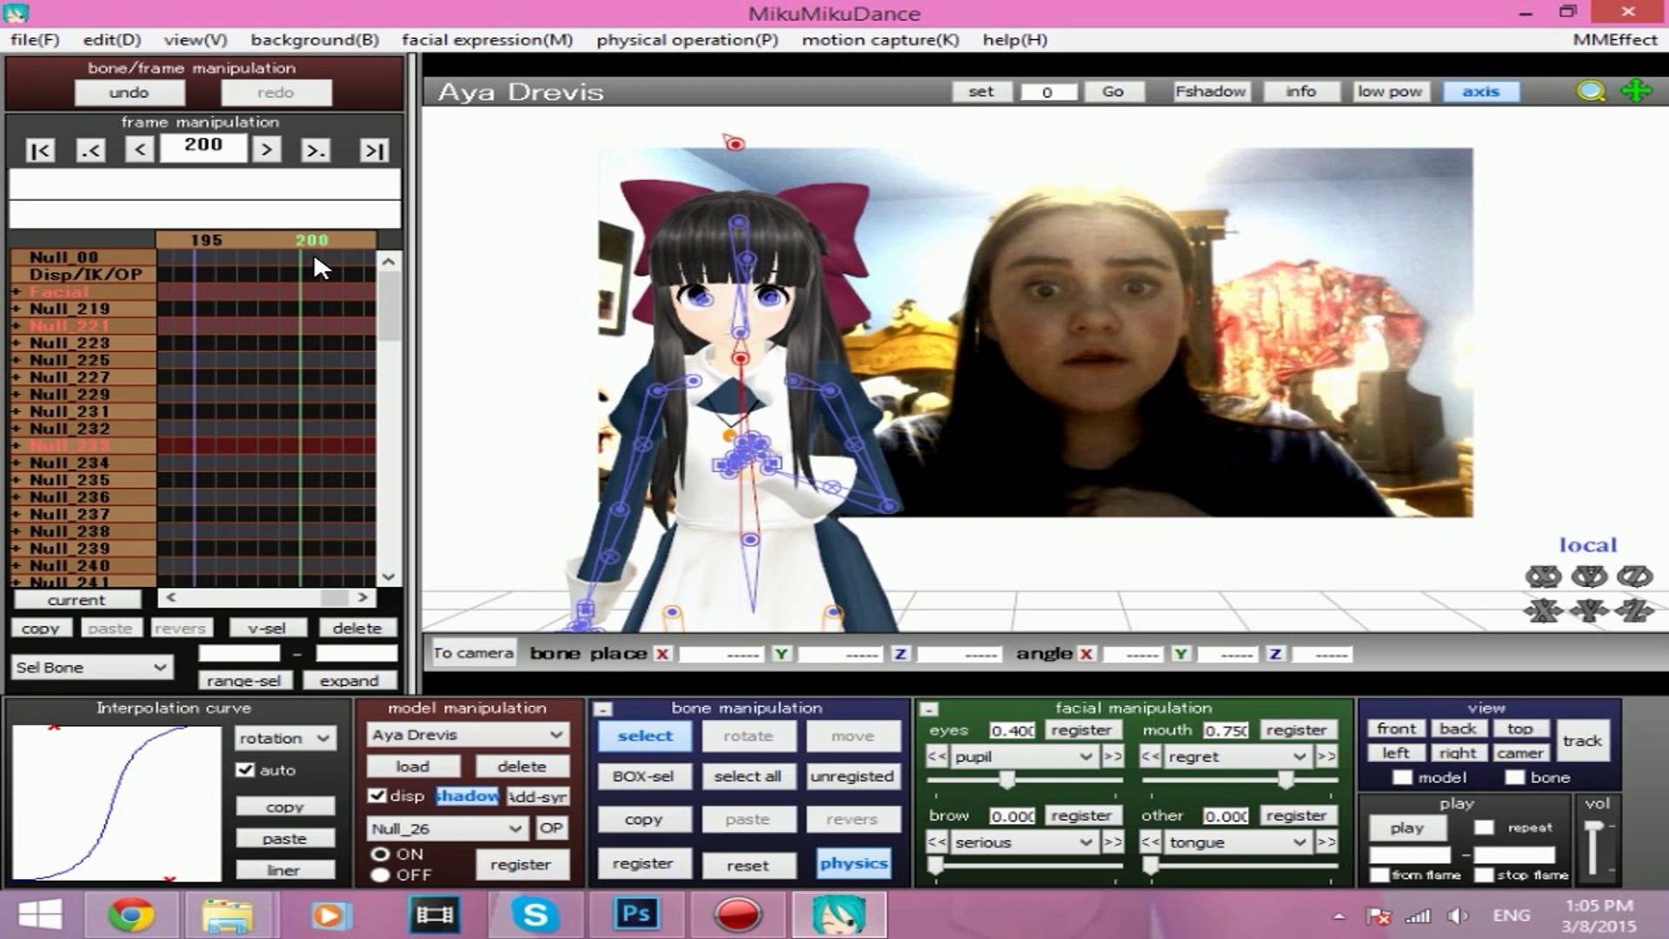
{"action": "left_click", "coordinate": [739, 357]}
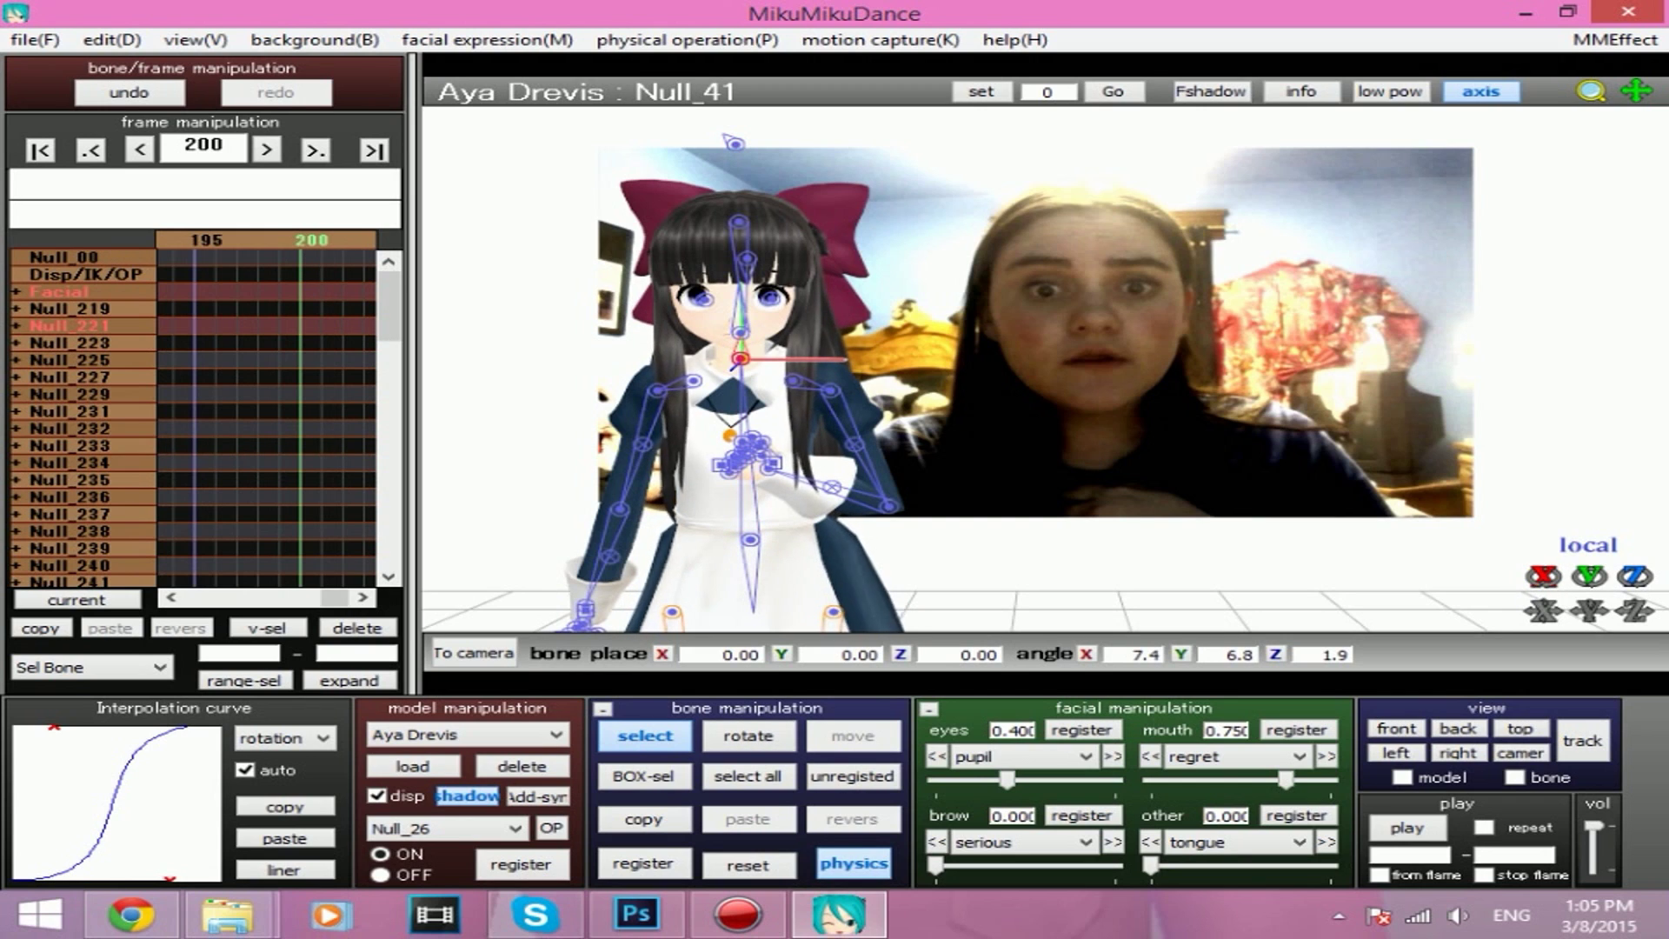
{"action": "left_click", "coordinate": [867, 783]}
{"action": "left_click", "coordinate": [686, 860]}
{"action": "left_click", "coordinate": [283, 837]}
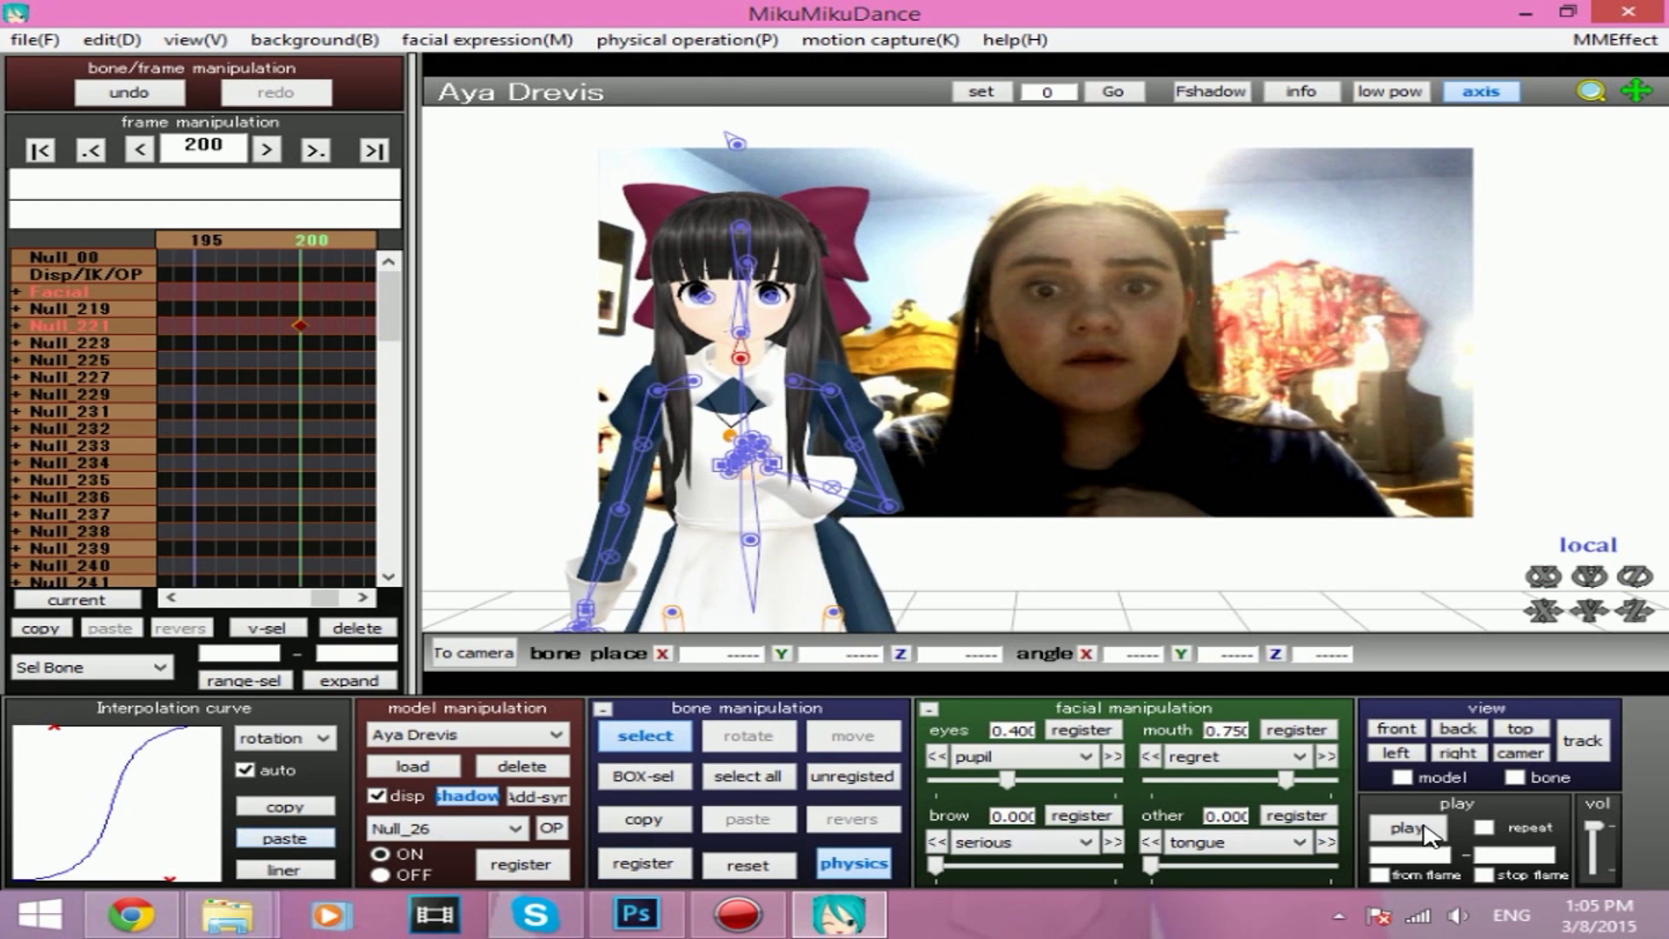
{"action": "left_click", "coordinate": [1425, 828]}
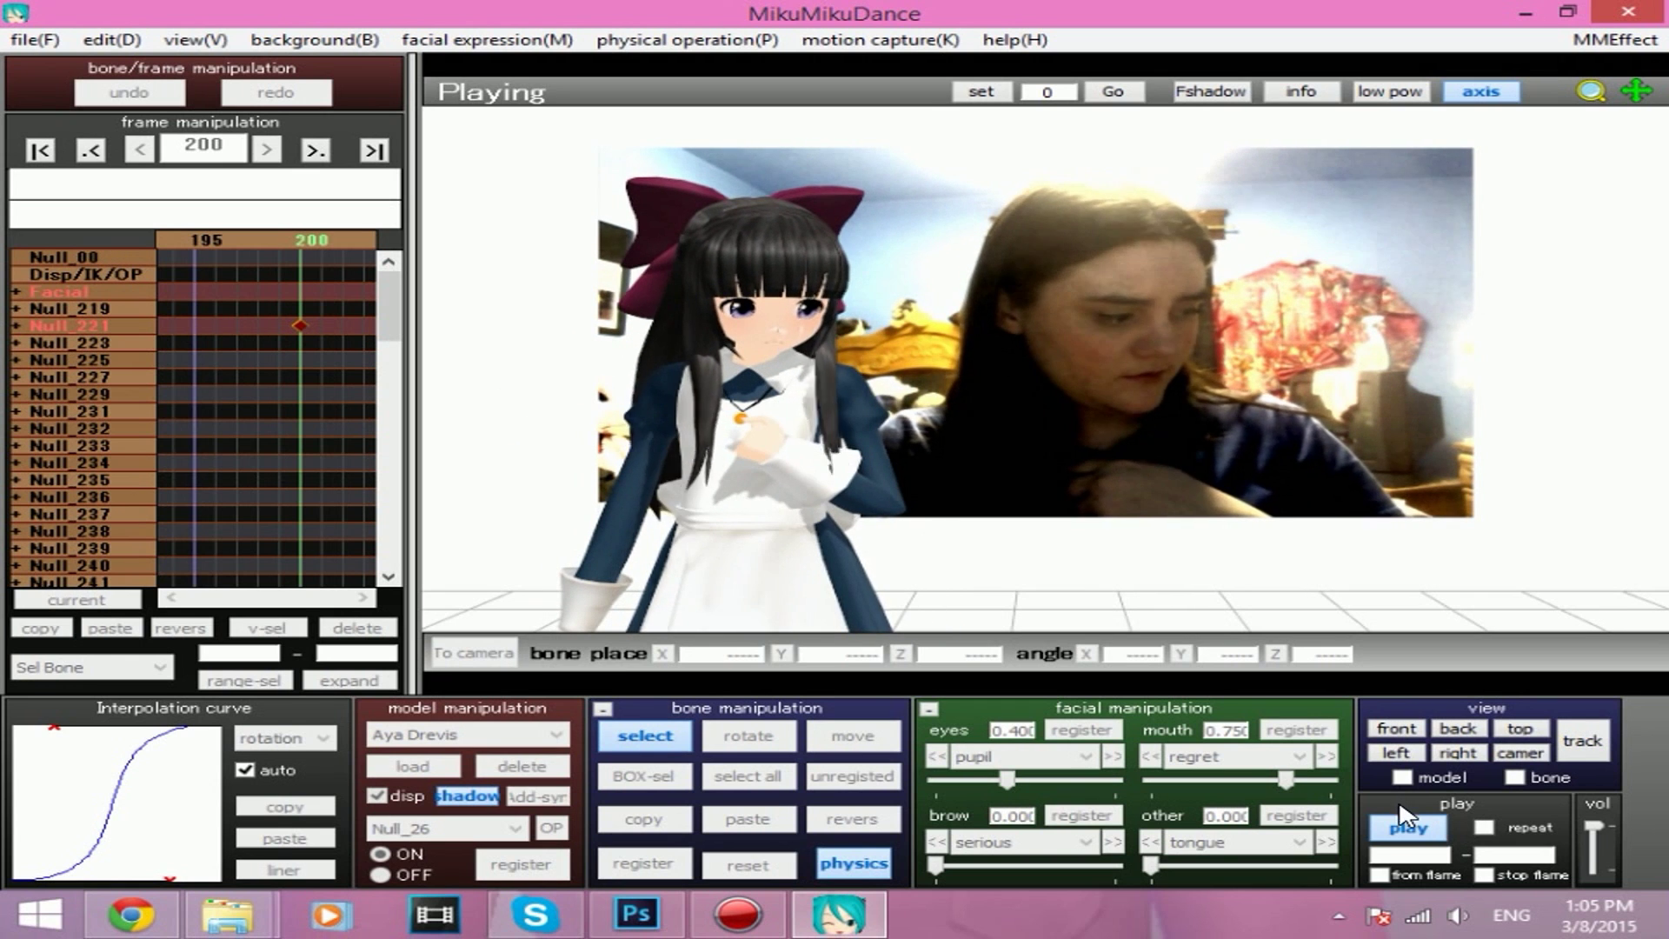
{"action": "left_click", "coordinate": [1413, 832]}
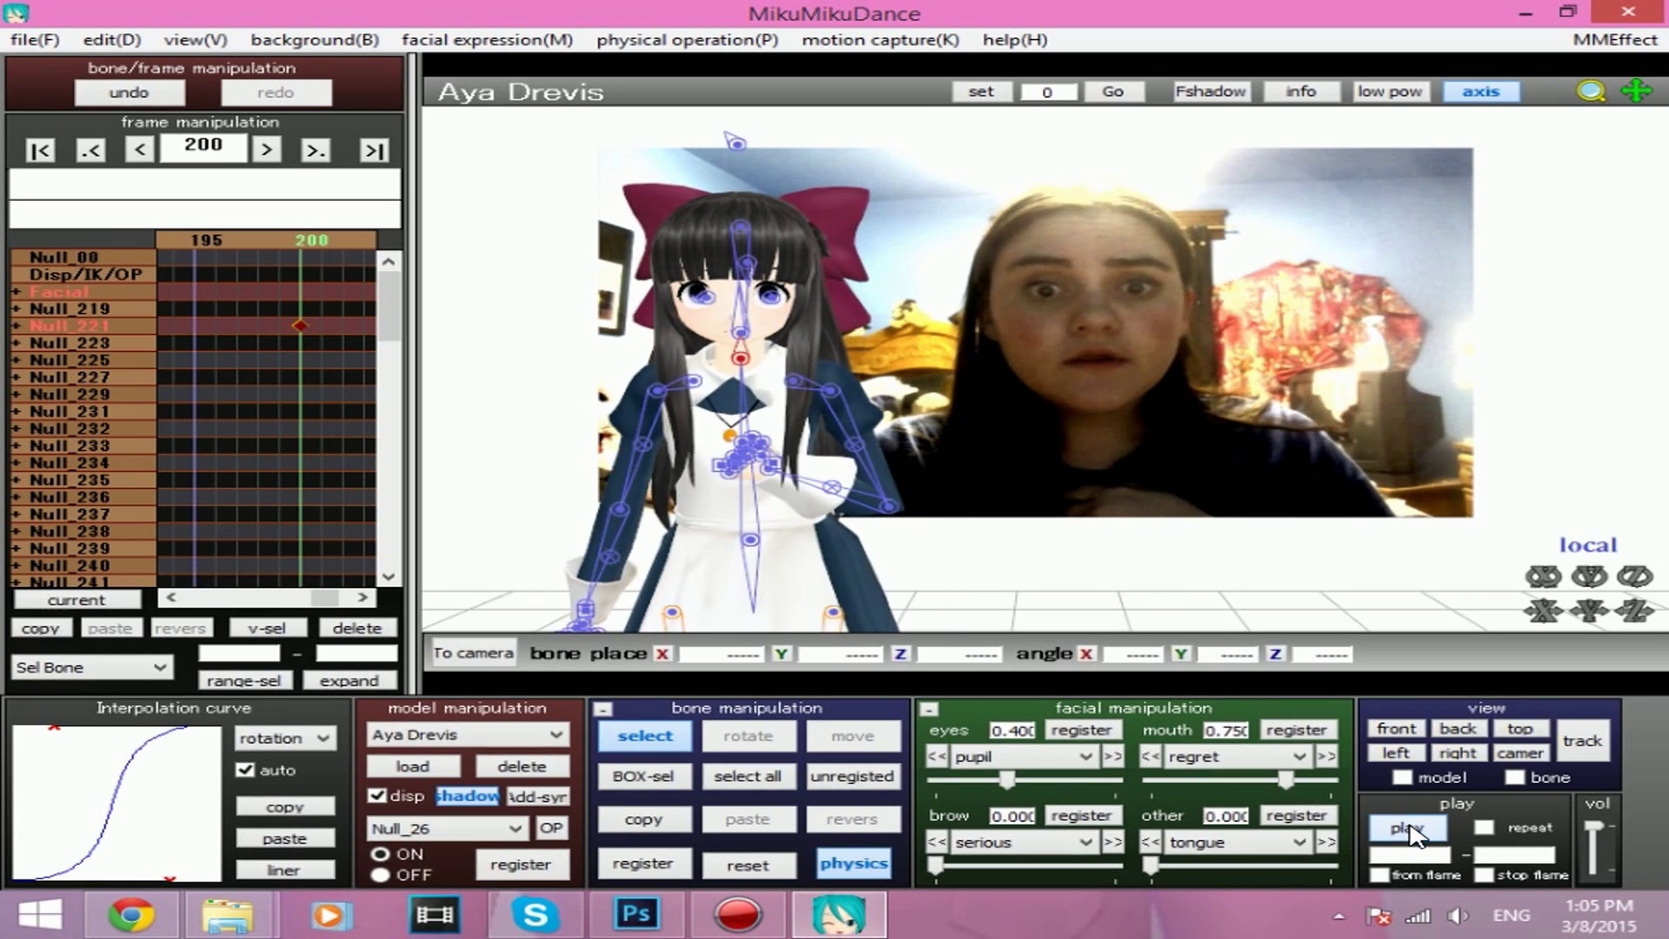
Switch to camera mode and hide the background AVI video.
{"action": "left_click", "coordinate": [476, 655]}
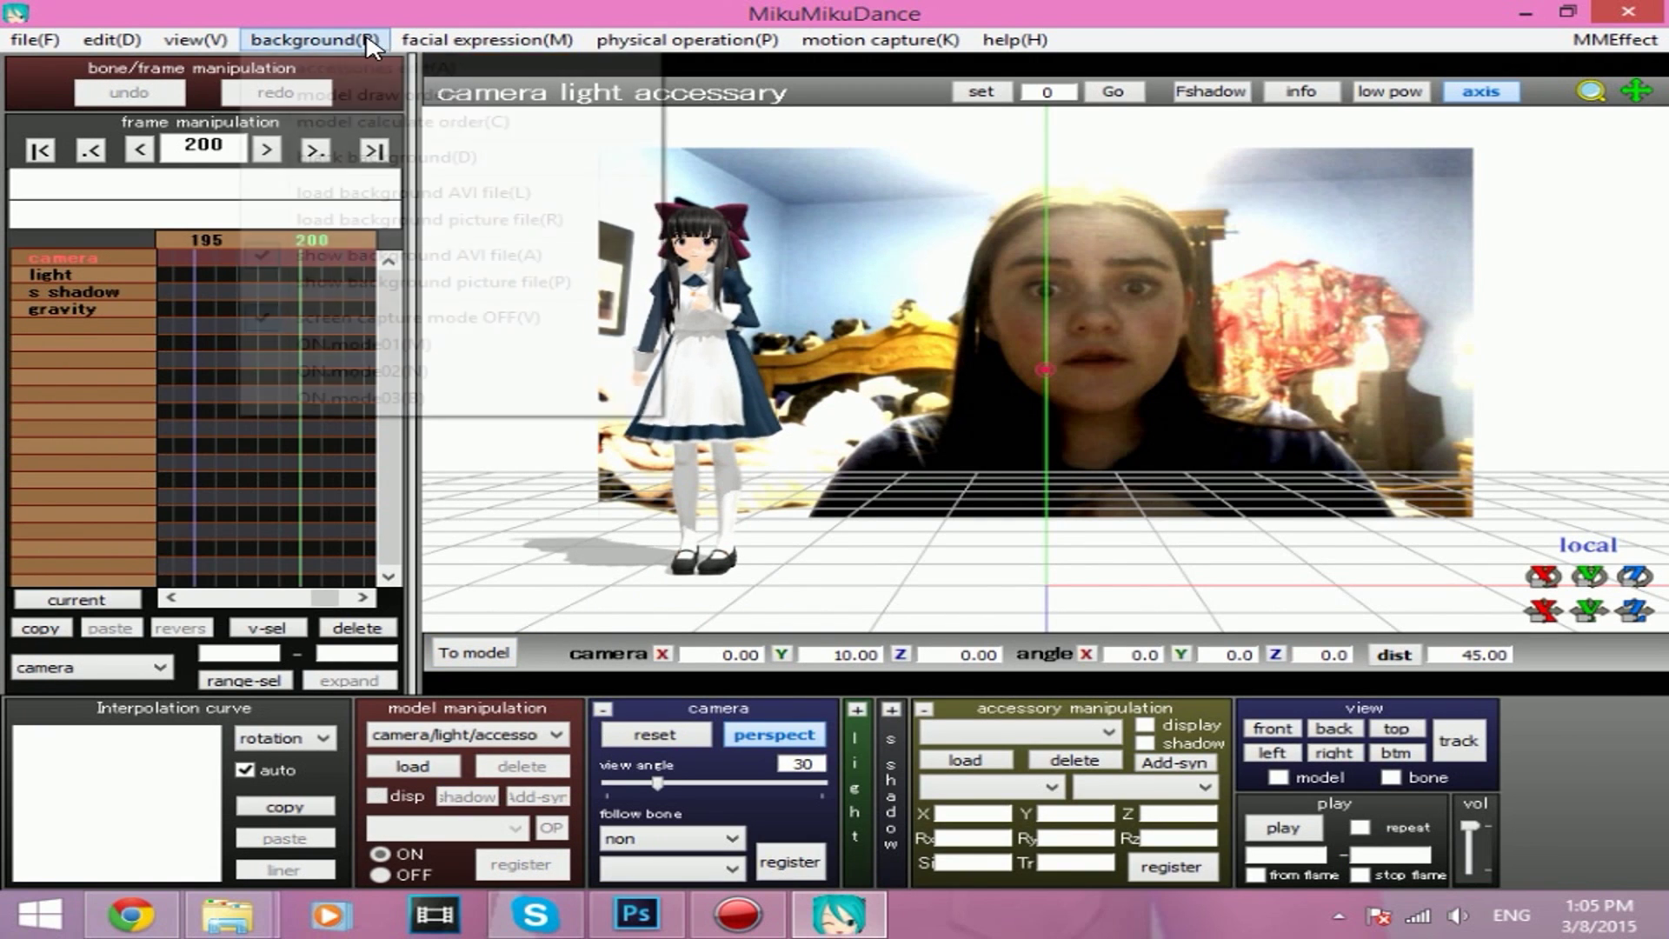
{"action": "left_click", "coordinate": [314, 39]}
{"action": "left_click", "coordinate": [368, 253]}
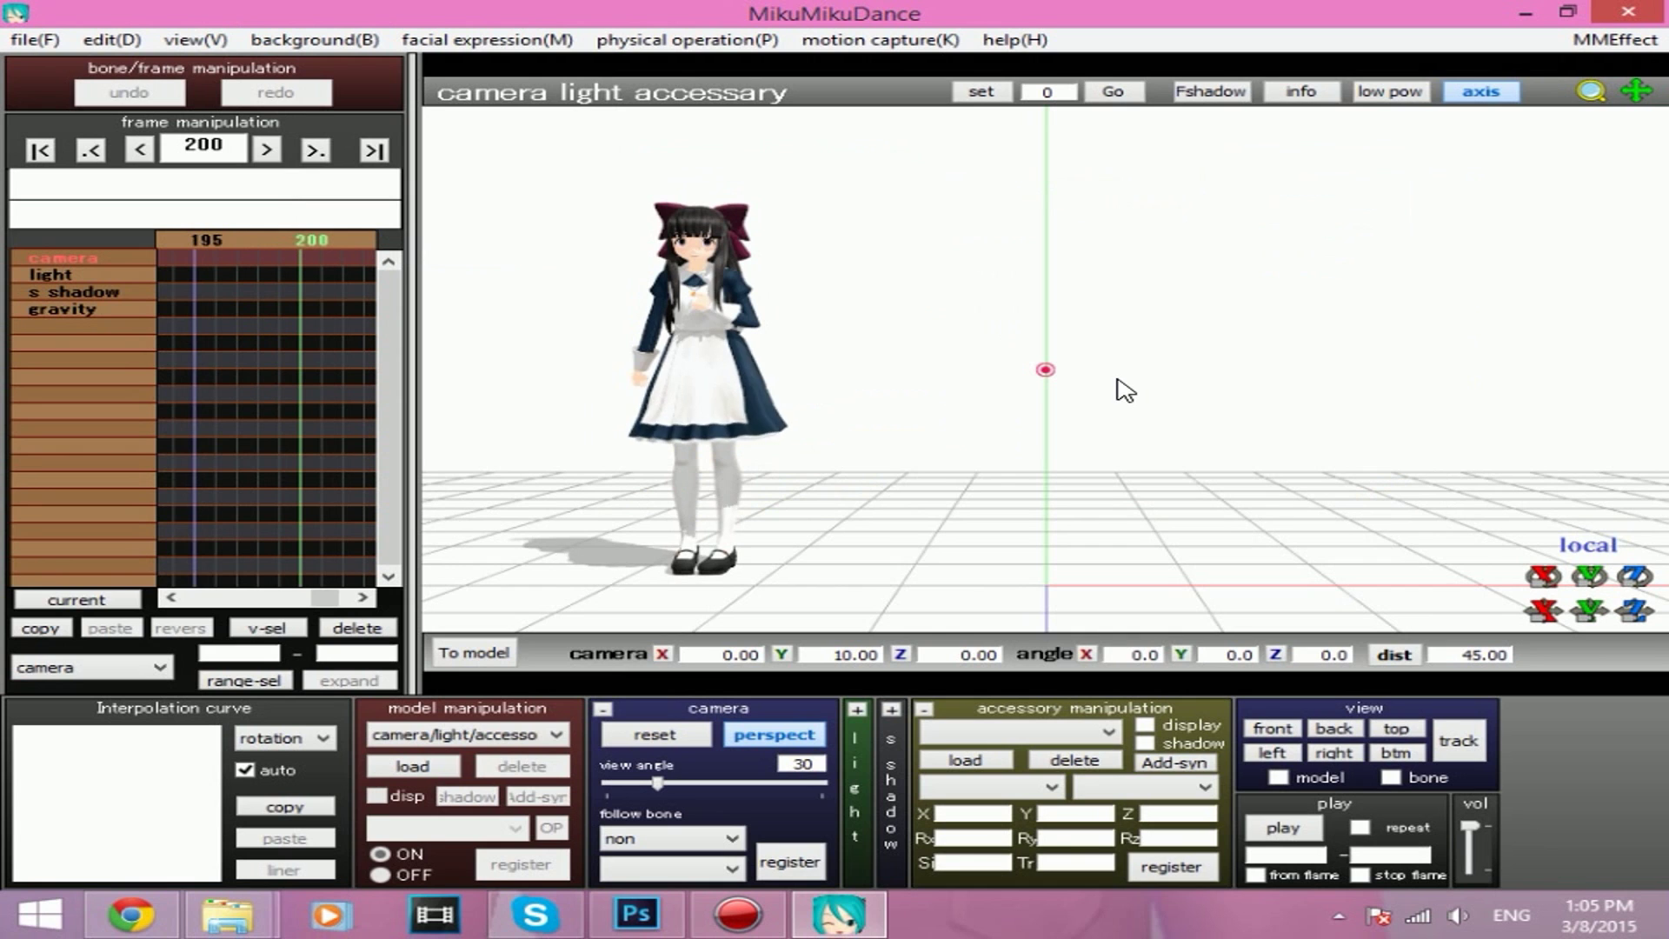
Load the Aya's Room stage model from the AyaRoom folder inside MadFatherMMD's Stages folder.
{"action": "left_click", "coordinate": [412, 765]}
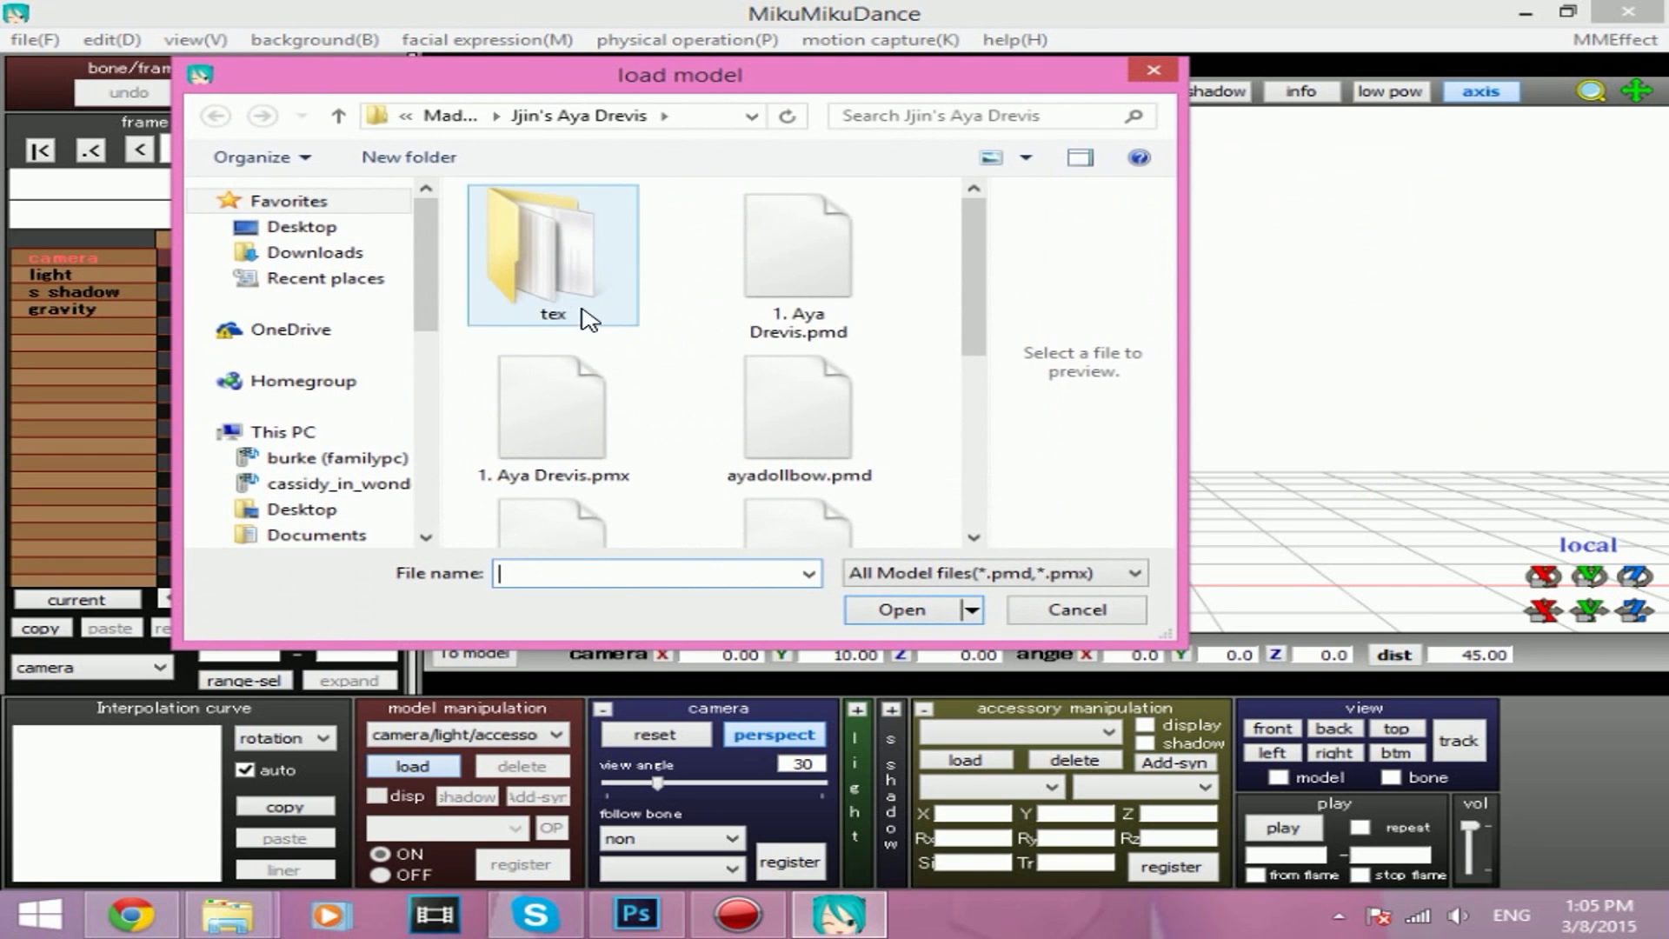
{"action": "left_click", "coordinate": [447, 115]}
{"action": "left_click", "coordinate": [451, 114]}
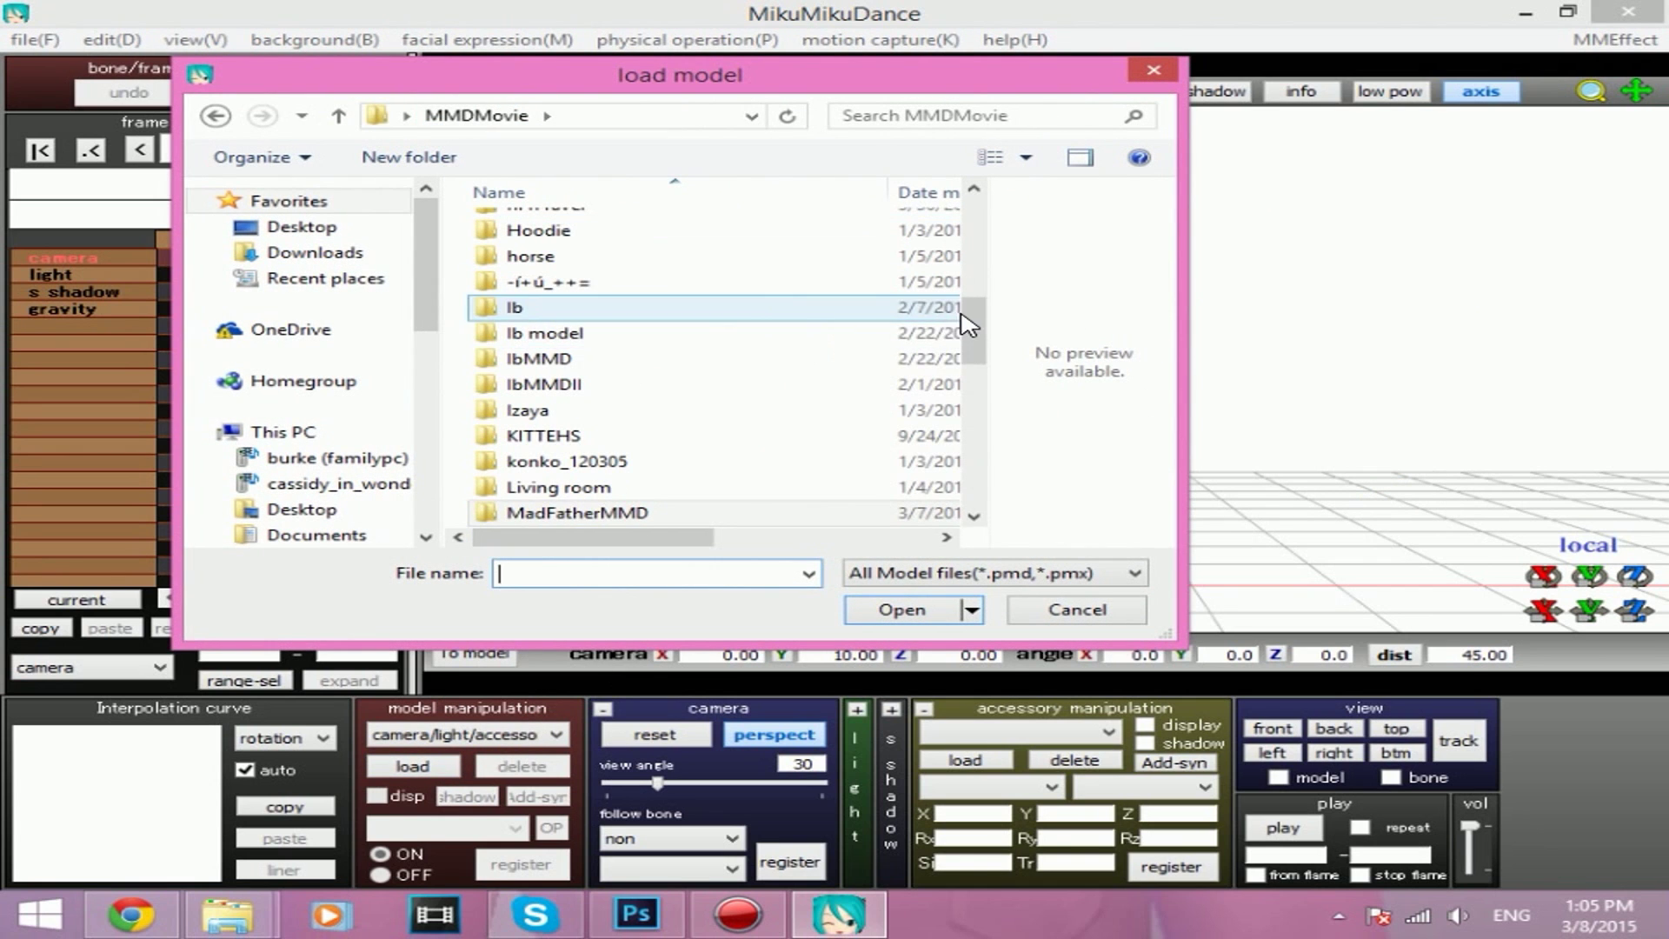
{"action": "left_click_drag", "start_coordinate": [968, 324], "coordinate": [976, 357]}
{"action": "double_click", "coordinate": [736, 436]}
{"action": "left_click_drag", "start_coordinate": [975, 246], "coordinate": [968, 500]}
{"action": "double_click", "coordinate": [608, 435]}
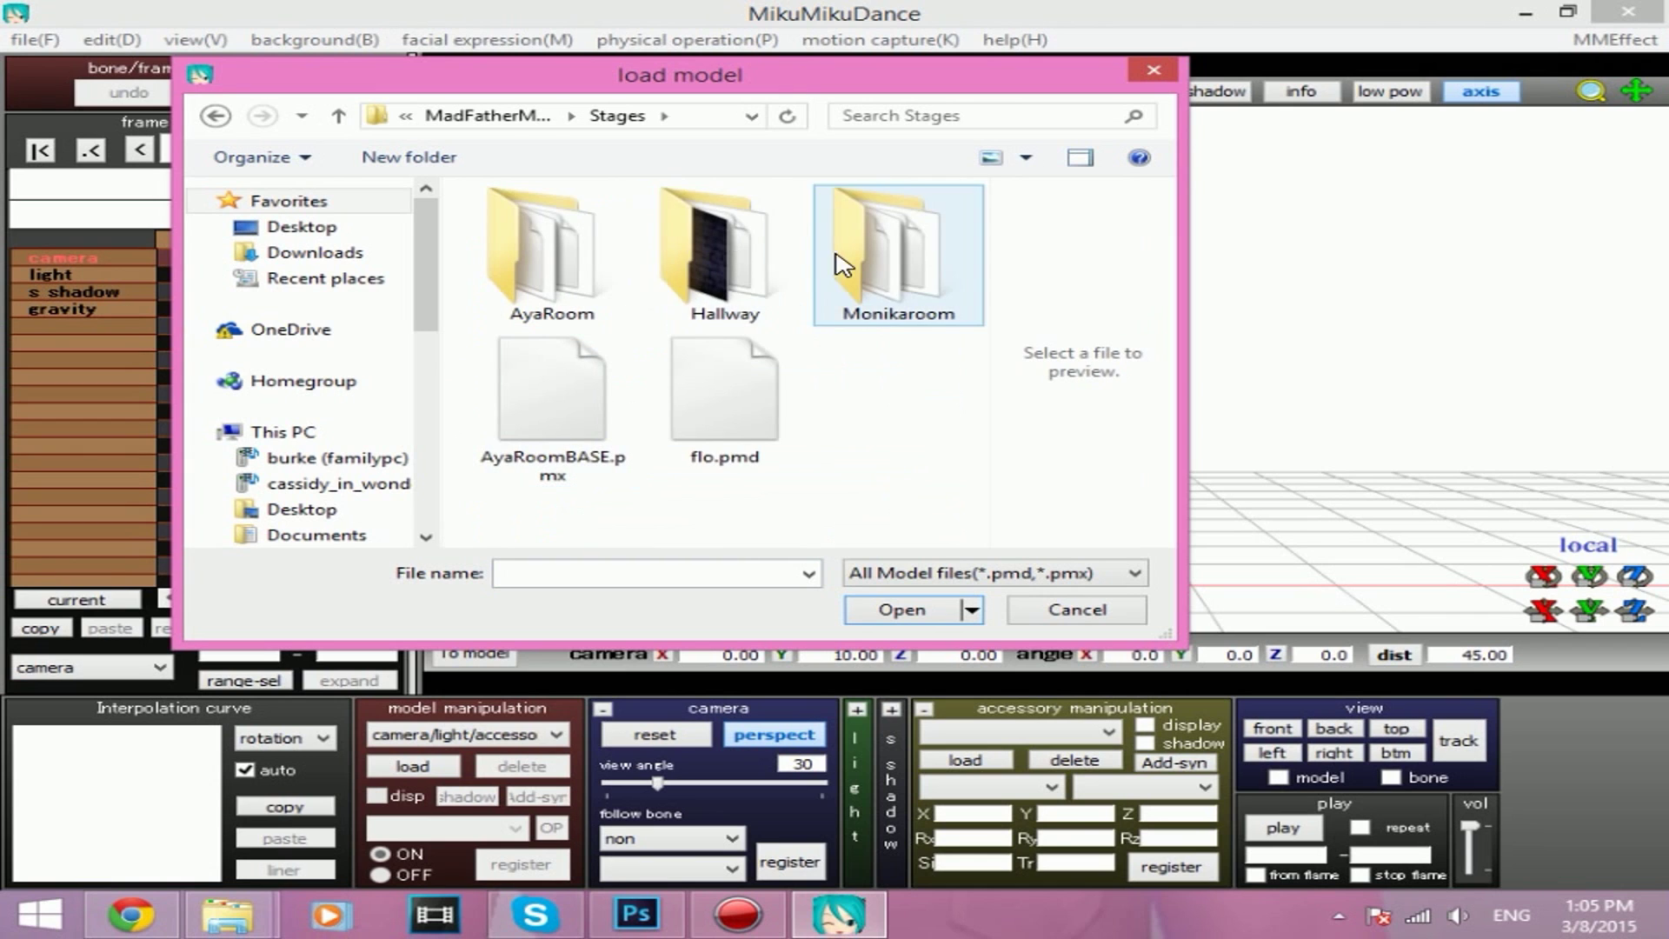
{"action": "left_click", "coordinate": [574, 272]}
{"action": "double_click", "coordinate": [574, 272]}
{"action": "double_click", "coordinate": [551, 260]}
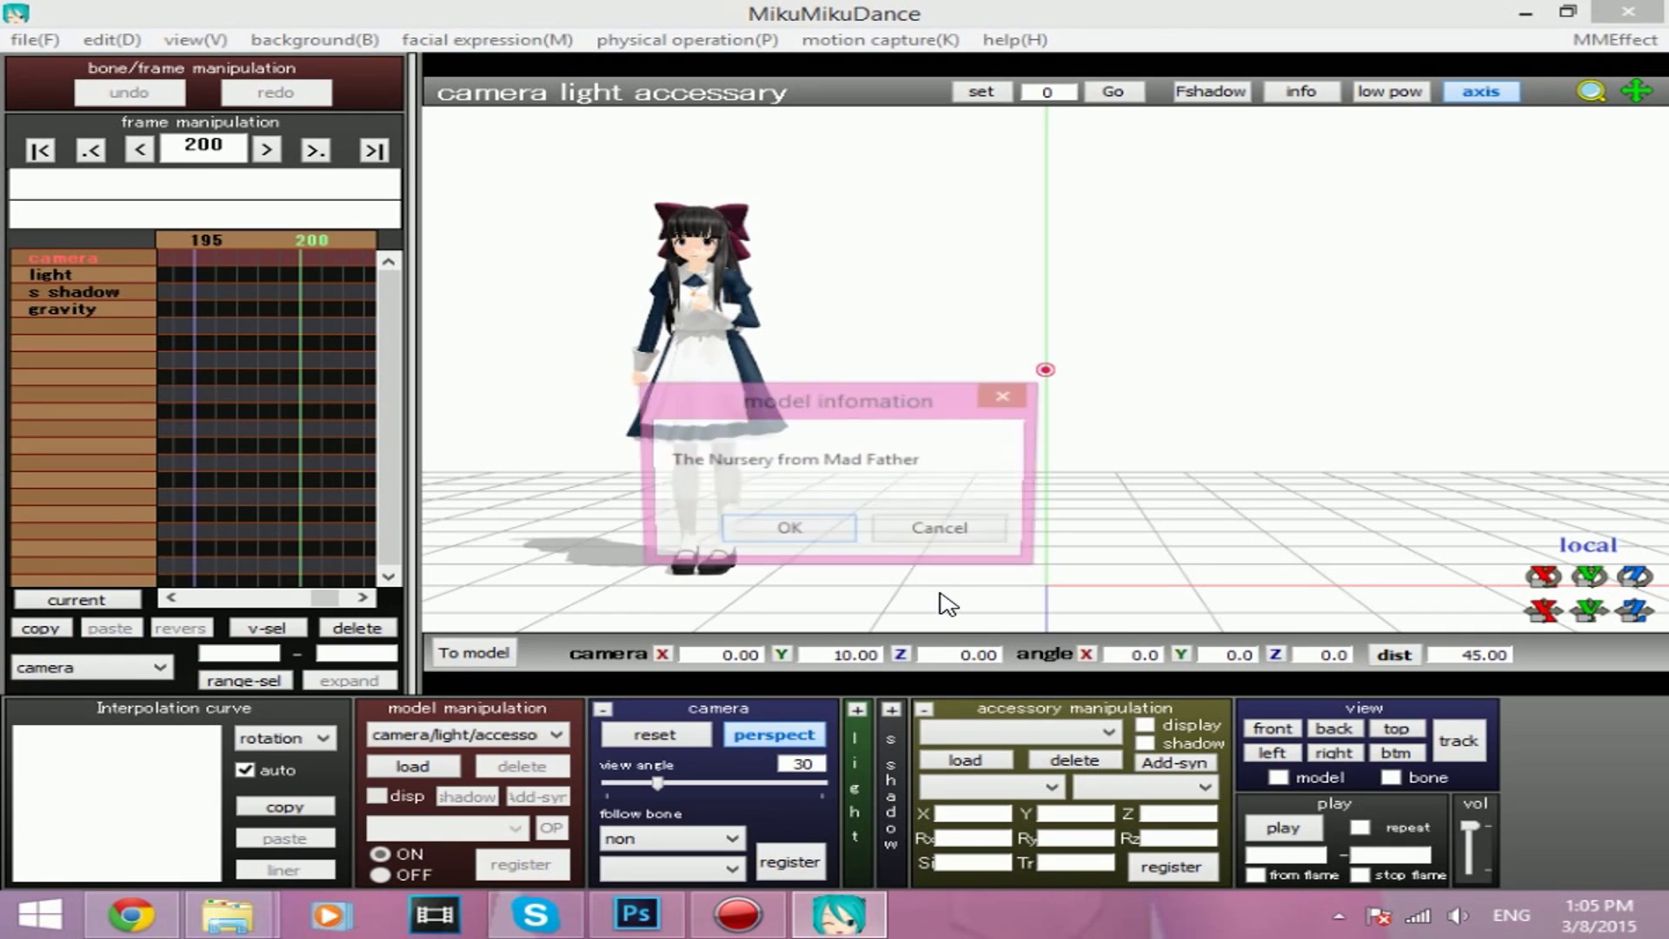
{"action": "left_click", "coordinate": [792, 533]}
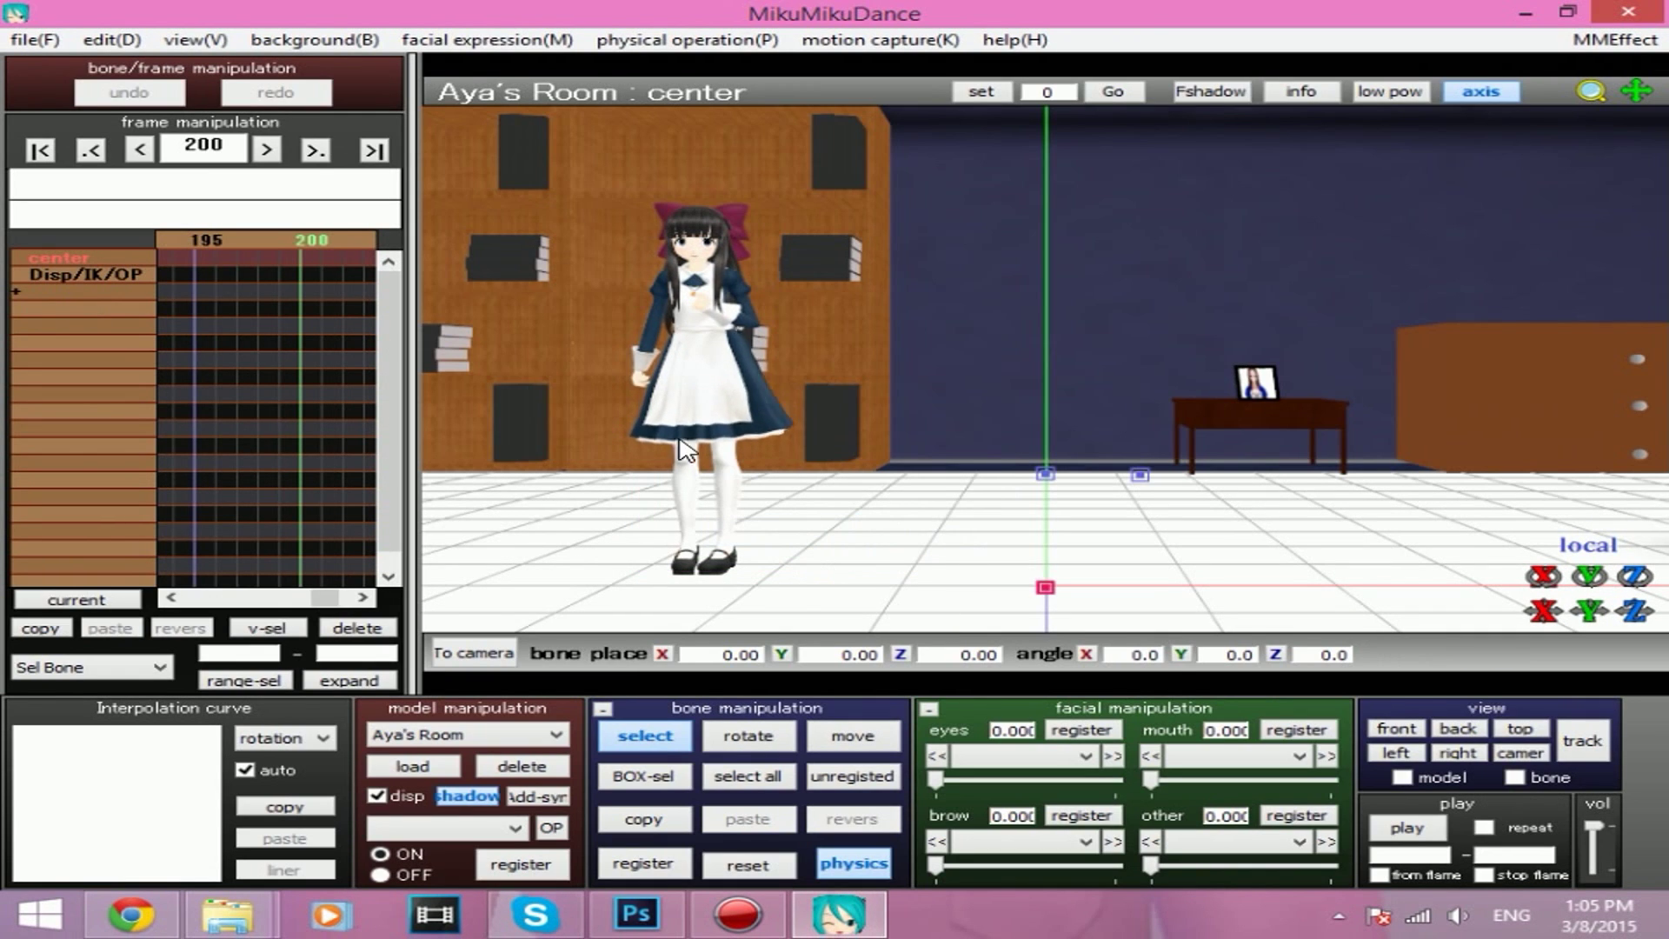
Hide the coordinate axis and floor grid in the scene.
{"action": "left_click", "coordinate": [194, 40]}
{"action": "left_click", "coordinate": [261, 227]}
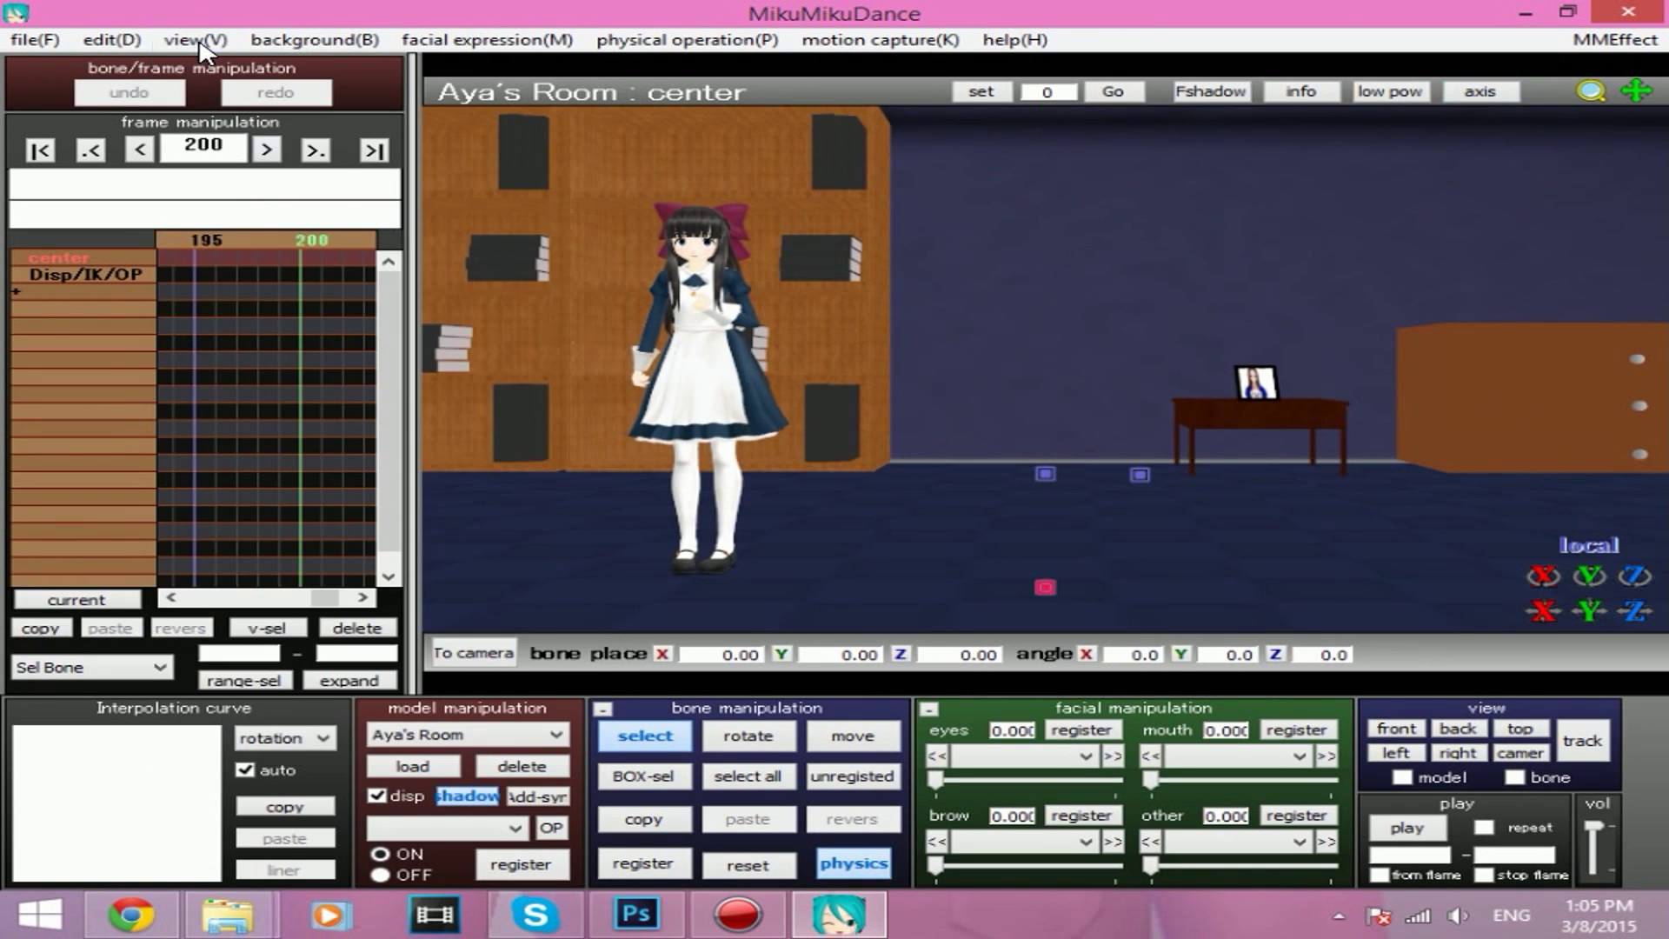
{"action": "left_click", "coordinate": [195, 40]}
{"action": "left_click", "coordinate": [261, 263]}
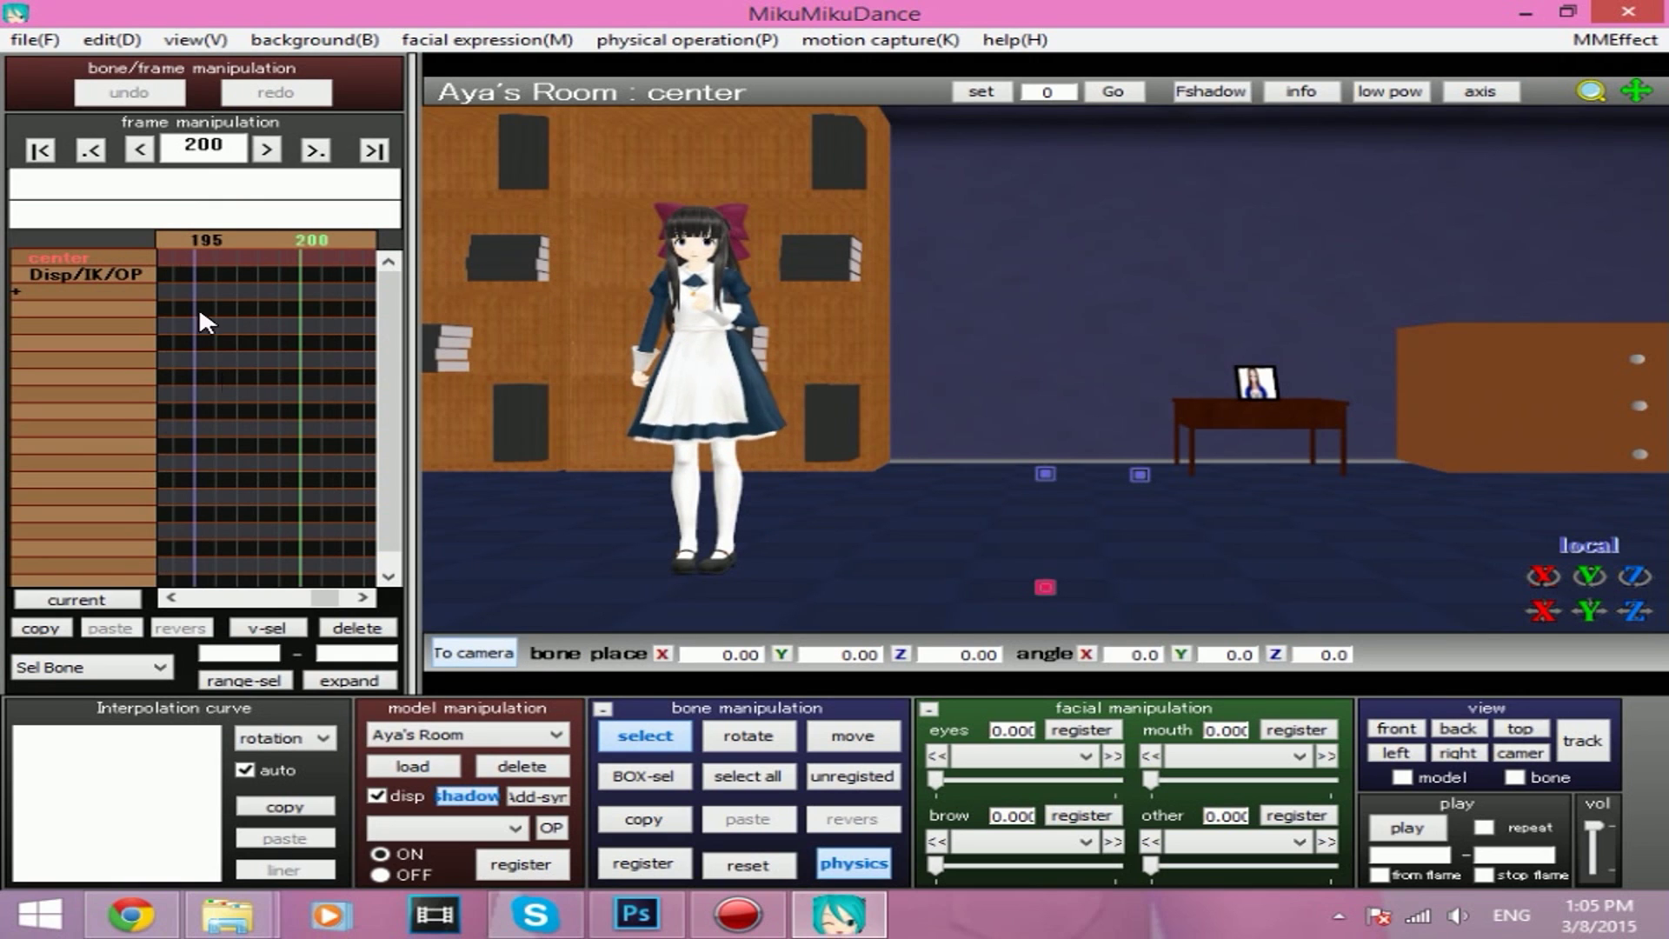
Move the Aya Drevis model's Null_00 bone at frame 0 to about X 21.10, Z -56.85, in front of the room's door.
{"action": "left_click", "coordinate": [40, 150]}
{"action": "left_click", "coordinate": [497, 736]}
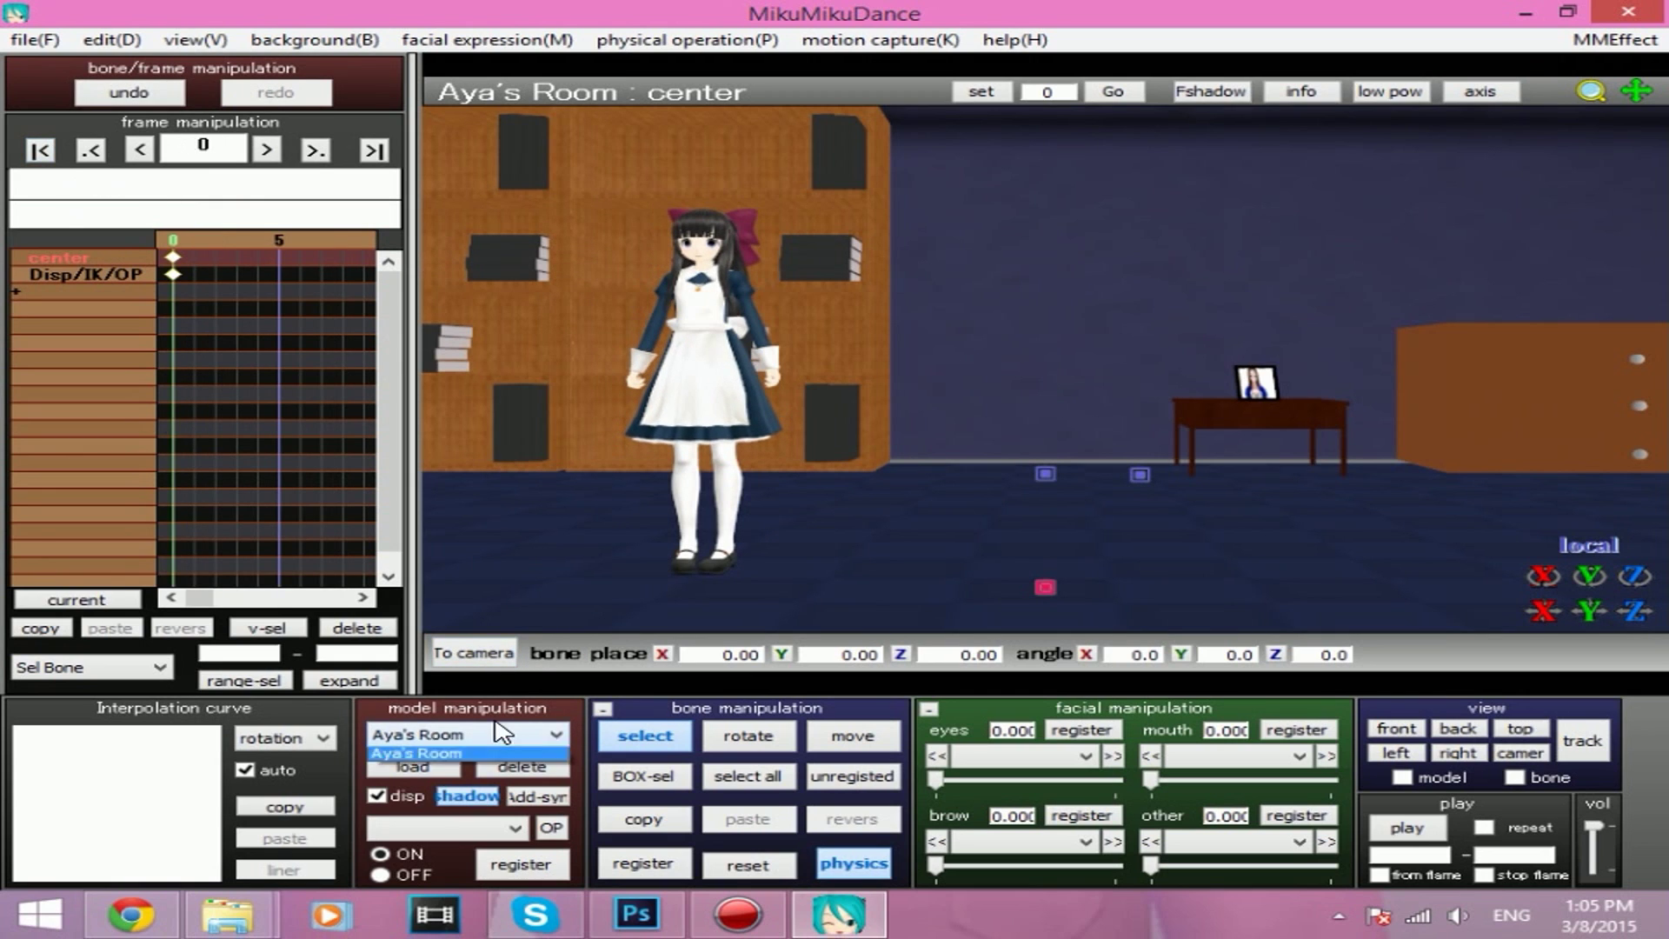
{"action": "left_click", "coordinate": [482, 789]}
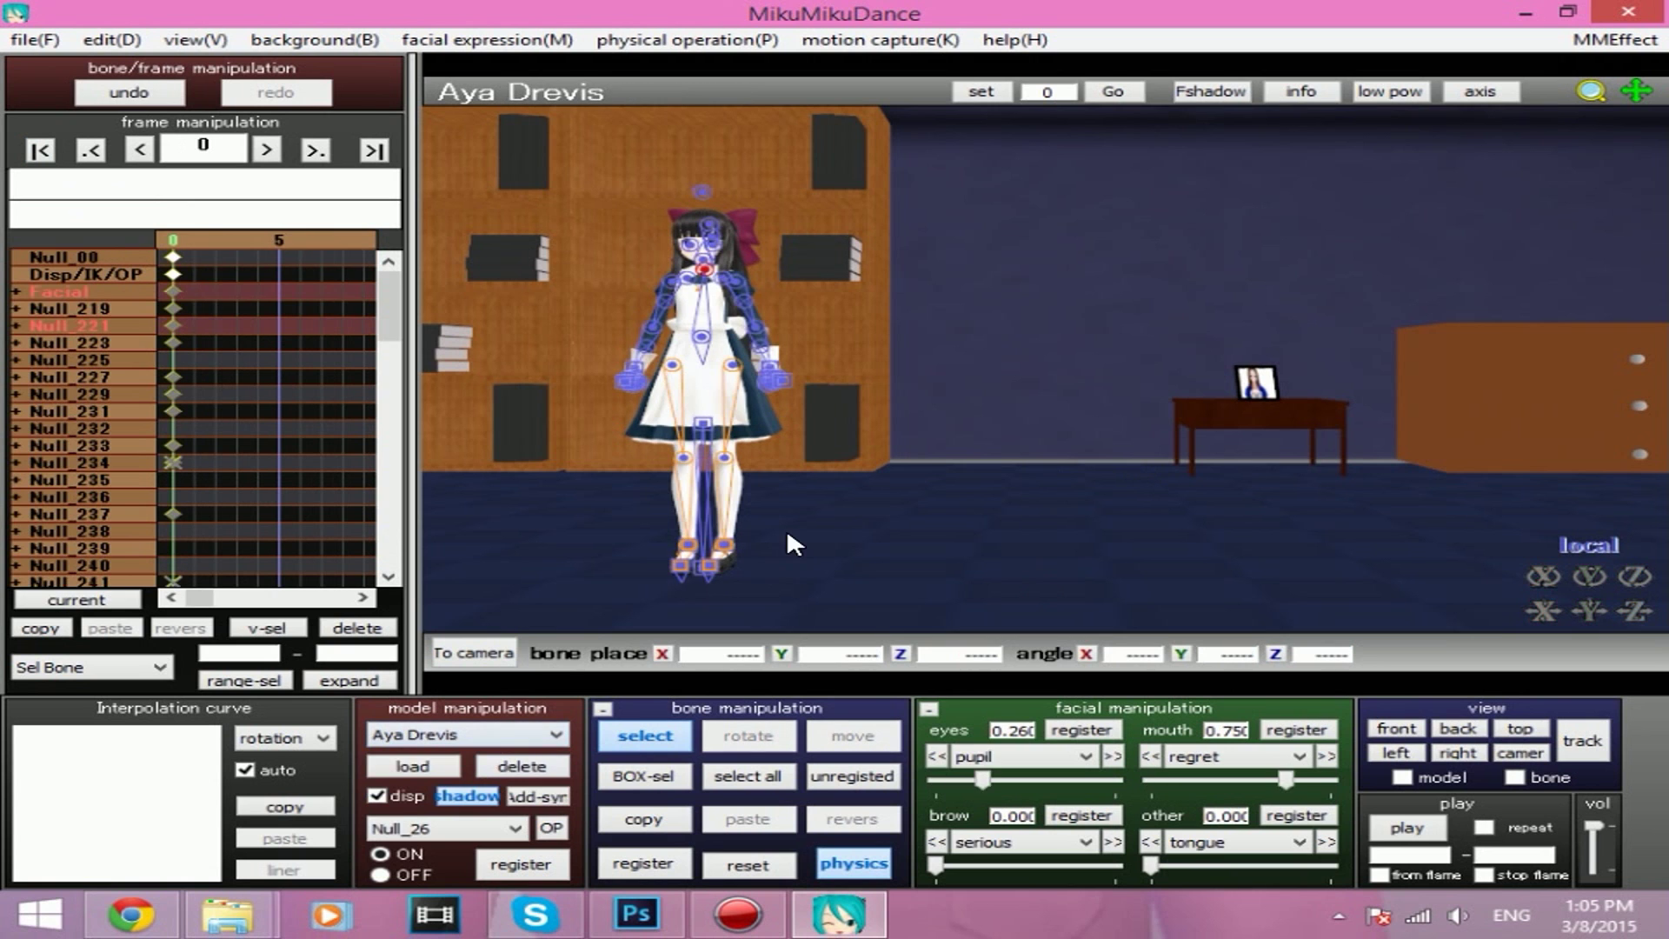
{"action": "left_click", "coordinate": [701, 558]}
{"action": "right_click_drag", "start_coordinate": [769, 577], "coordinate": [1055, 580]}
{"action": "left_click_drag", "start_coordinate": [1545, 617], "coordinate": [1626, 661]}
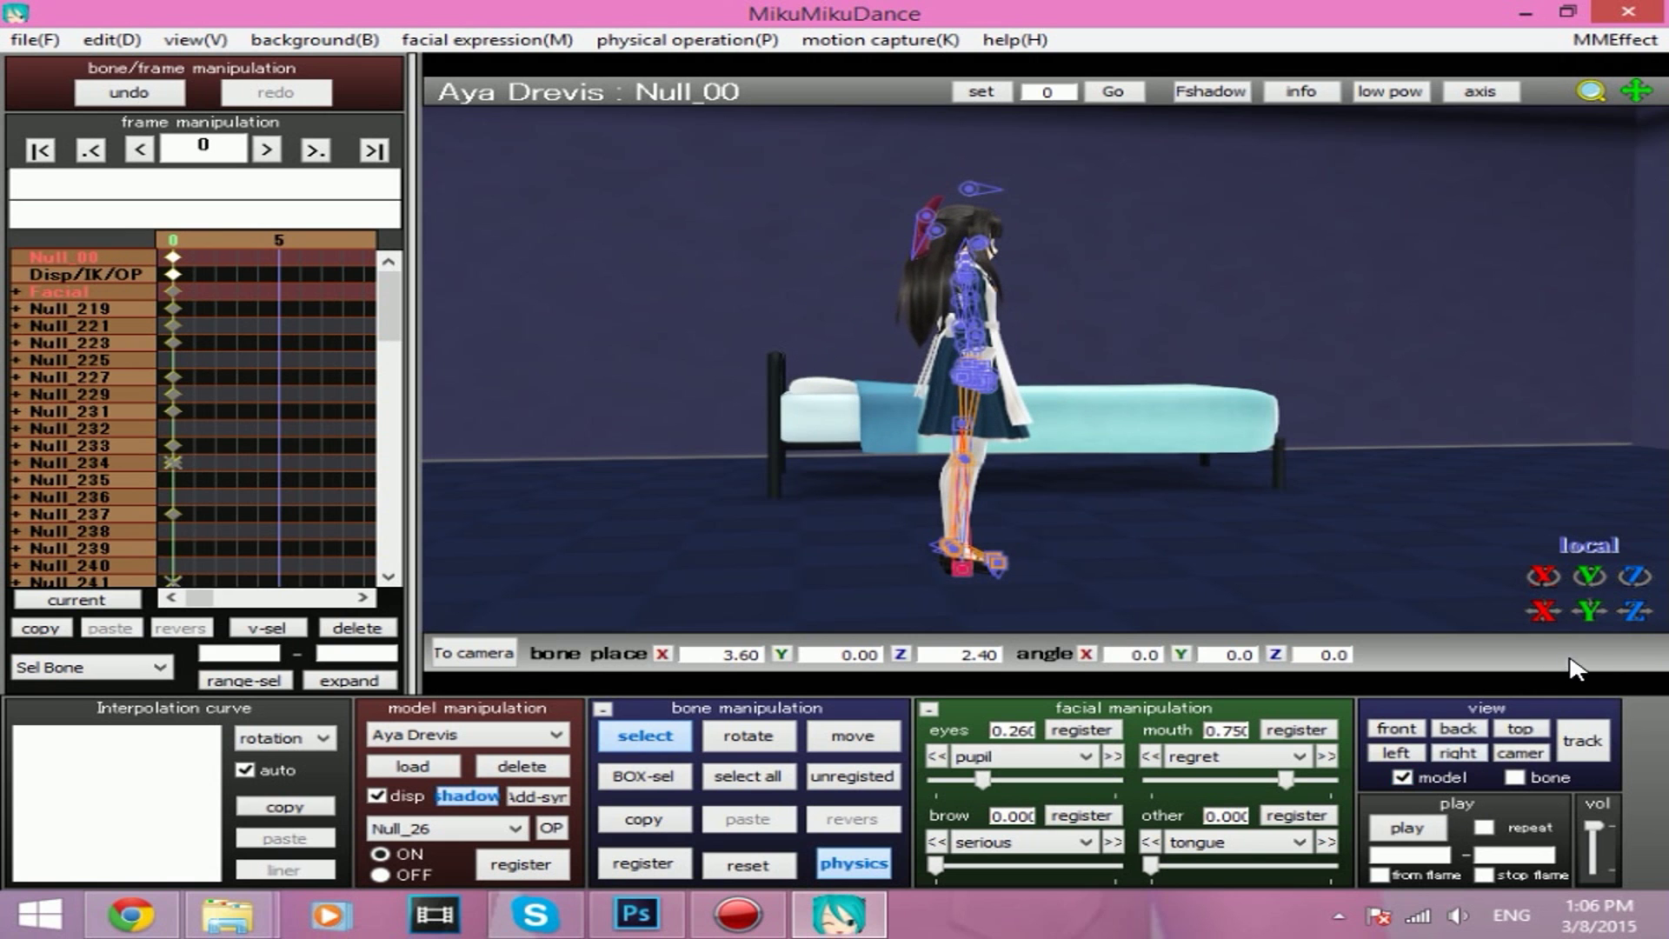
{"action": "left_click_drag", "start_coordinate": [1634, 612], "coordinate": [1630, 758]}
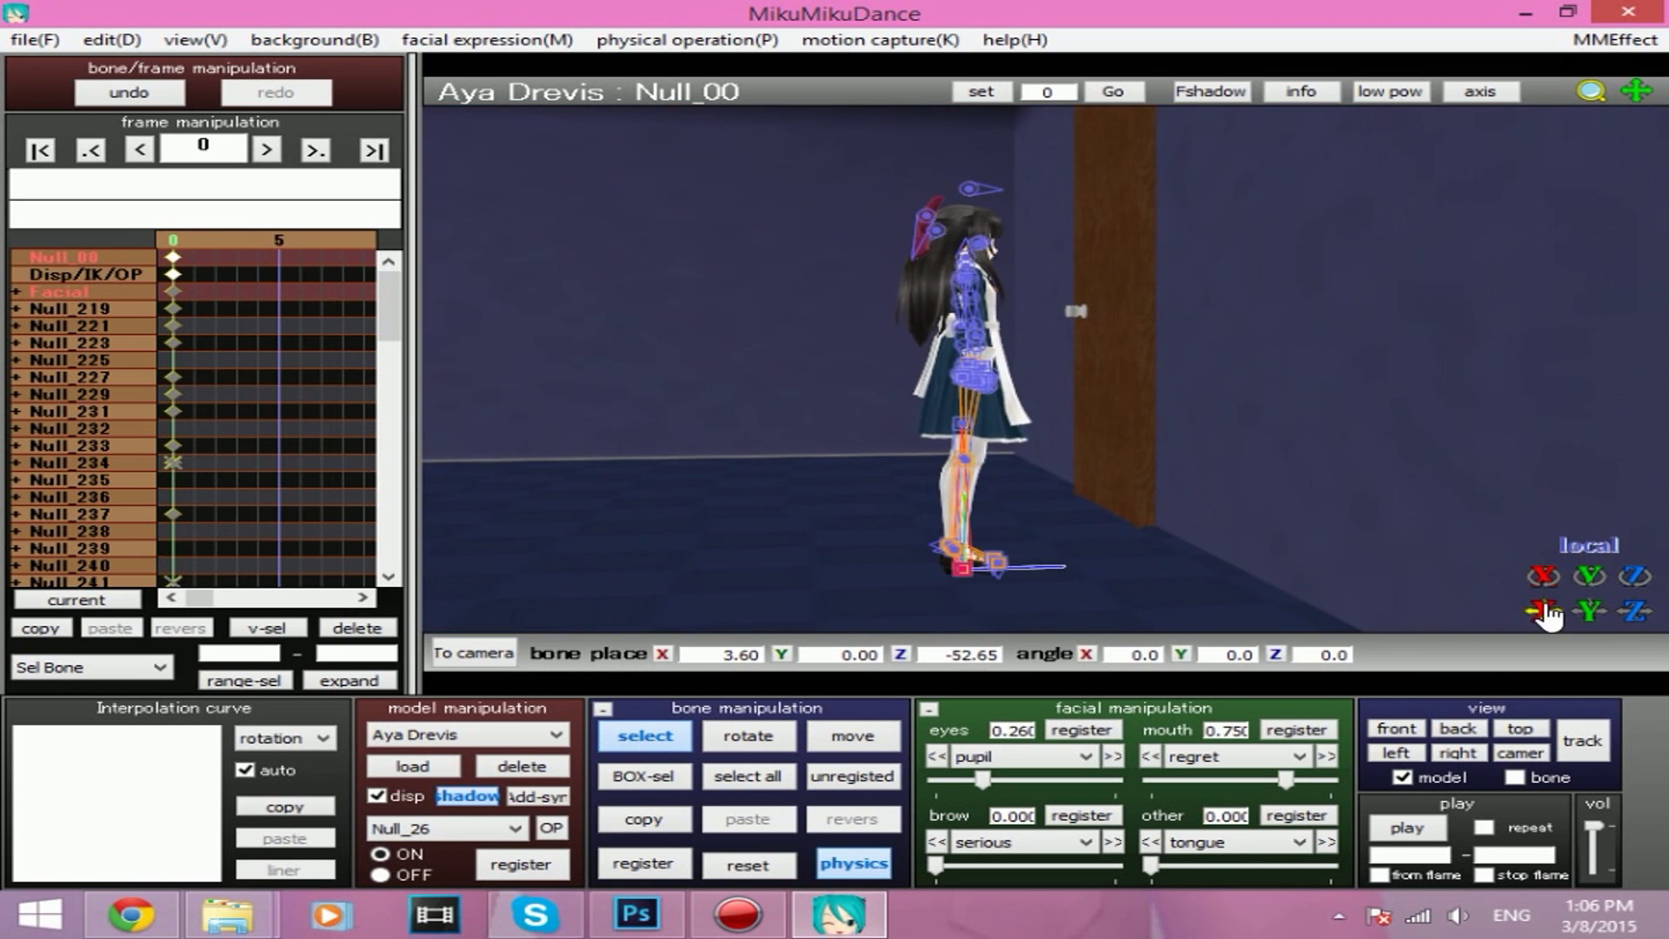
{"action": "left_click_drag", "start_coordinate": [1546, 613], "coordinate": [1547, 565]}
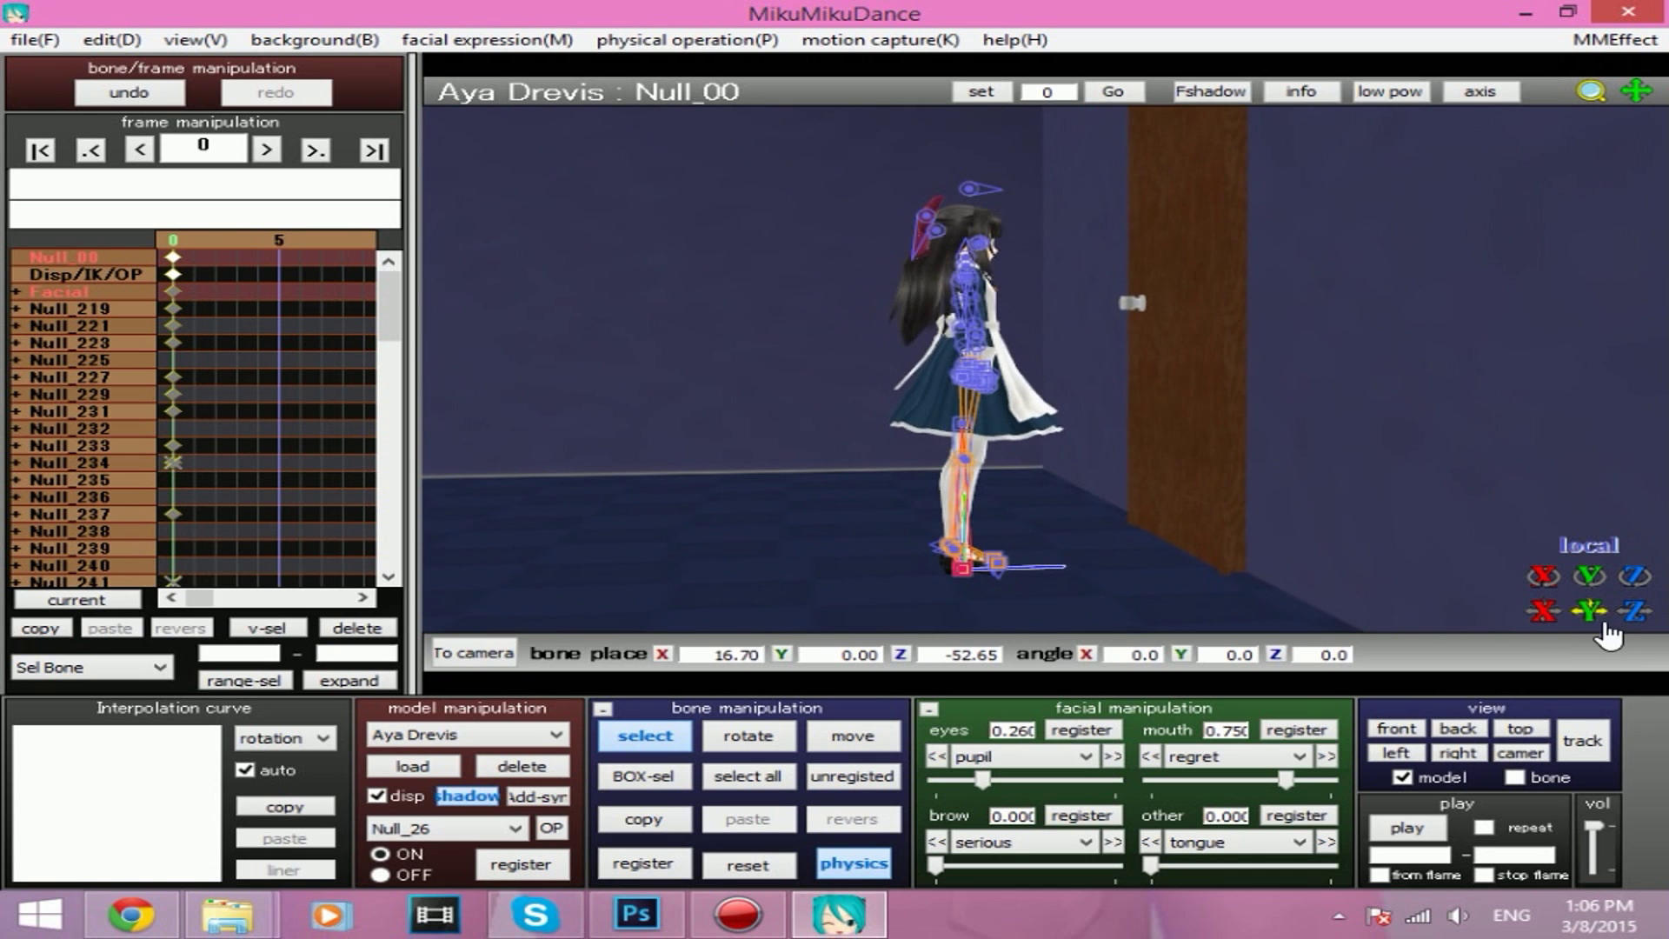
{"action": "left_click_drag", "start_coordinate": [1606, 628], "coordinate": [1607, 644]}
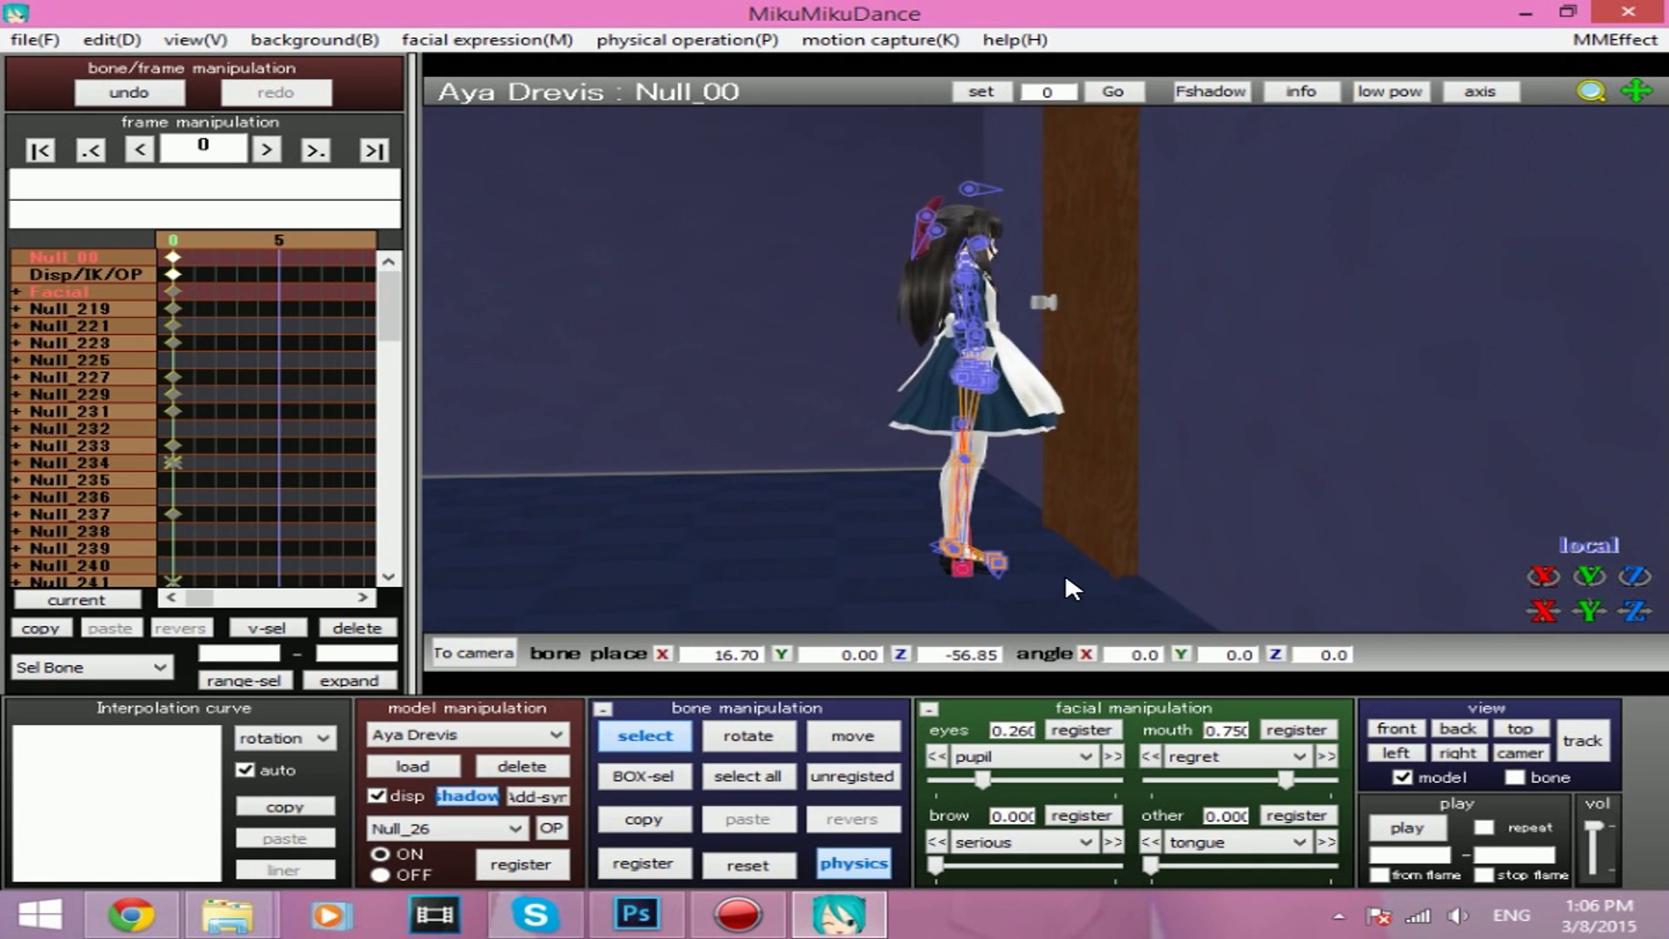
{"action": "right_click_drag", "start_coordinate": [1066, 572], "coordinate": [1307, 571]}
{"action": "left_click_drag", "start_coordinate": [1546, 614], "coordinate": [1577, 636]}
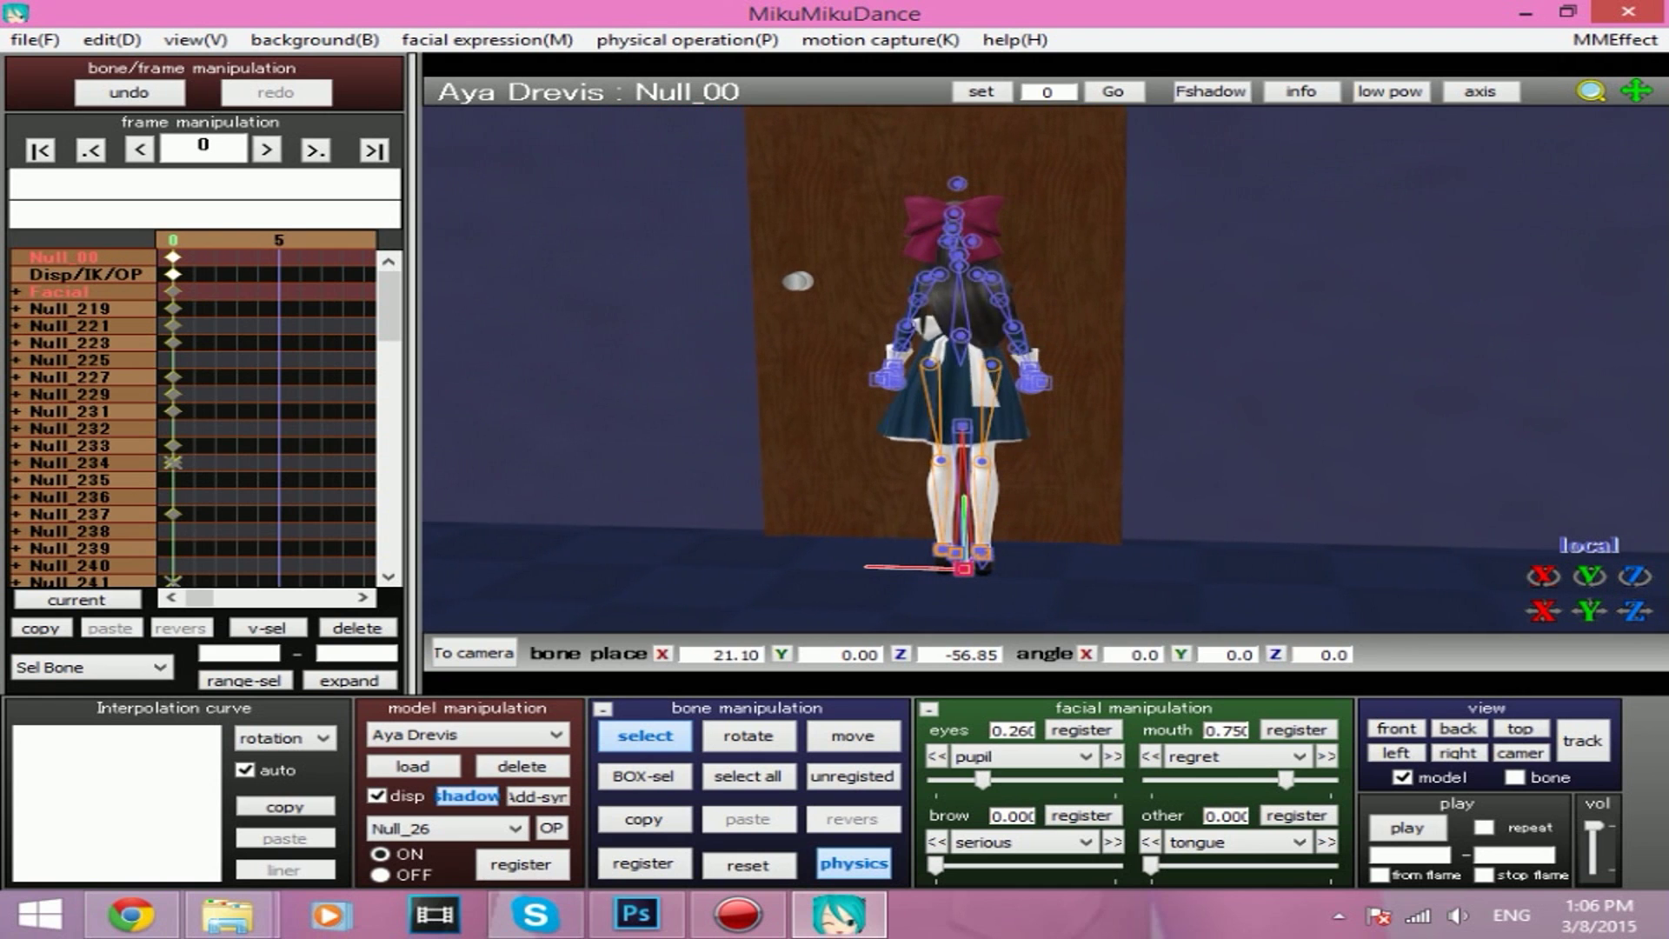
Rotate Null_00 to about Y -167.5 with physics in on/off mode, and register the bone at frame 0.
{"action": "left_click", "coordinate": [650, 46]}
{"action": "left_click", "coordinate": [653, 69]}
{"action": "left_click_drag", "start_coordinate": [1587, 563], "coordinate": [1651, 563]}
{"action": "left_click", "coordinate": [686, 39]}
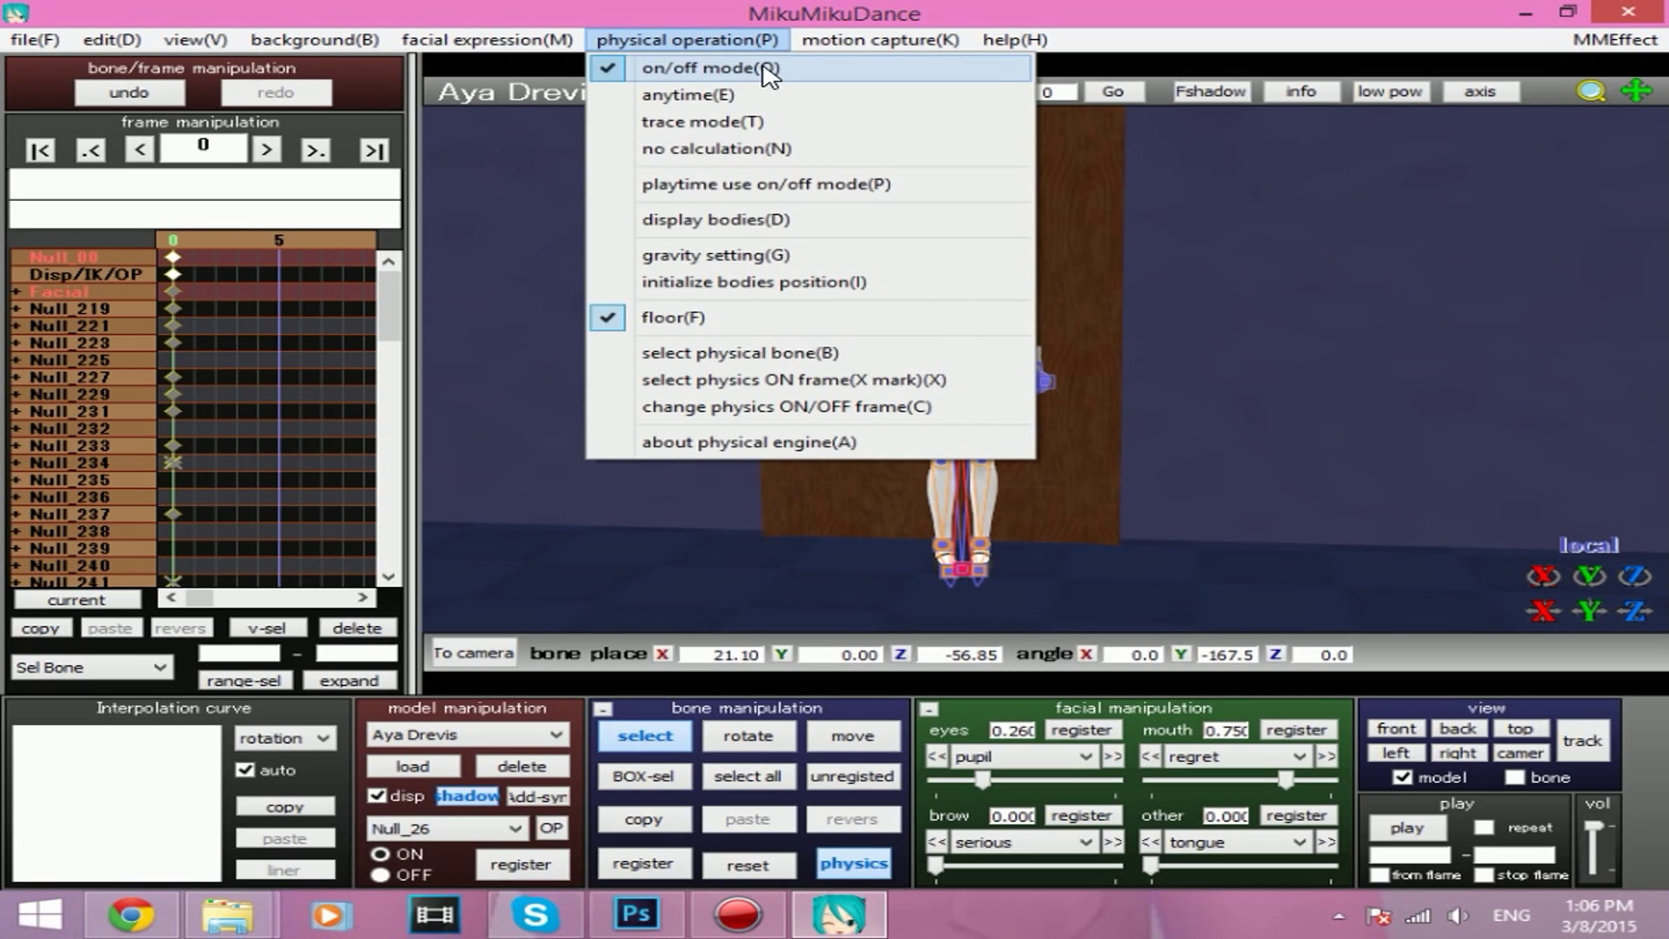
{"action": "left_click", "coordinate": [764, 67]}
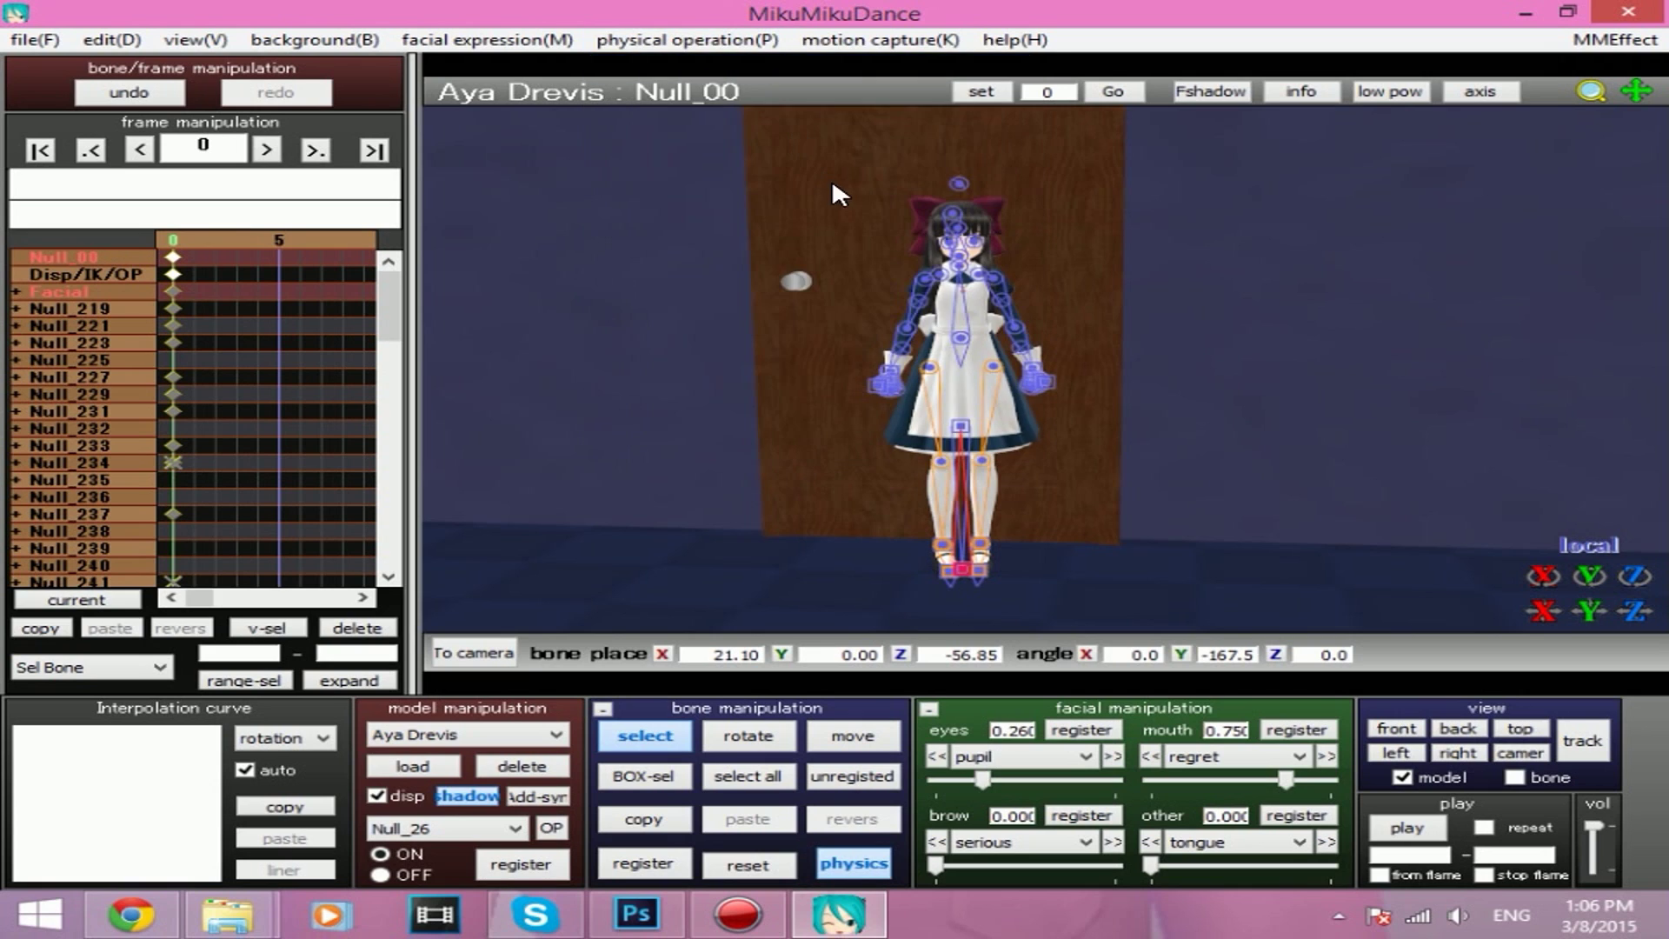
{"action": "left_click", "coordinate": [668, 867]}
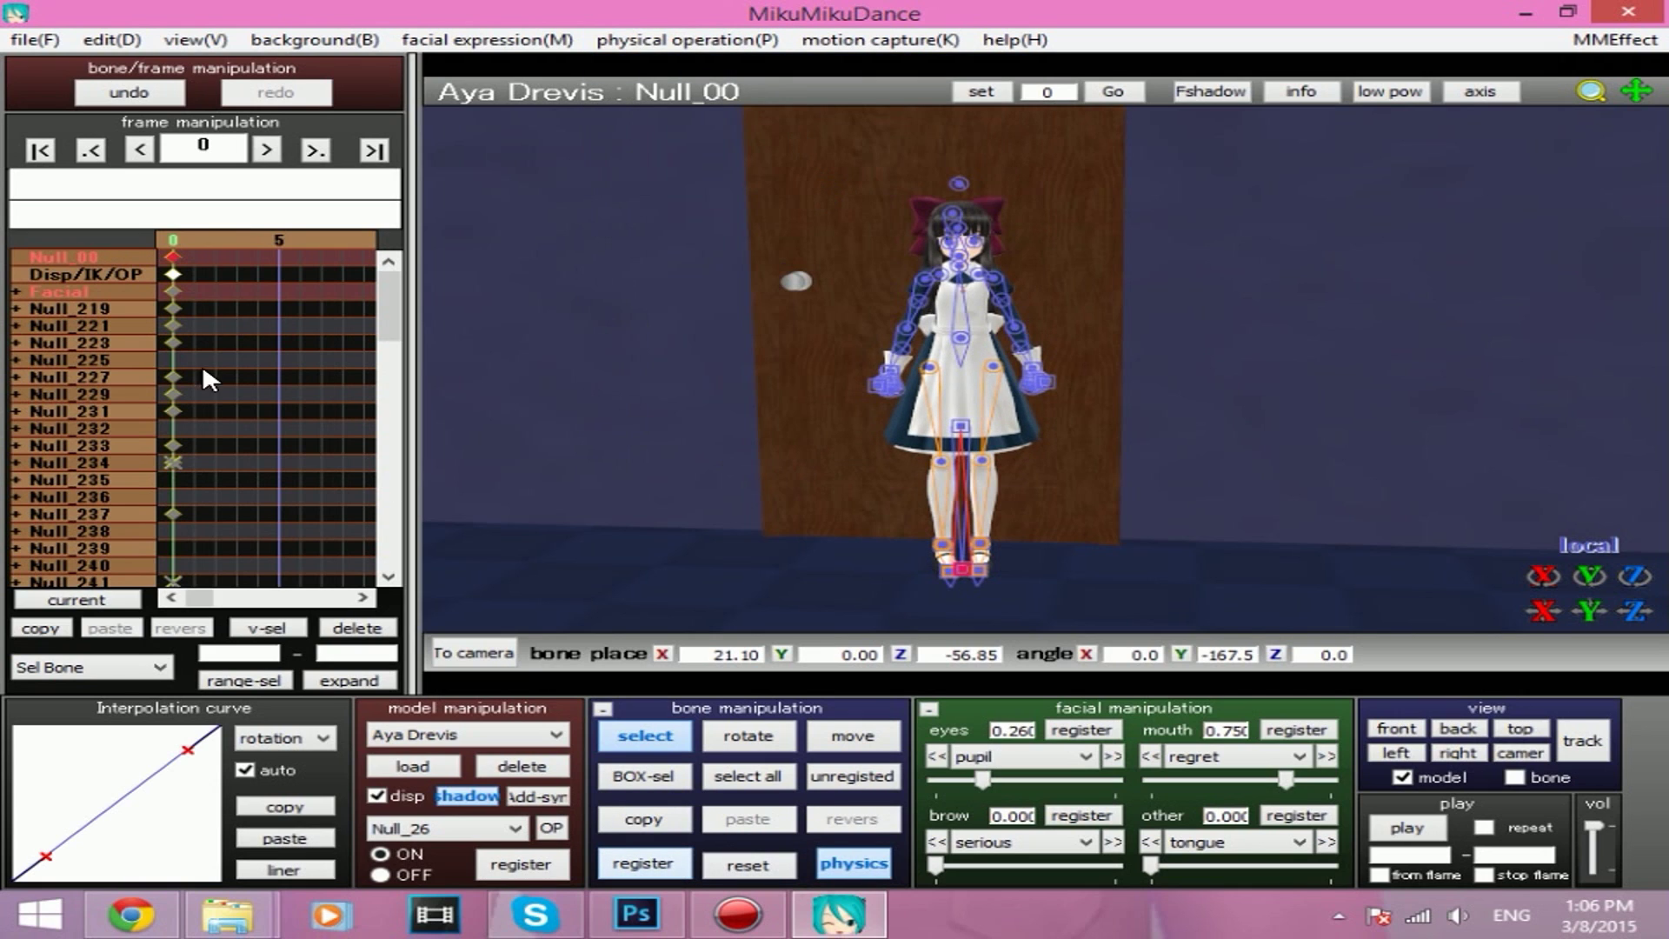
Paste the copied Null_00 placement keyframe into frames 15, 110 and 165 so Aya stands in front of the door.
{"action": "left_click", "coordinate": [313, 151]}
{"action": "left_click", "coordinate": [108, 628]}
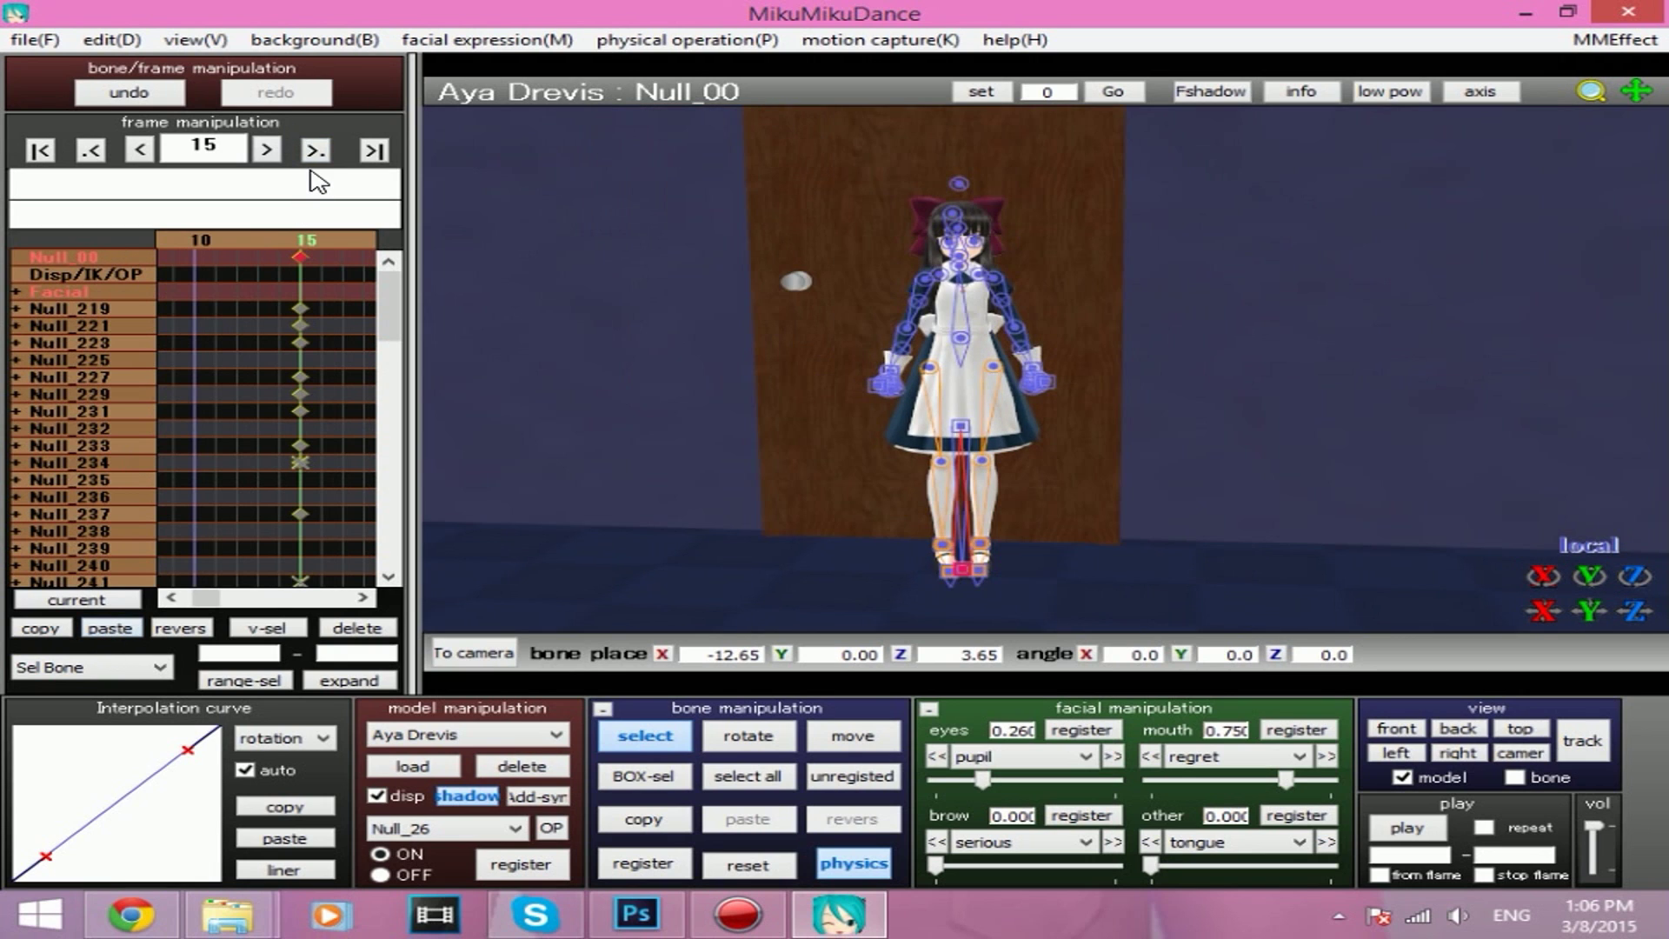
{"action": "left_click", "coordinate": [314, 151]}
{"action": "left_click", "coordinate": [109, 628]}
{"action": "left_click", "coordinate": [314, 153]}
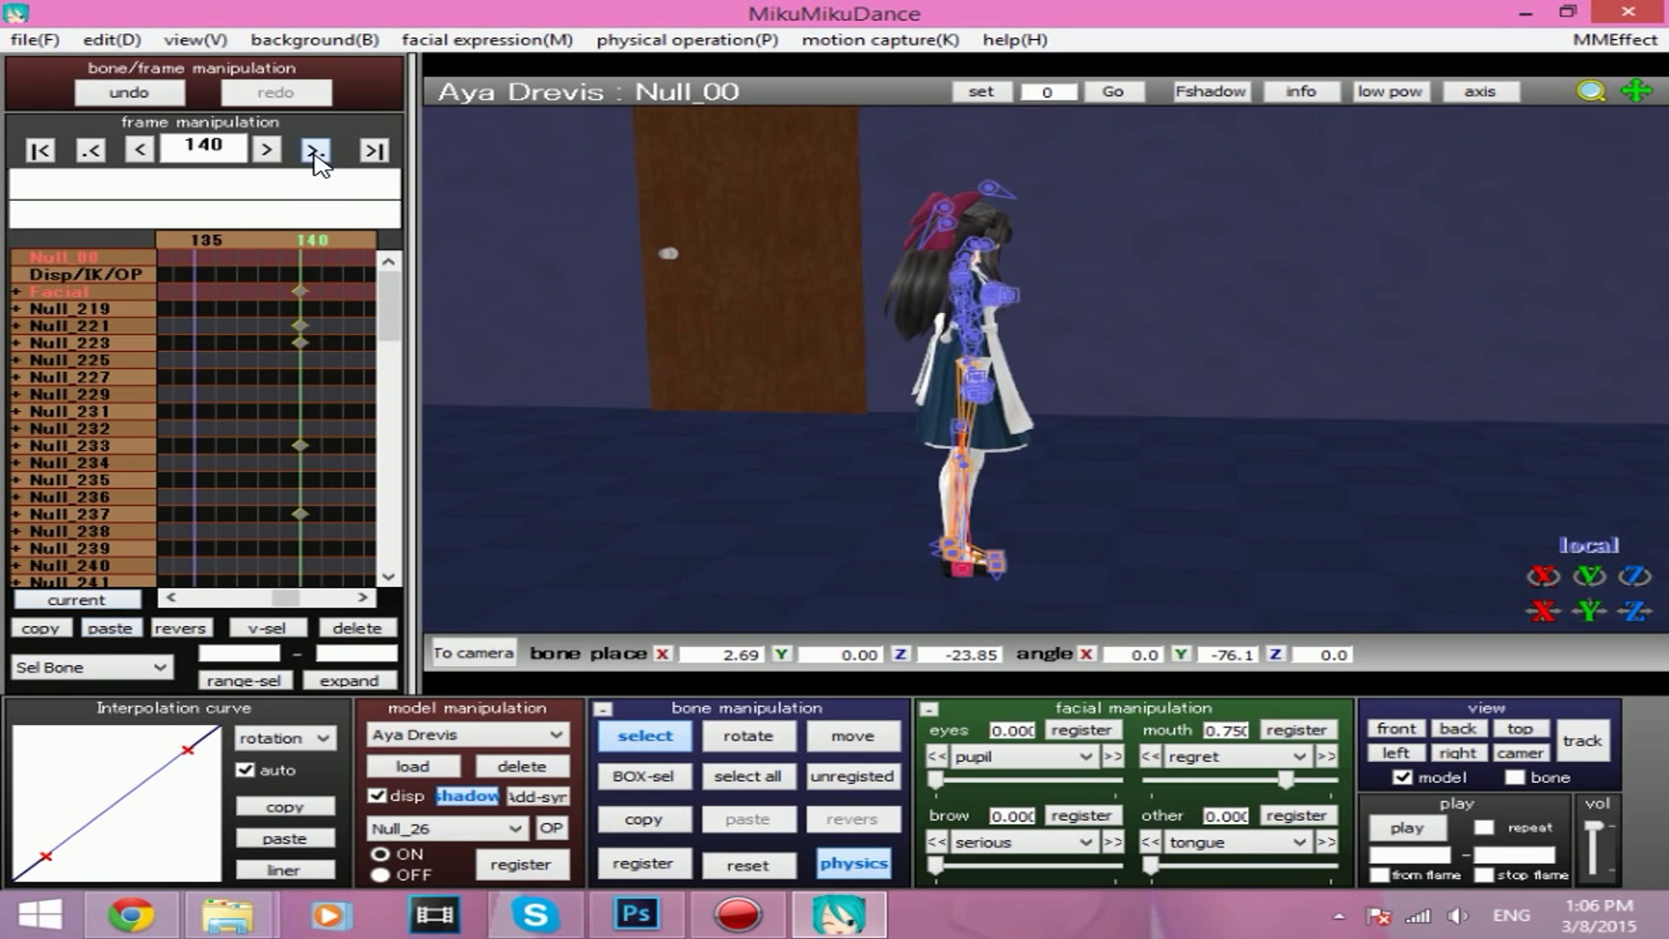
{"action": "left_click", "coordinate": [316, 152]}
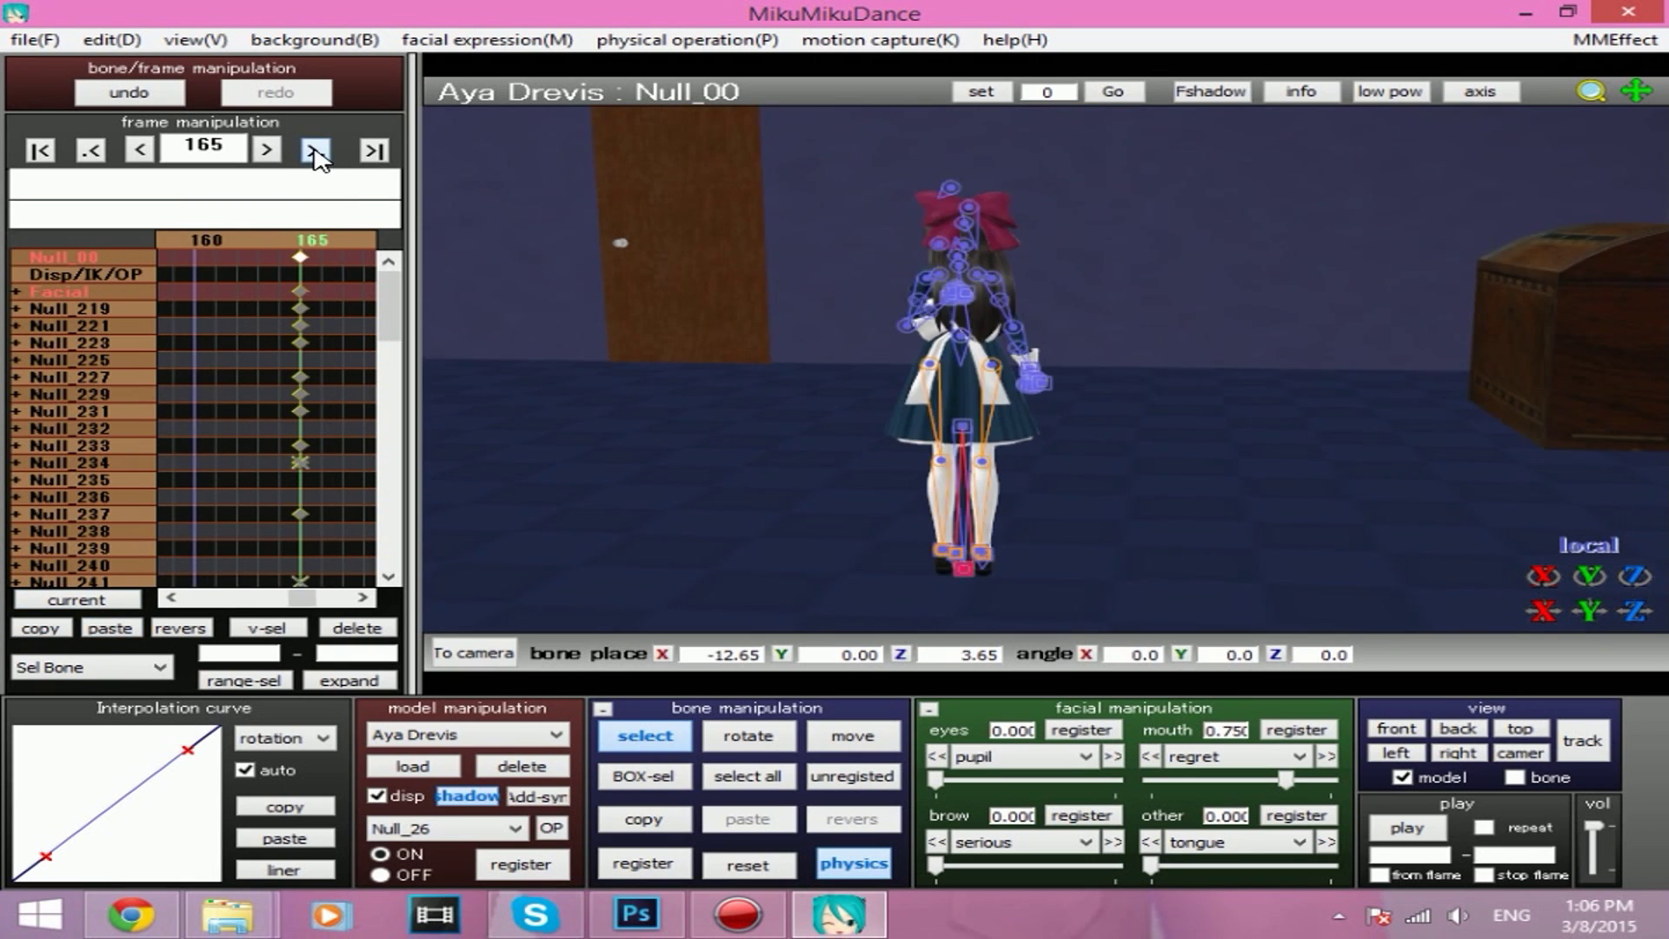
{"action": "left_click", "coordinate": [109, 628]}
{"action": "left_click", "coordinate": [315, 153]}
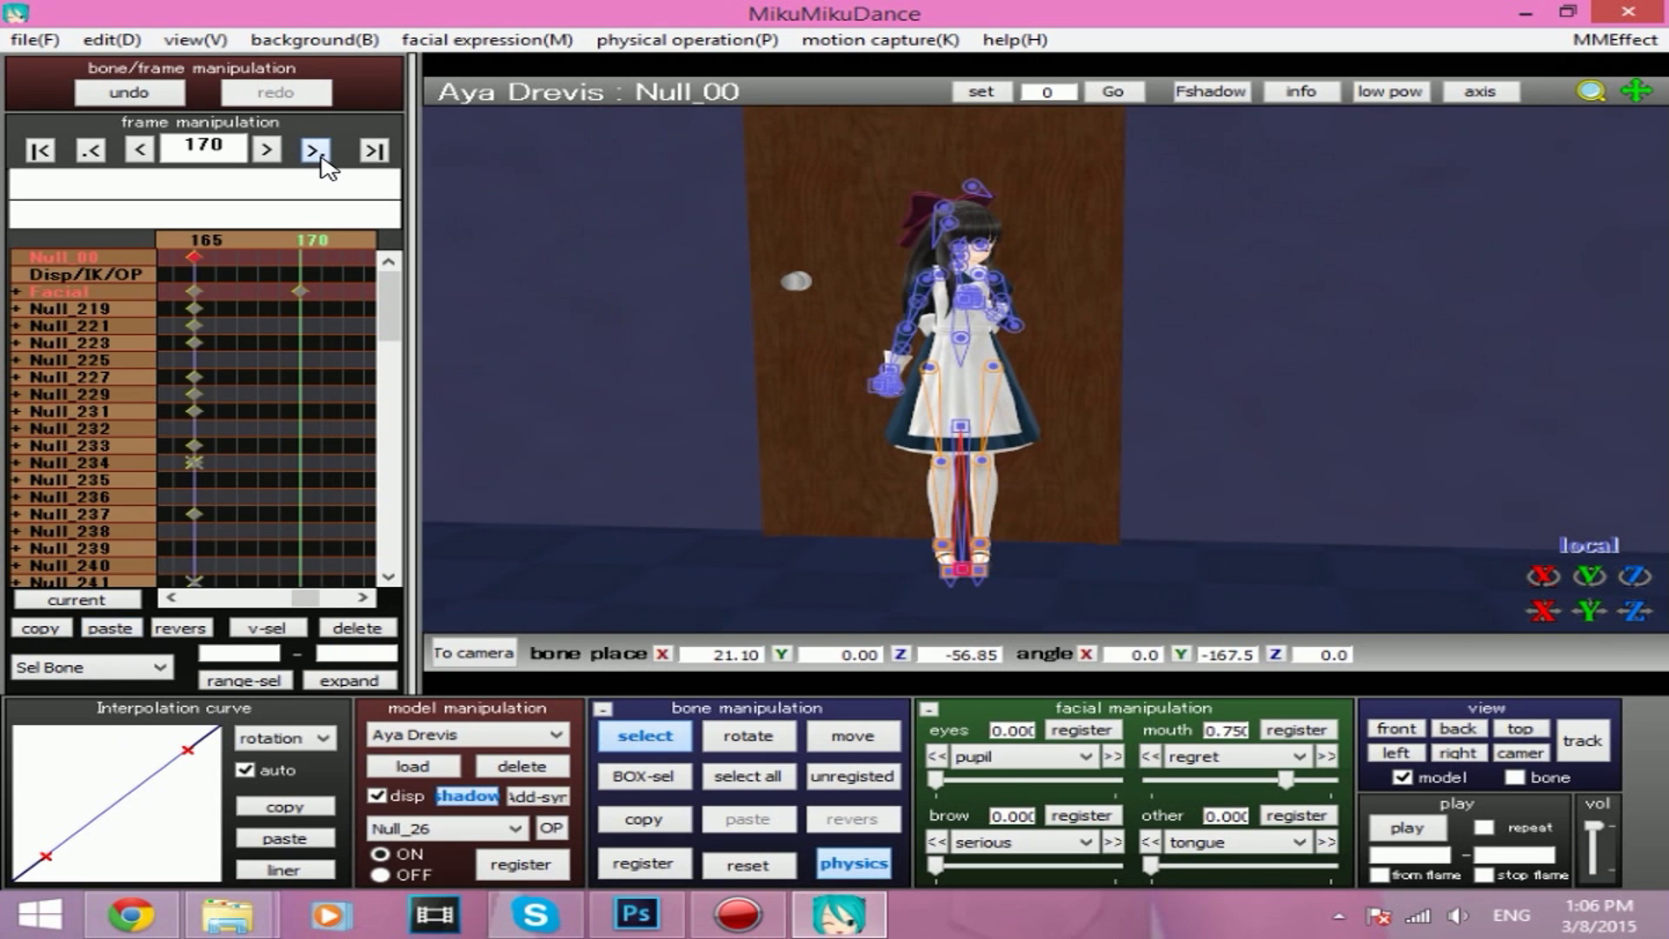
{"action": "left_click", "coordinate": [314, 152]}
Play the animation from frame 0 to check the model's placement in front of the door.
{"action": "left_click", "coordinate": [40, 150]}
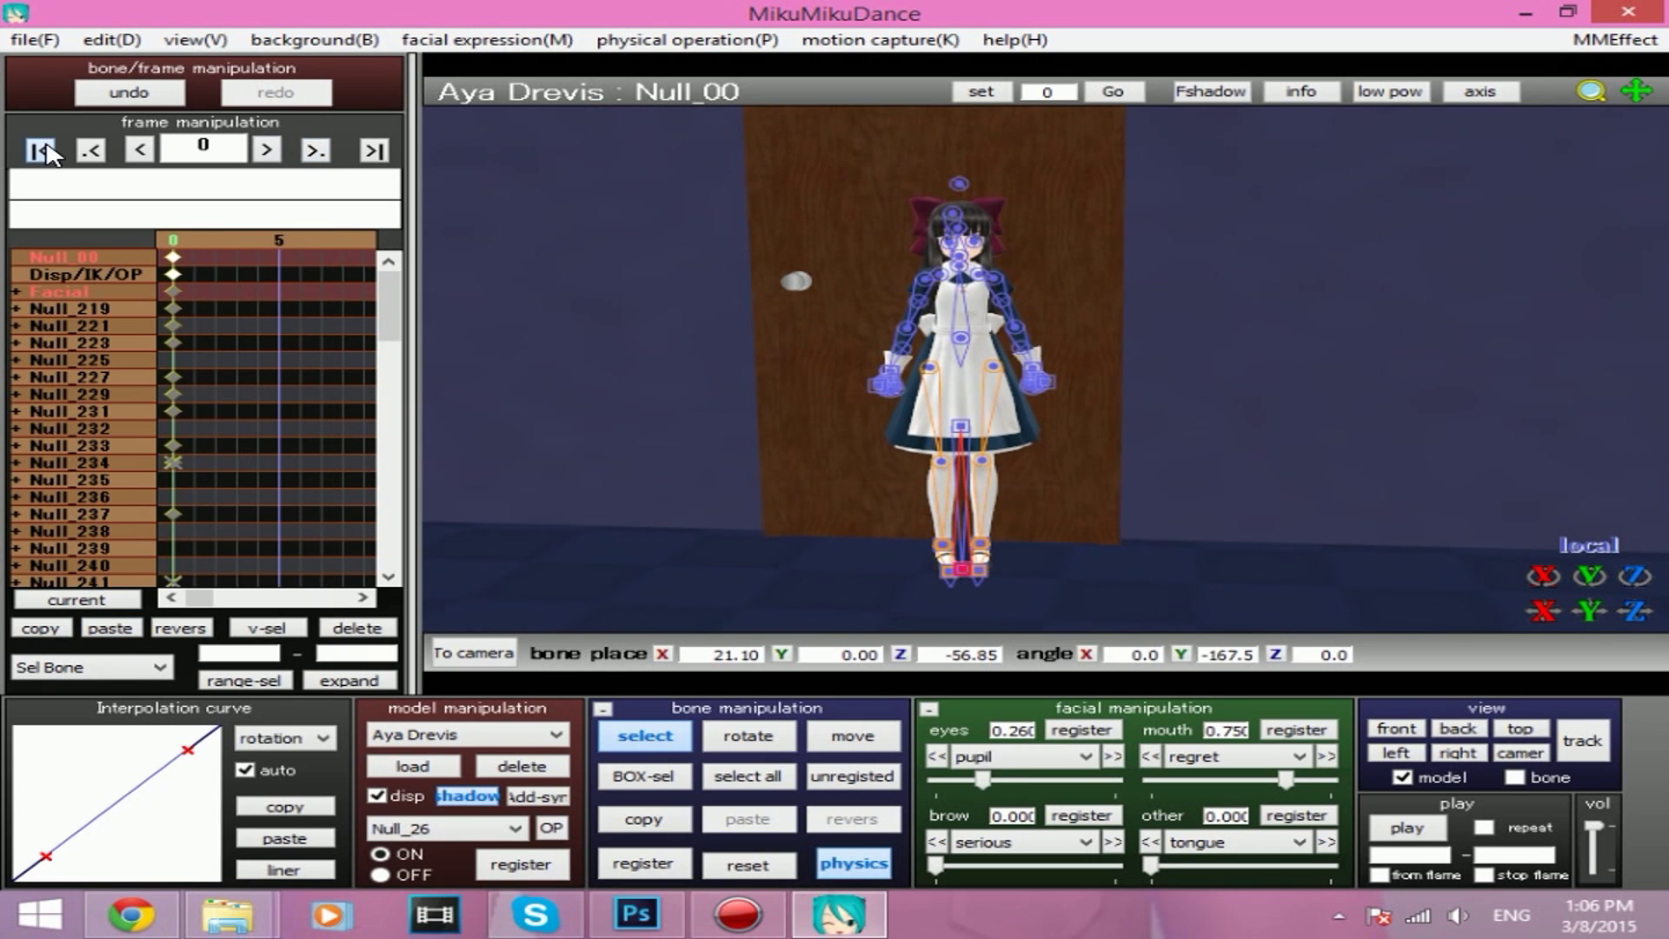
{"action": "left_click", "coordinate": [635, 739]}
{"action": "left_click", "coordinate": [1428, 828]}
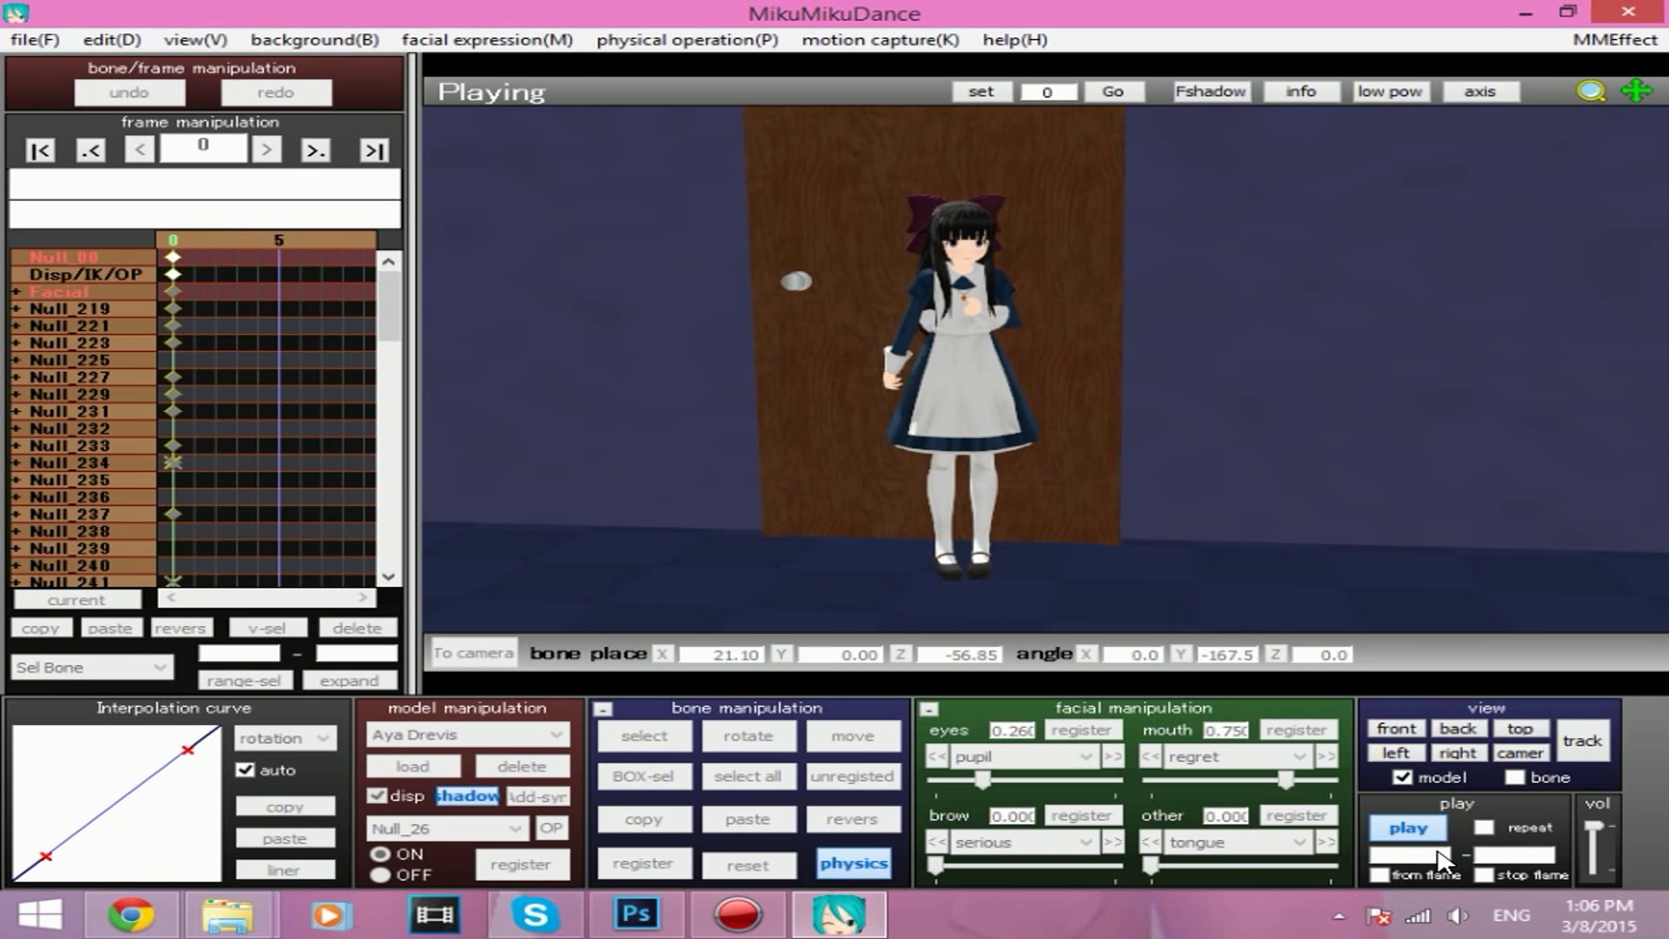
{"action": "left_click", "coordinate": [1413, 736]}
Move the model's right foot bone Null_27 outward at frame 0 to widen the stance.
{"action": "right_click_drag", "start_coordinate": [1349, 492], "coordinate": [1541, 451]}
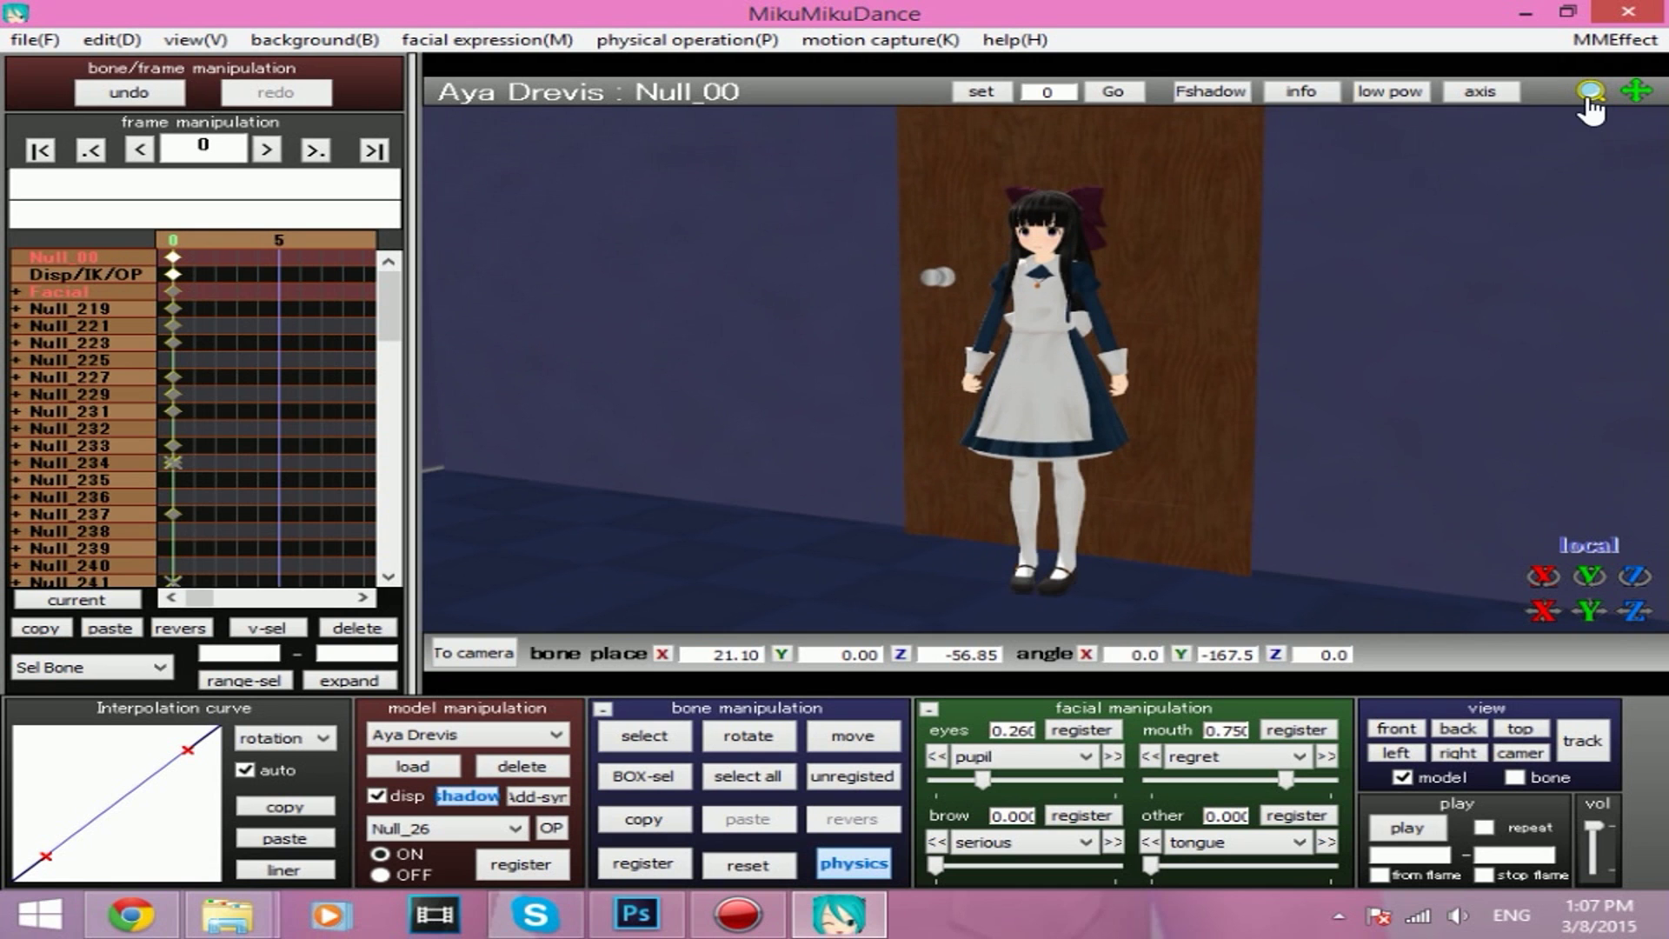
{"action": "left_click_drag", "start_coordinate": [1590, 102], "coordinate": [1605, 337]}
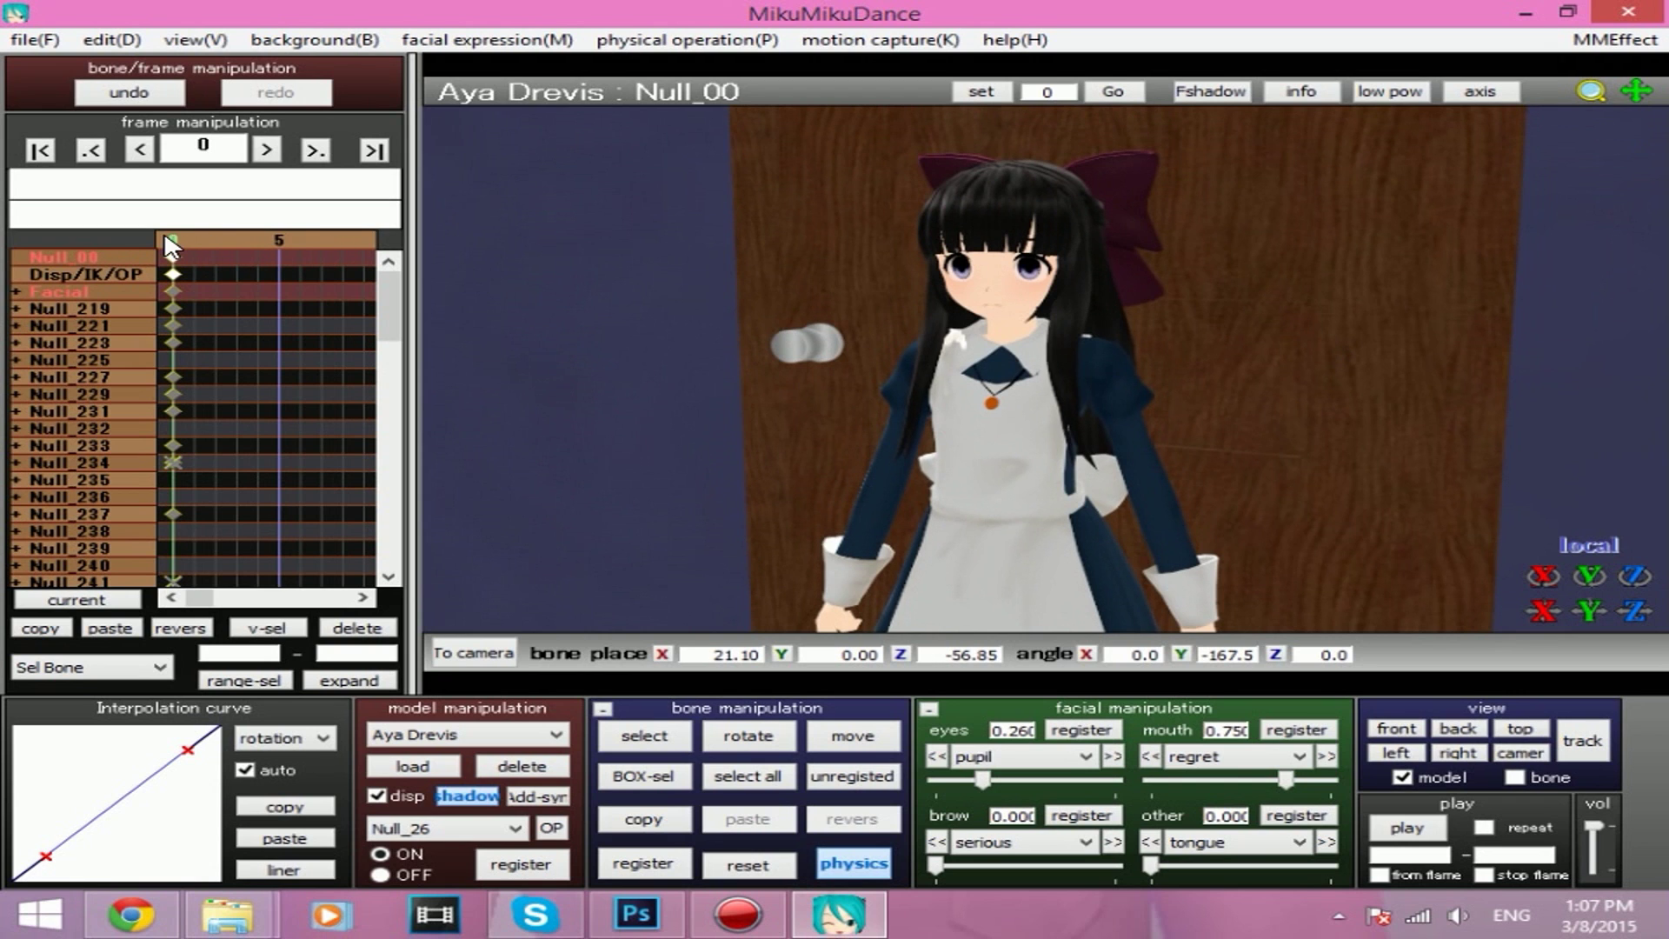
{"action": "left_click_drag", "start_coordinate": [1638, 92], "coordinate": [1638, 4]}
{"action": "right_click_drag", "start_coordinate": [1334, 464], "coordinate": [1361, 467]}
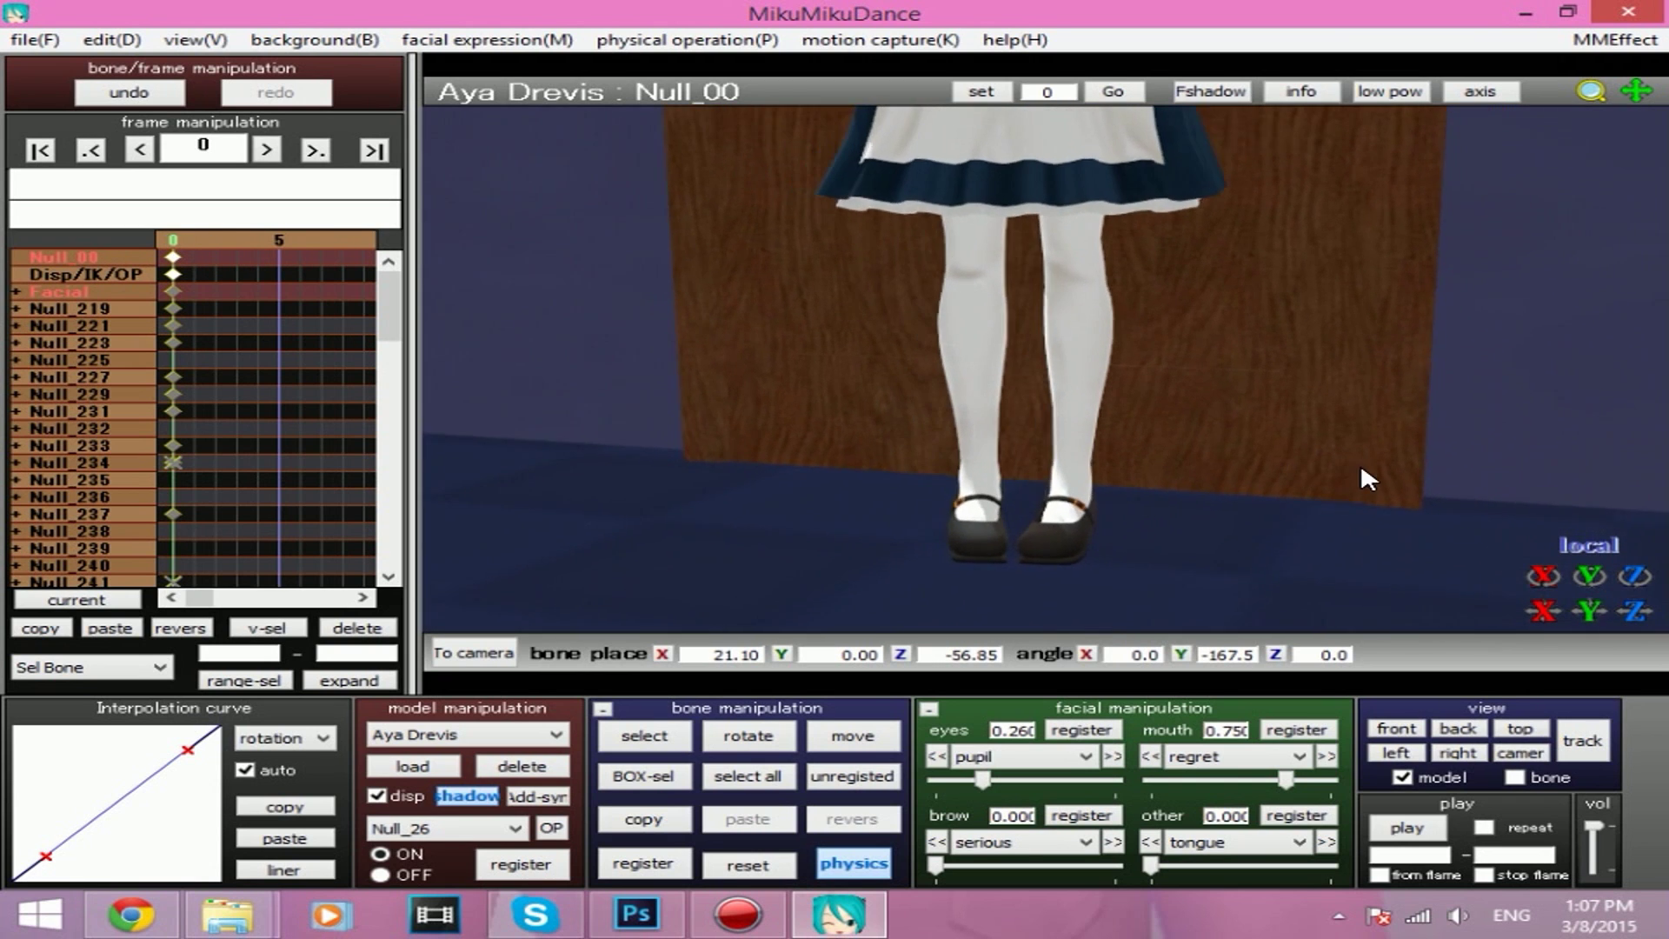
{"action": "left_click", "coordinate": [656, 736]}
{"action": "left_click", "coordinate": [977, 478]}
{"action": "left_click", "coordinate": [813, 740]}
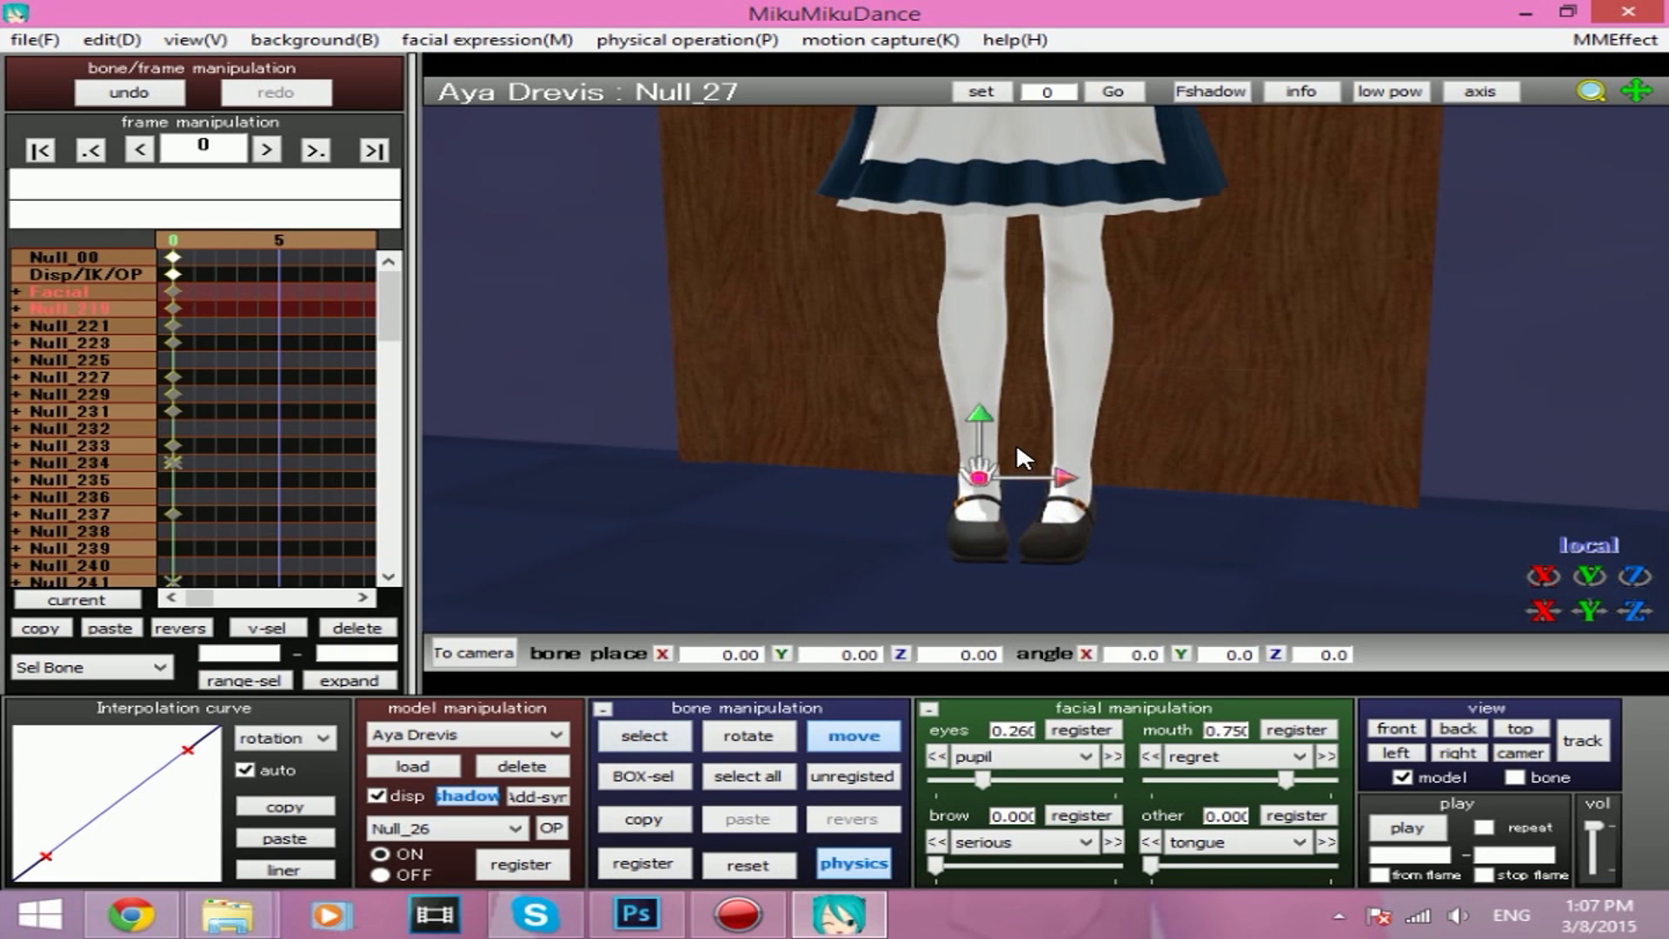
{"action": "left_click_drag", "start_coordinate": [1062, 479], "coordinate": [1030, 478]}
Move the left foot bone Null_26 outward to about X 0.52, Z 0.04, and register both foot bones at frame 0.
{"action": "left_click", "coordinate": [665, 733]}
{"action": "left_click", "coordinate": [1072, 483]}
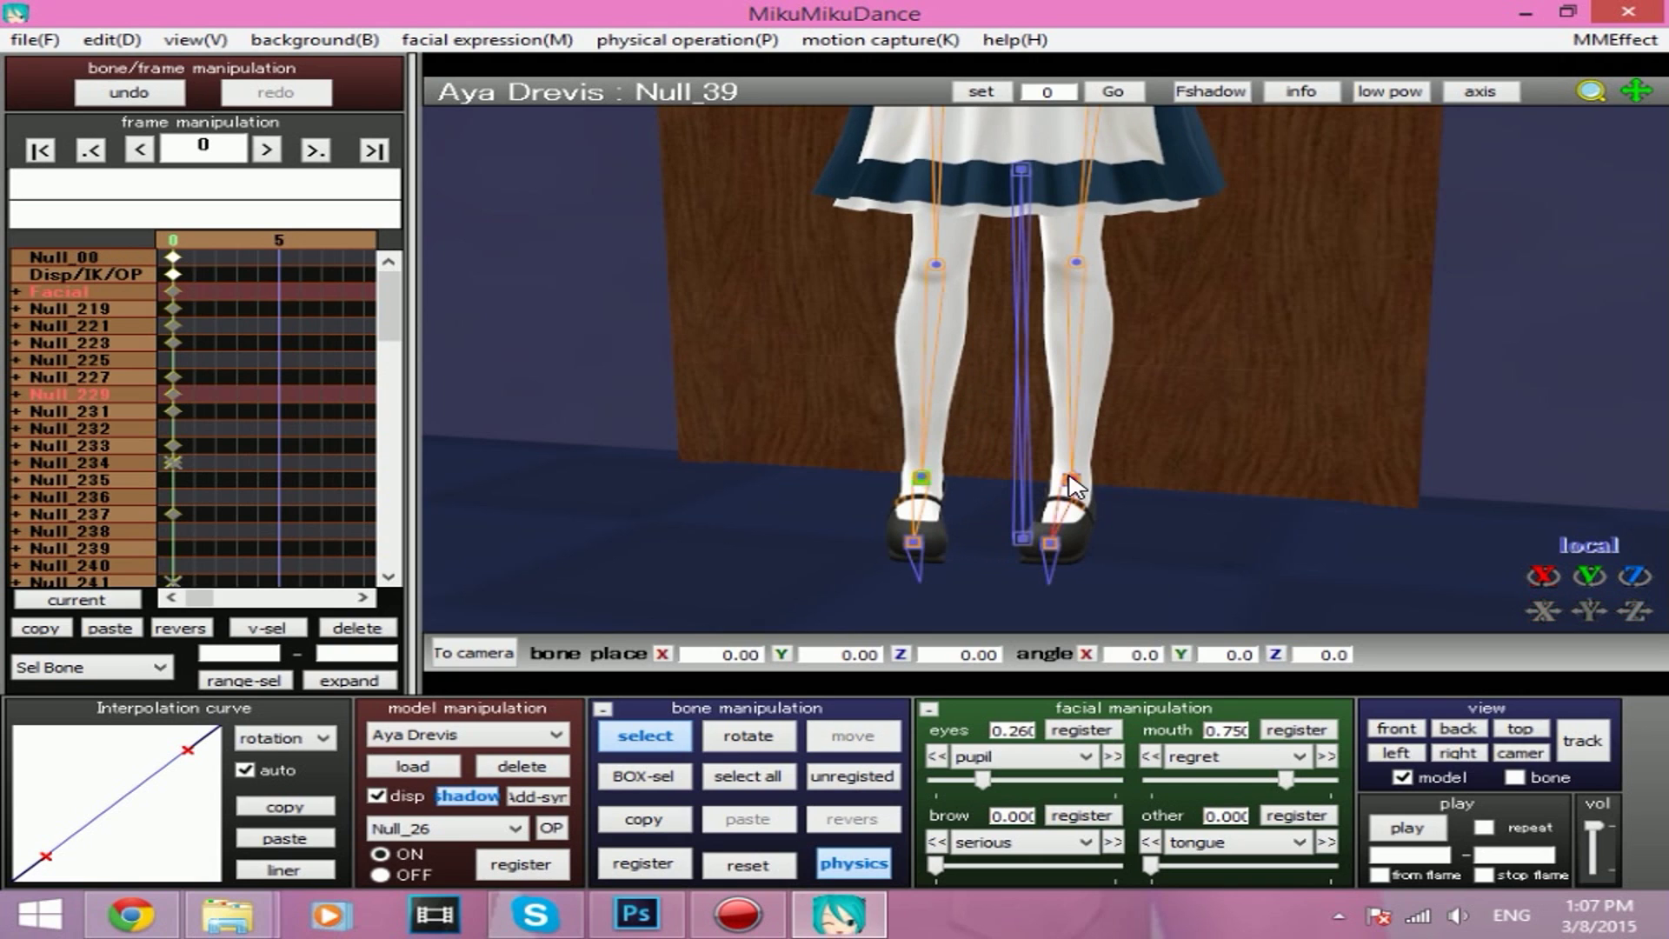
{"action": "left_click", "coordinate": [1075, 476]}
{"action": "left_click", "coordinate": [865, 744]}
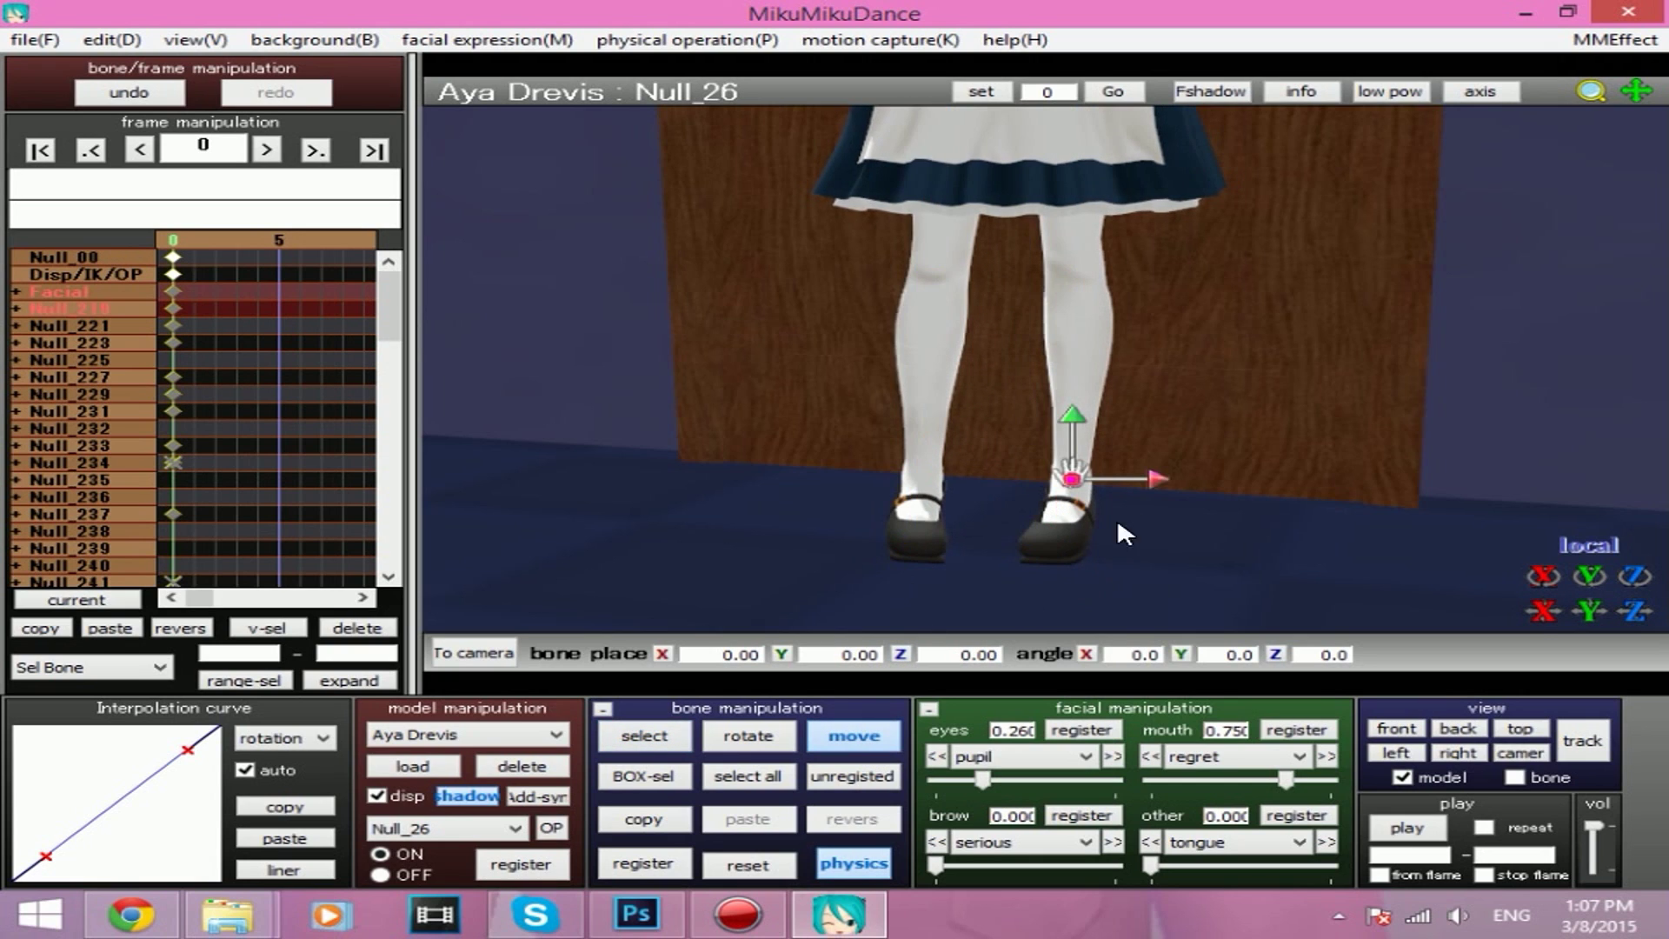
{"action": "left_click_drag", "start_coordinate": [1151, 484], "coordinate": [1173, 486]}
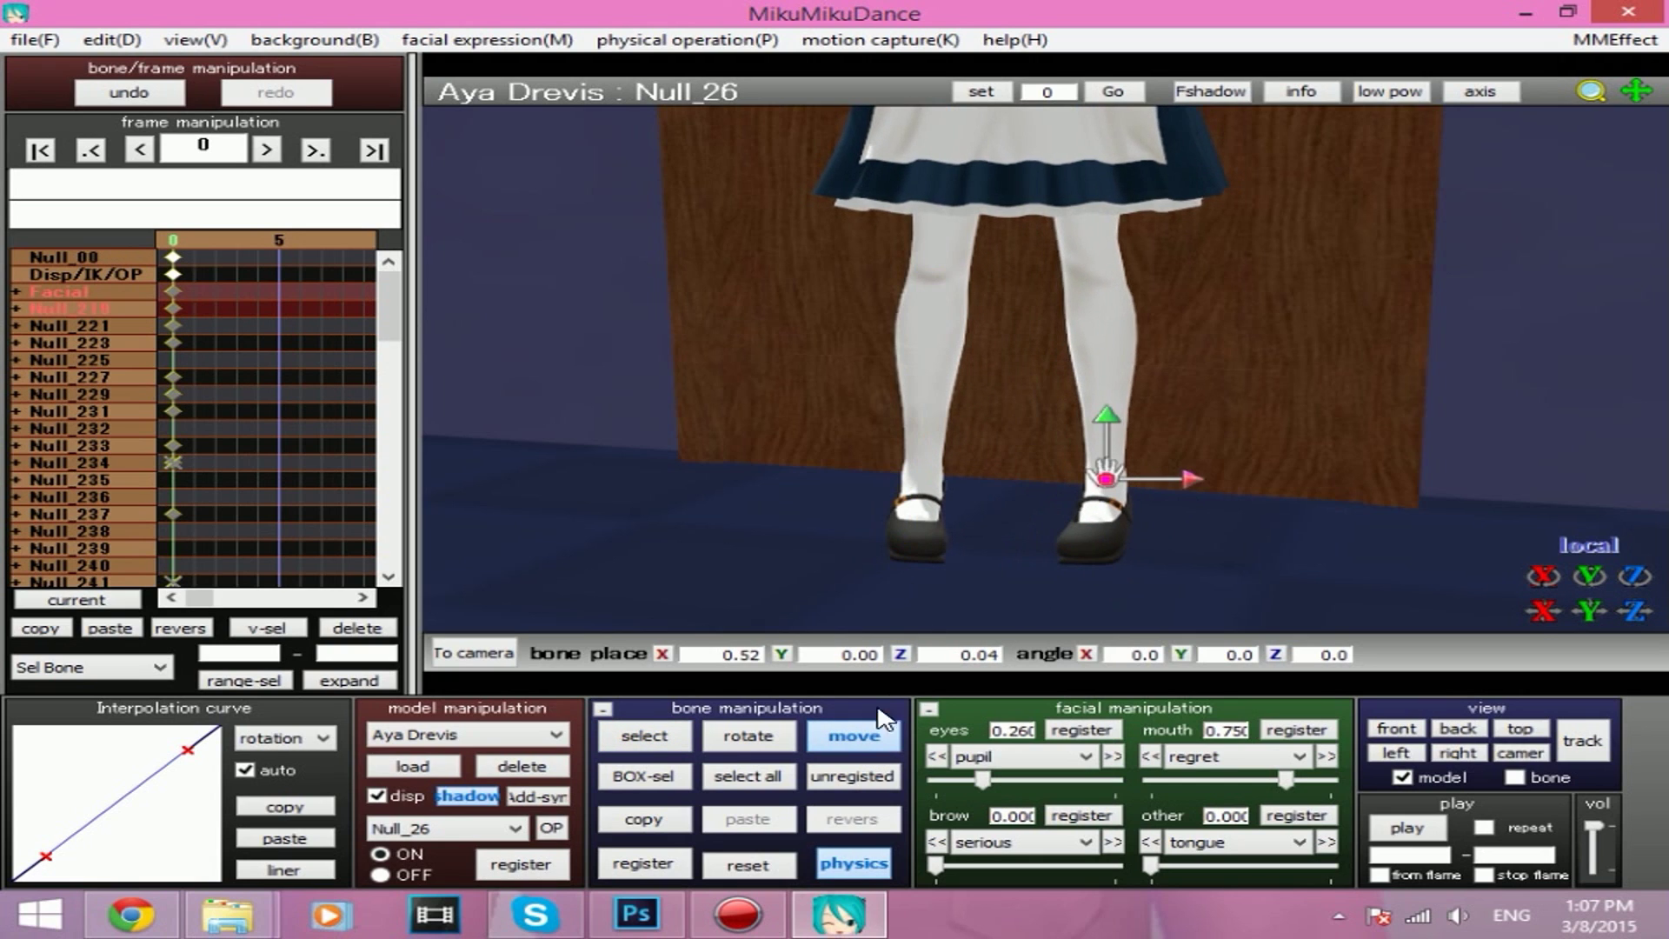
{"action": "left_click", "coordinate": [825, 781]}
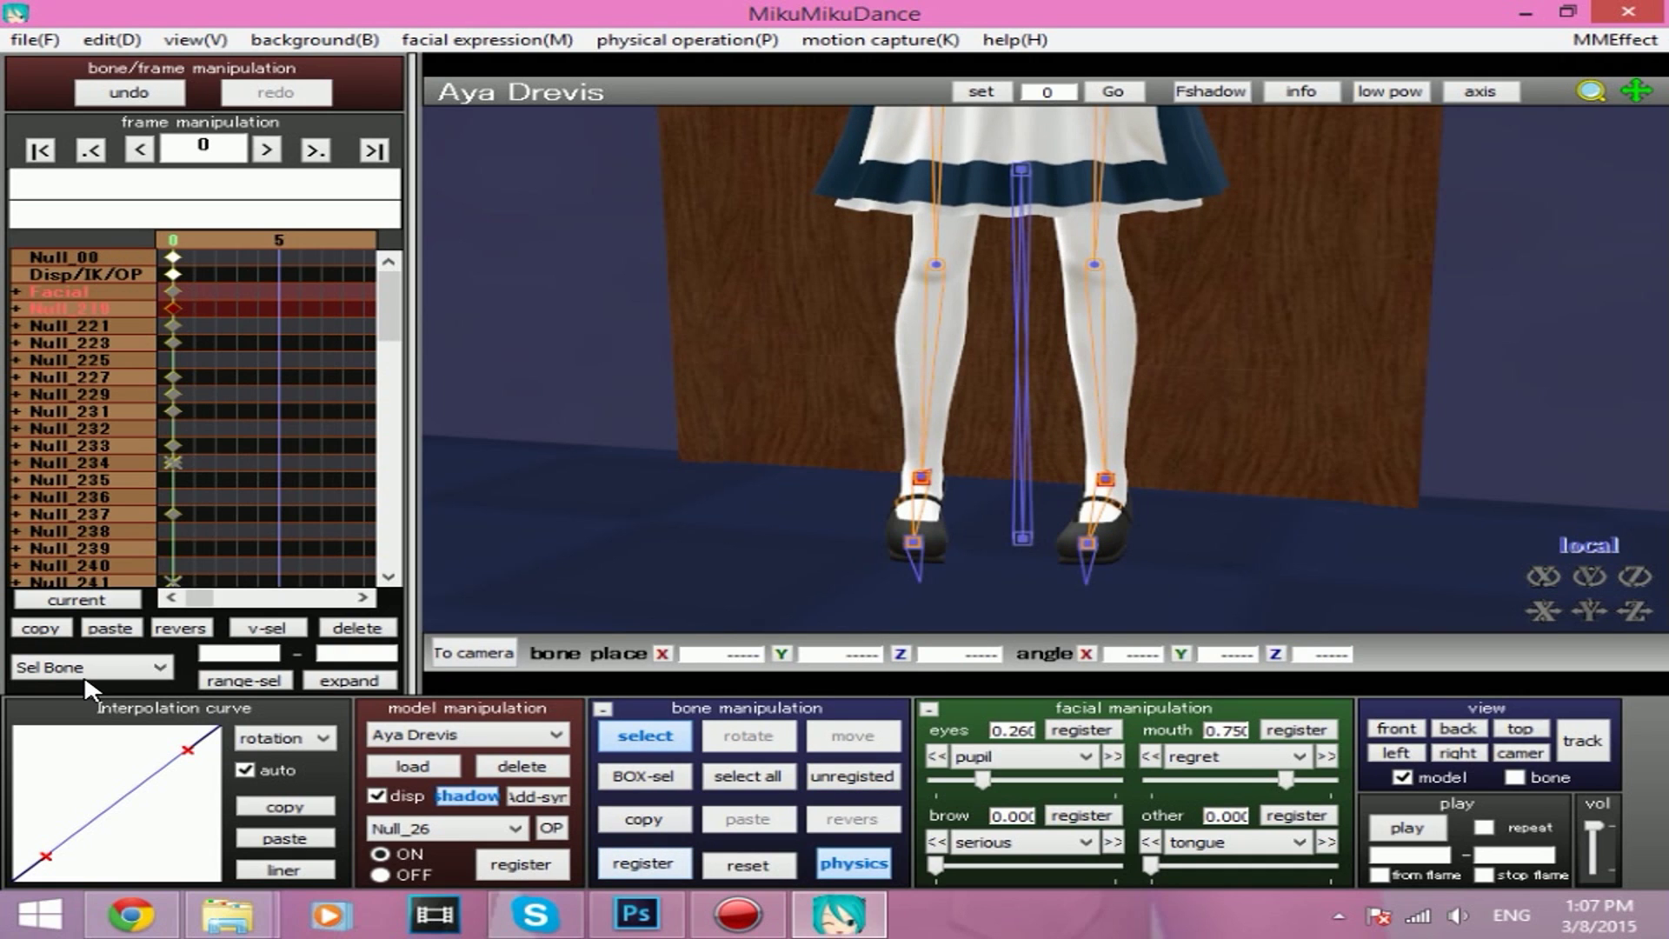
Paste the copied foot bone keyframes into frames 15, 110 and 165.
{"action": "left_click", "coordinate": [319, 151]}
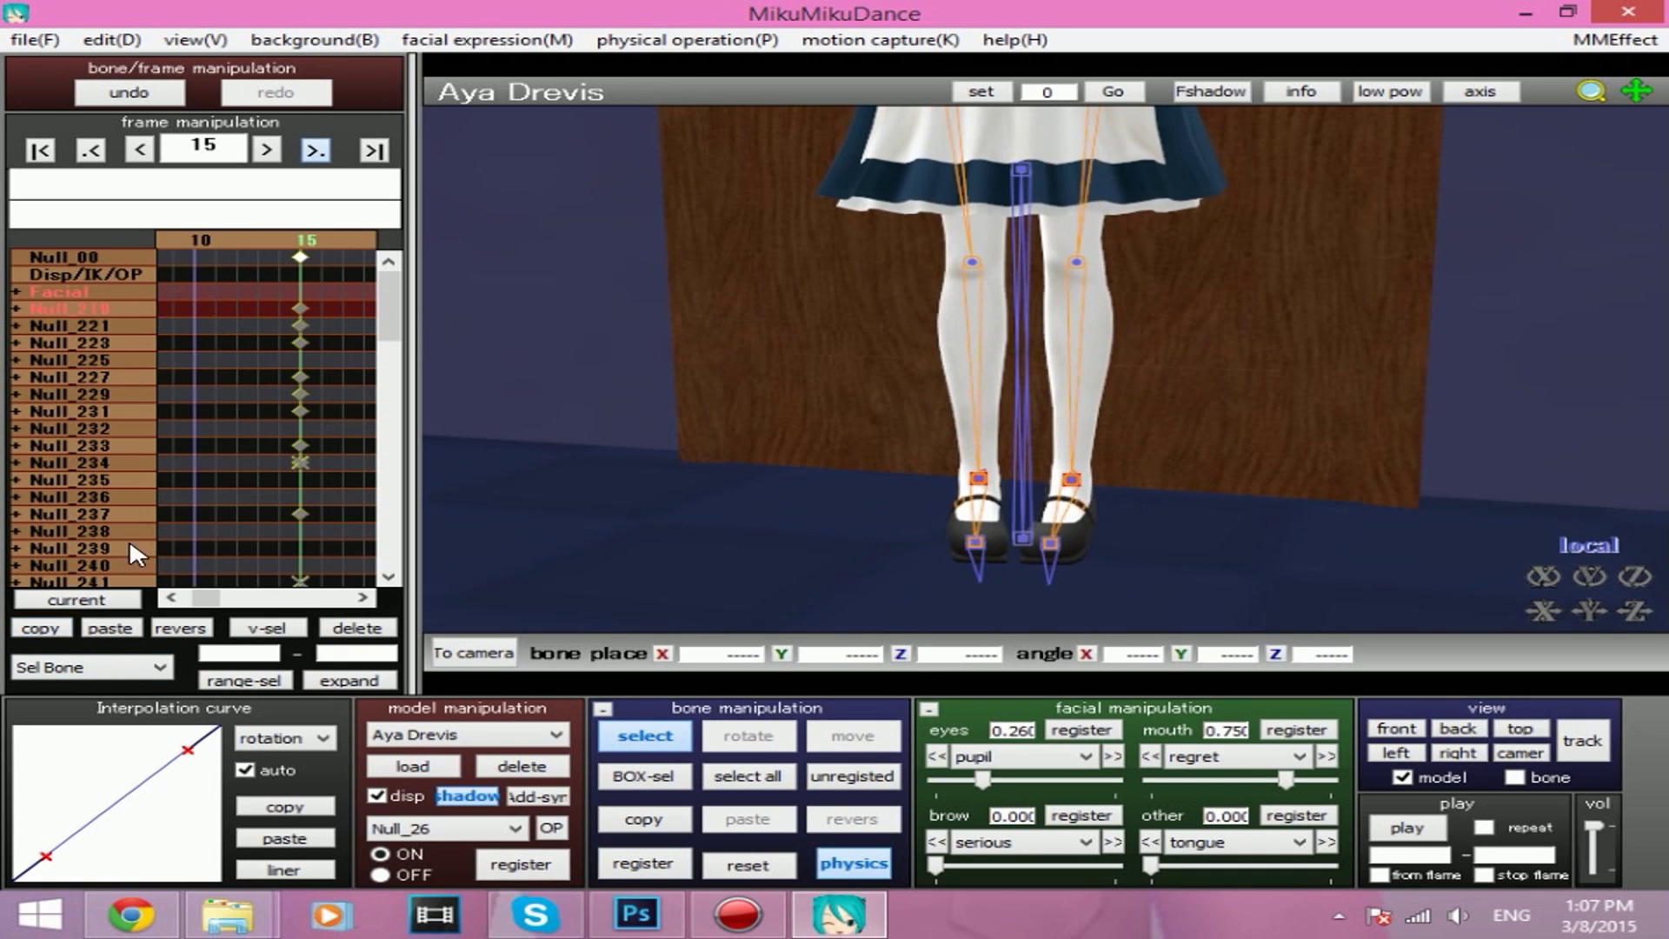
{"action": "left_click", "coordinate": [113, 628]}
{"action": "left_click", "coordinate": [317, 151]}
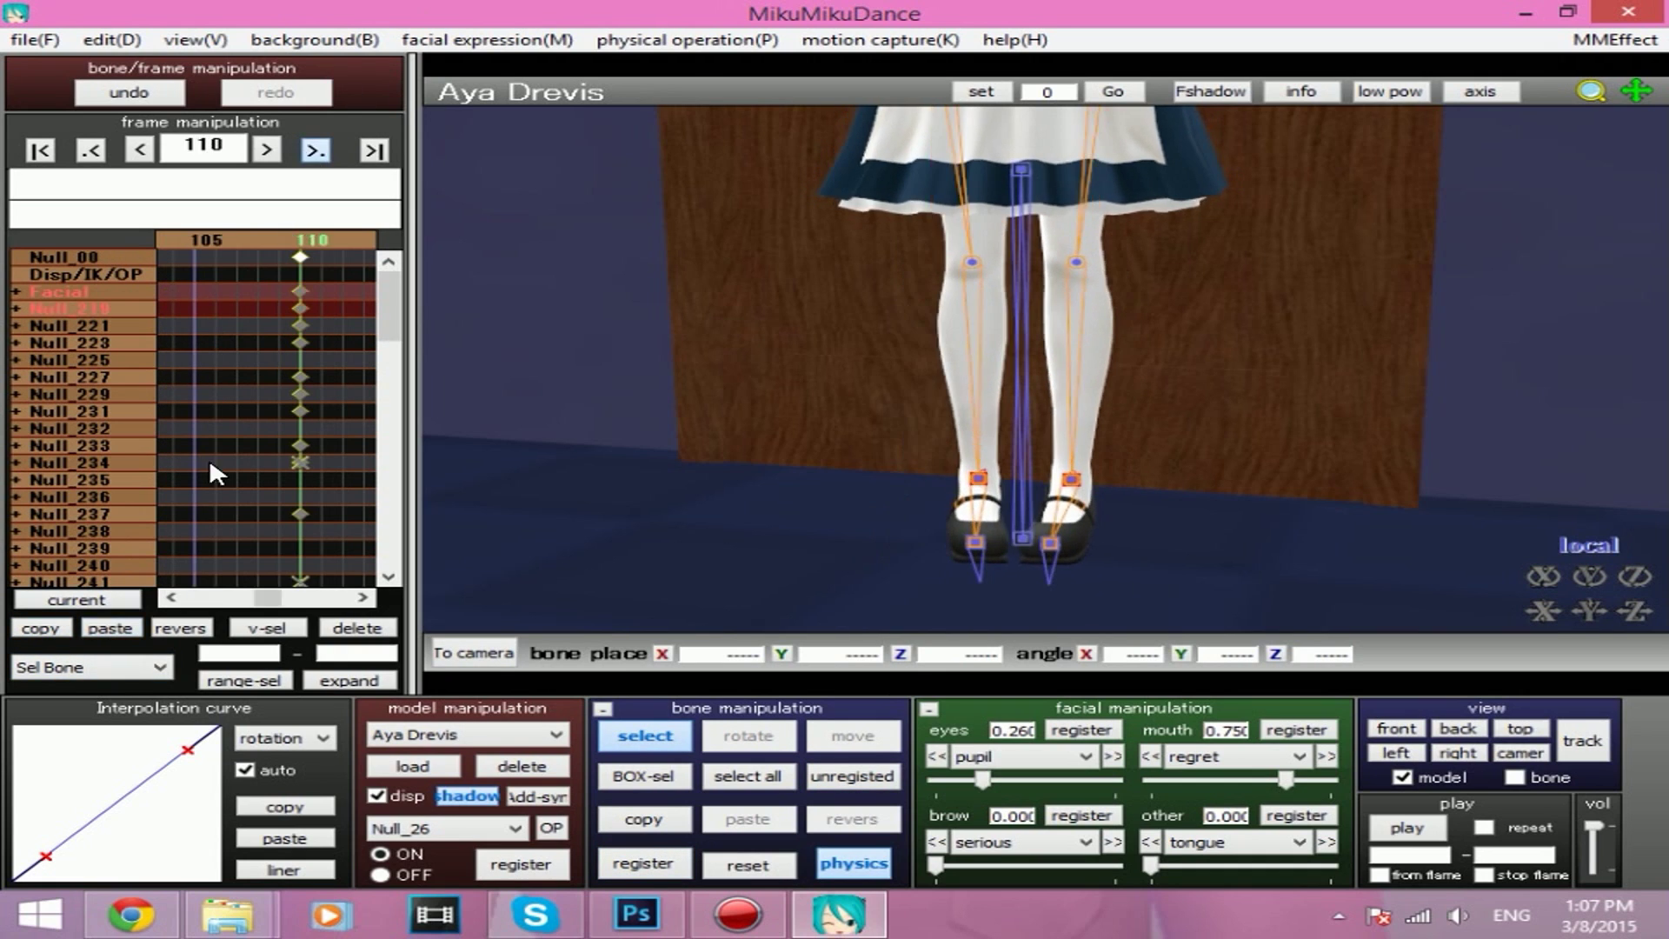
{"action": "left_click", "coordinate": [134, 628]}
{"action": "left_click", "coordinate": [316, 153]}
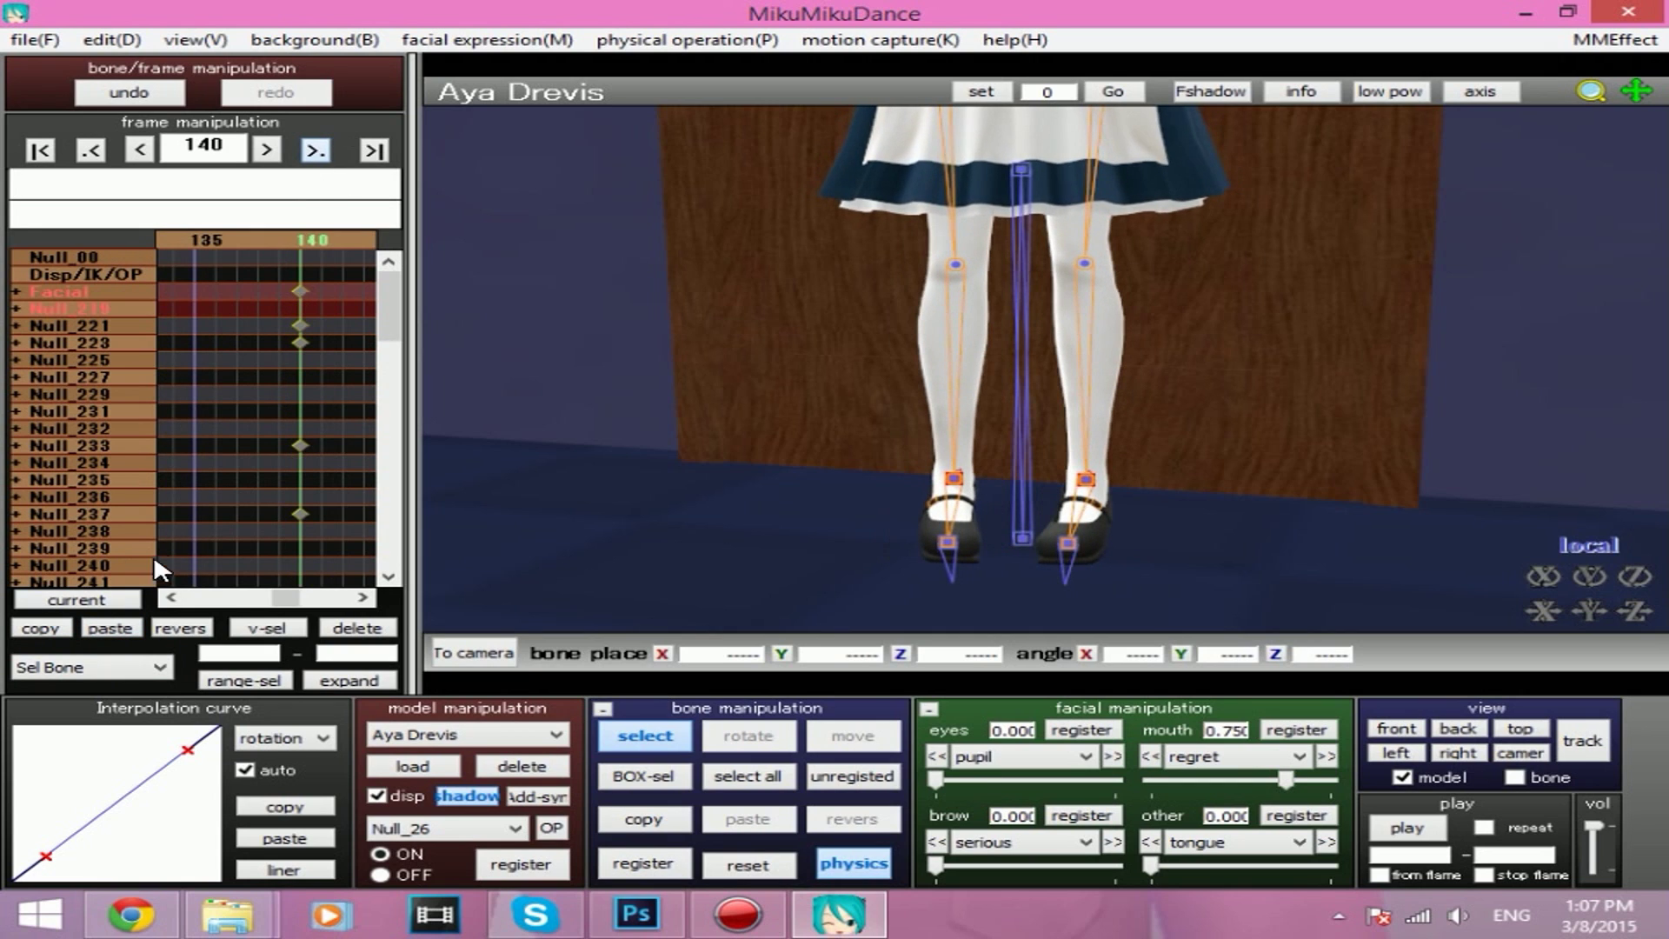
{"action": "left_click", "coordinate": [315, 151]}
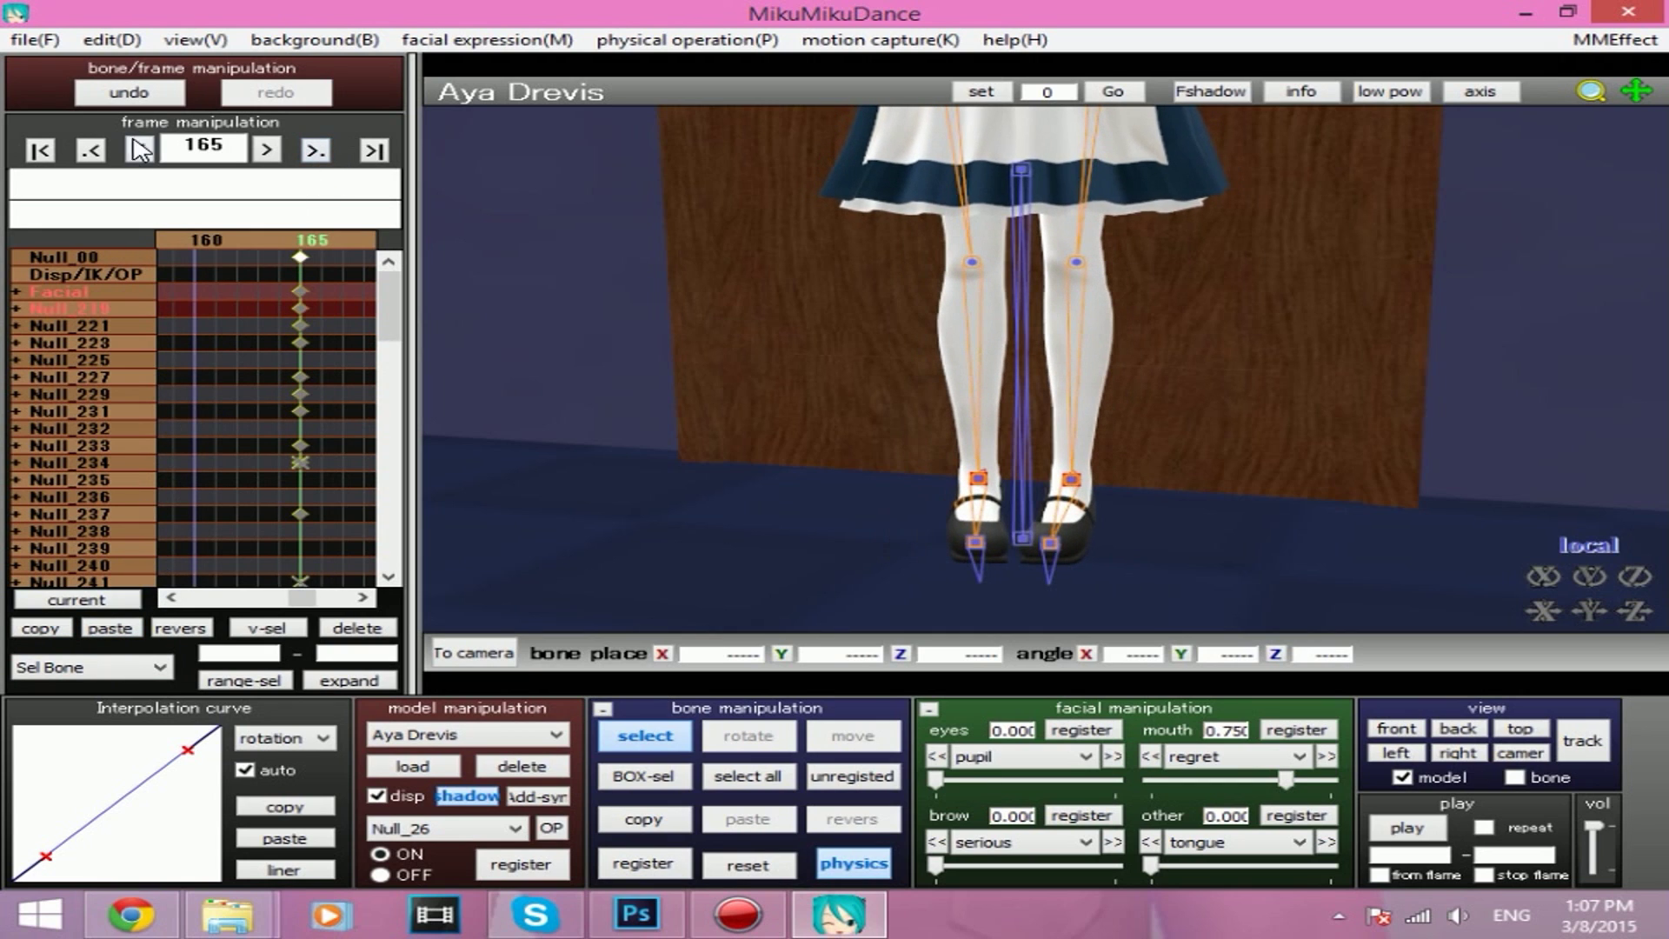
{"action": "left_click", "coordinate": [100, 152]}
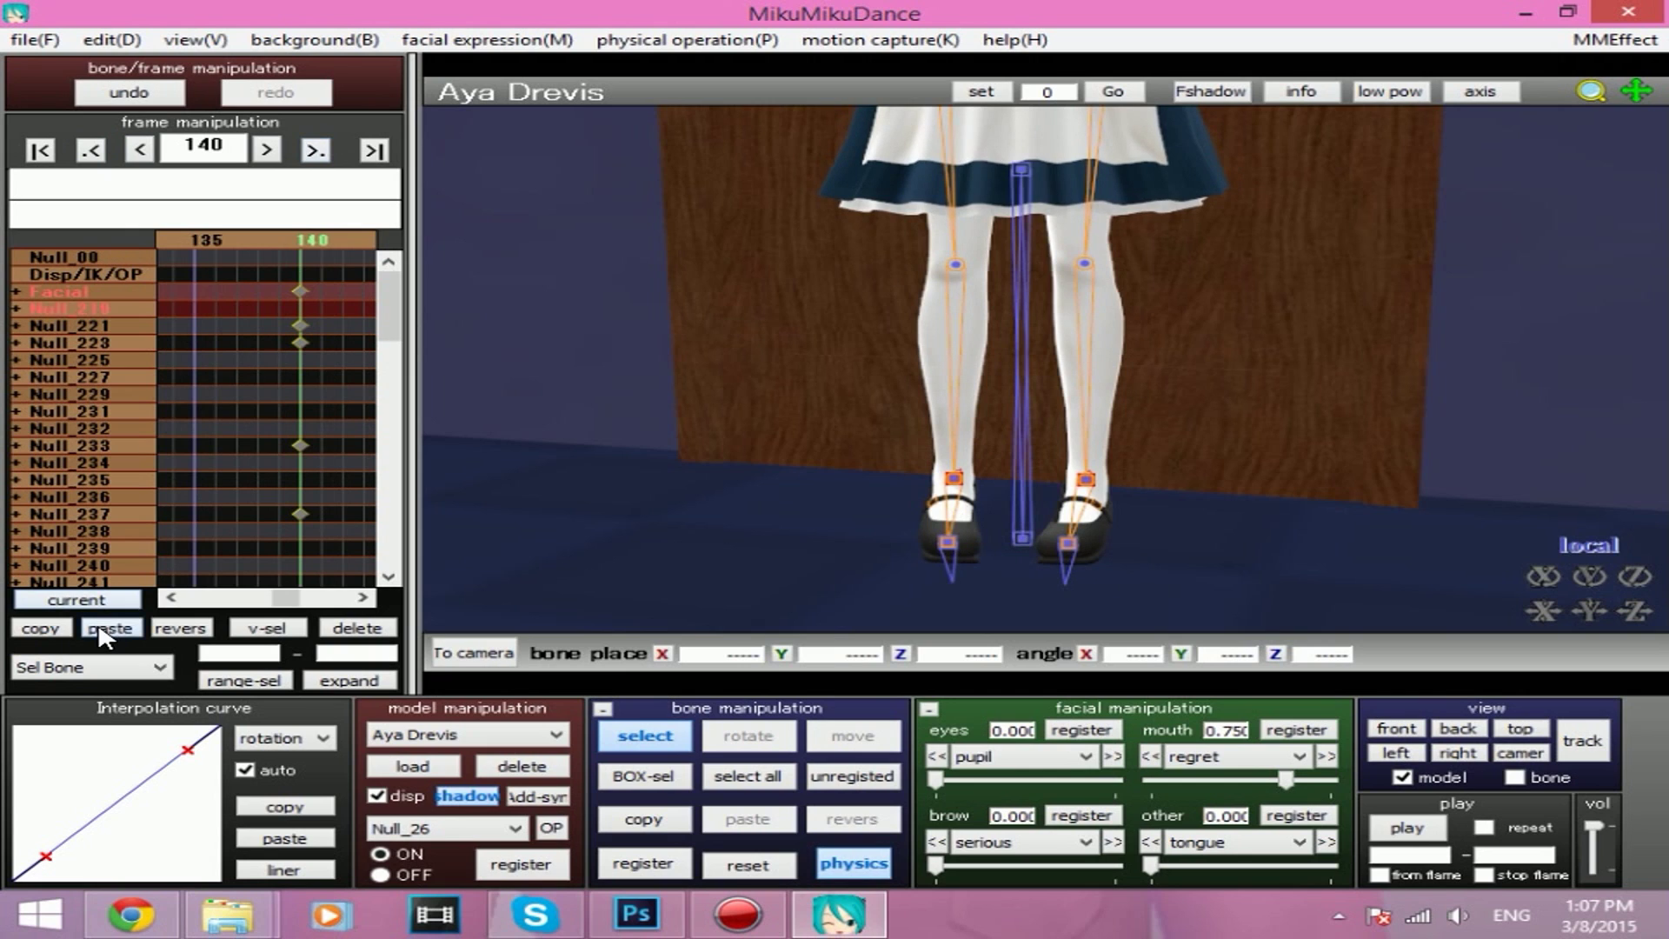
{"action": "left_click", "coordinate": [315, 153]}
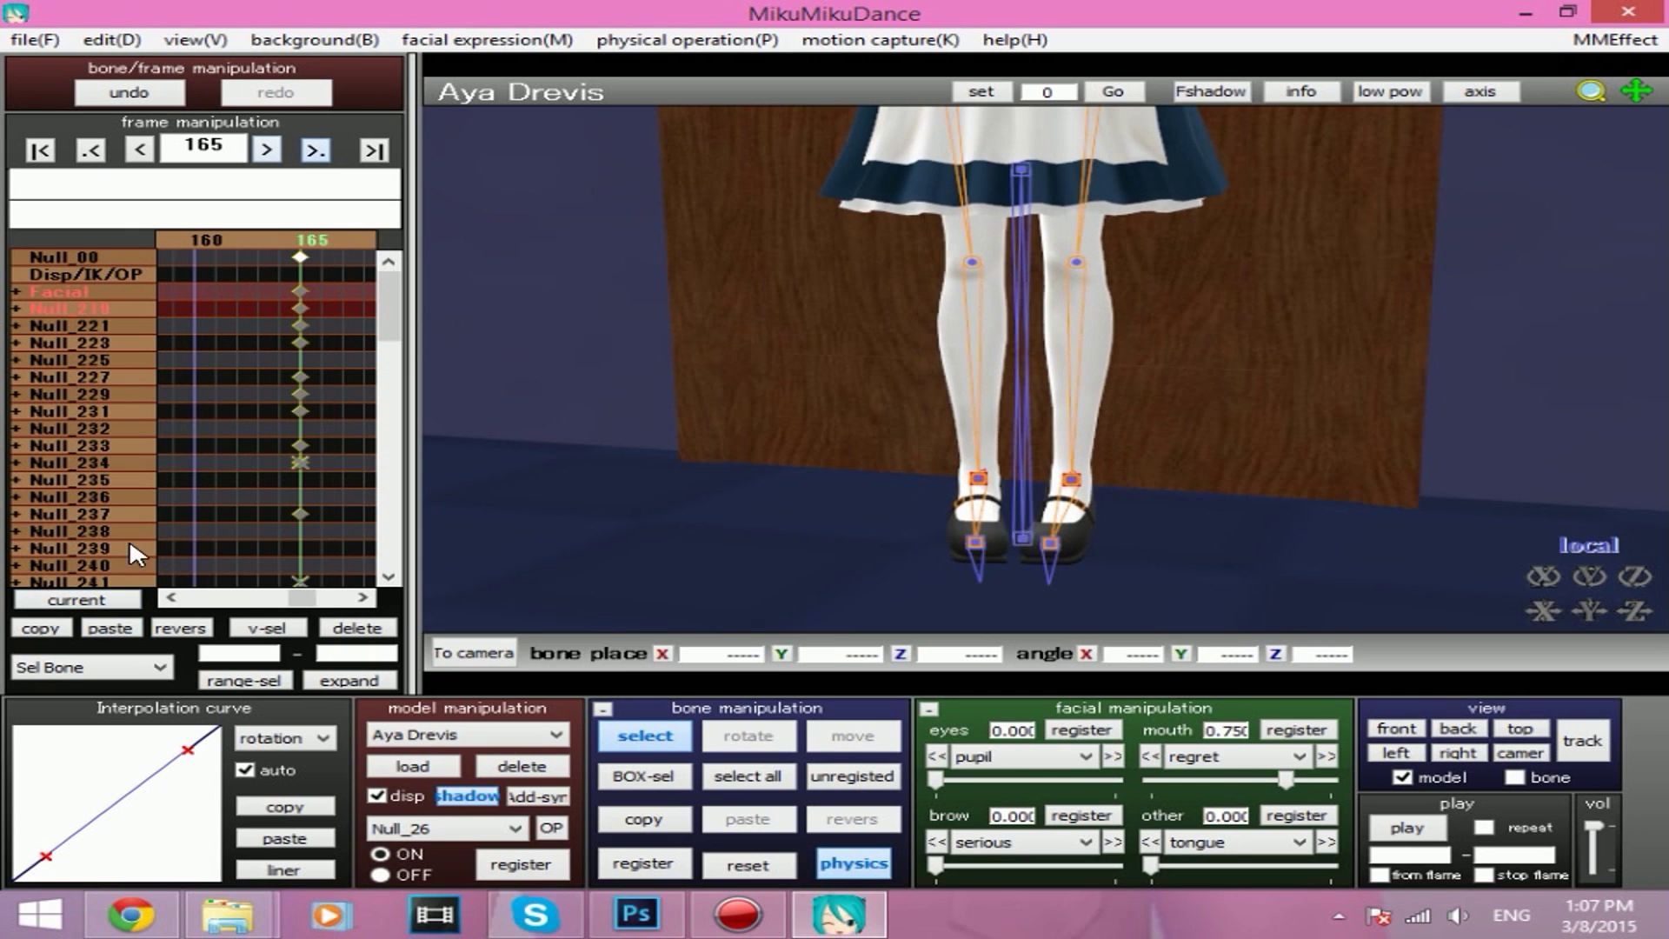
{"action": "left_click", "coordinate": [116, 627]}
{"action": "left_click", "coordinate": [312, 150]}
{"action": "left_click", "coordinate": [313, 151]}
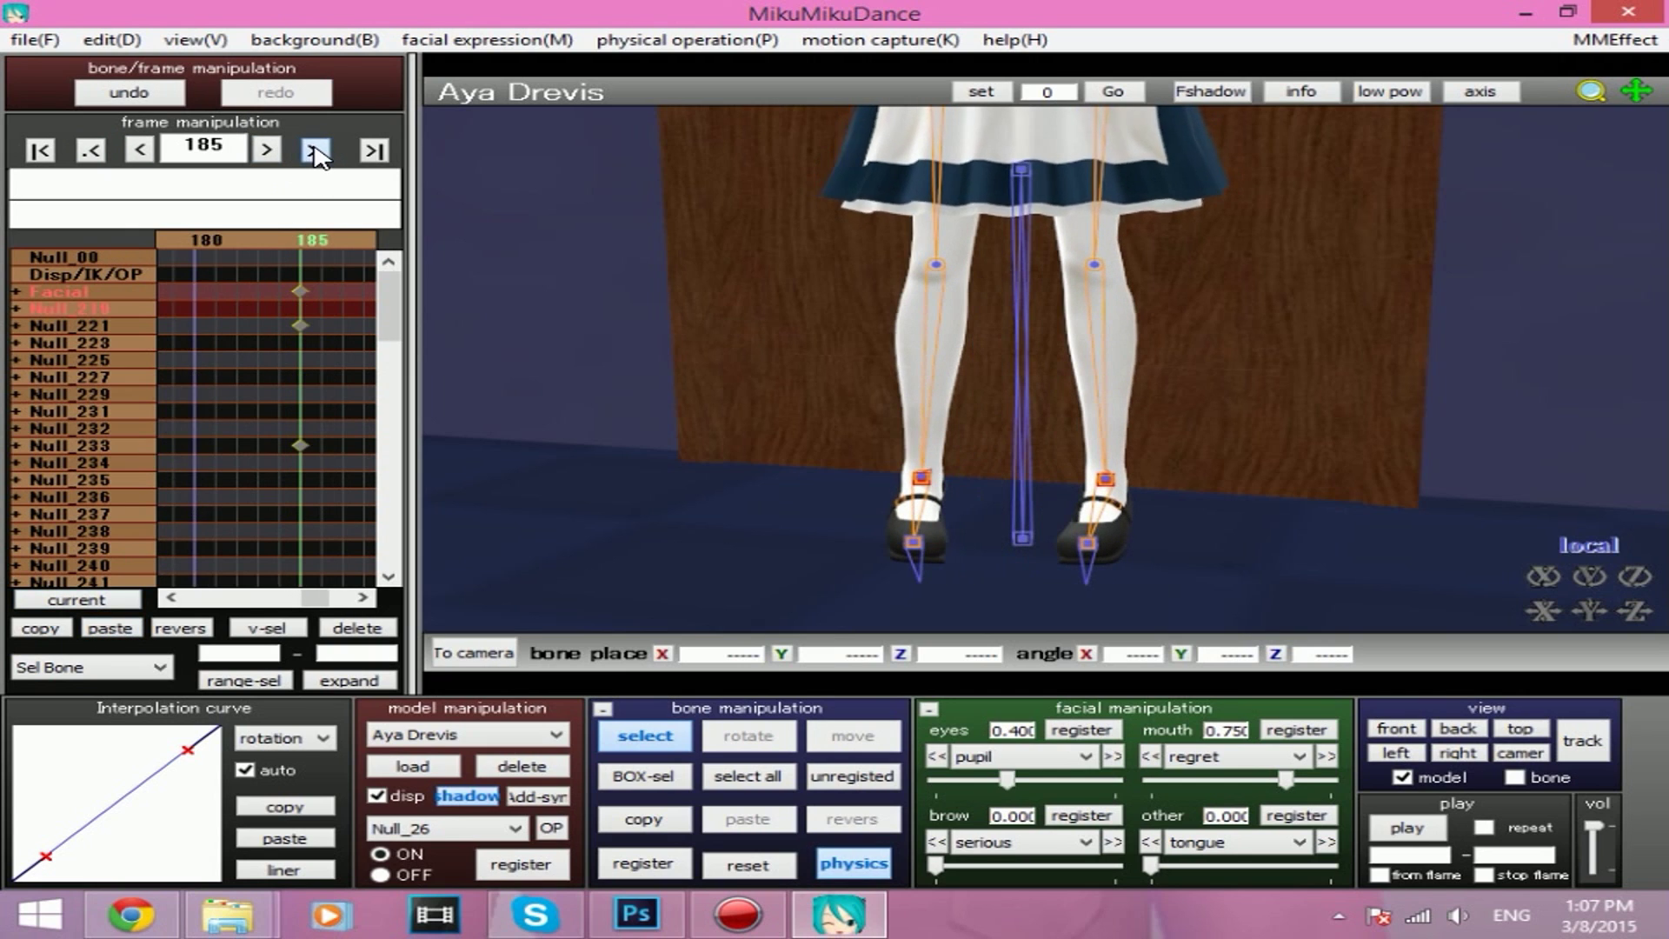
Frame Aya's upper body at about X -12.78, Y 22.44, Z -11.83, distance -36.20, register the camera at frame 0 and play the animation.
{"action": "left_click", "coordinate": [47, 153]}
{"action": "scroll", "coordinate": [1249, 257], "scroll_direction": "down", "scroll_amount": 3}
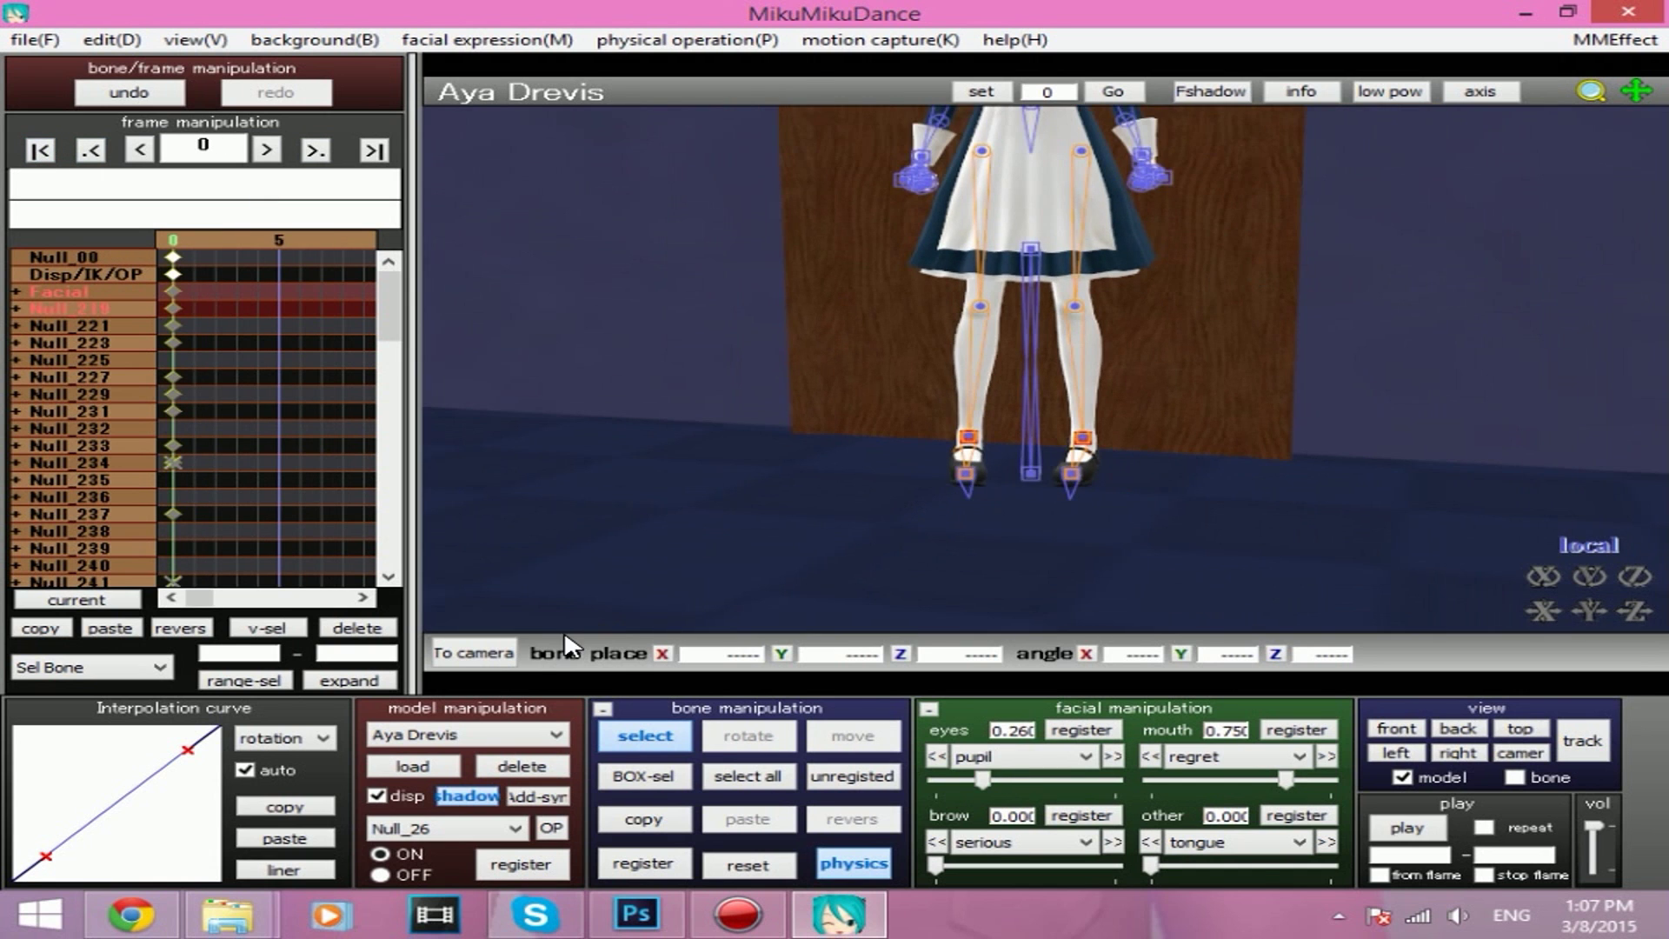
{"action": "left_click", "coordinate": [474, 653]}
{"action": "right_click_drag", "start_coordinate": [1173, 344], "coordinate": [1401, 326]}
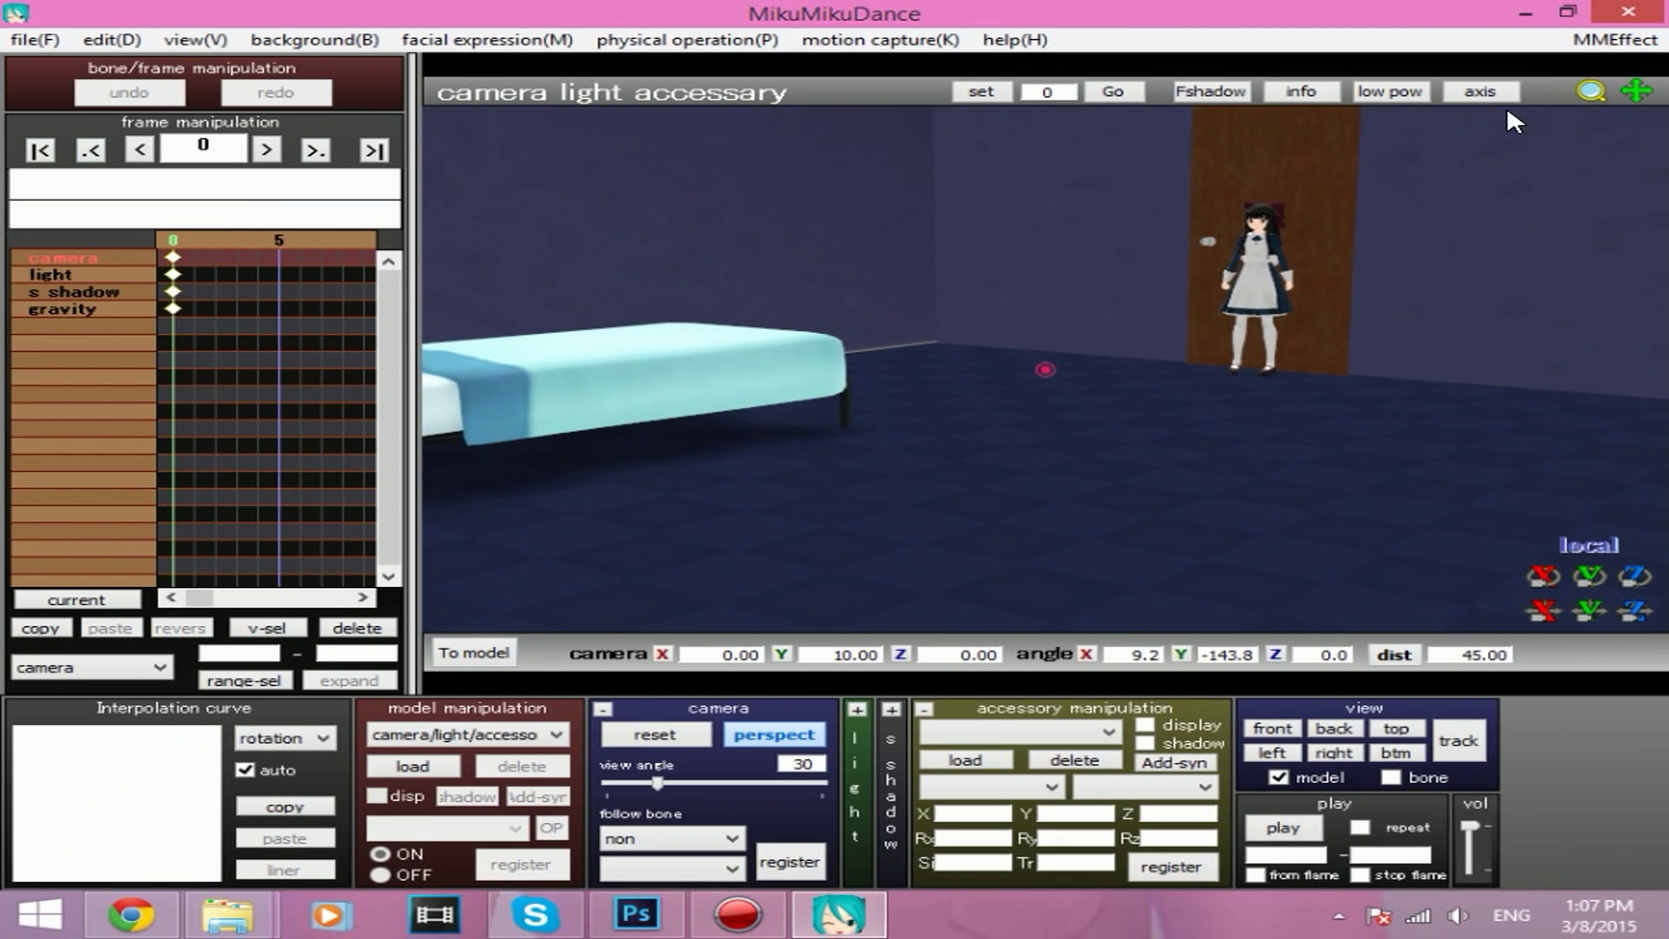
{"action": "left_click_drag", "start_coordinate": [1592, 94], "coordinate": [1008, 393]}
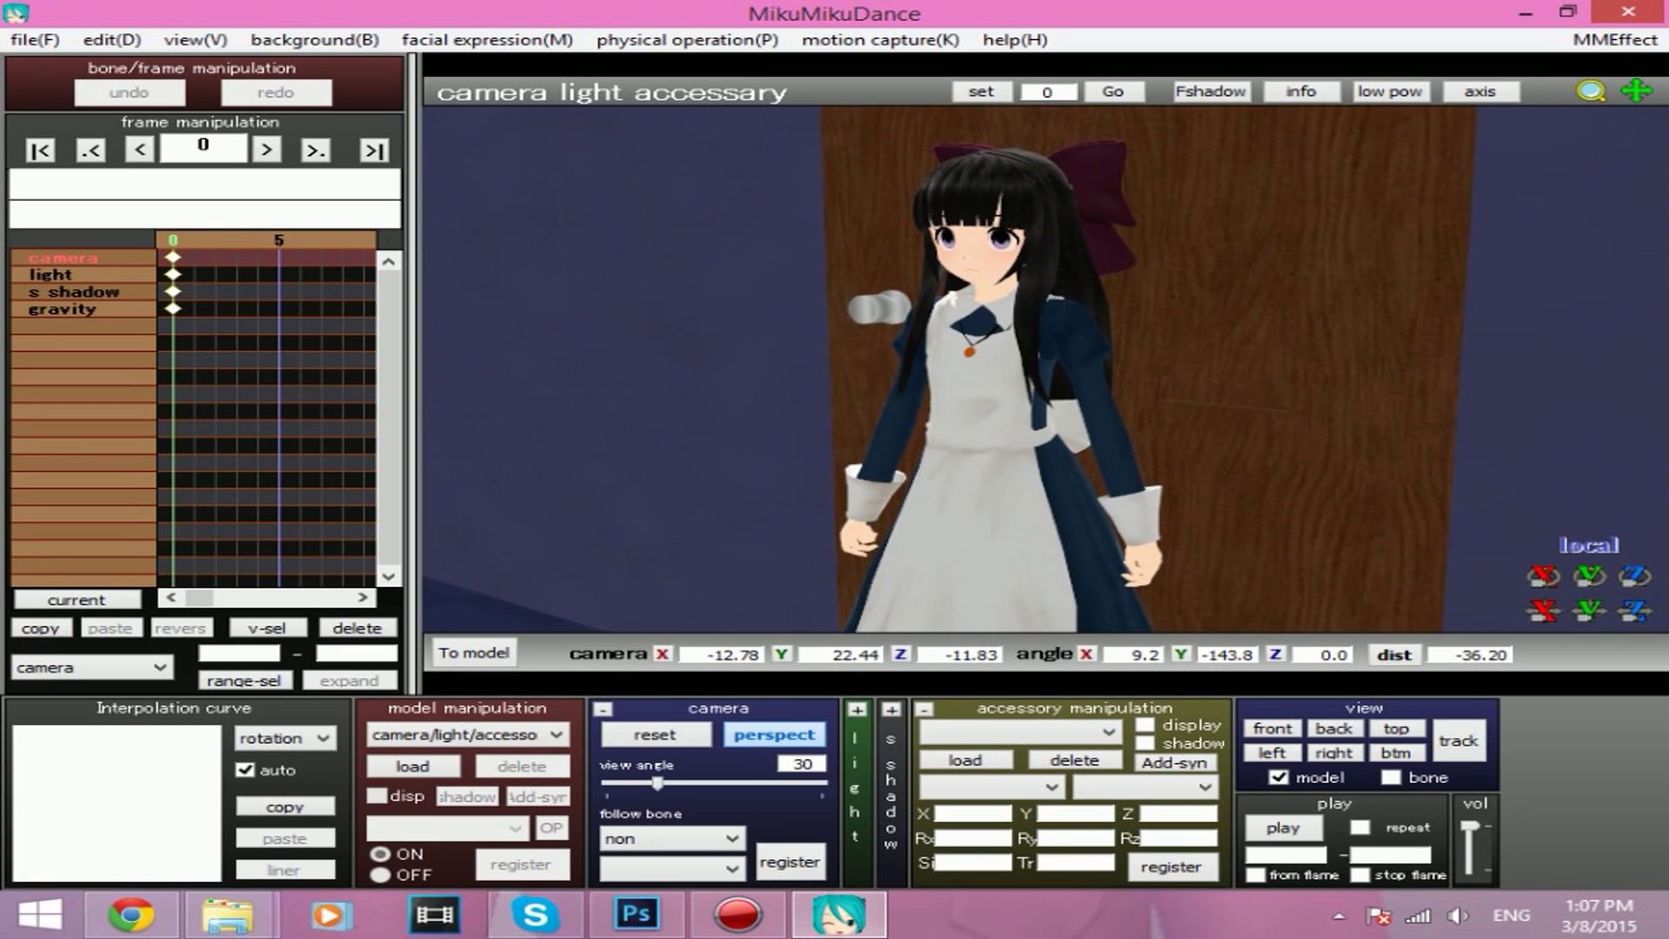
{"action": "left_click", "coordinate": [780, 861]}
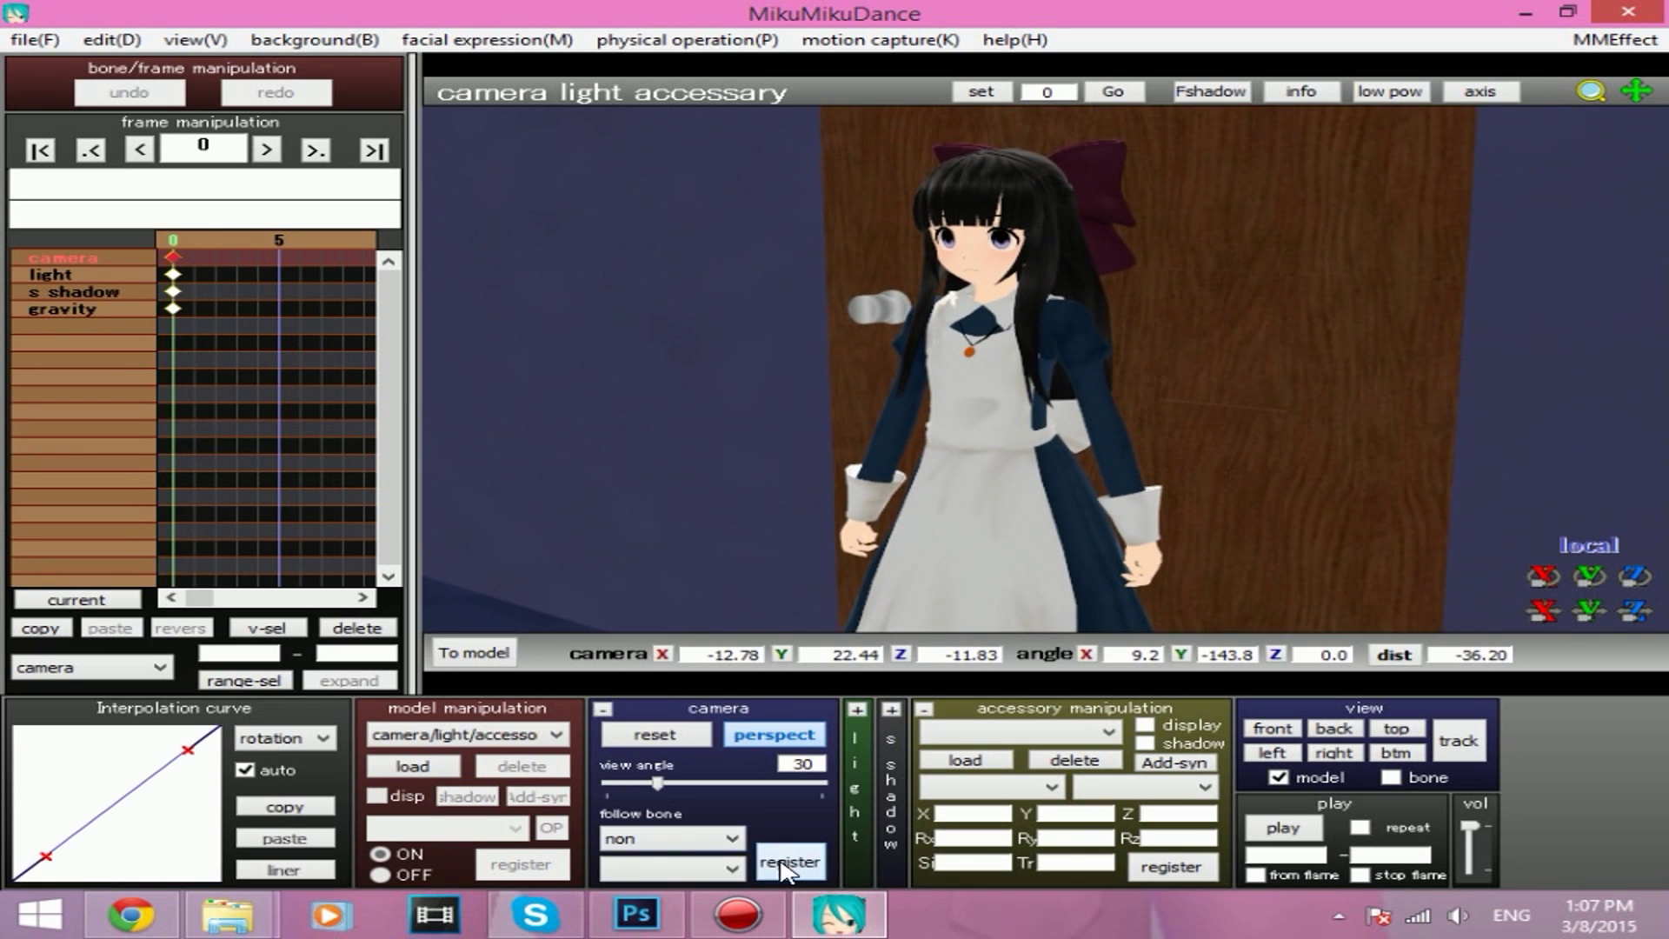
{"action": "left_click", "coordinate": [1271, 830]}
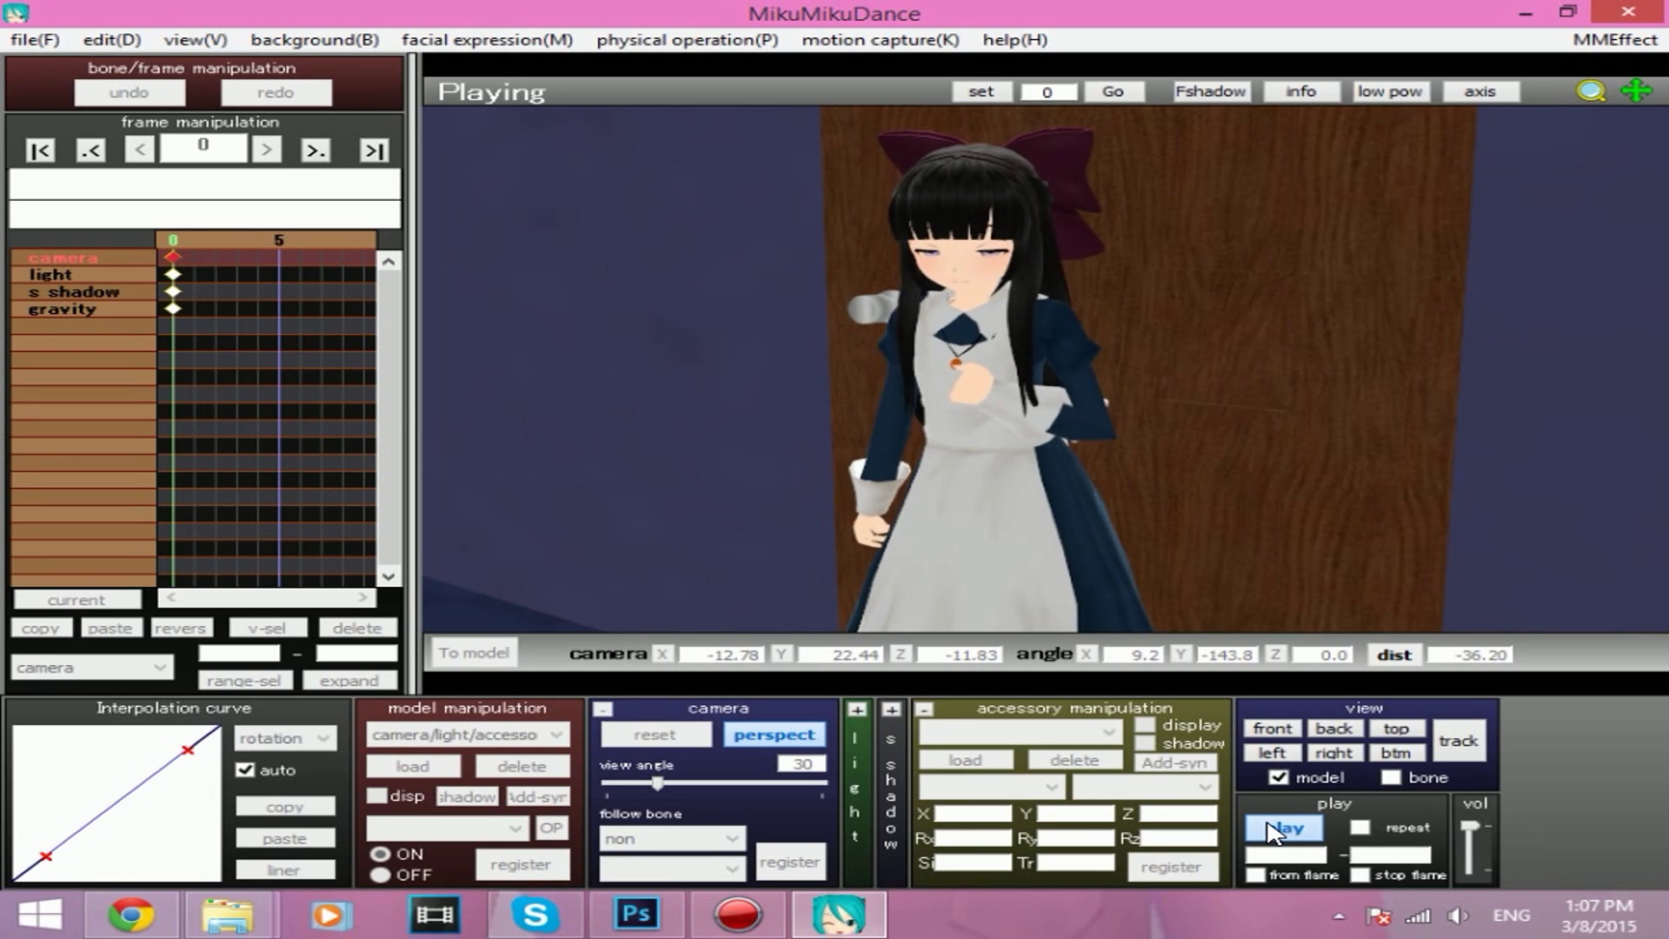
{"action": "left_click", "coordinate": [1272, 830]}
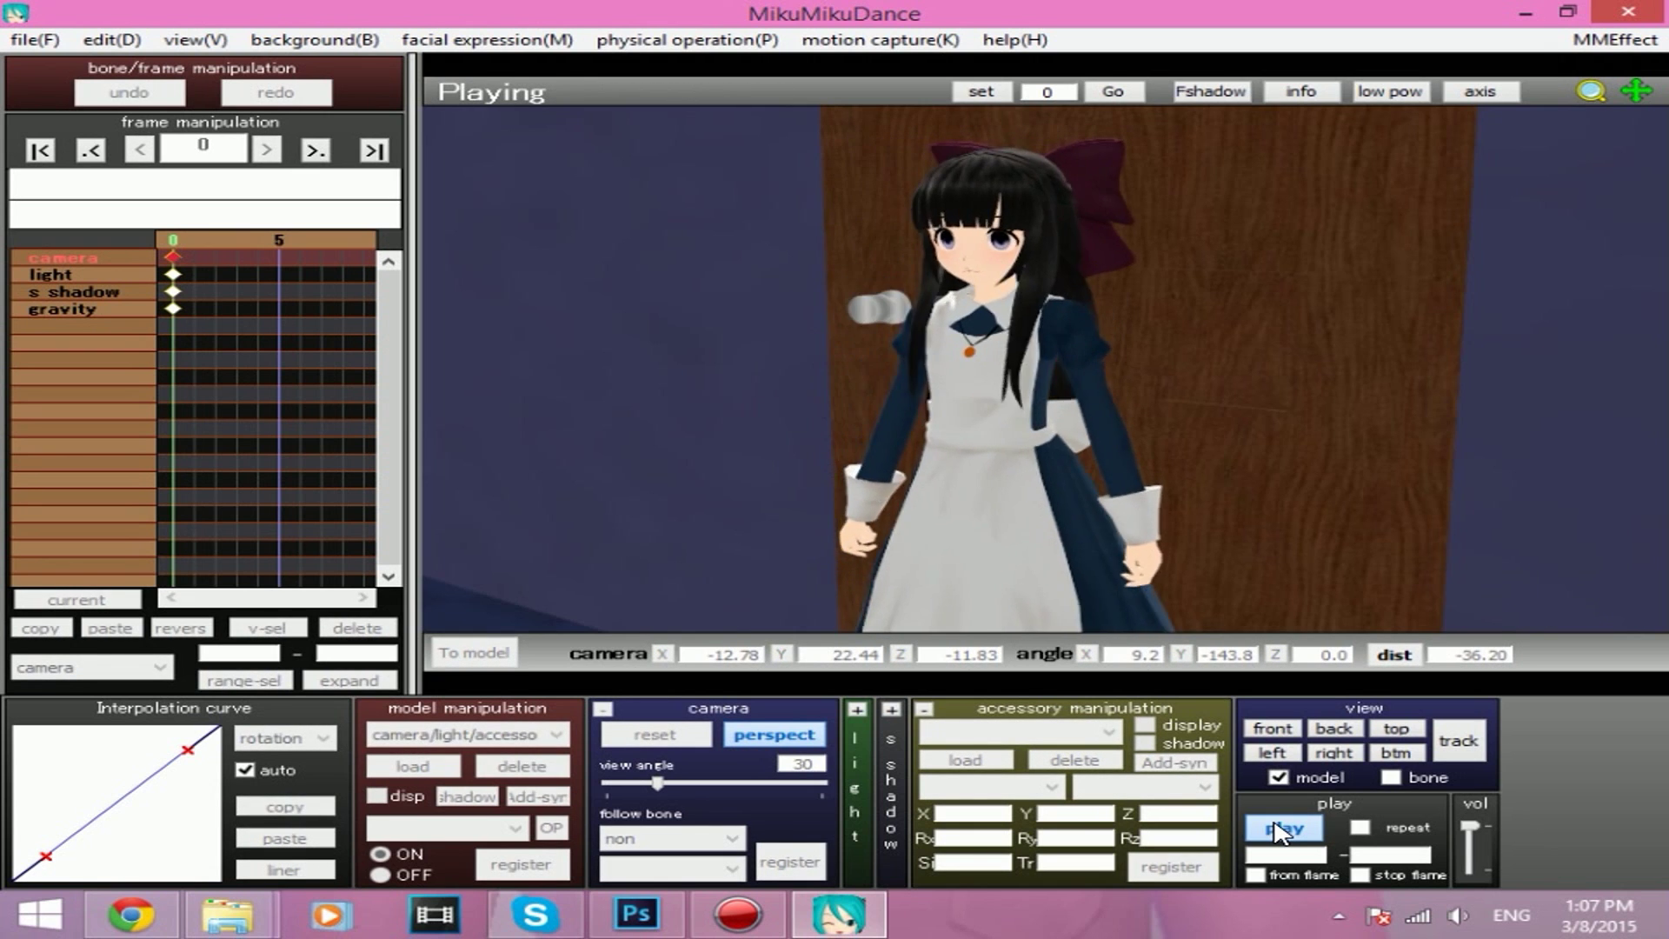
Rotate Aya's two forearm bones, including Null_07, away from the body at frame 44 and register them there with the copied interpolation curve.
{"action": "left_click", "coordinate": [474, 654]}
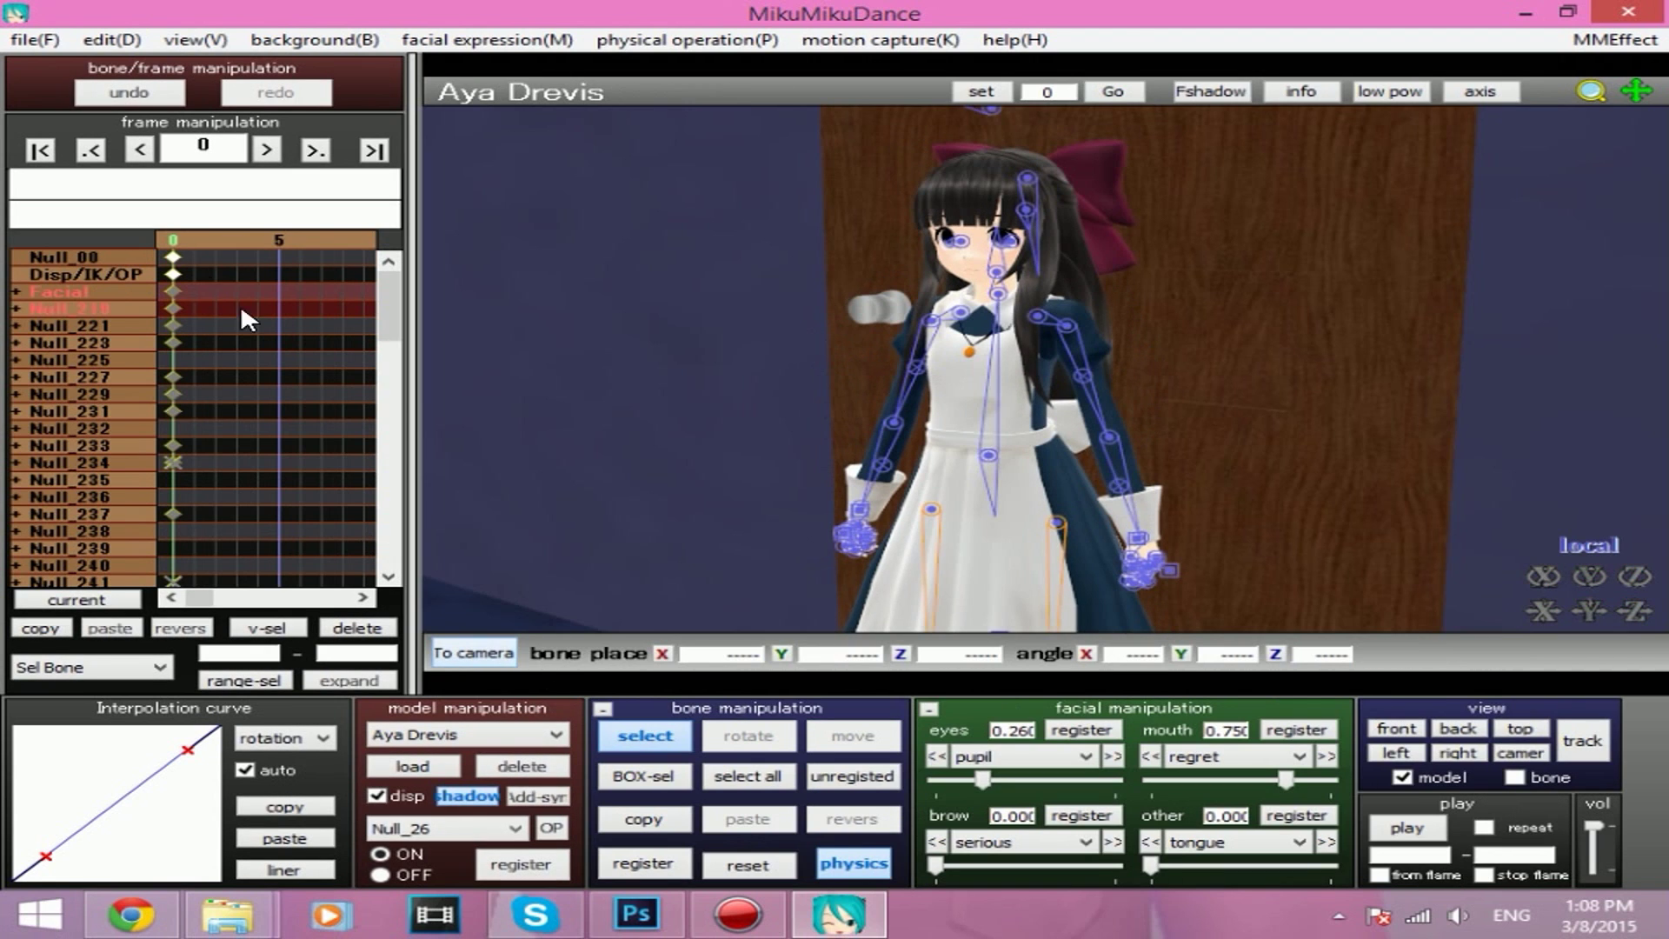
{"action": "left_click", "coordinate": [315, 151]}
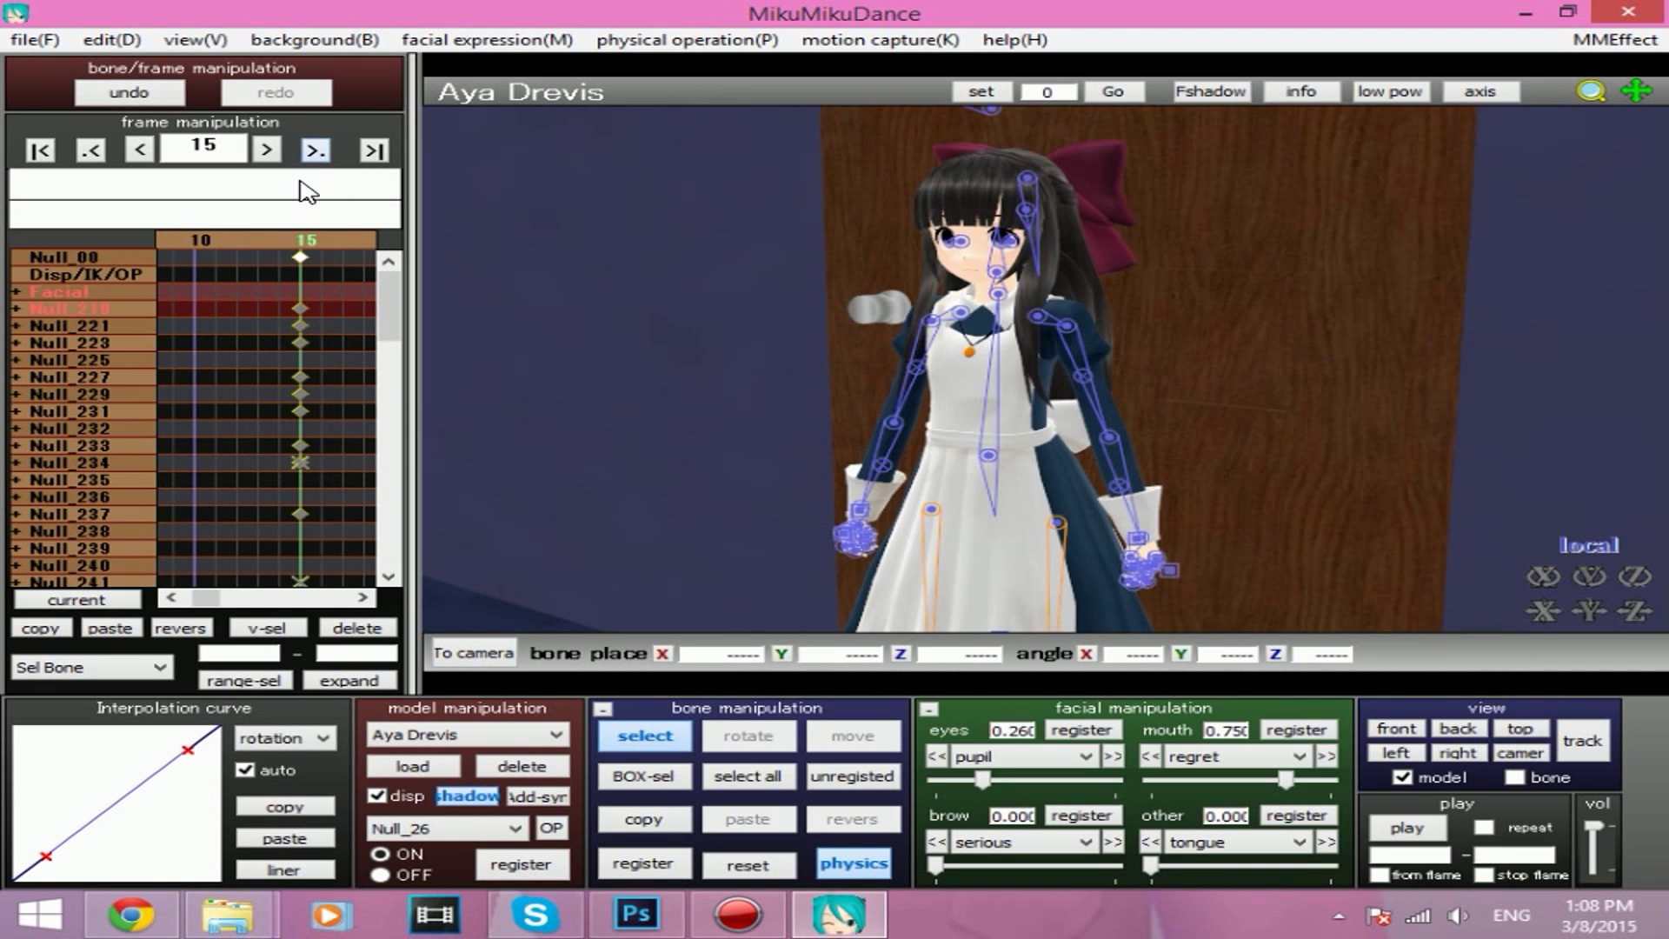
{"action": "left_click", "coordinate": [315, 153]}
{"action": "left_click", "coordinate": [90, 151]}
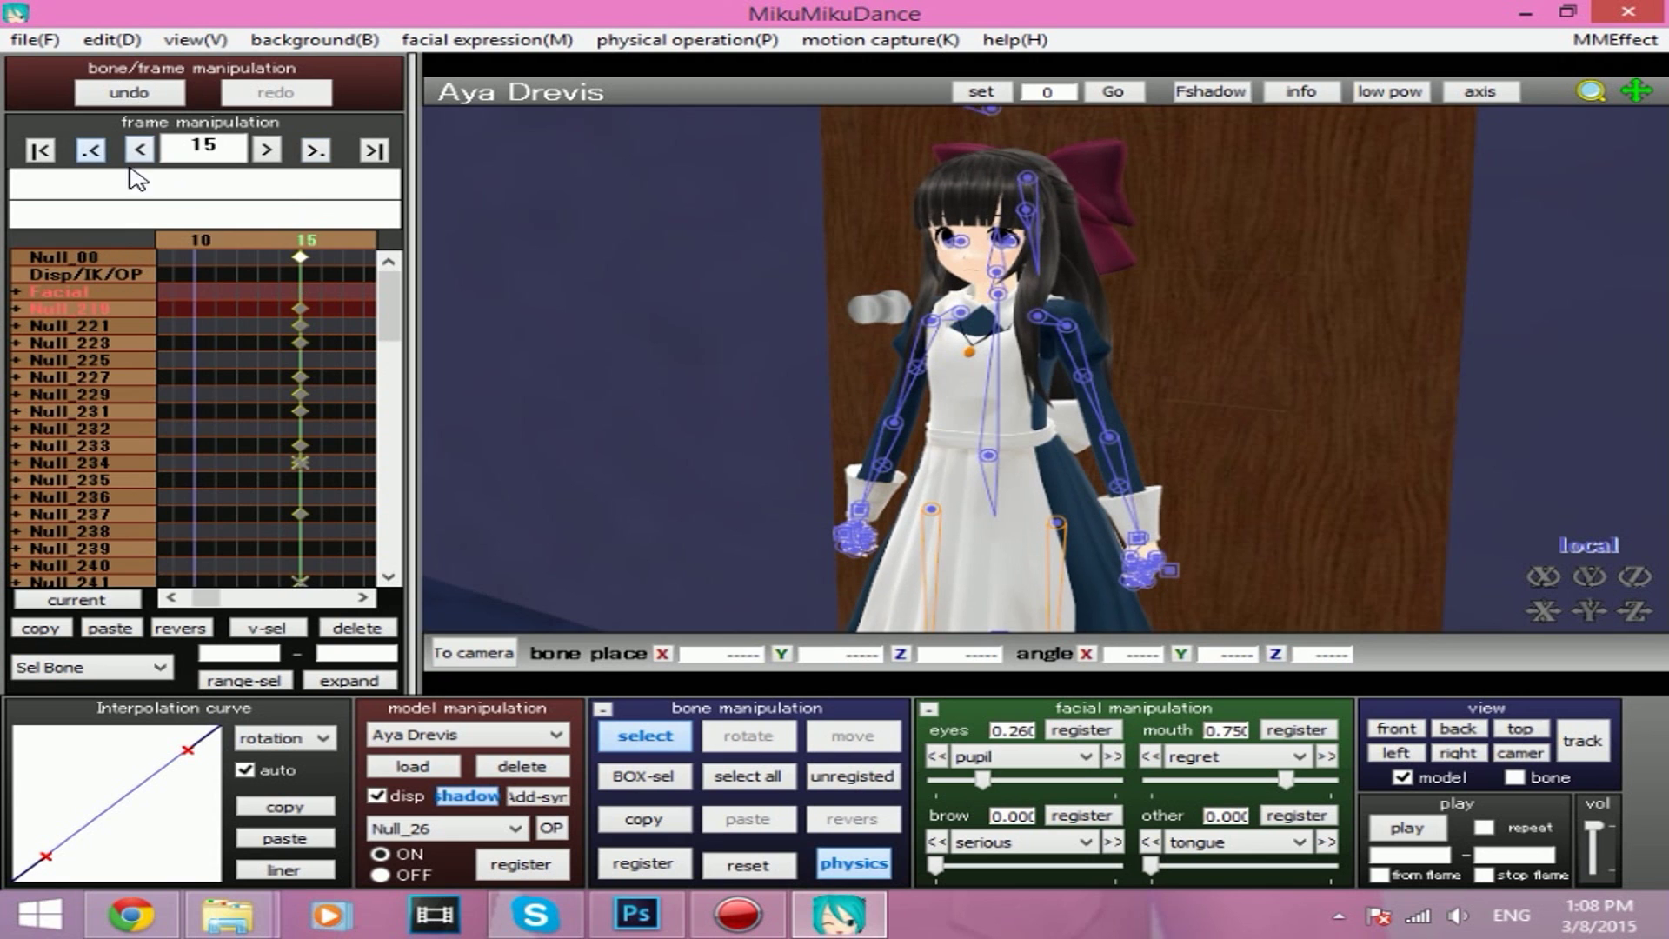
{"action": "left_click_drag", "start_coordinate": [346, 239], "coordinate": [346, 239]}
{"action": "key", "text": "Right"}
{"action": "key", "text": "Right"}
{"action": "key", "text": "Right"}
{"action": "key", "text": "Right"}
{"action": "key", "text": "Right"}
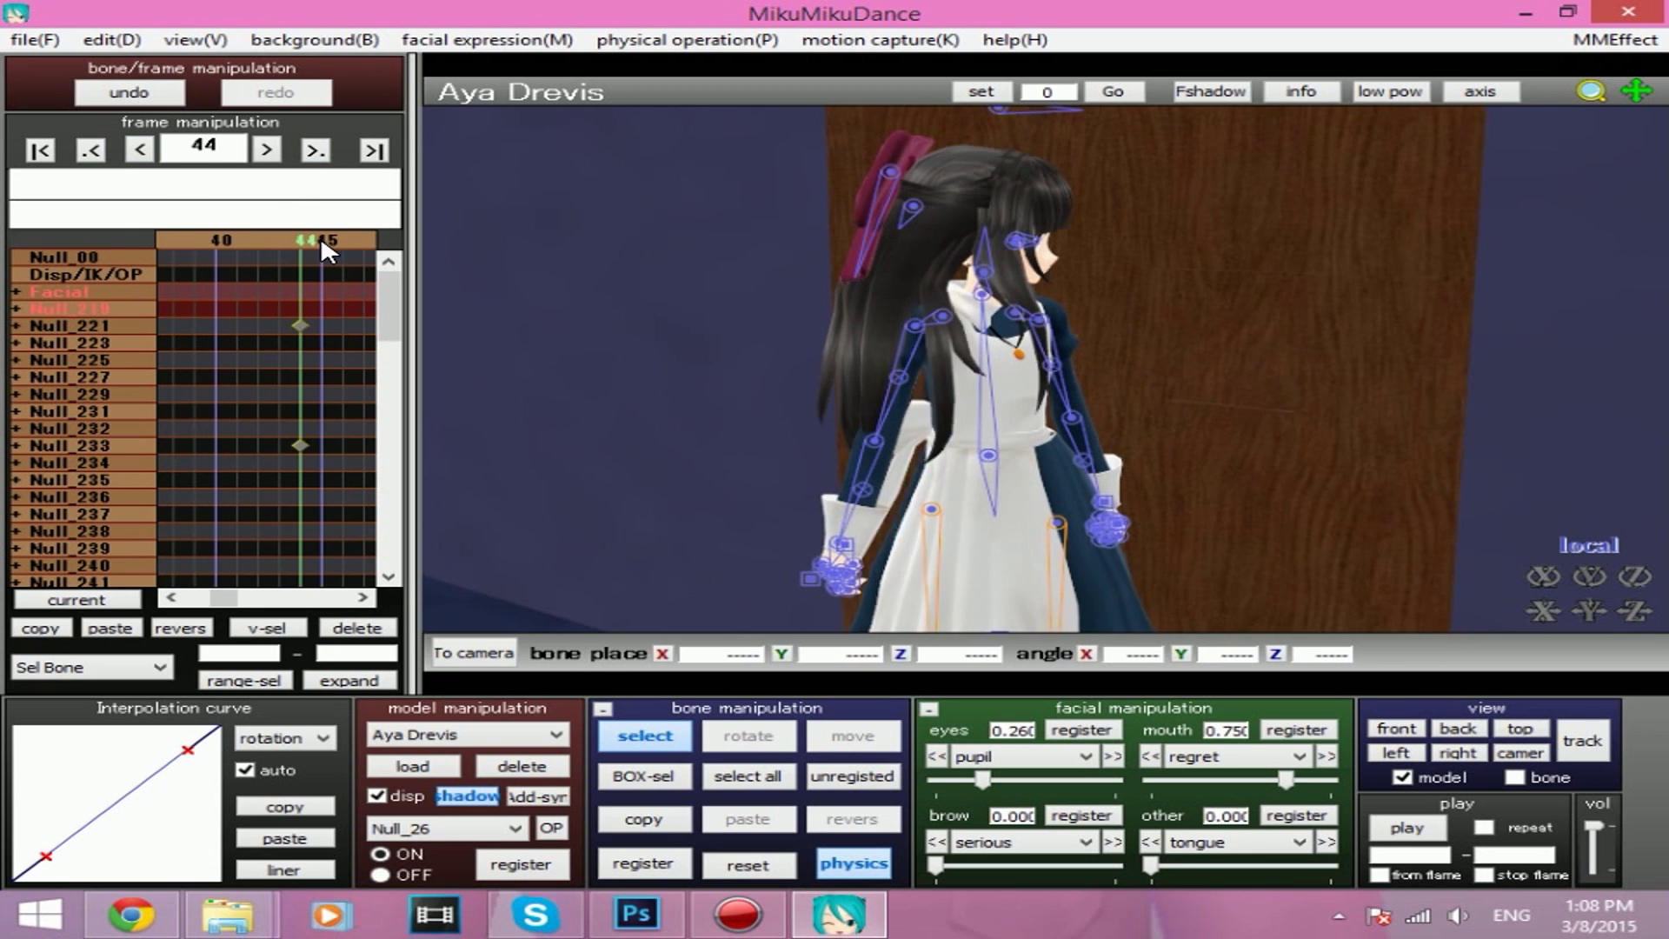
{"action": "left_click", "coordinate": [876, 441]}
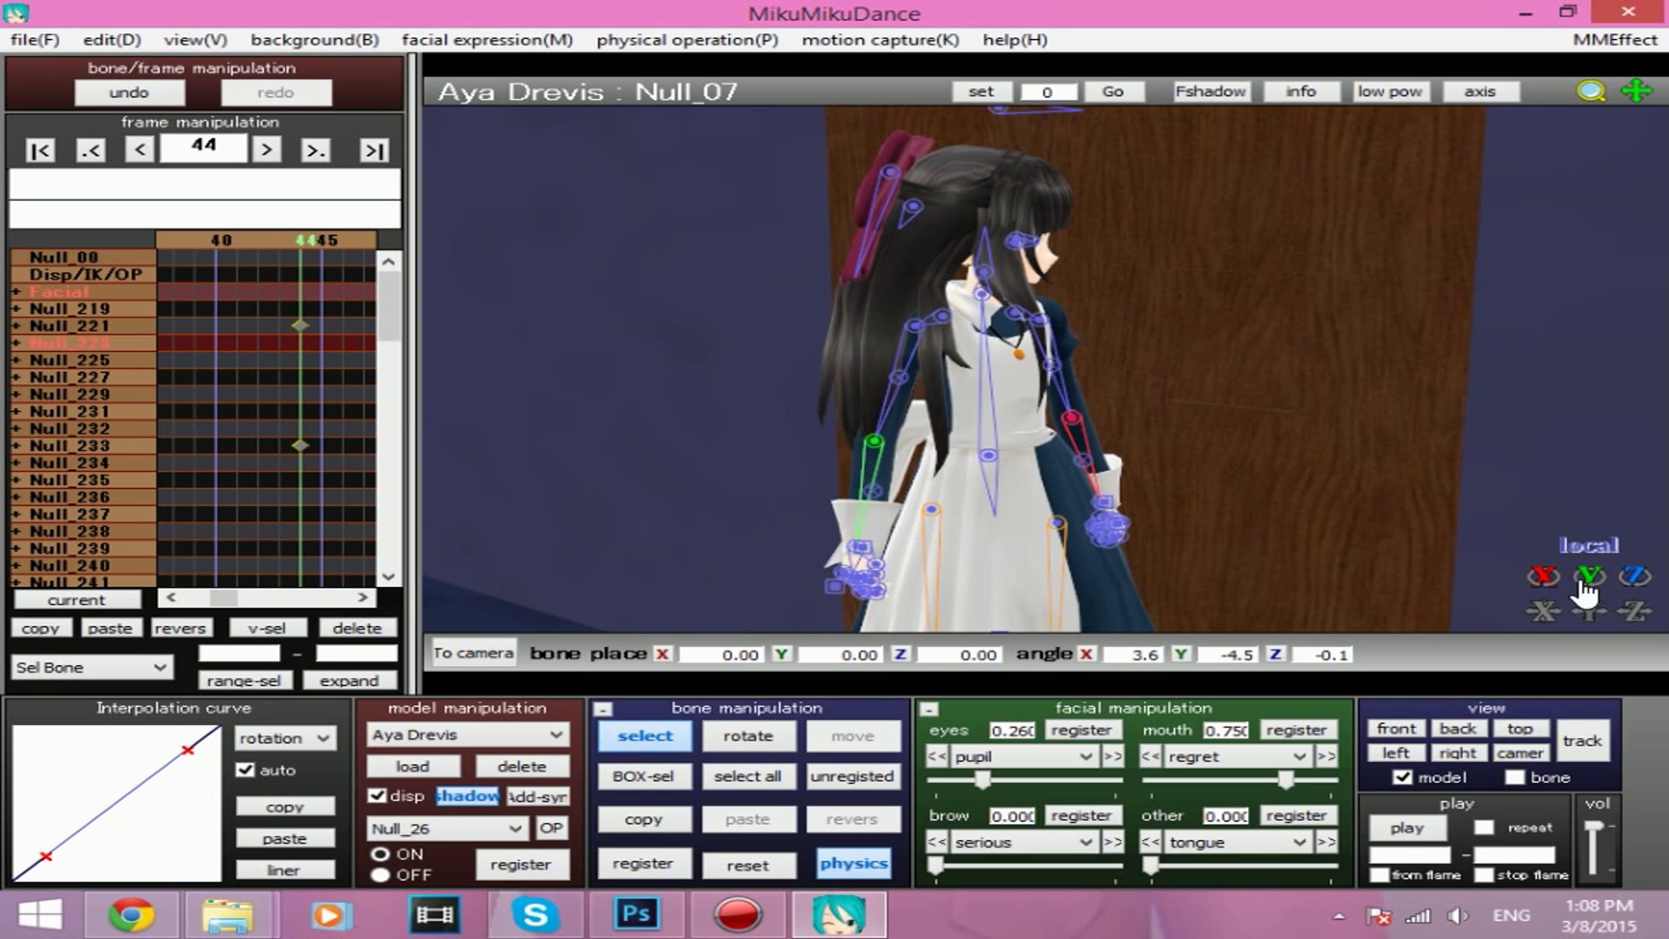
{"action": "left_click_drag", "start_coordinate": [1589, 575], "coordinate": [1463, 622]}
{"action": "left_click", "coordinate": [830, 778]}
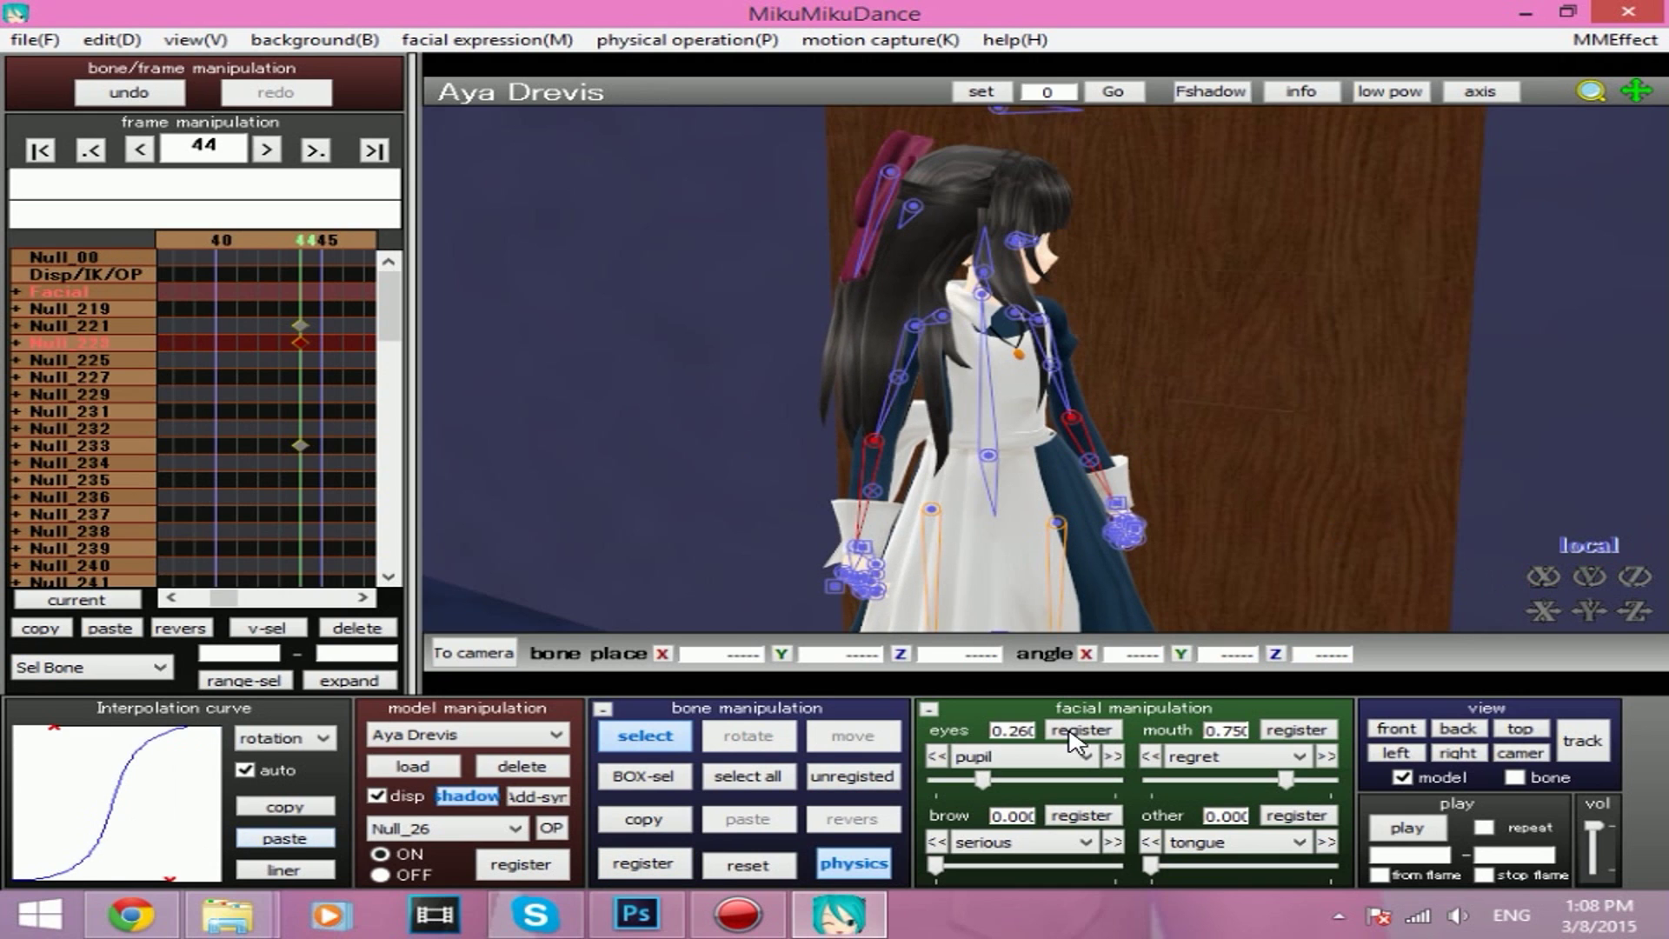
Play the animation repeatedly in model editing and through the registered camera to check the arm movement.
{"action": "left_click", "coordinate": [1408, 828]}
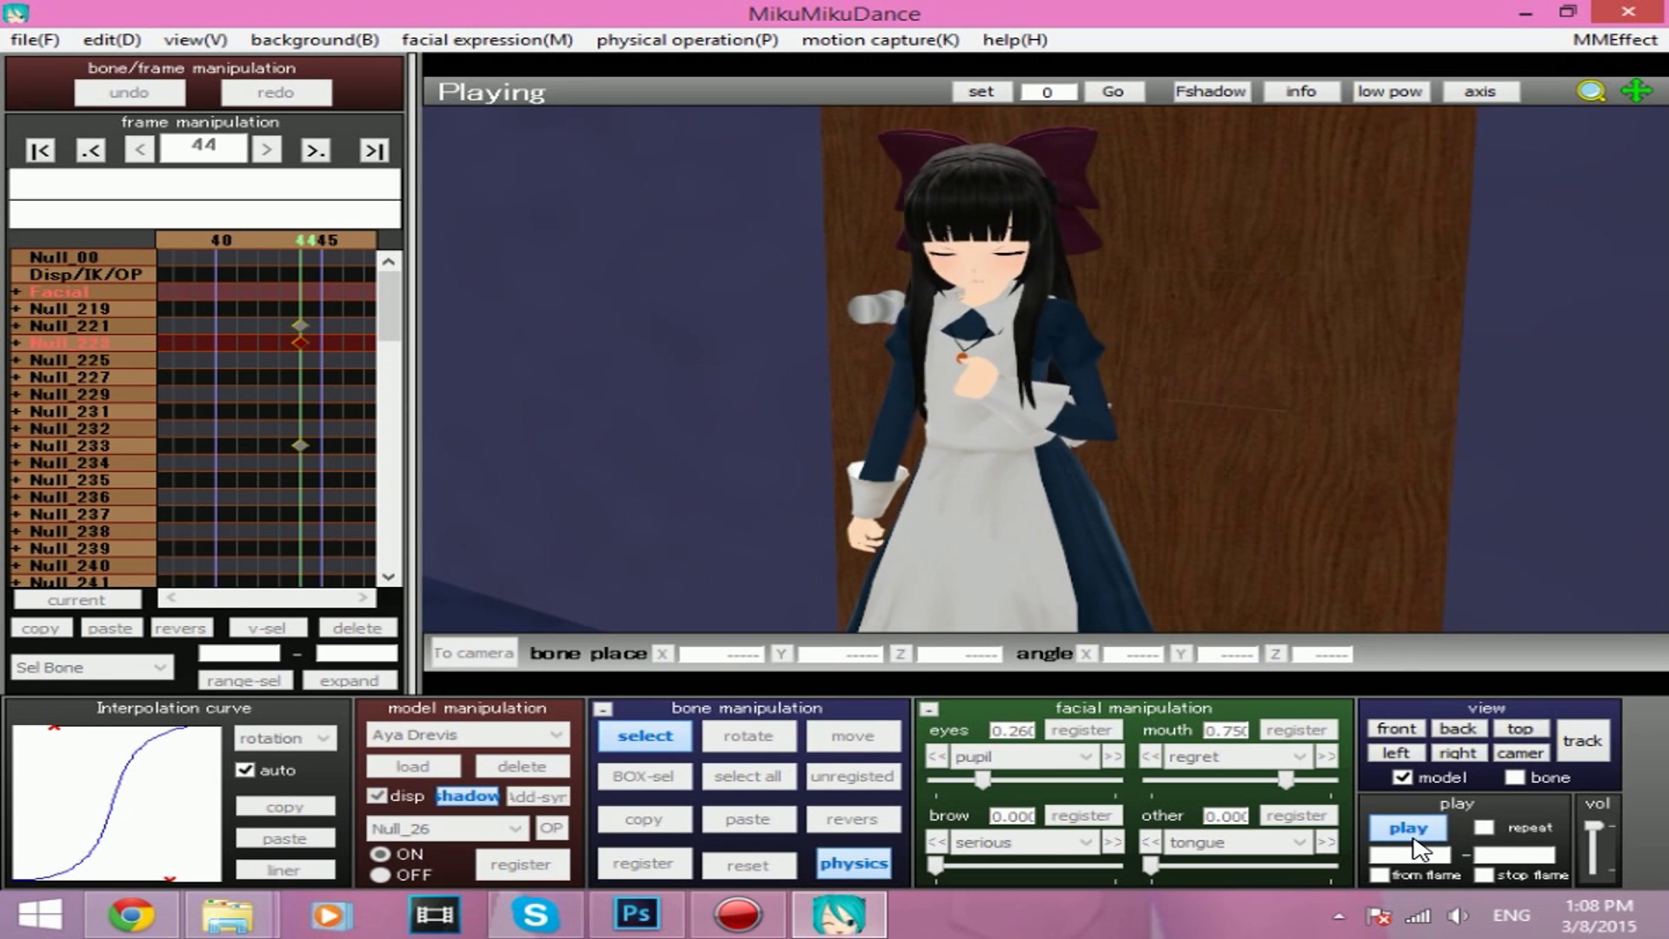
{"action": "left_click", "coordinate": [1413, 837]}
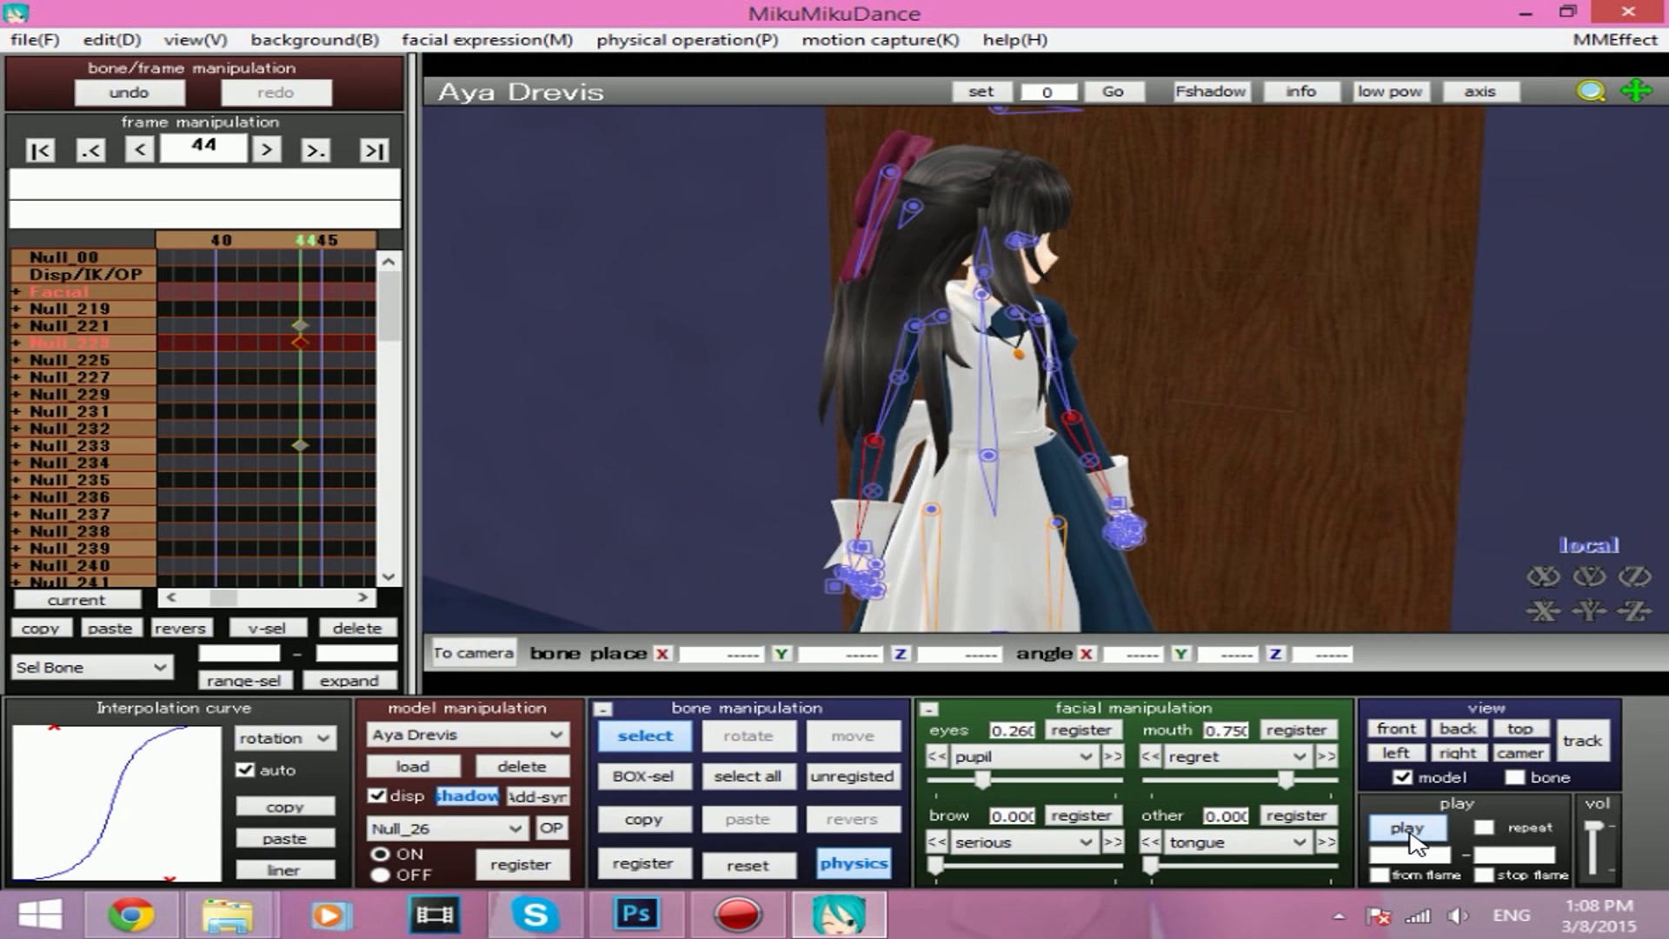
{"action": "left_click", "coordinate": [1411, 834]}
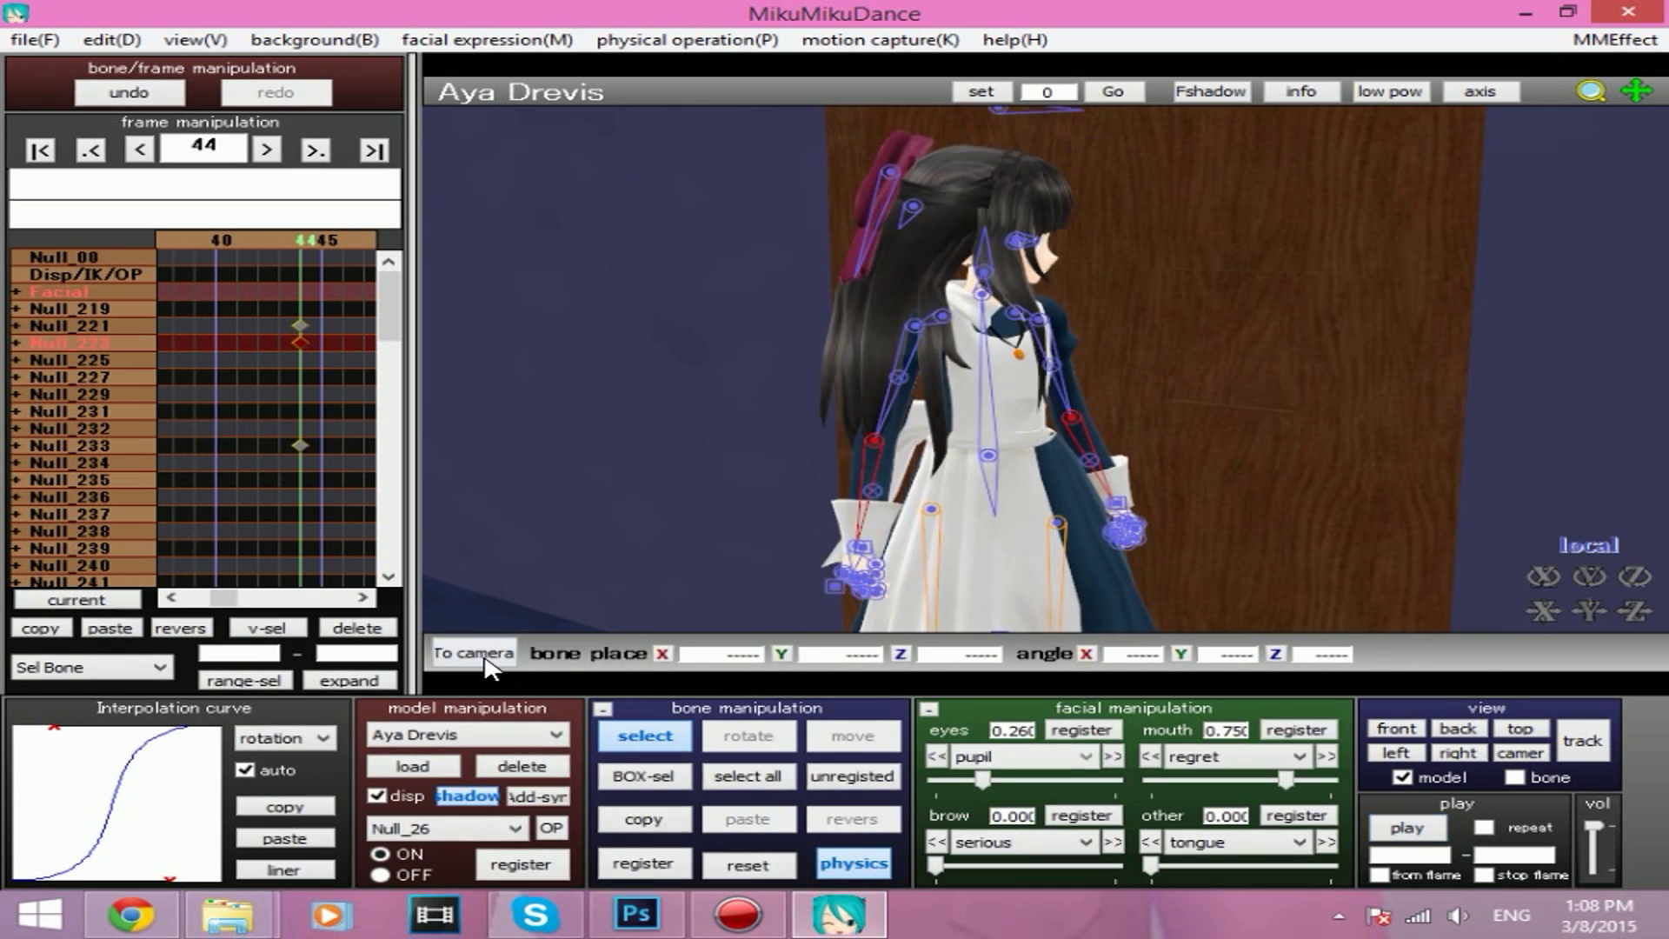
{"action": "left_click", "coordinate": [483, 658]}
{"action": "left_click", "coordinate": [1289, 828]}
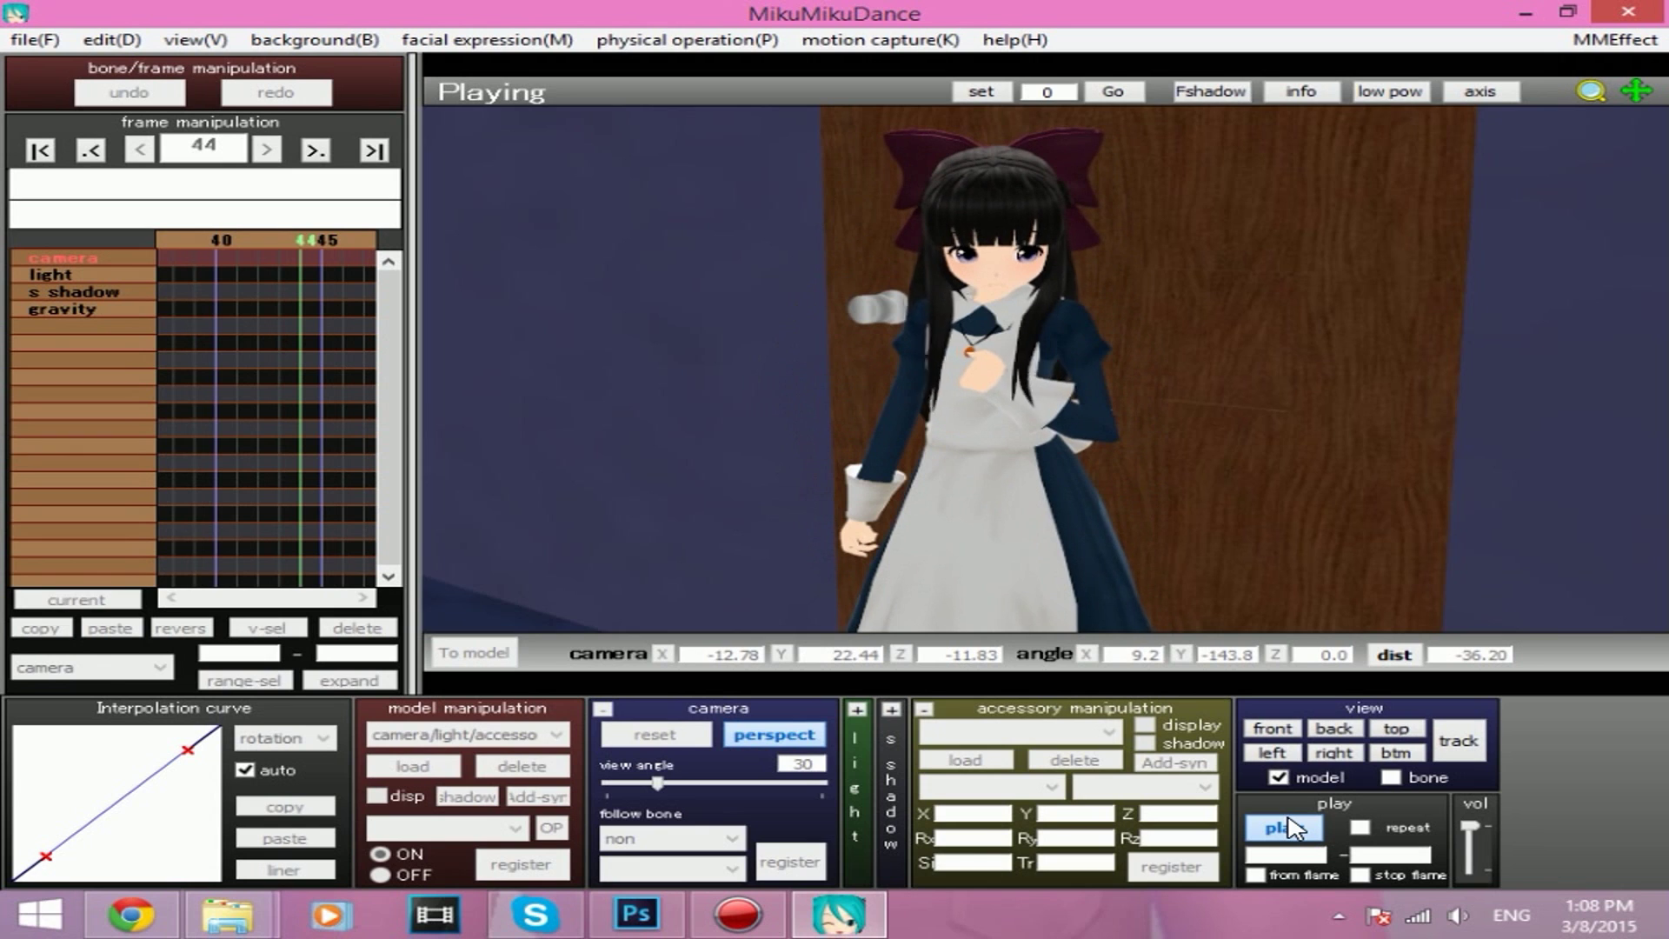
{"action": "left_click", "coordinate": [1289, 828]}
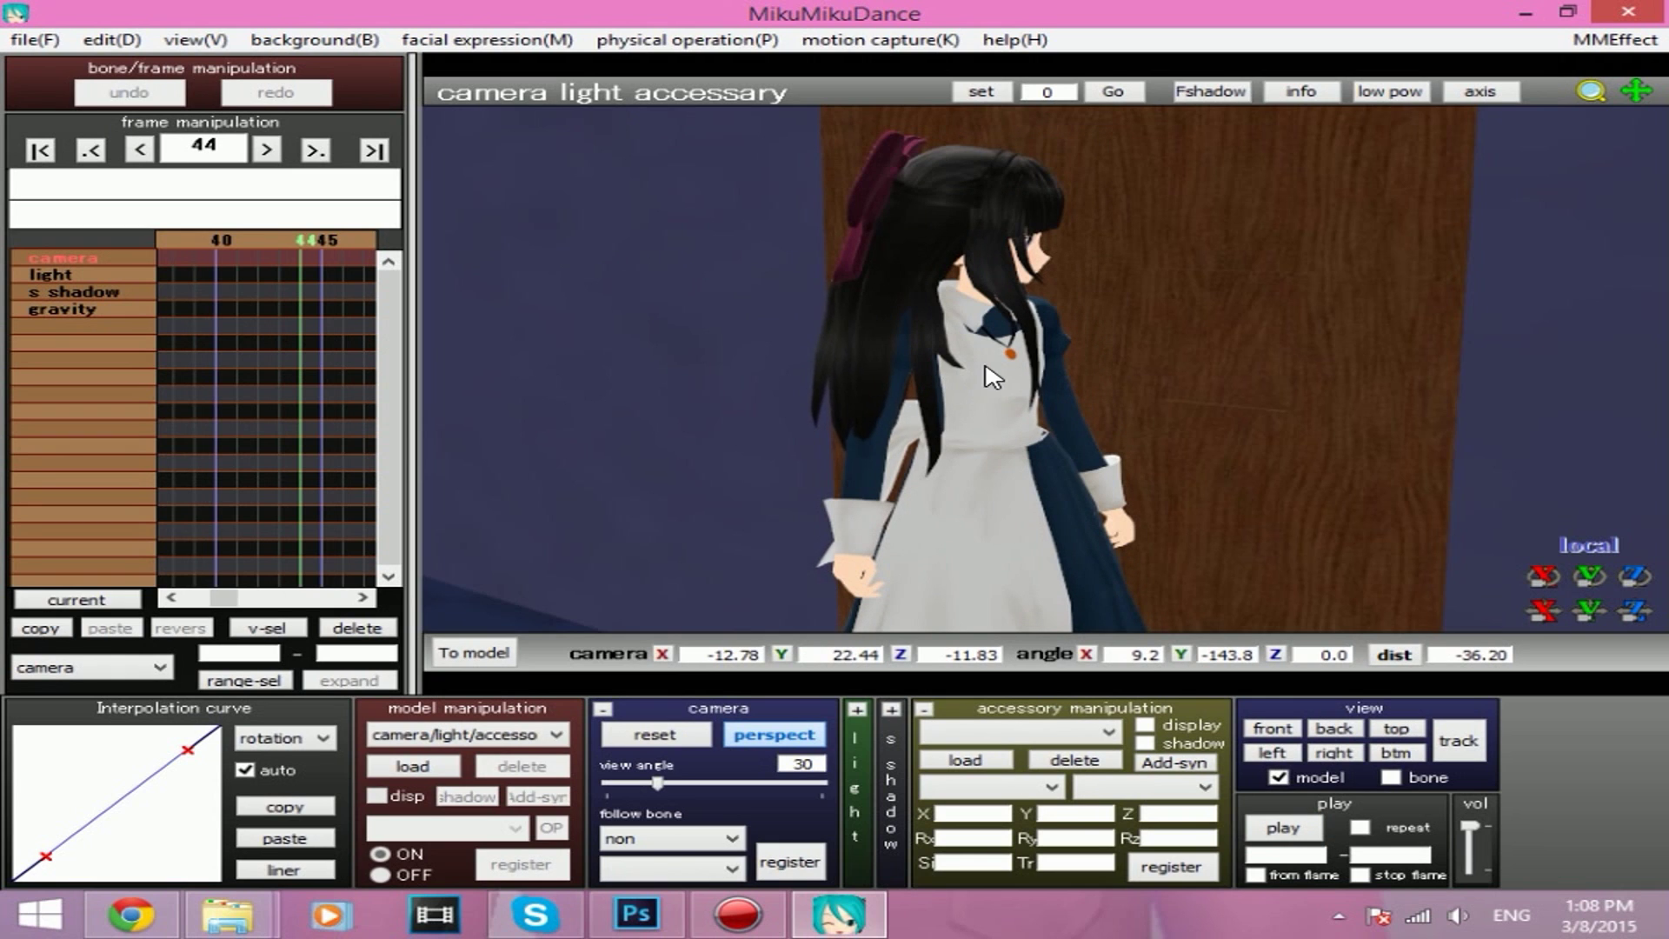
{"action": "left_click", "coordinate": [1267, 825]}
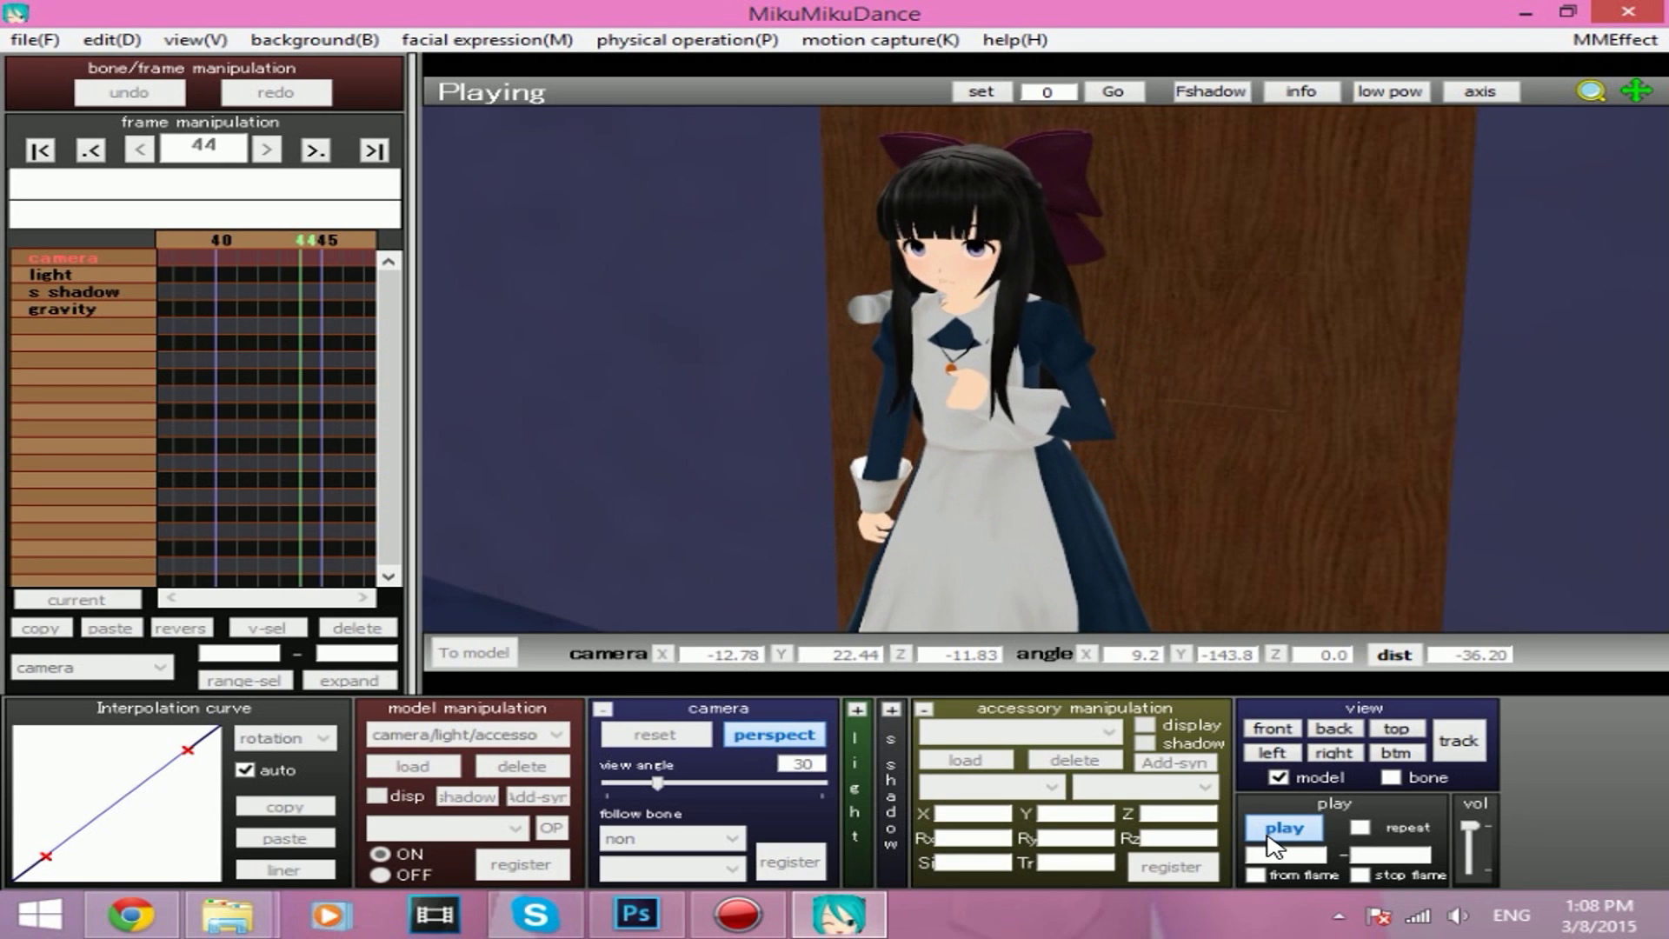
{"action": "left_click", "coordinate": [1284, 827]}
{"action": "left_click", "coordinate": [1295, 828]}
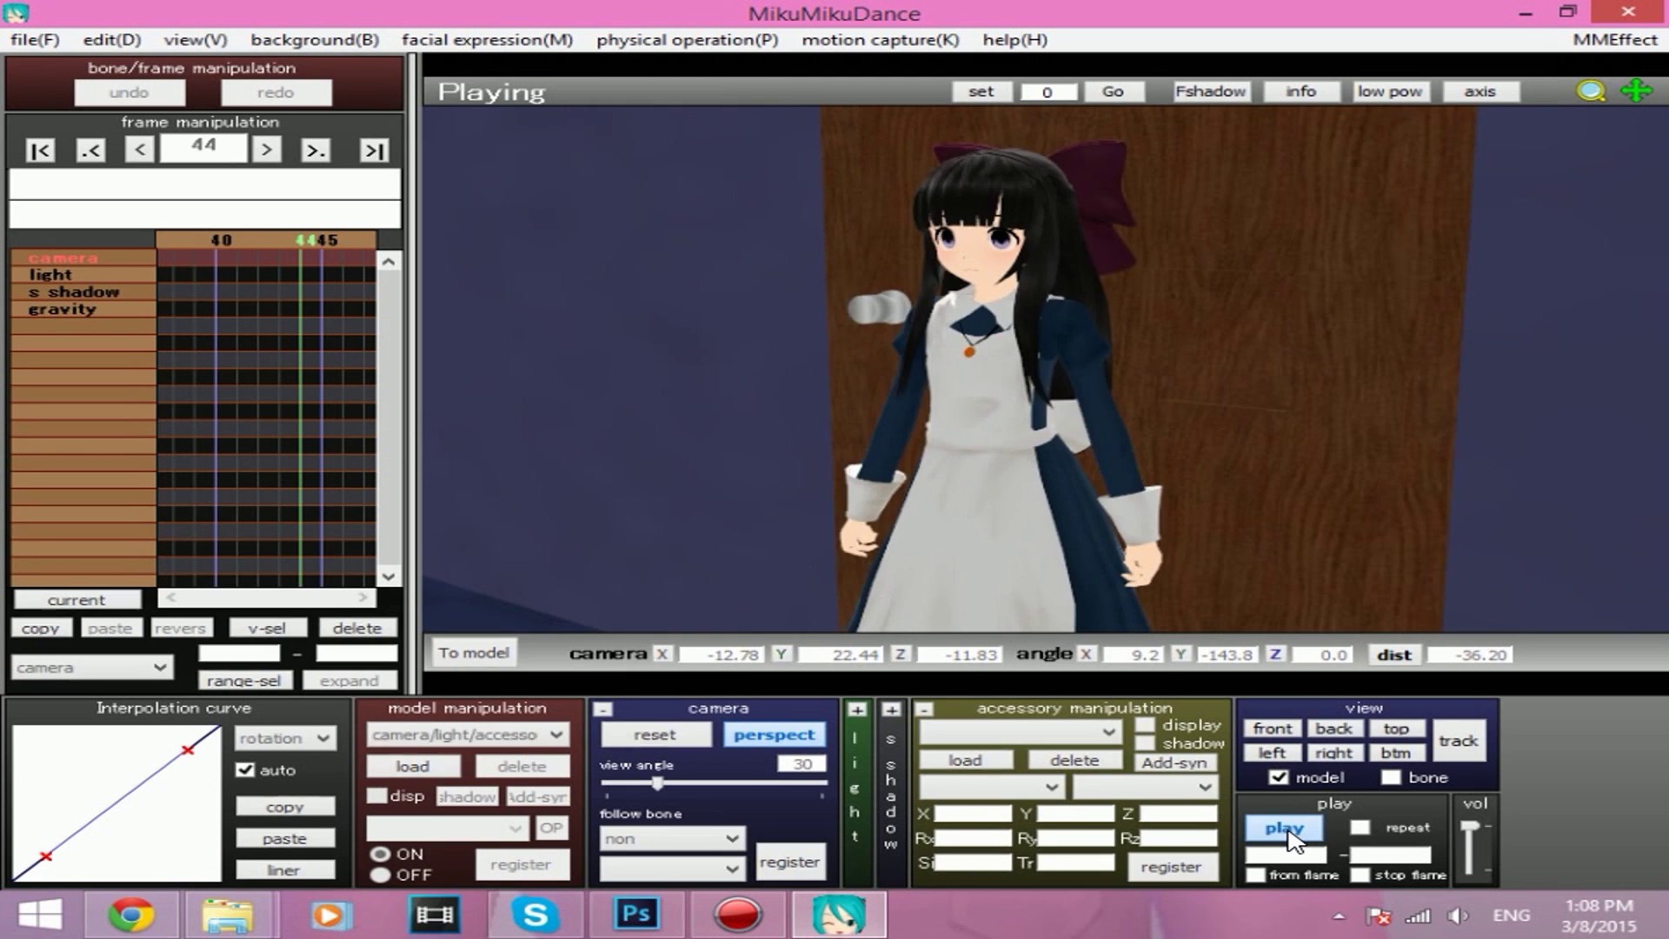